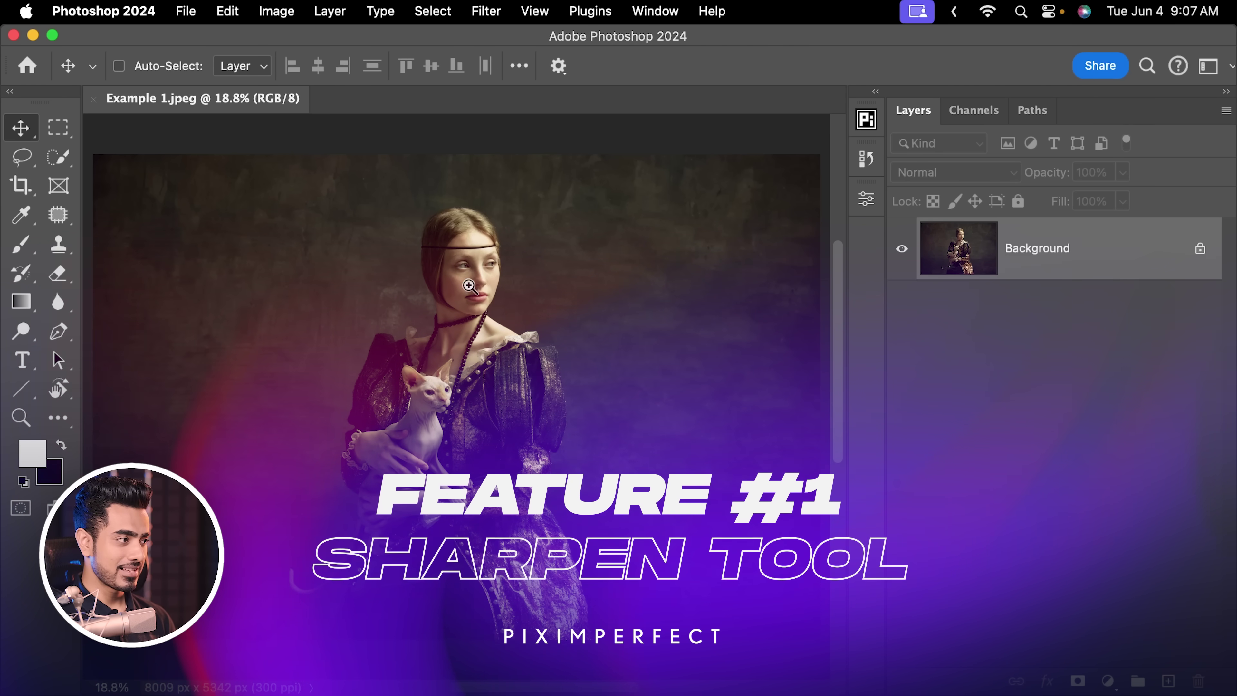
Step: Try sharpening the woman's eyes and lips directly on the Background with the Sharpen Tool, using a 174 px brush at 50% strength
scroll(470, 274, "up", 5)
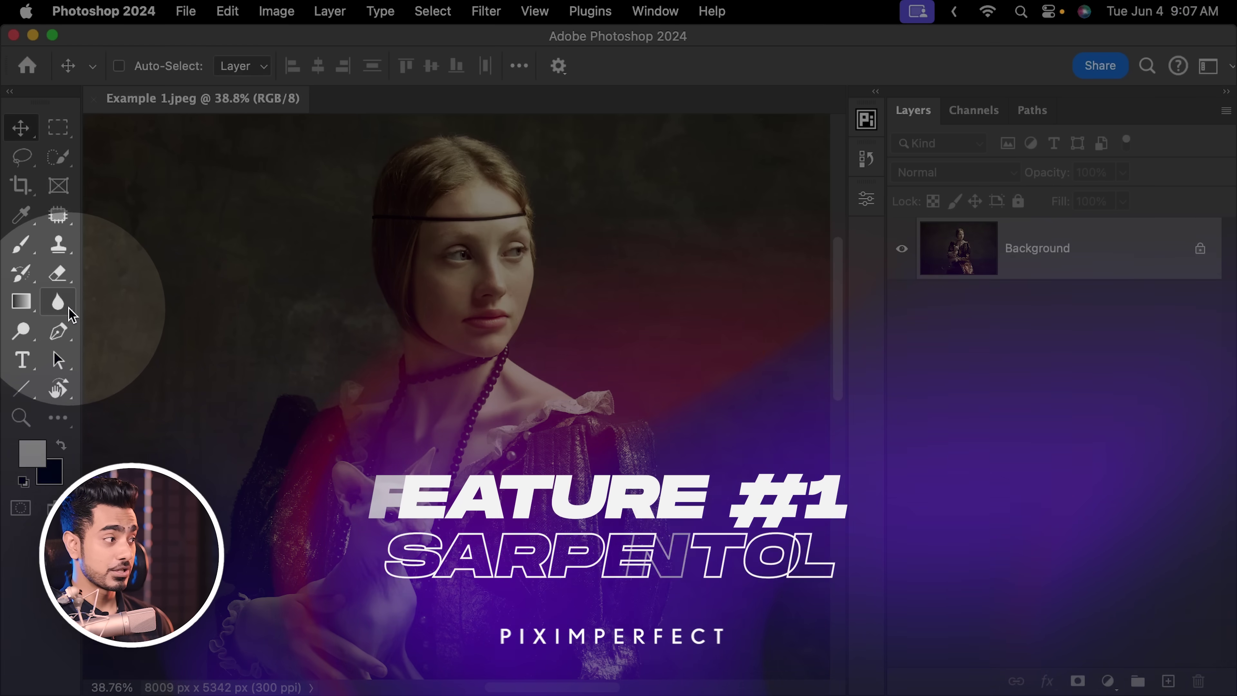
left_click(63, 305)
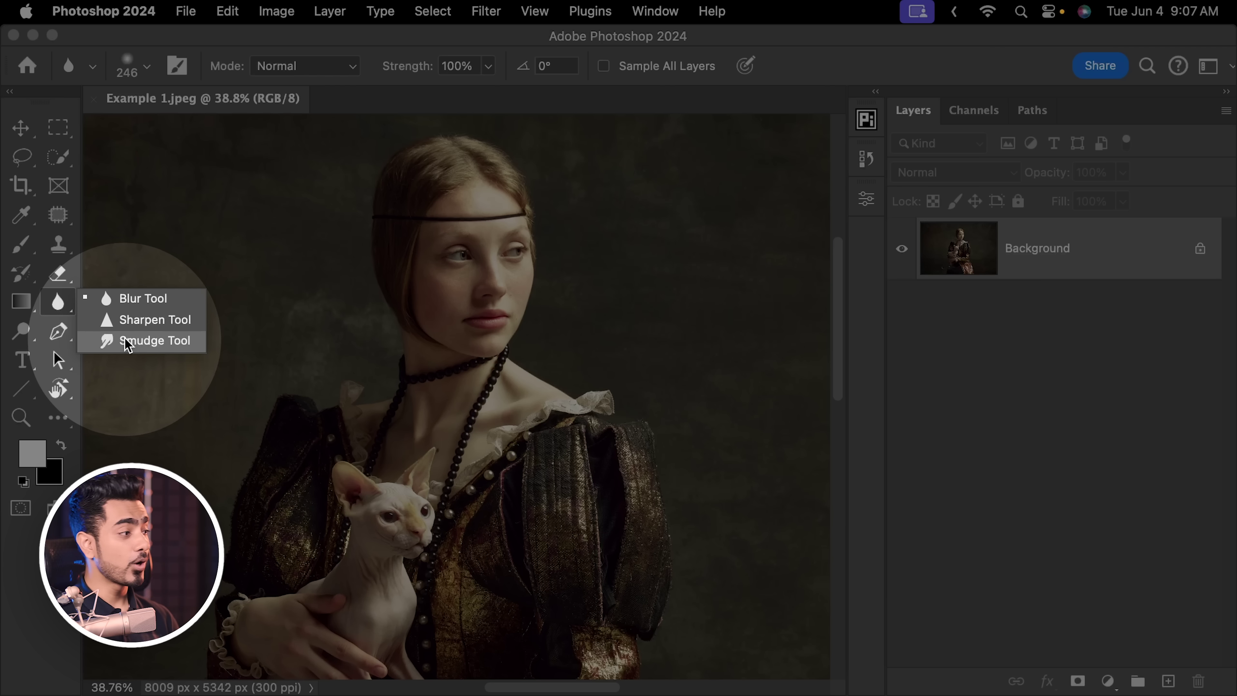
left_click(131, 320)
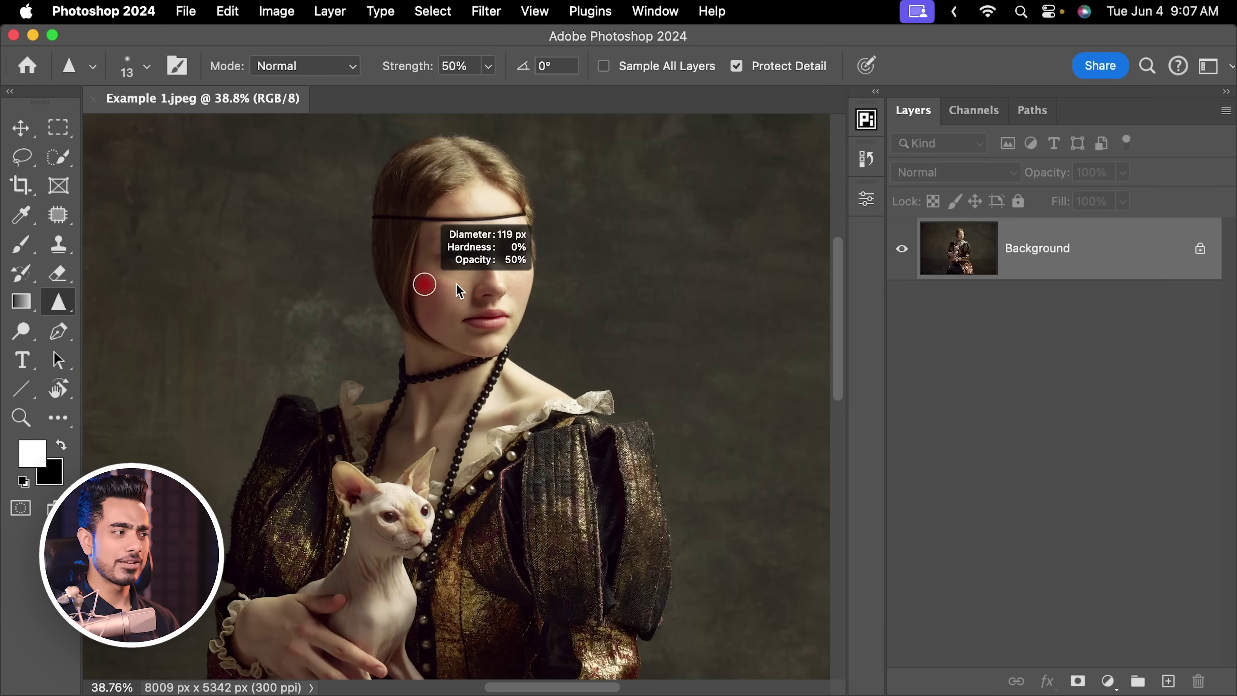
mouse_move(422, 282)
left_mouse_down()
mouse_move(438, 277)
mouse_move(207, 249)
mouse_move(378, 285)
left_mouse_up()
scroll(557, 286, "up", 6)
scroll(558, 286, "up", 2)
scroll(505, 254, "down", 3)
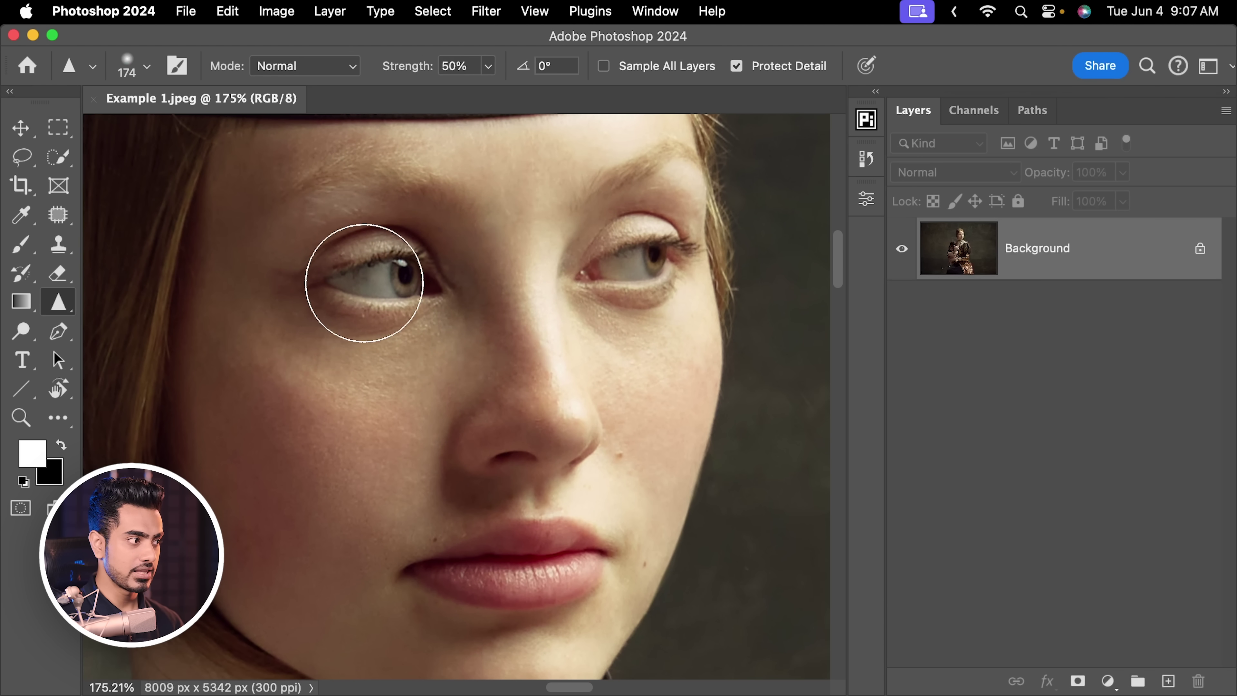
left_click_drag(640, 243, 640, 237)
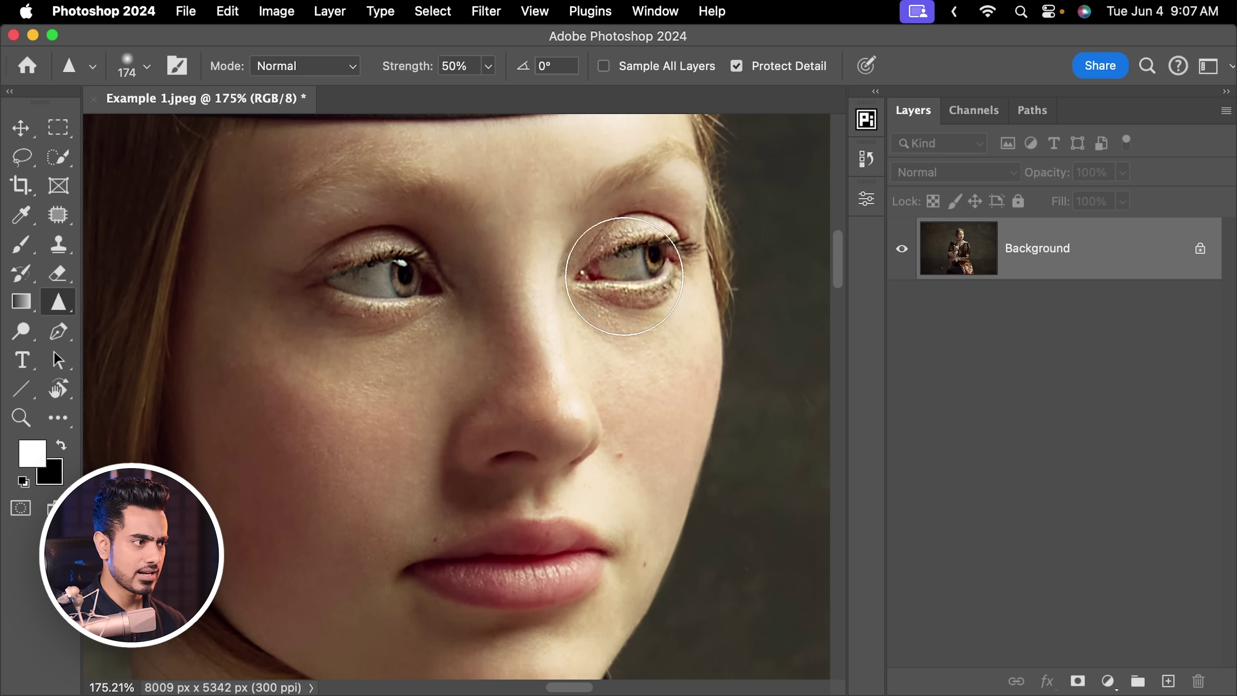
scroll(491, 441, "down", 3)
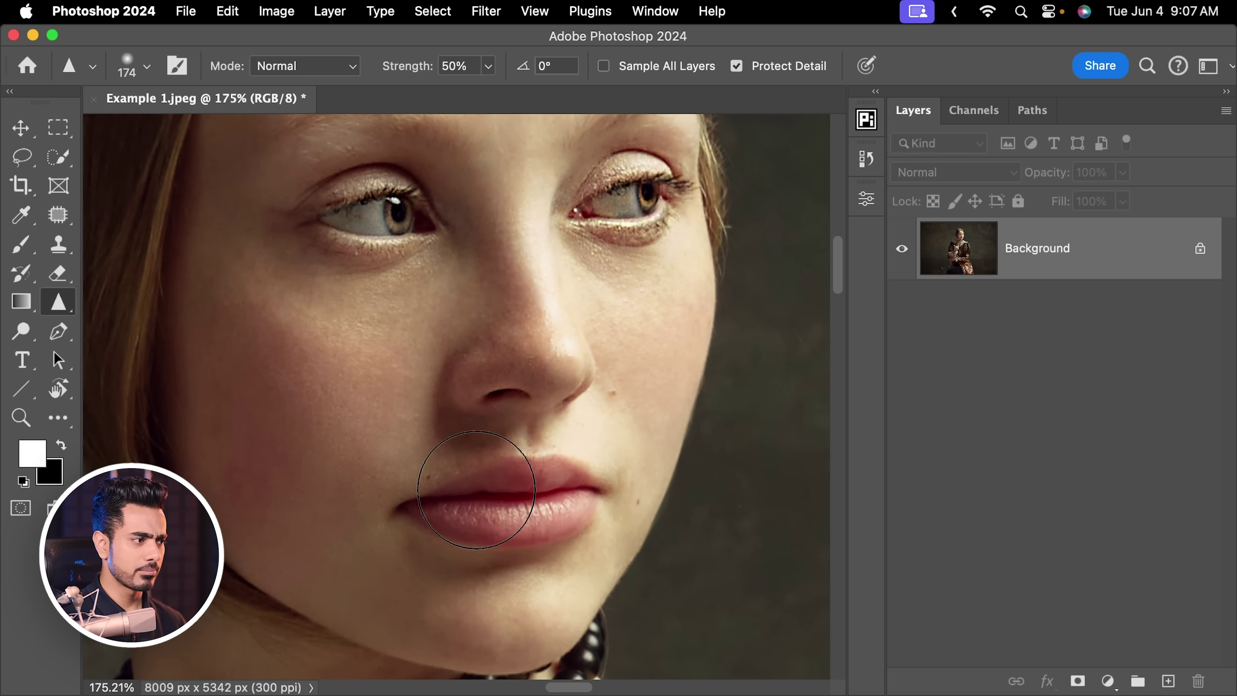
scroll(460, 524, "down", 3)
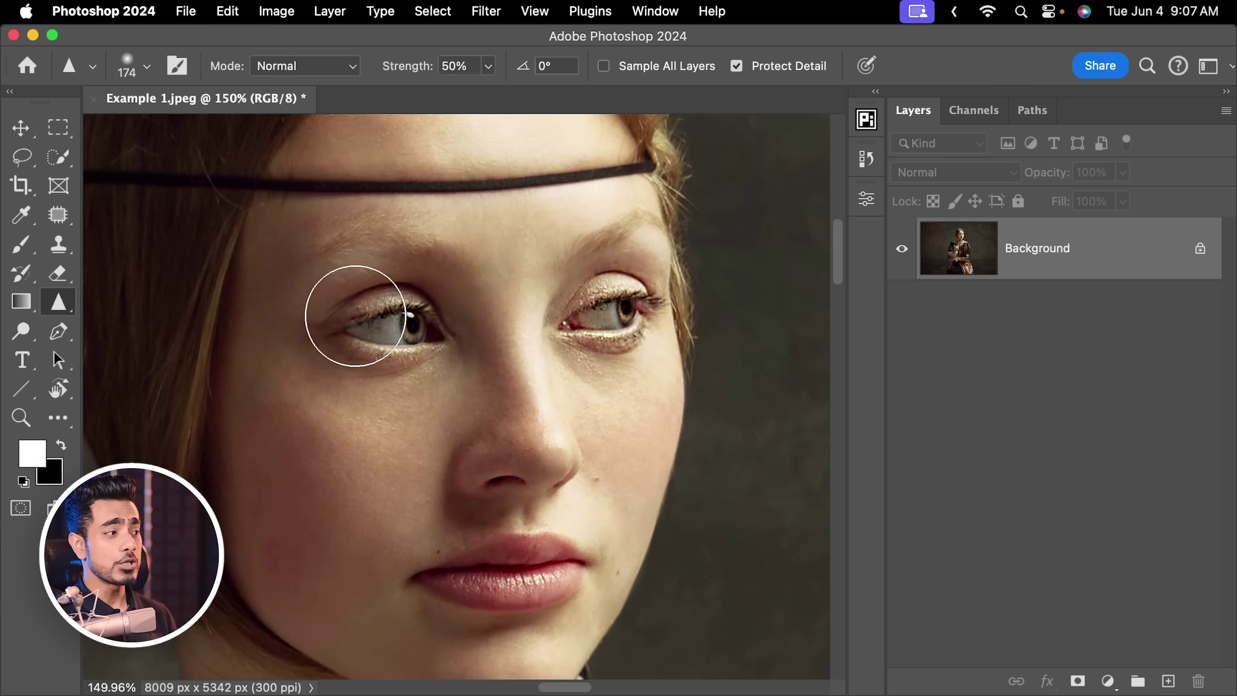
Step: Brush repeatedly over the woman's right eye with the Sharpen Tool to exaggerate its sharpening
mouse_move(355, 316)
left_mouse_down()
mouse_move(458, 323)
mouse_move(328, 351)
mouse_move(412, 302)
mouse_move(424, 340)
left_mouse_up()
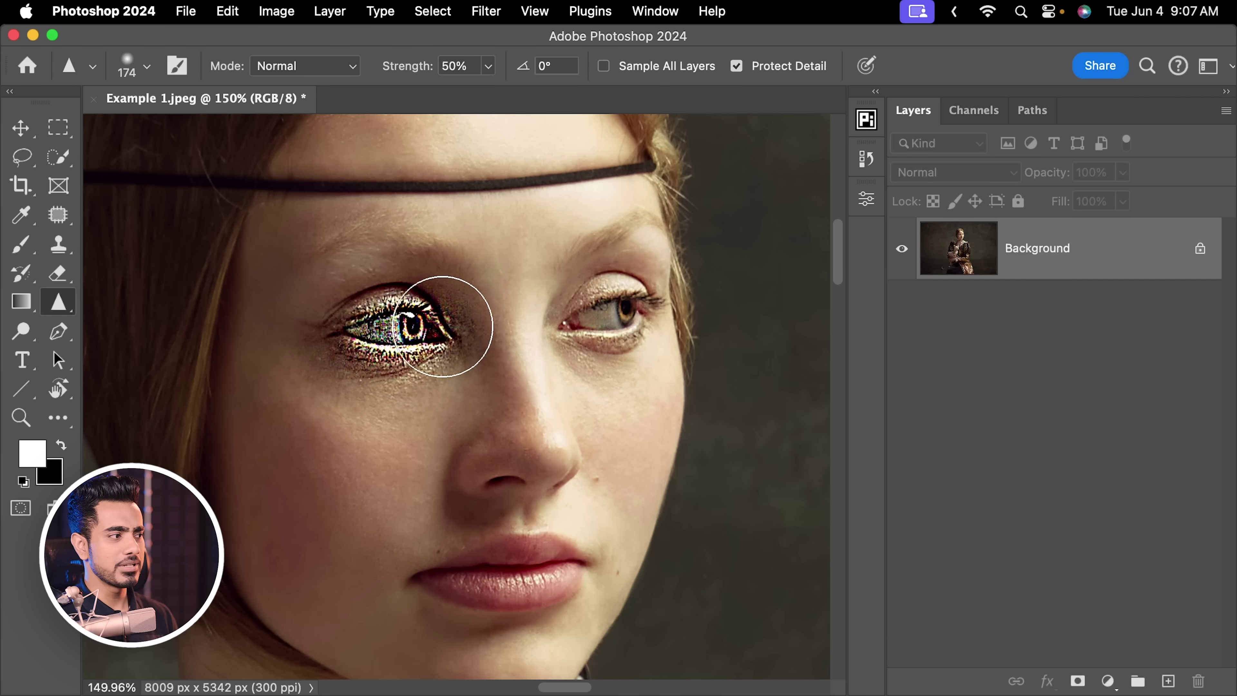
key("super+0")
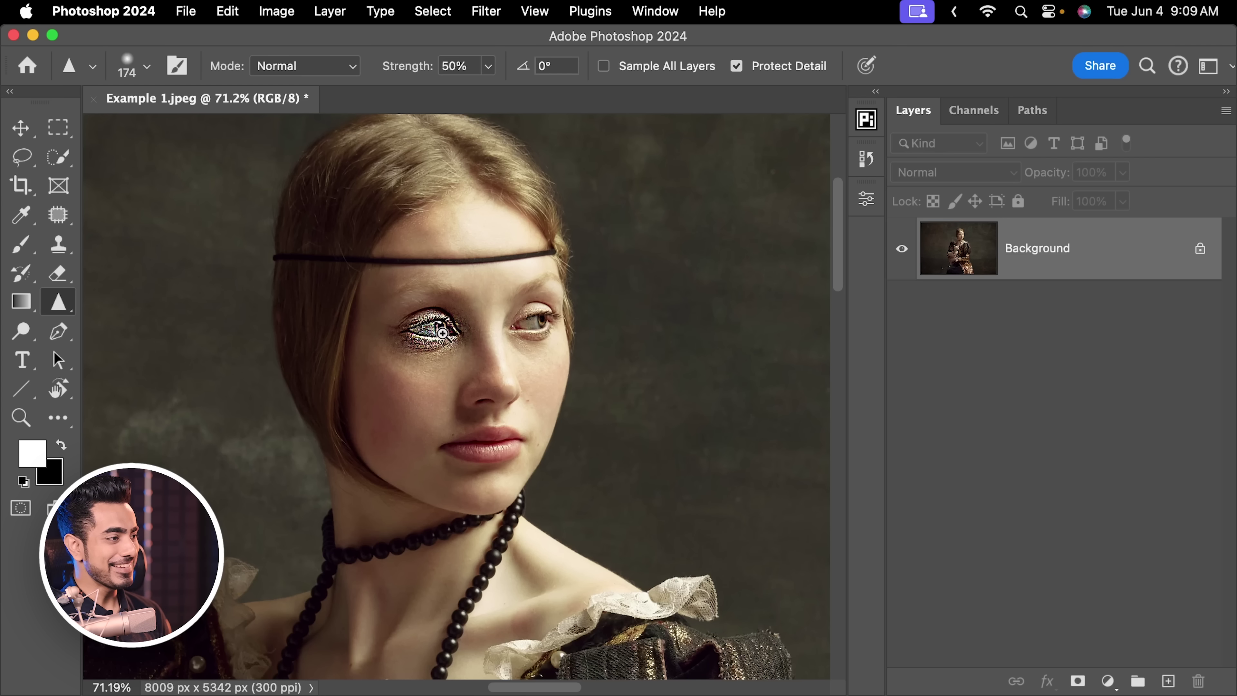
scroll(487, 321, "up", 3)
mouse_move(444, 327)
left_mouse_down()
mouse_move(412, 368)
mouse_move(420, 357)
mouse_move(369, 342)
left_mouse_up()
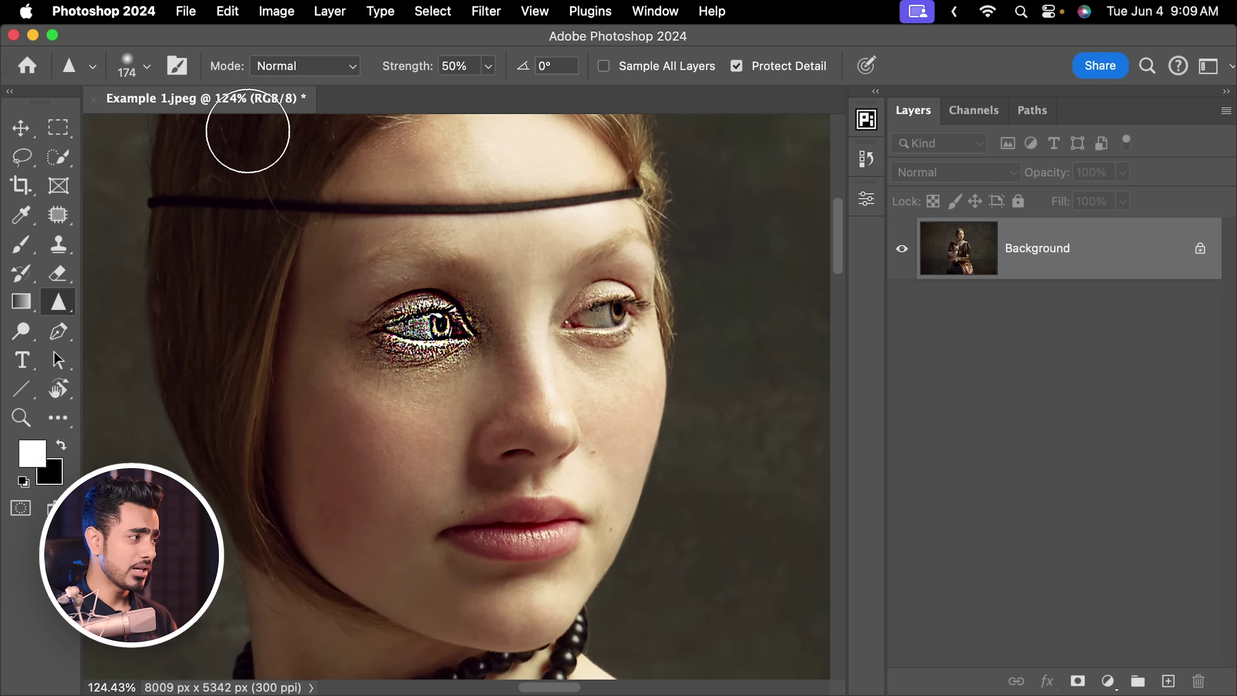
Step: Undo the Sharpen Tool strokes by reverting the image to its original history snapshot, Example 1.jpeg
key("super+z")
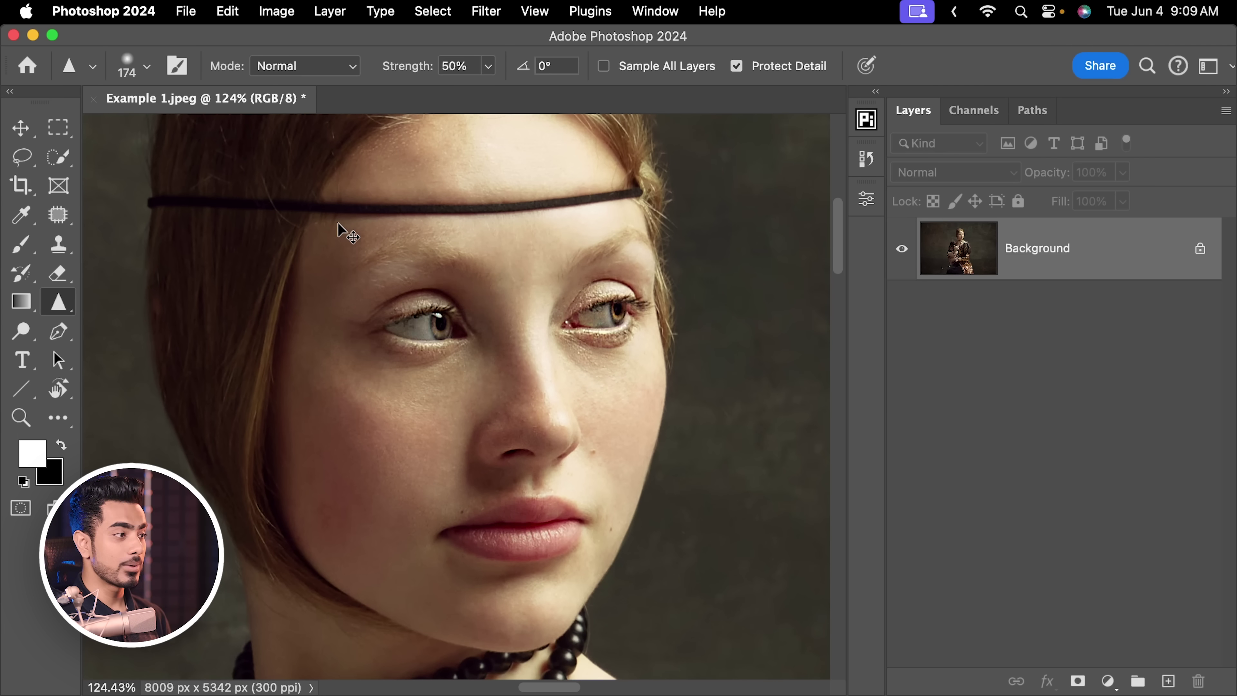
left_click(868, 161)
left_click(764, 185)
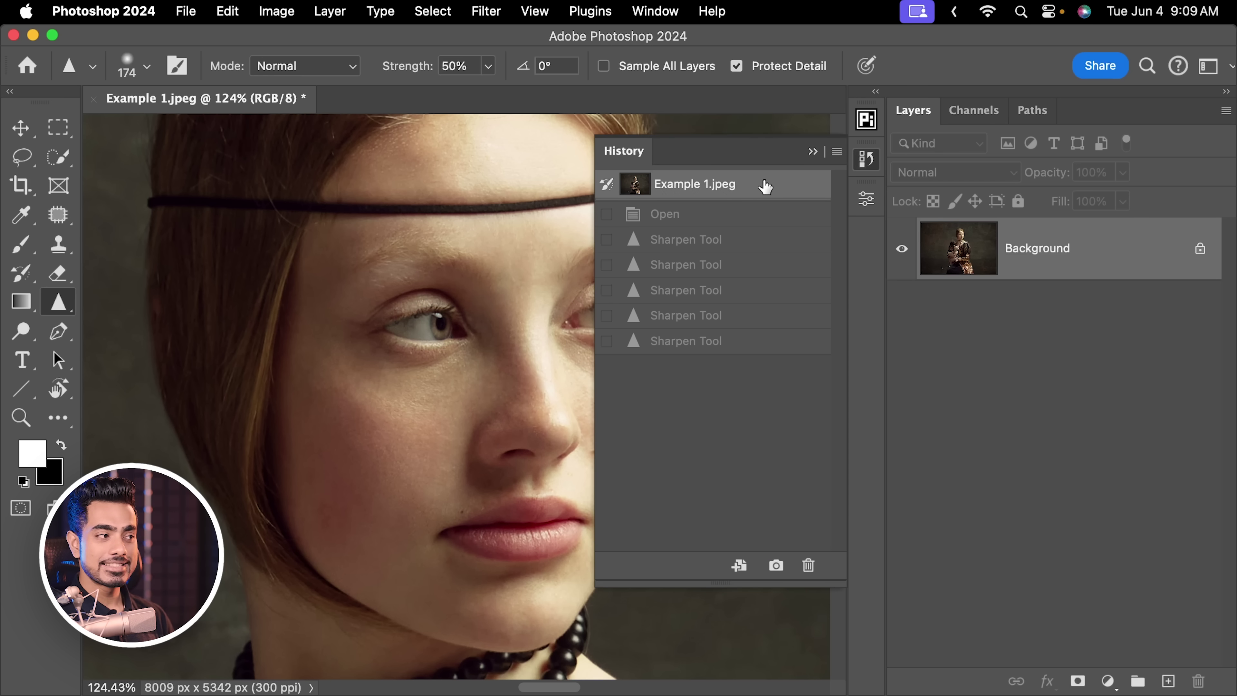
left_click(815, 153)
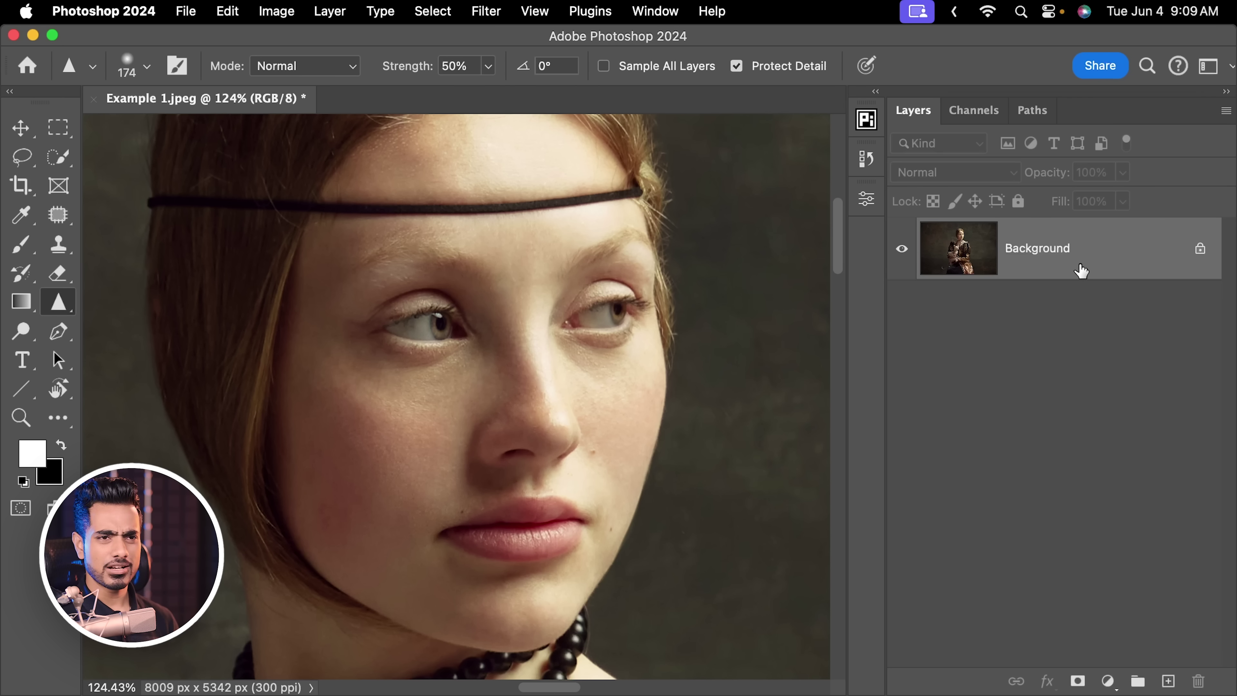
Step: Duplicate the Background layer and convert the copy for Smart Filters
key("super+j")
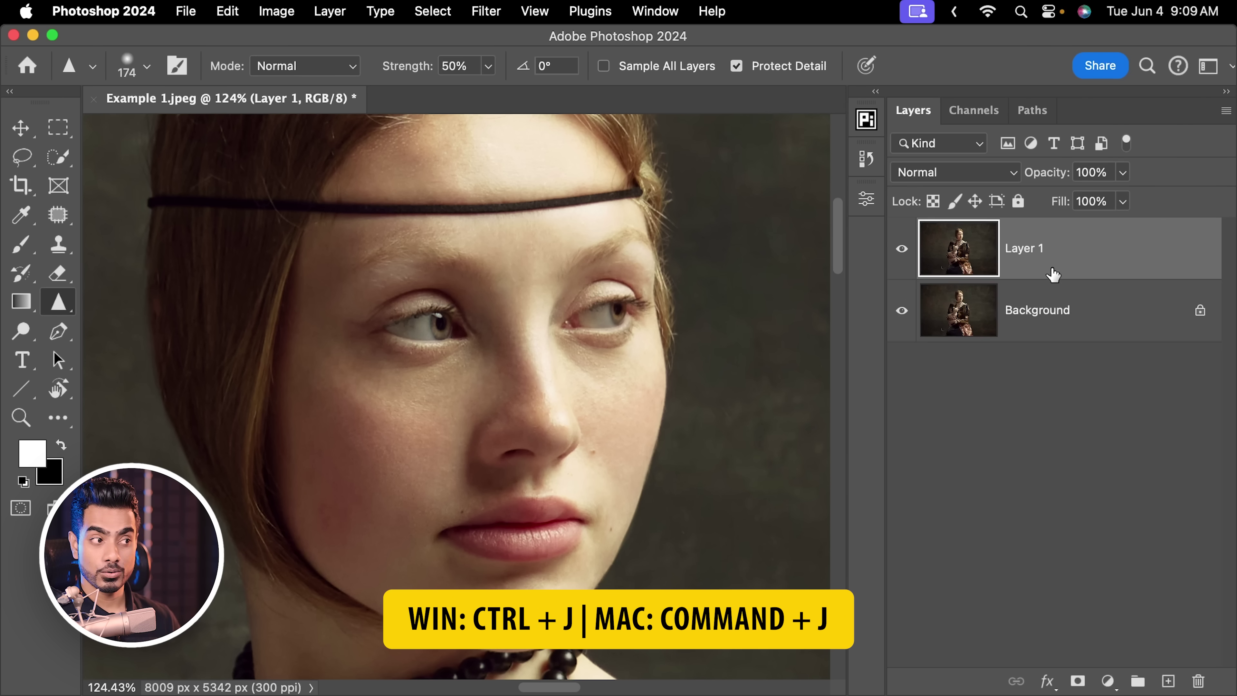
left_click(485, 11)
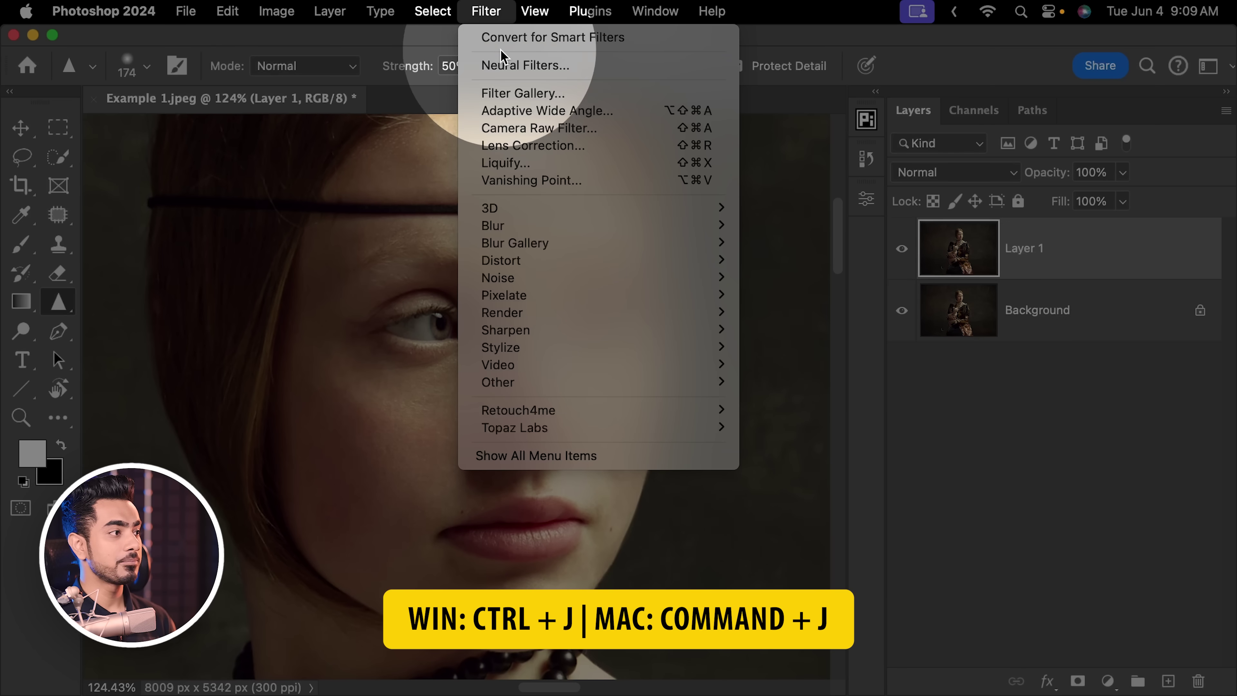
left_click(517, 38)
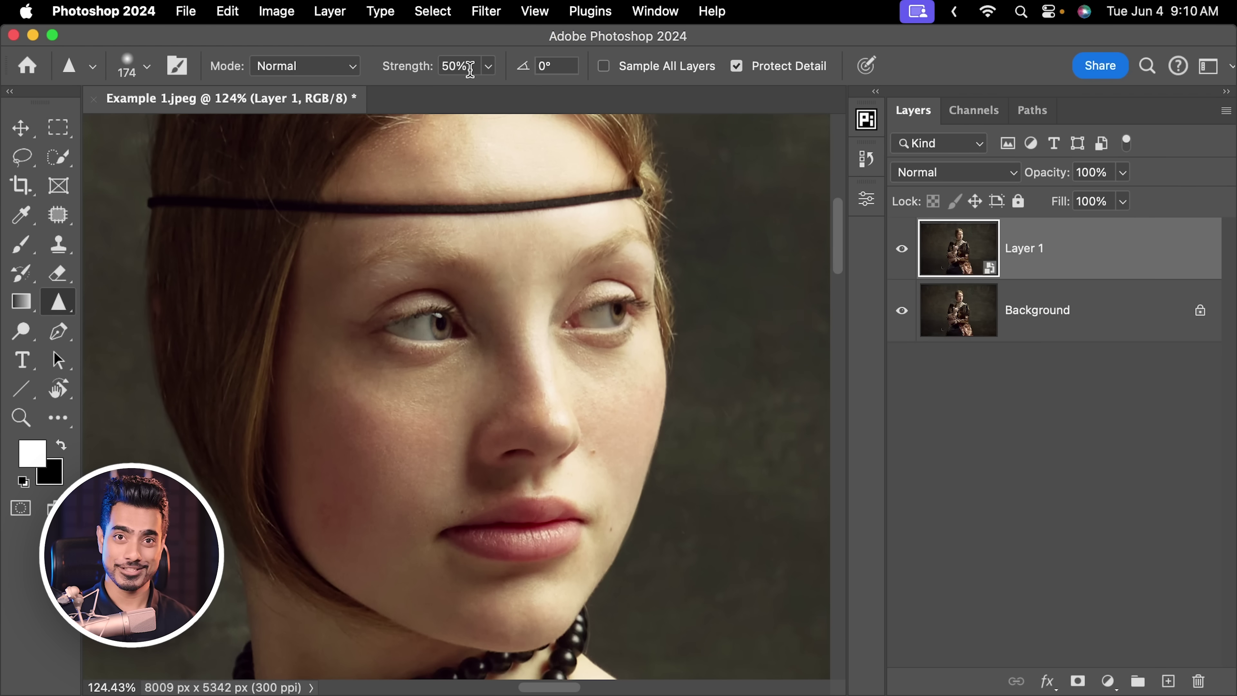
Step: Start a Smart Sharpen filter on Layer 1 with the amount at 500% and the radius at 2.4 px
left_click(484, 12)
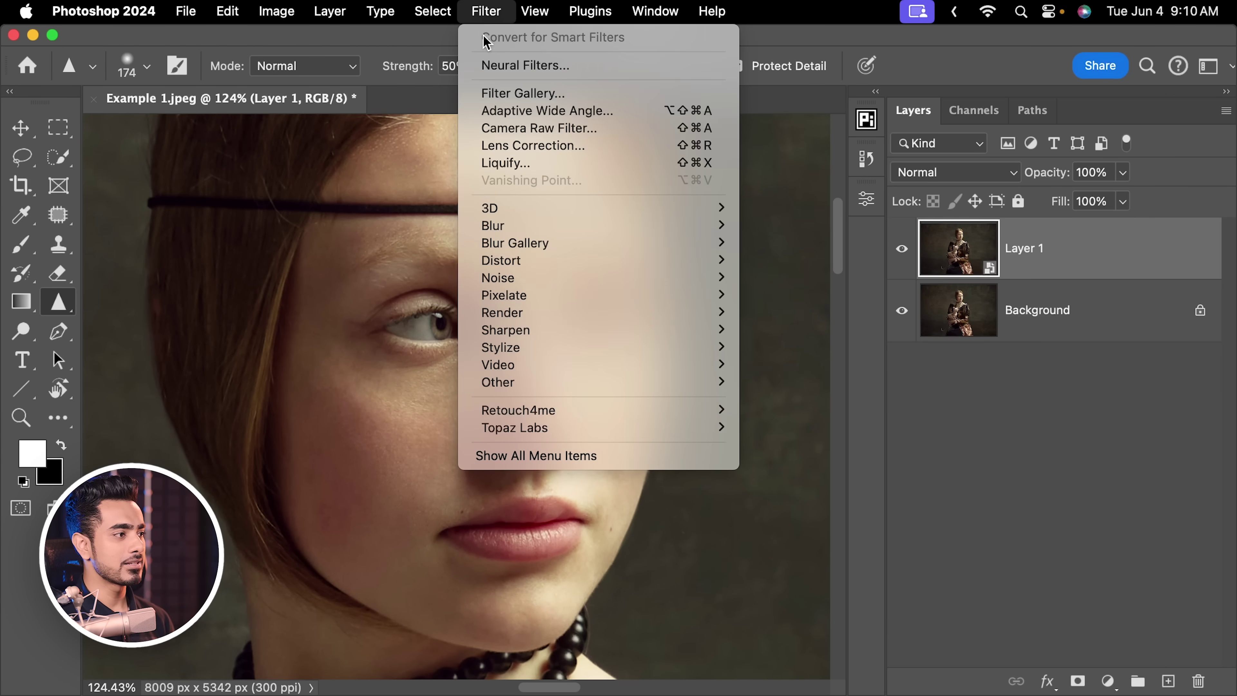
mouse_move(691, 332)
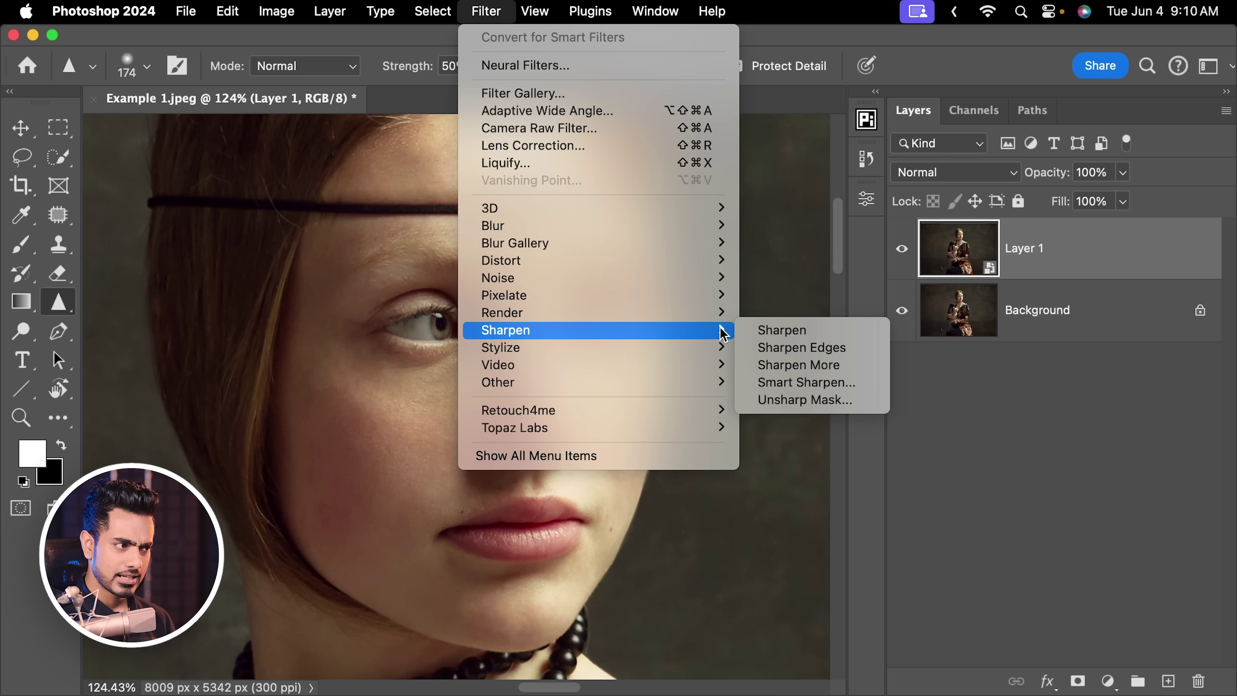
left_click(831, 383)
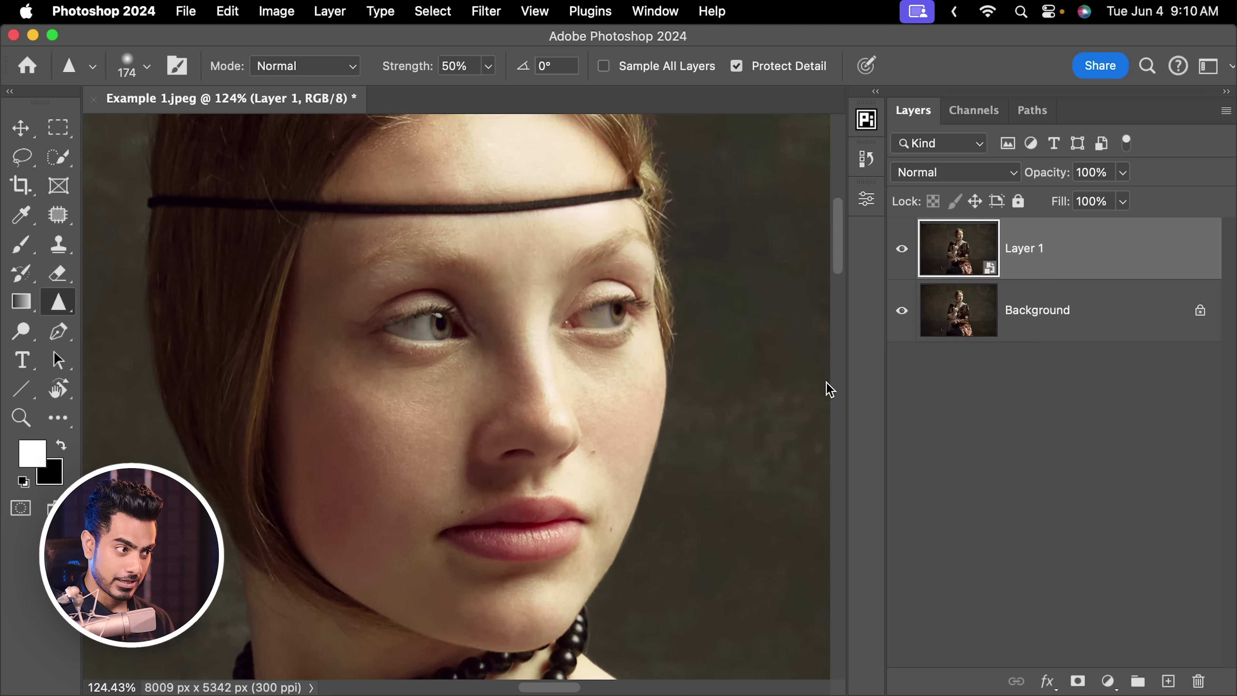
left_click_drag(649, 156, 940, 274)
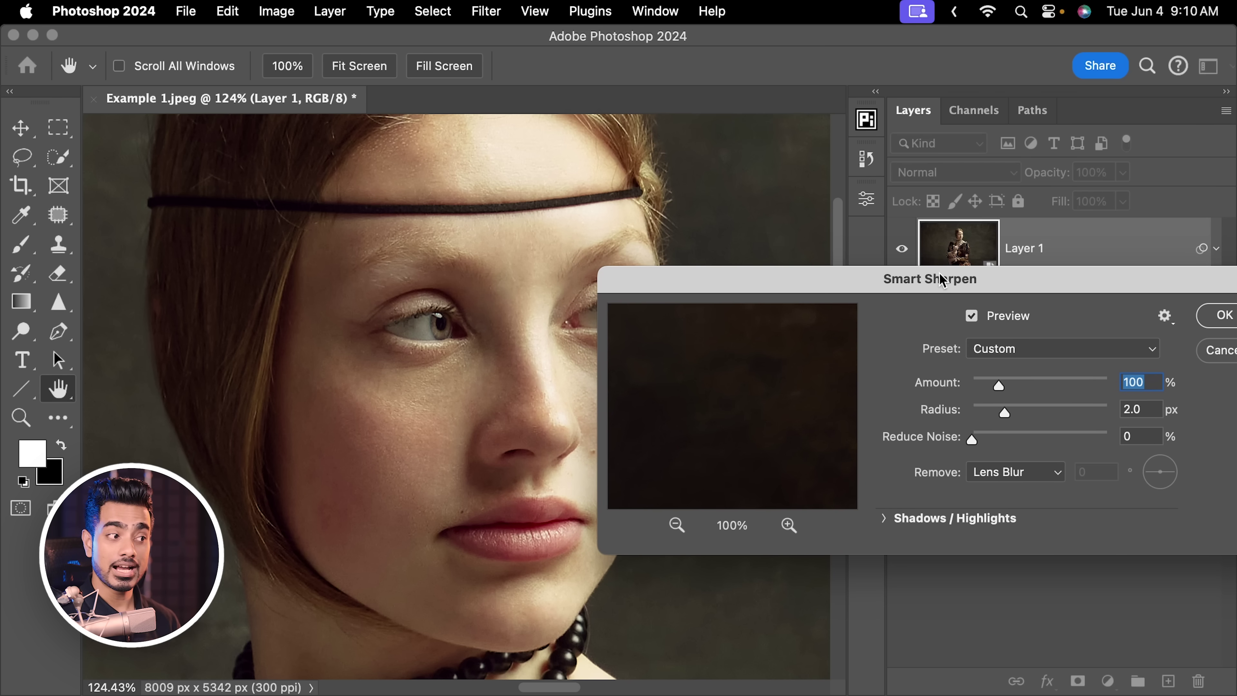
left_click_drag(1003, 386, 1141, 400)
left_click(971, 414)
scroll(463, 312, "up", 5)
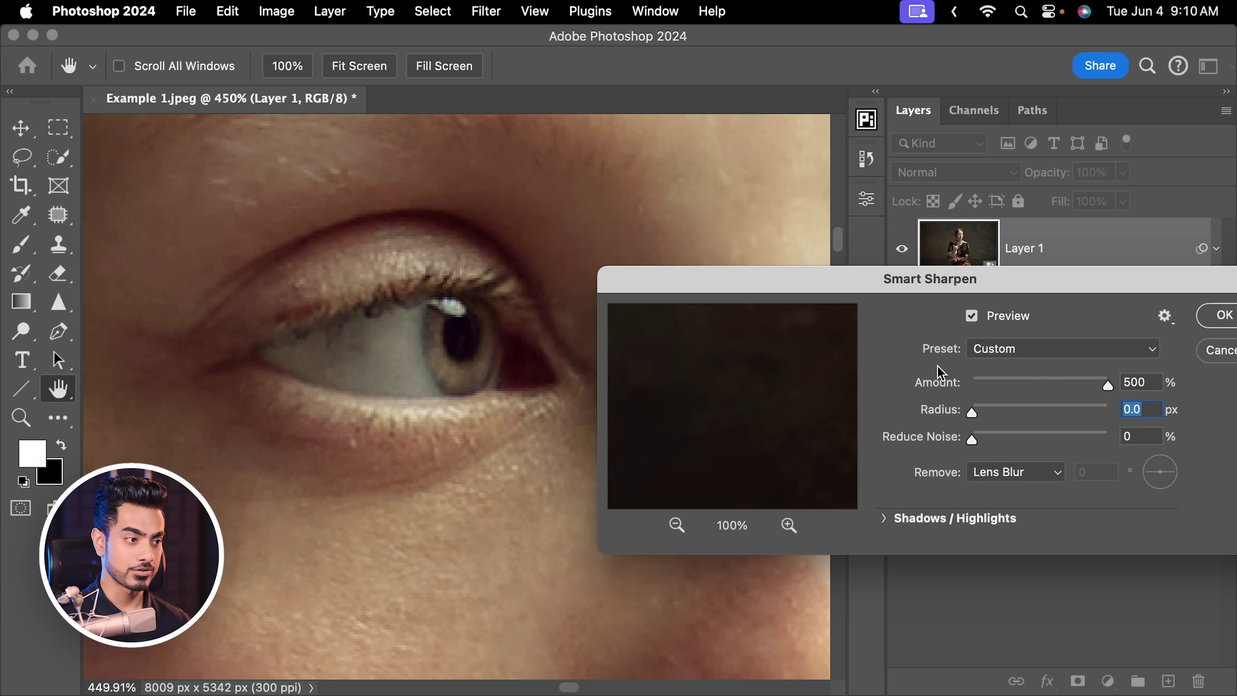
left_click_drag(978, 410, 1016, 412)
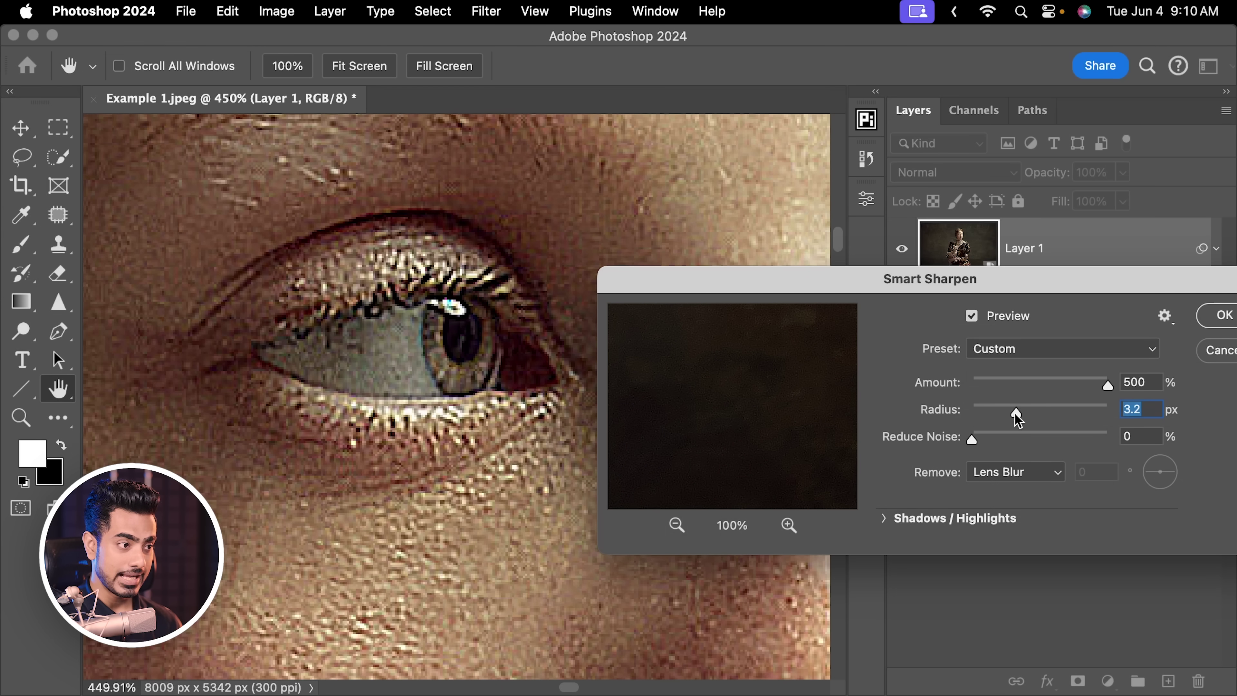
left_click_drag(1013, 411, 1008, 413)
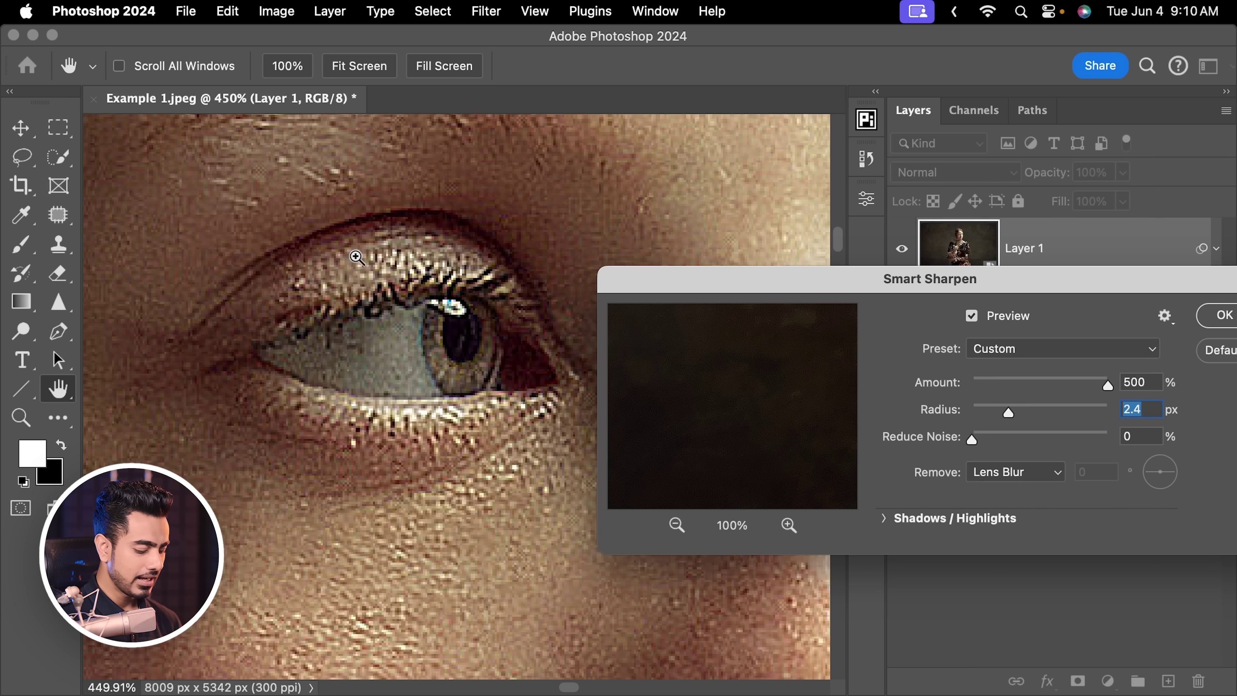
Step: Reduce the Smart Sharpen amount to 200% and apply the filter
key("super+minus")
key("super+minus")
key("super+minus")
scroll(641, 355, "right", 5)
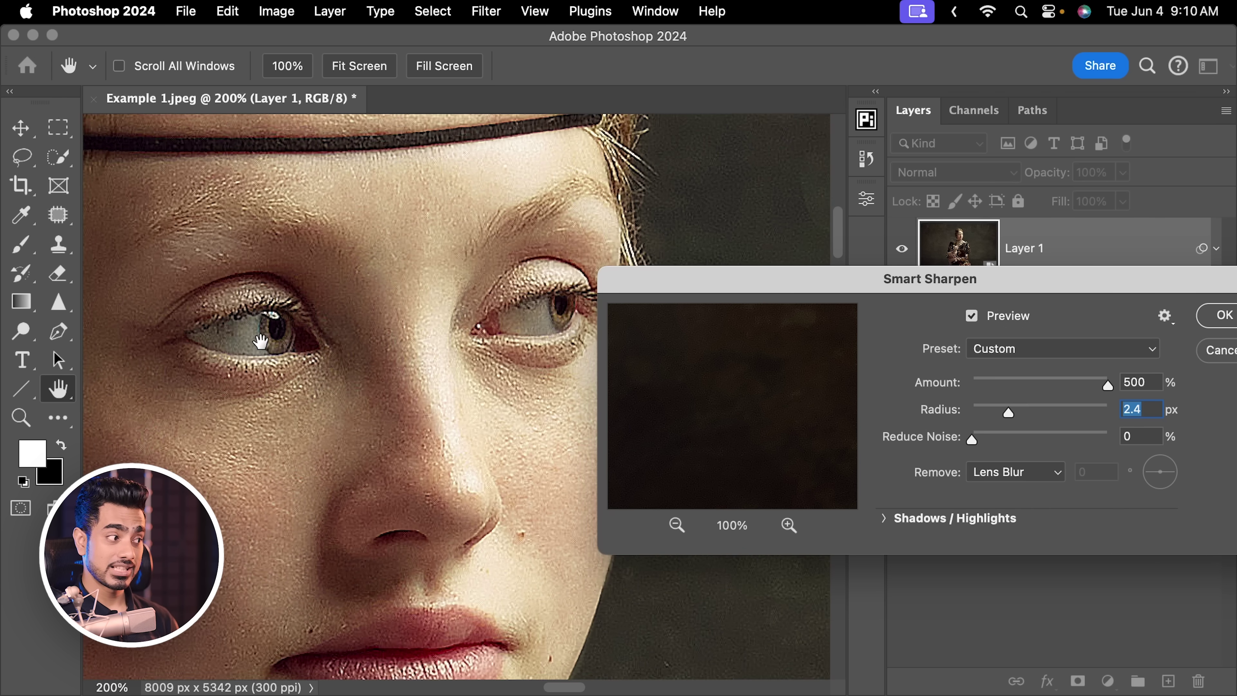
left_click_drag(1003, 385, 1030, 390)
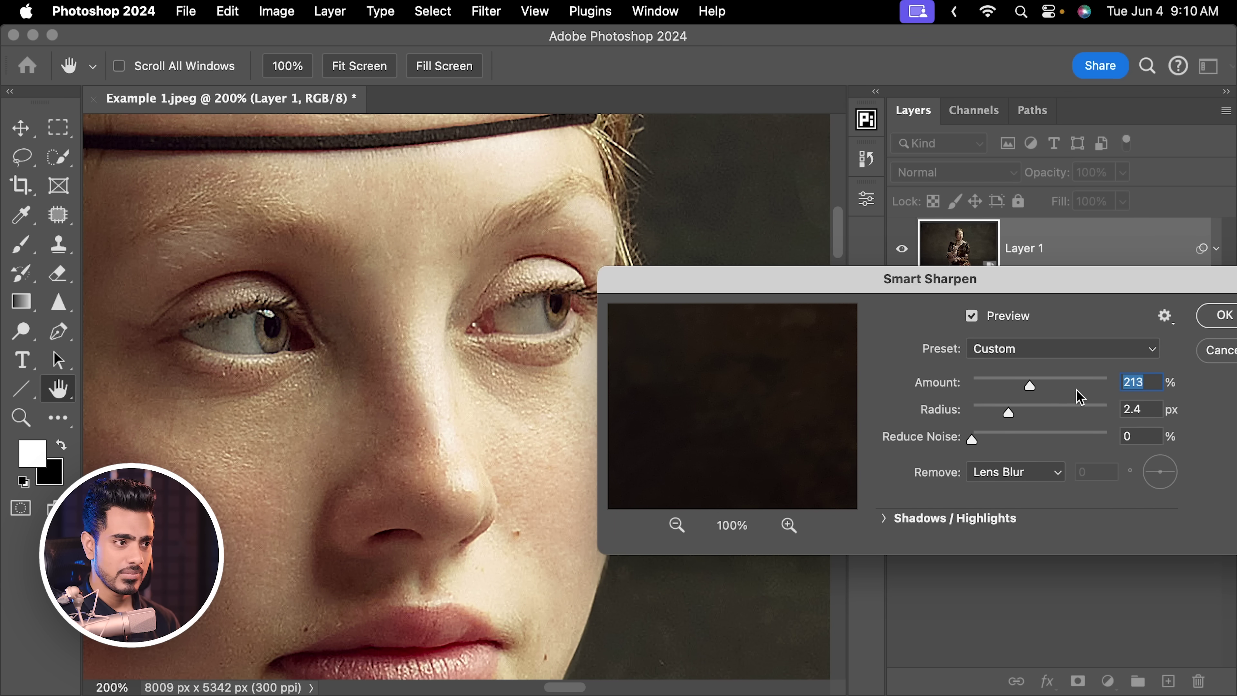
type("200")
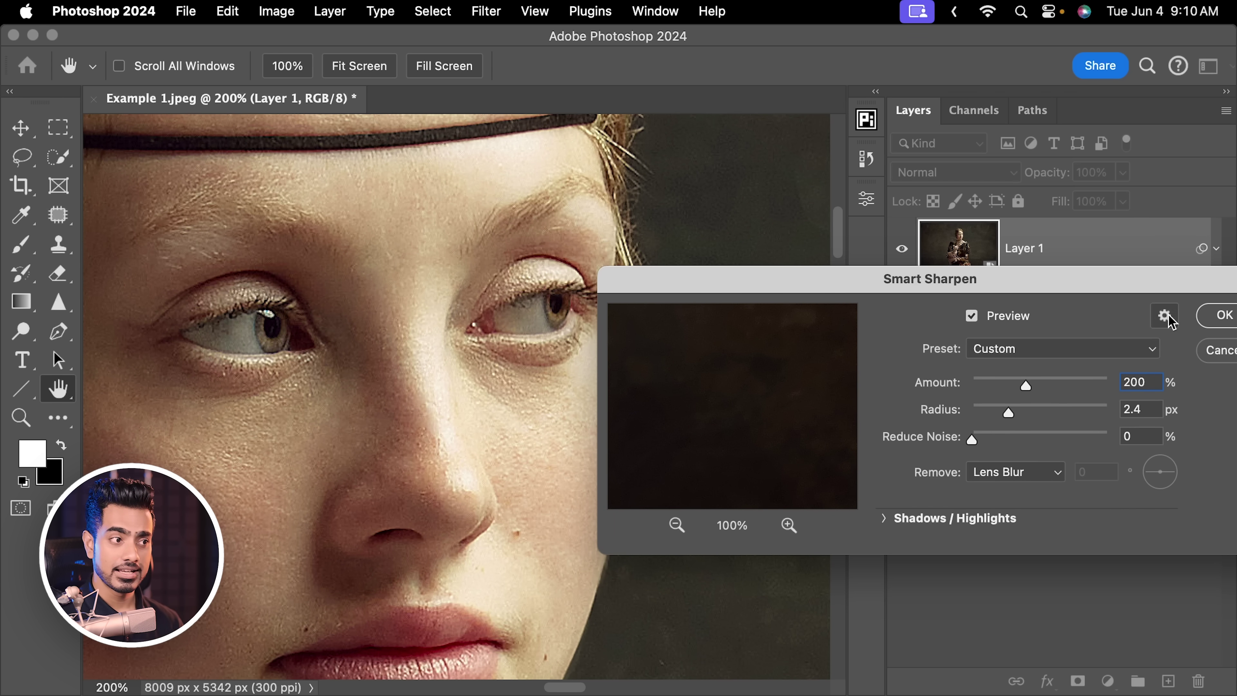
left_click(1223, 315)
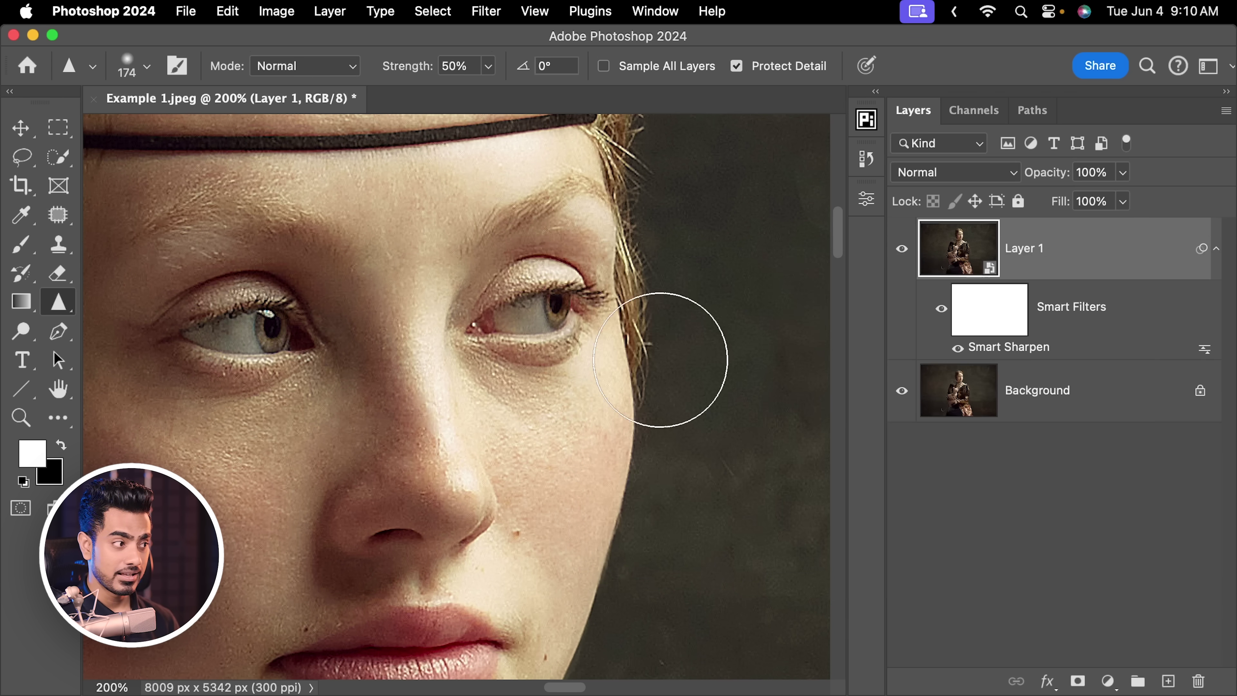
Step: Invert the Smart Filters mask on Layer 1 to black to hide the sharpening
scroll(455, 345, "down", 3)
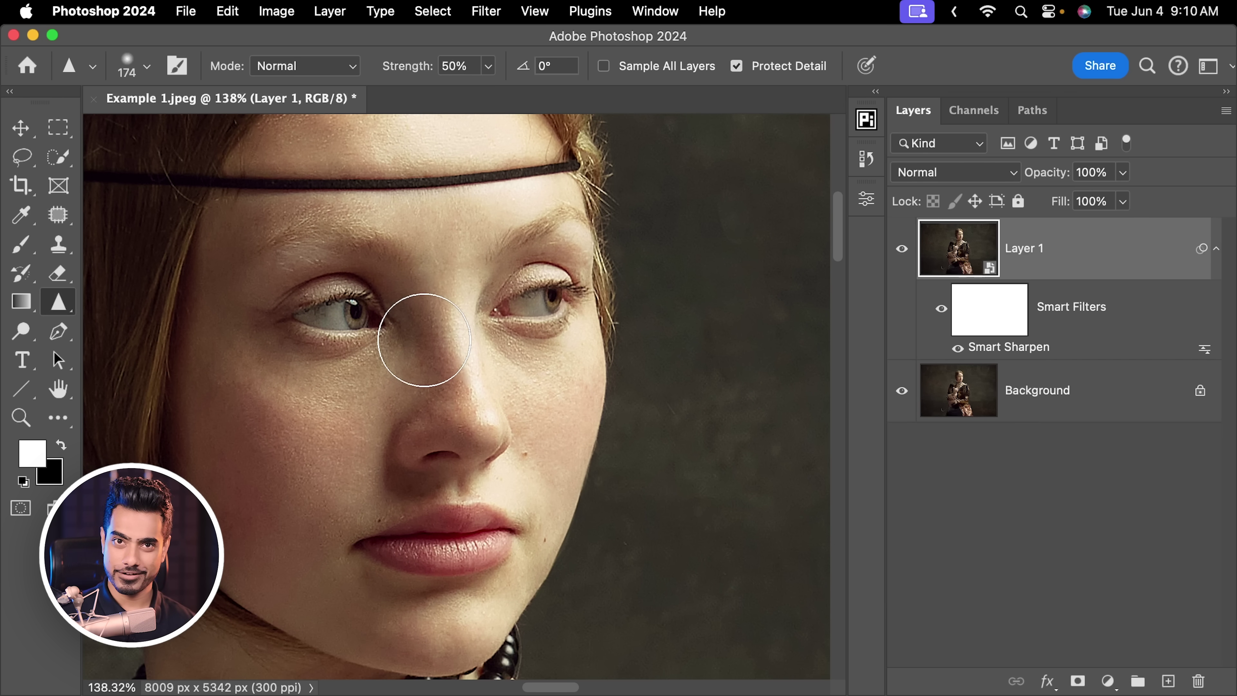
left_click(1001, 318)
key("x")
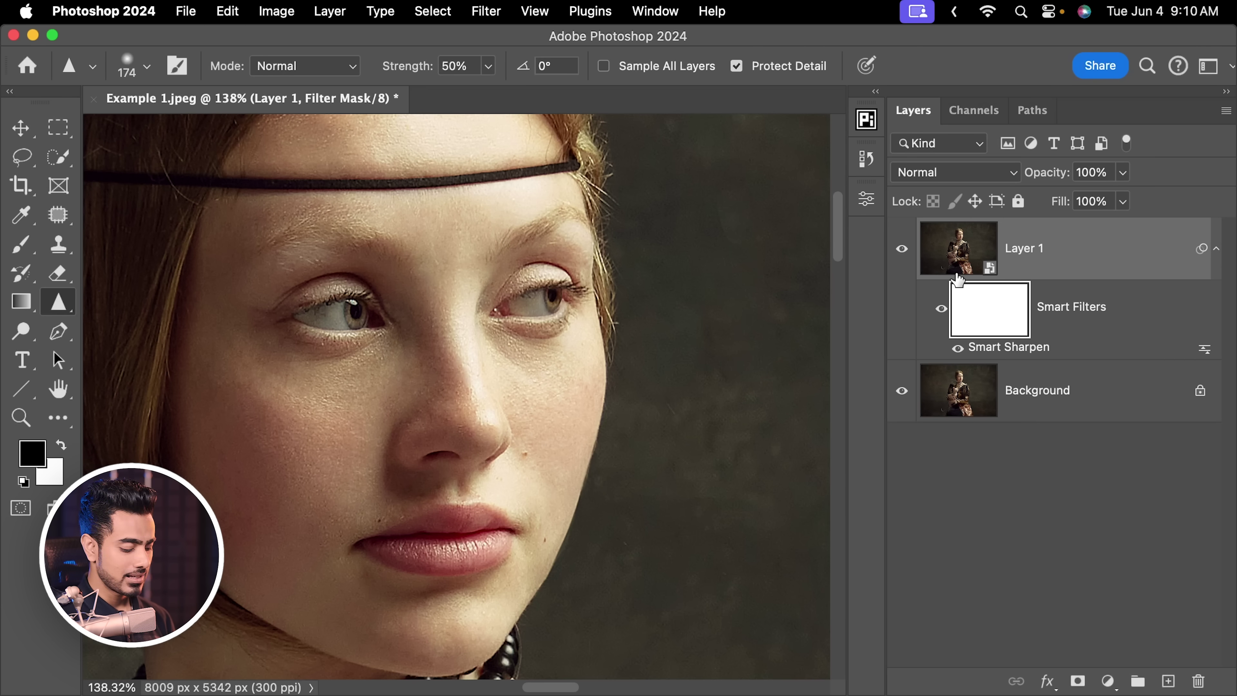
key("super+i")
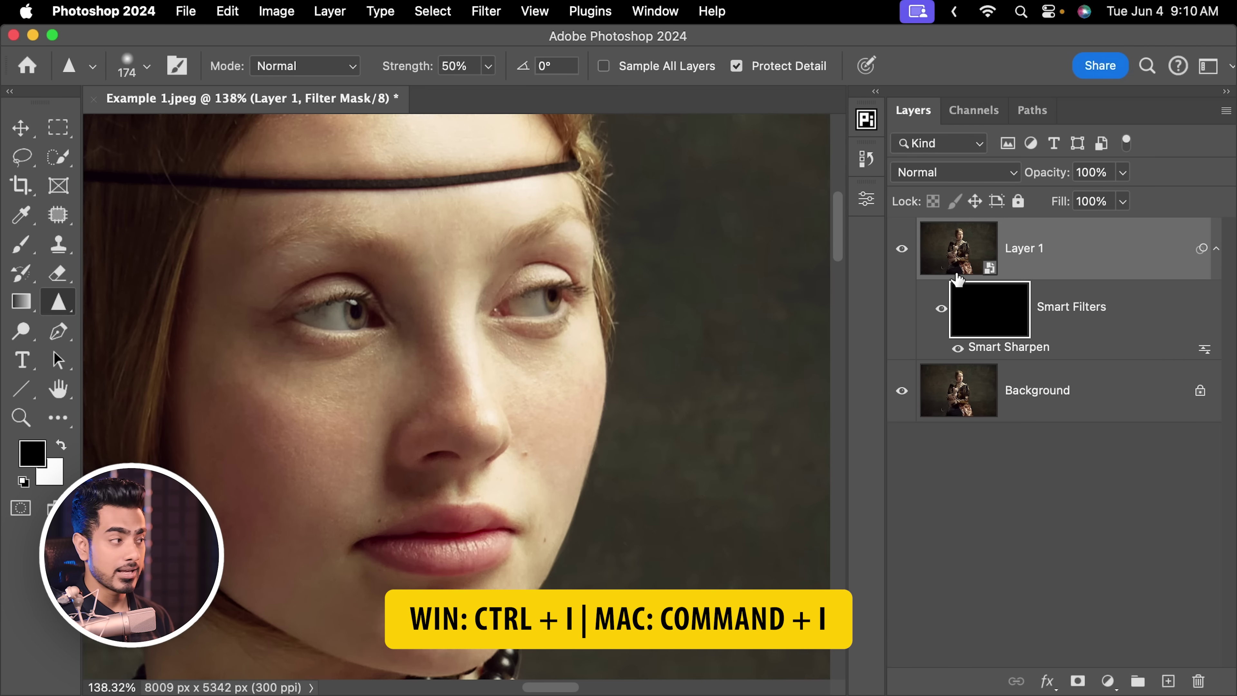
Step: Paint white over both eyes and the lips on the filter mask, using a 197 px brush at 100% flow
left_click(29, 256)
key("x")
mouse_move(343, 349)
left_mouse_down()
mouse_move(357, 344)
mouse_move(334, 292)
mouse_move(419, 349)
left_mouse_up()
scroll(418, 348, "down", 2)
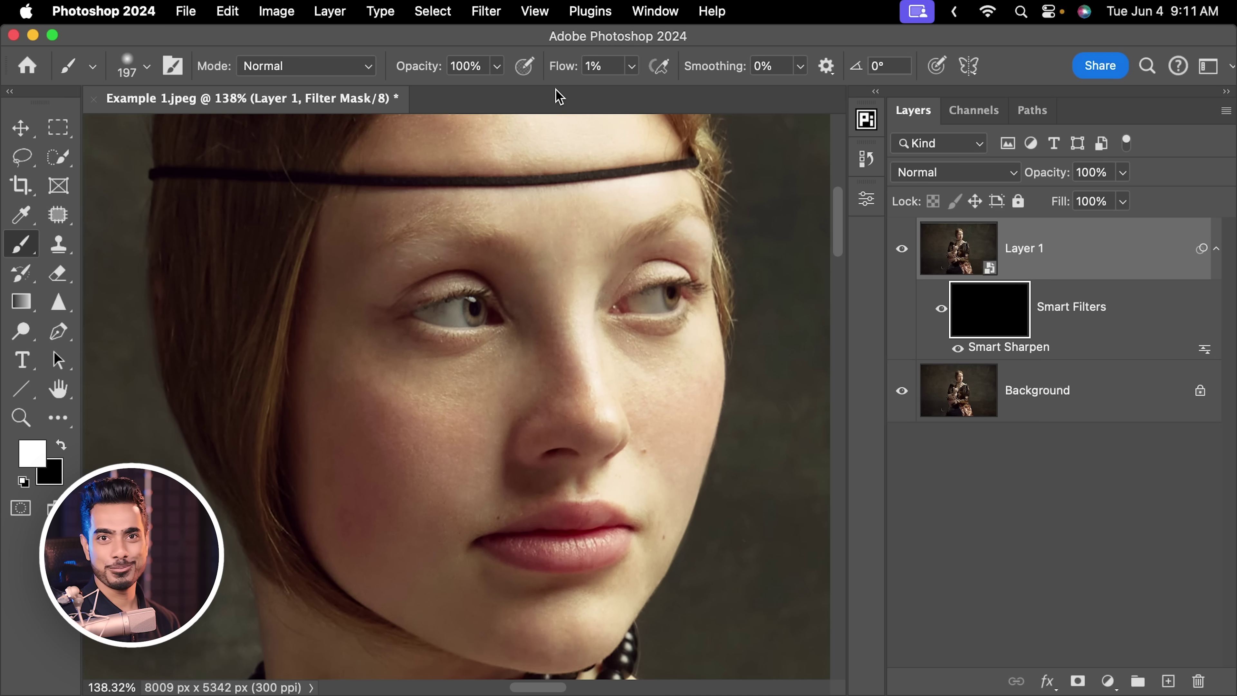
left_click_drag(553, 69, 698, 78)
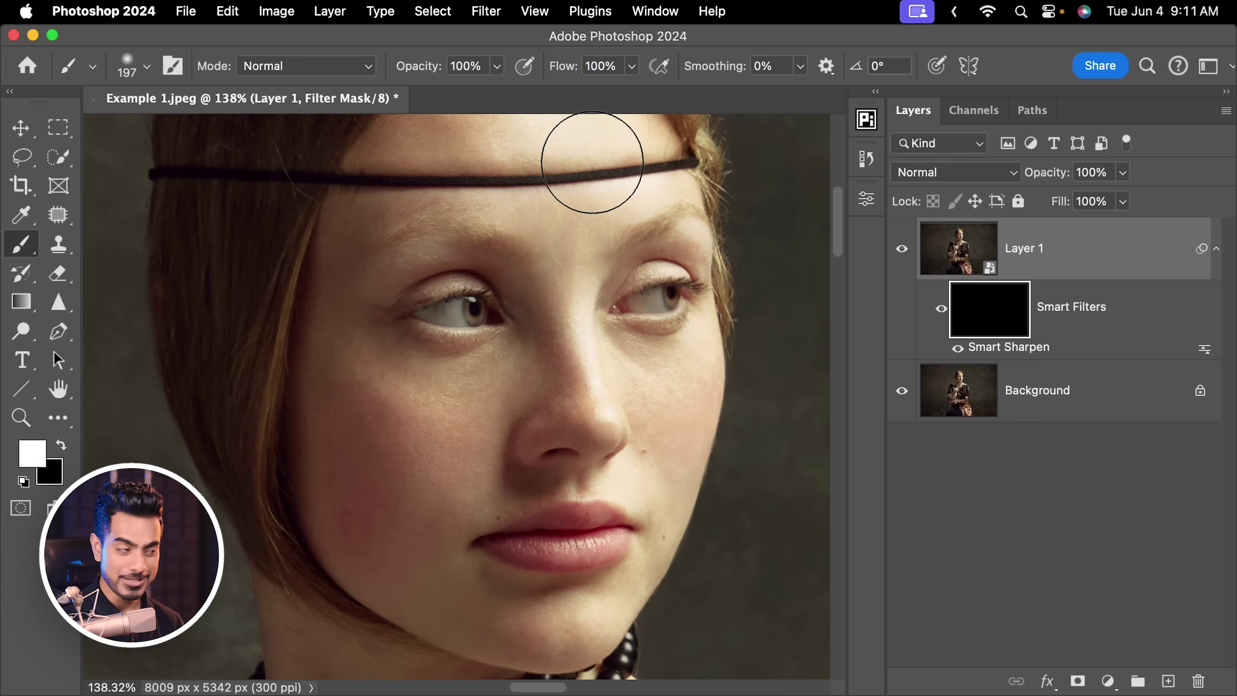
left_click(429, 312)
left_click(649, 276)
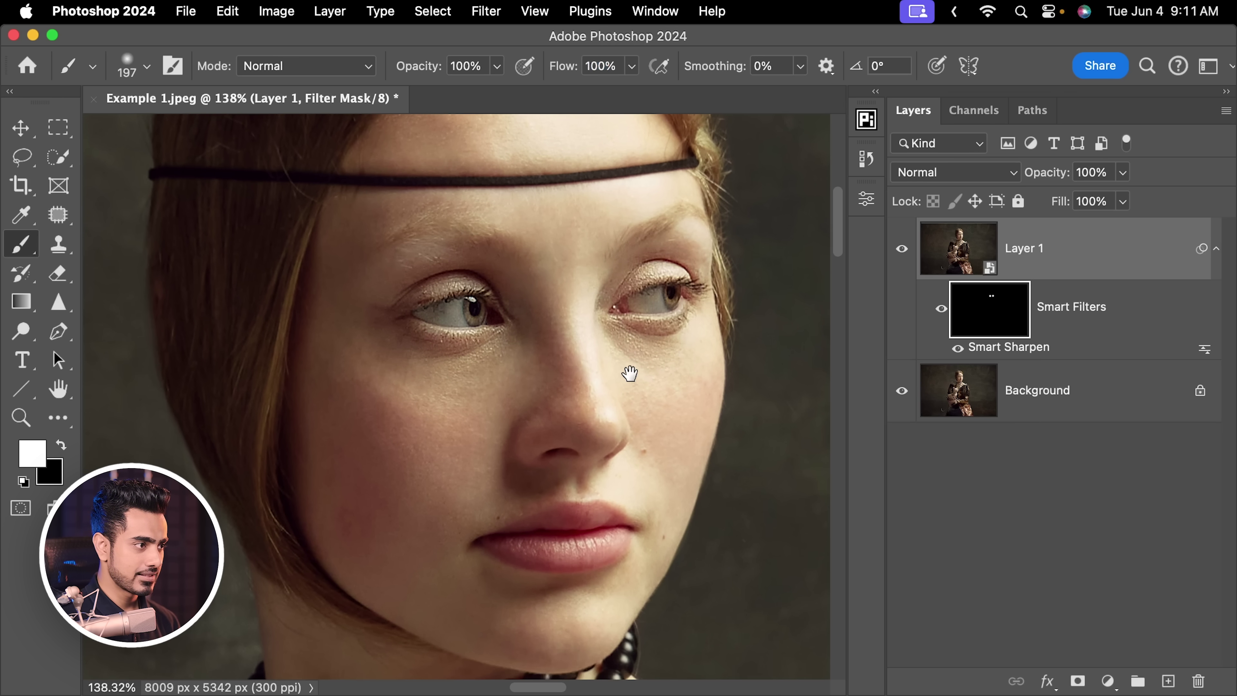
scroll(629, 368, "down", 3)
mouse_move(618, 362)
left_mouse_down()
mouse_move(609, 435)
mouse_move(635, 434)
left_mouse_up()
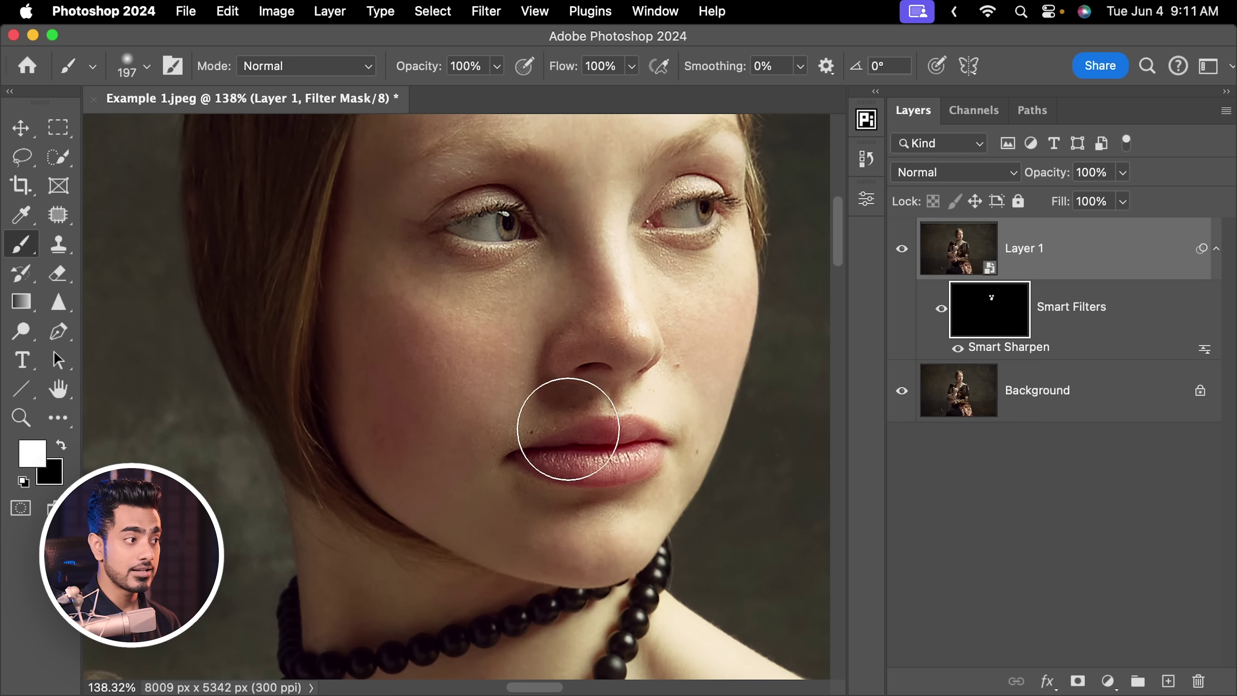
scroll(589, 370, "down", 2)
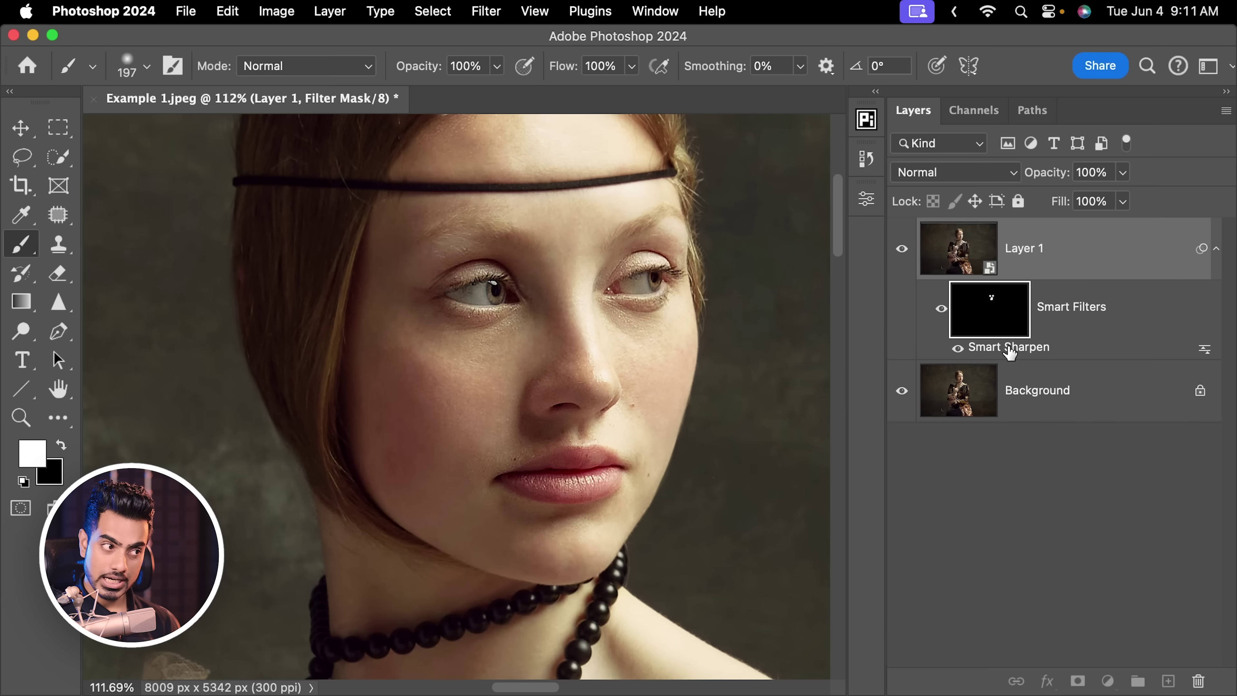
double_click(1003, 347)
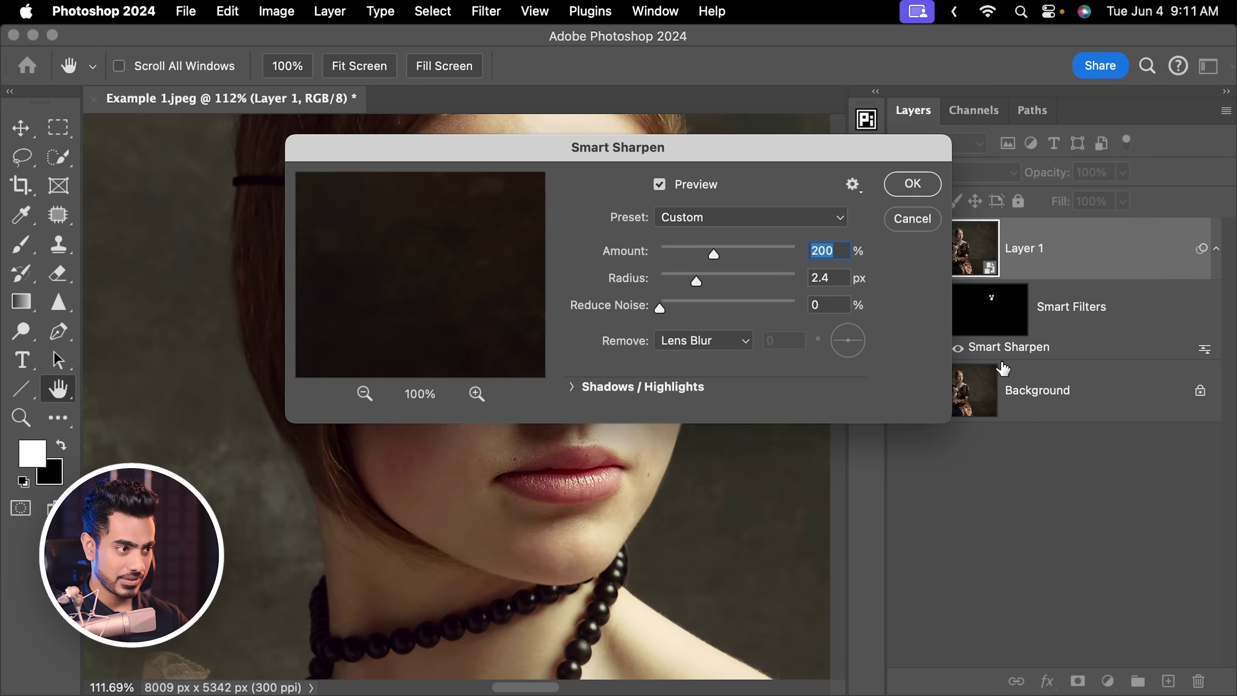
left_click_drag(583, 156, 1013, 271)
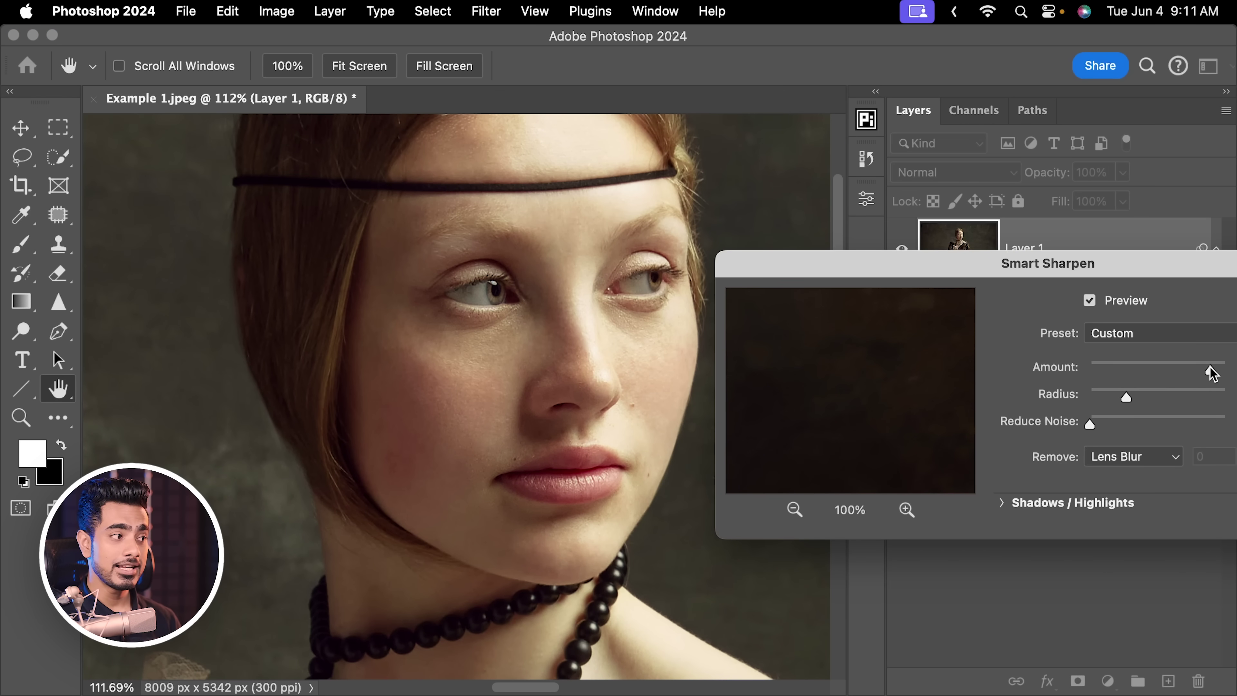
left_click_drag(1035, 260, 825, 229)
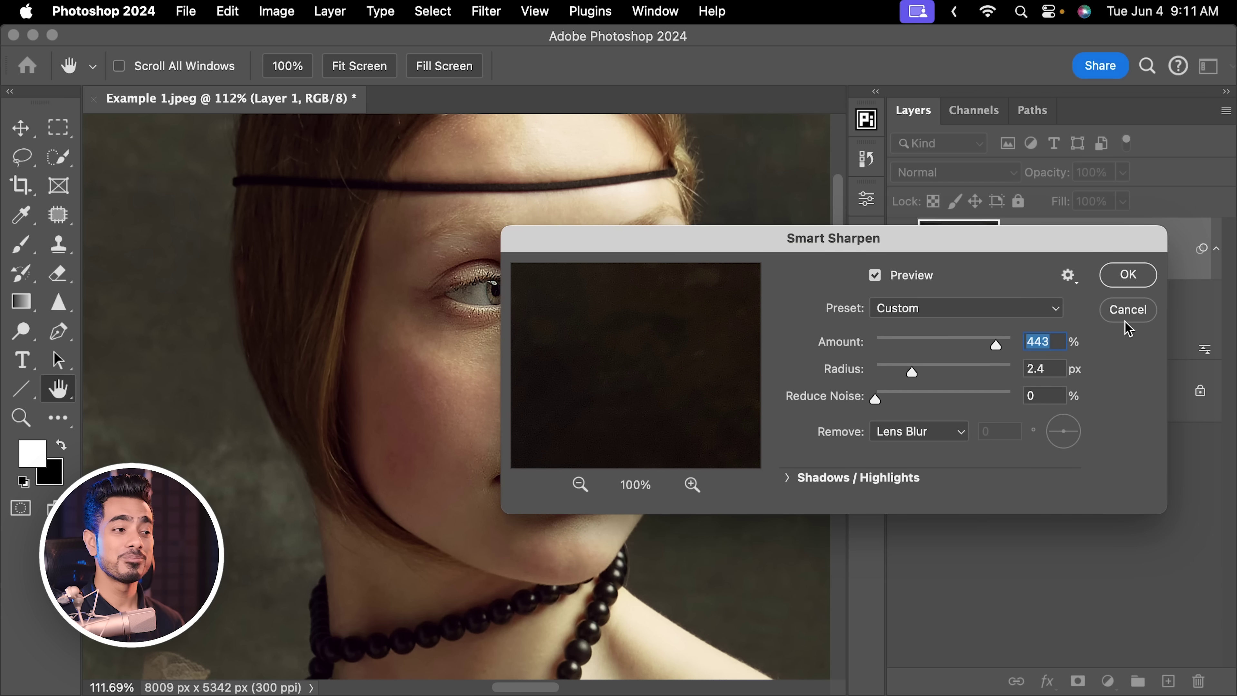
left_click(1129, 310)
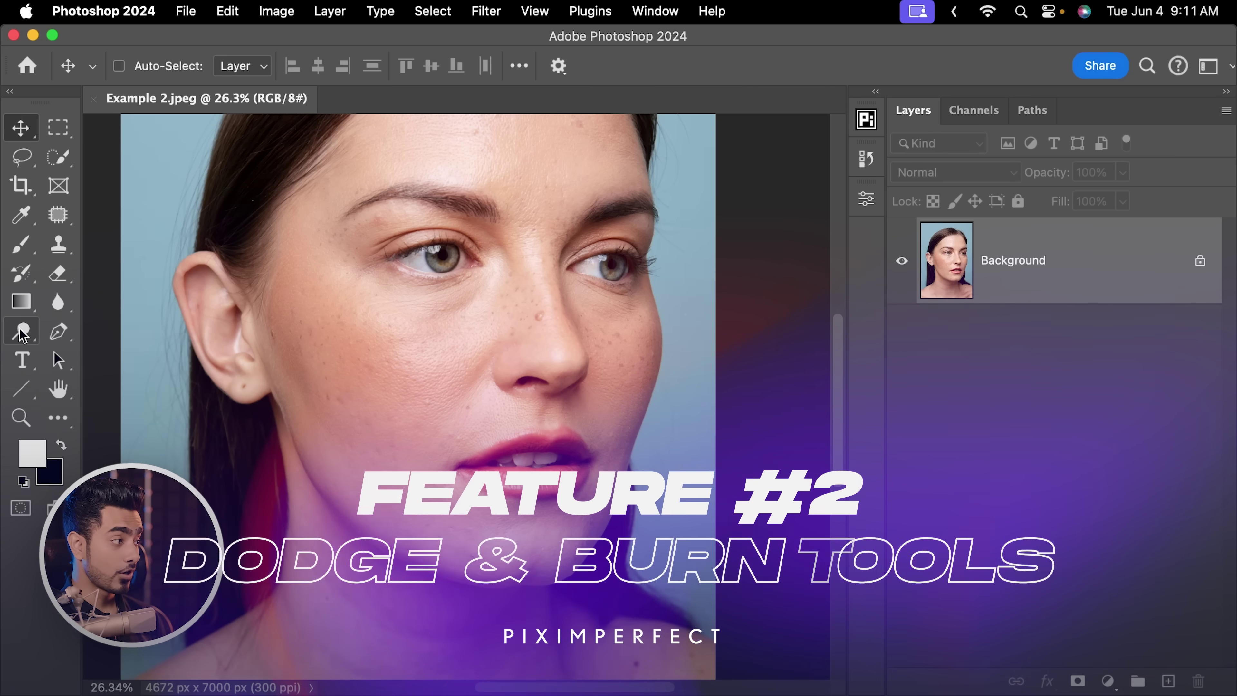
Step: Switch to the Dodge tool on the Example 2 portrait and set its exposure to 20%
left_click(22, 335)
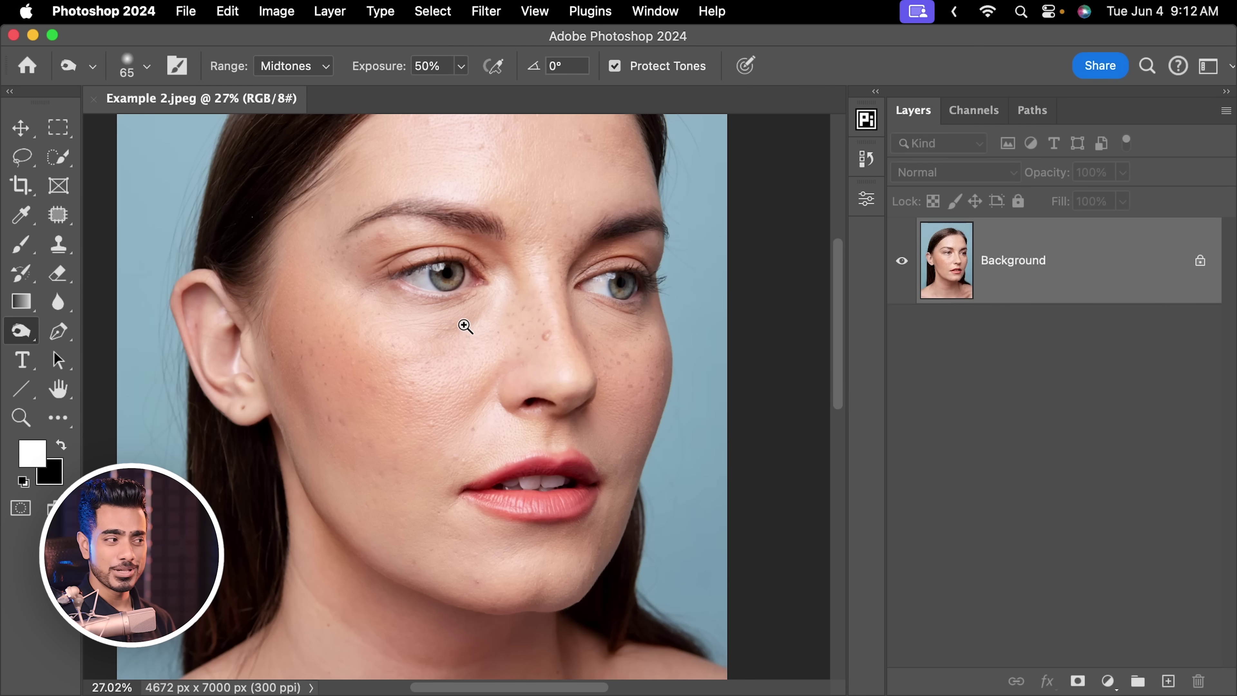
left_click(465, 327)
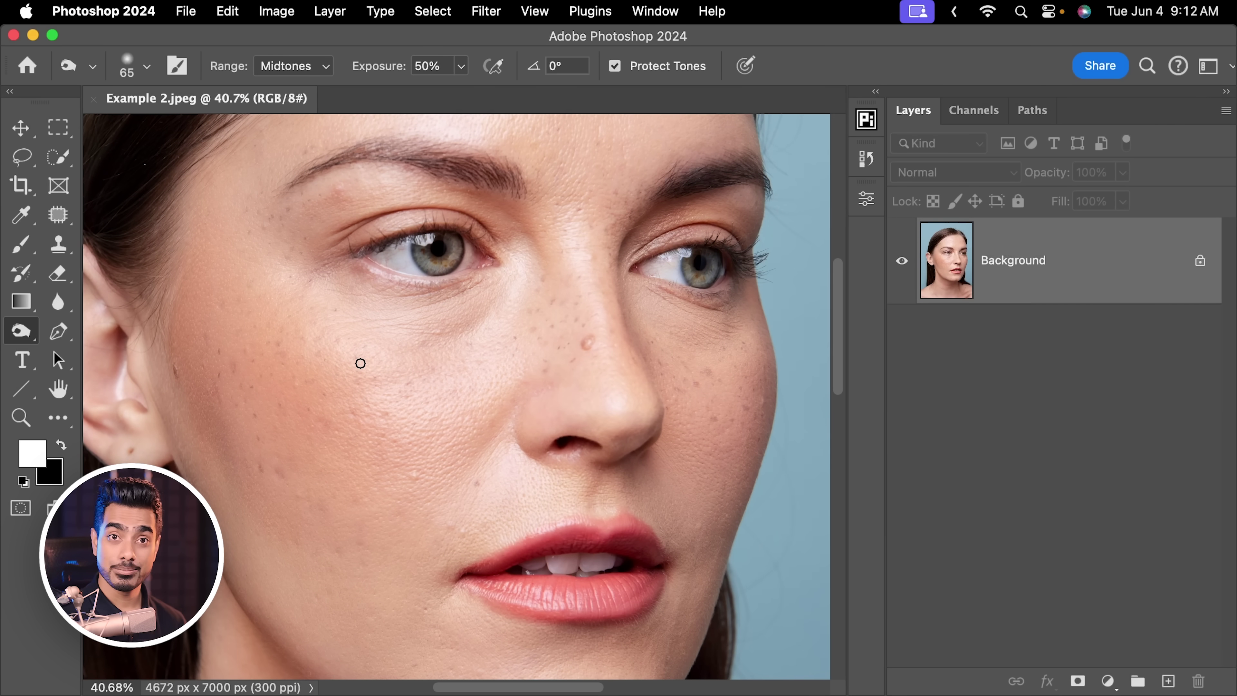
right_click(21, 331)
left_click(93, 325)
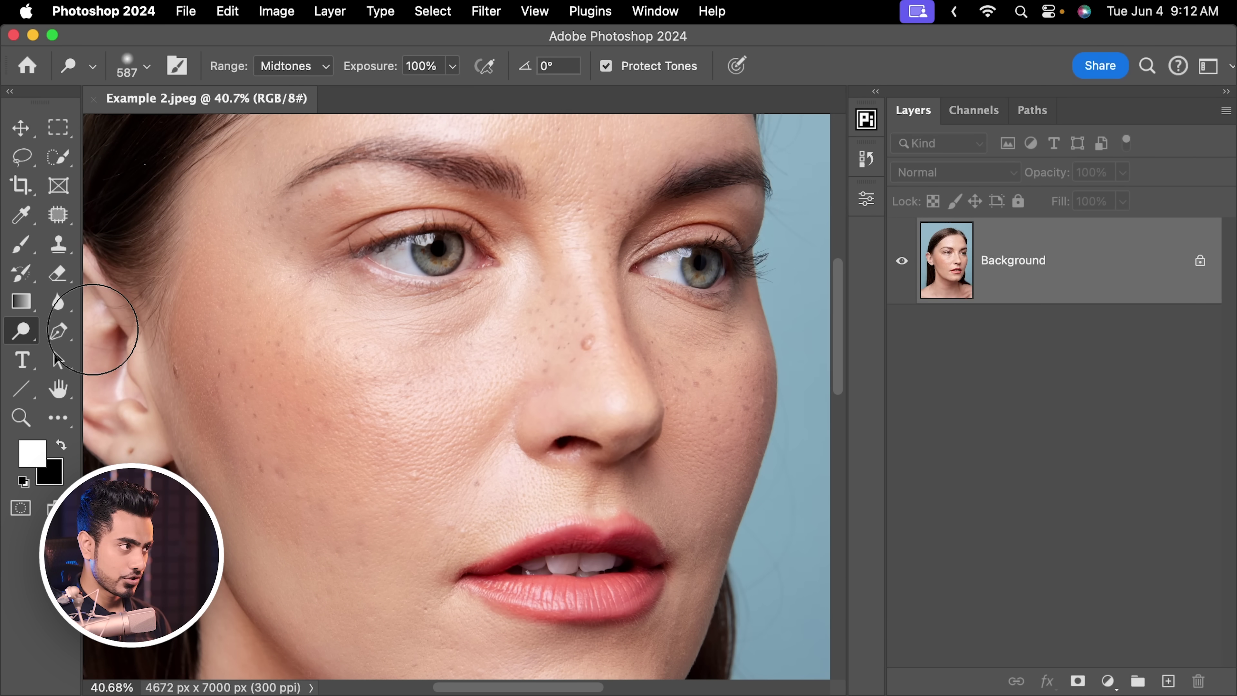
left_click(434, 63)
type("20")
key("Return")
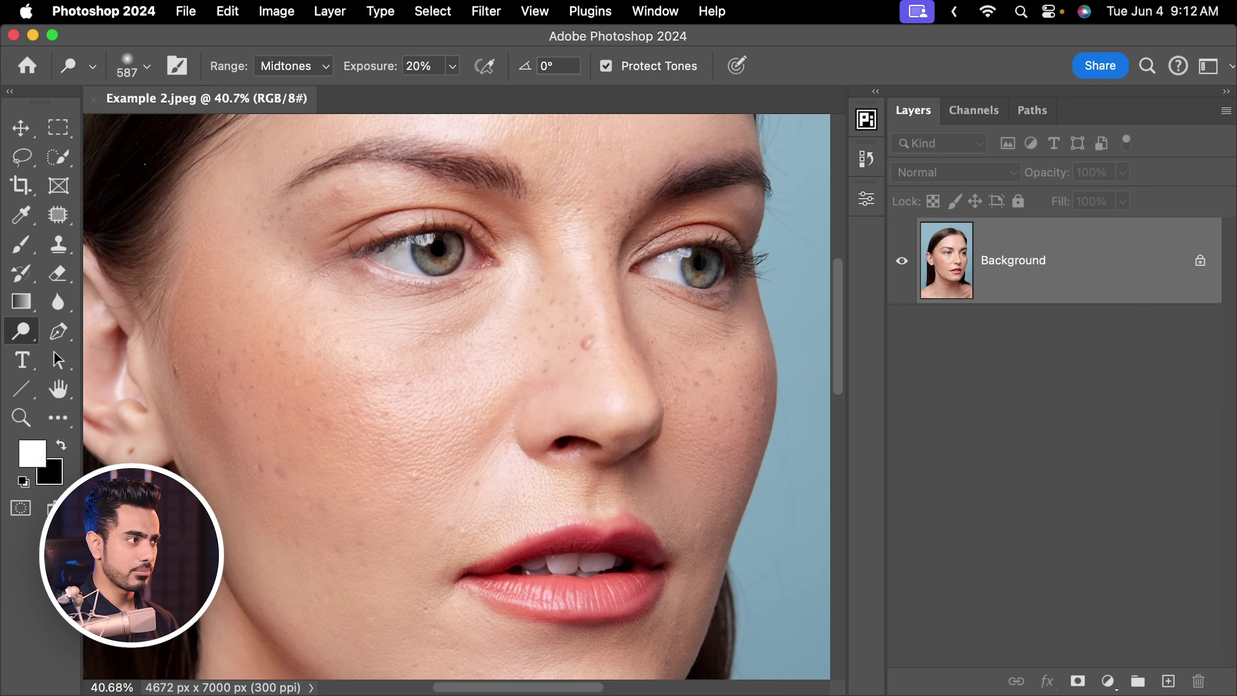
Step: Dodge the dark lines under the eye on the Background layer with a 131 px brush, Midtones range
scroll(537, 215, "up", 2)
left_click_drag(505, 299, 400, 320)
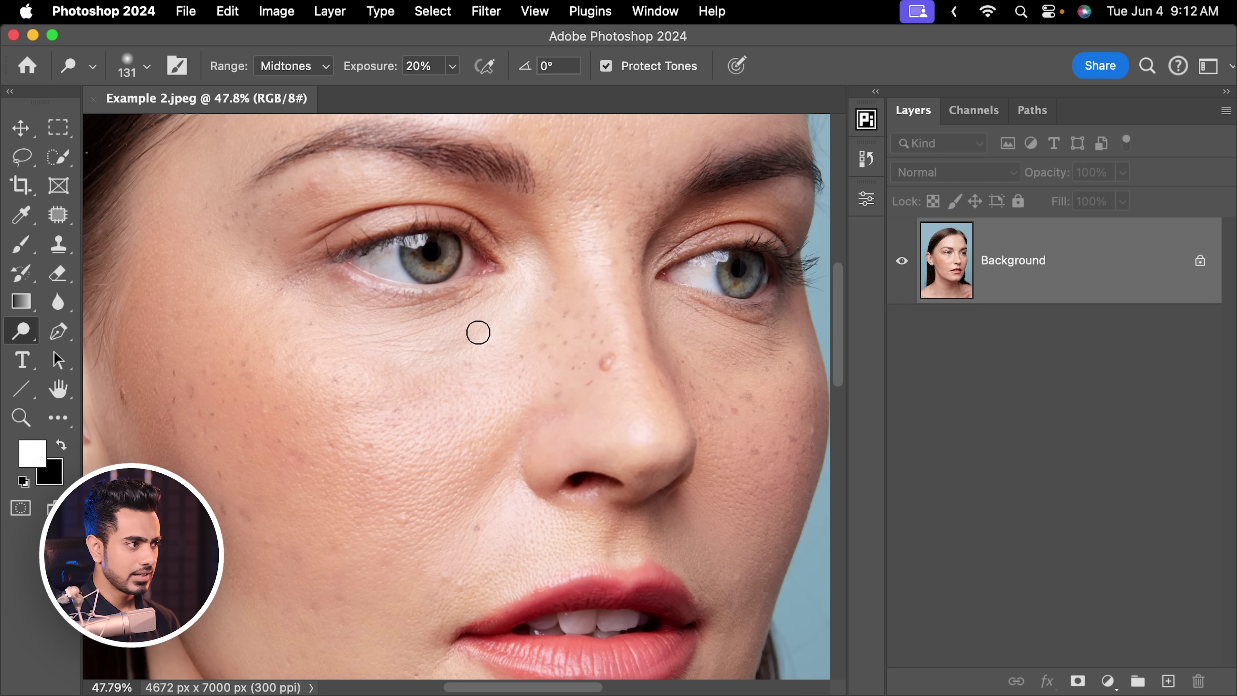
left_click_drag(493, 316, 547, 306)
scroll(612, 290, "down", 3)
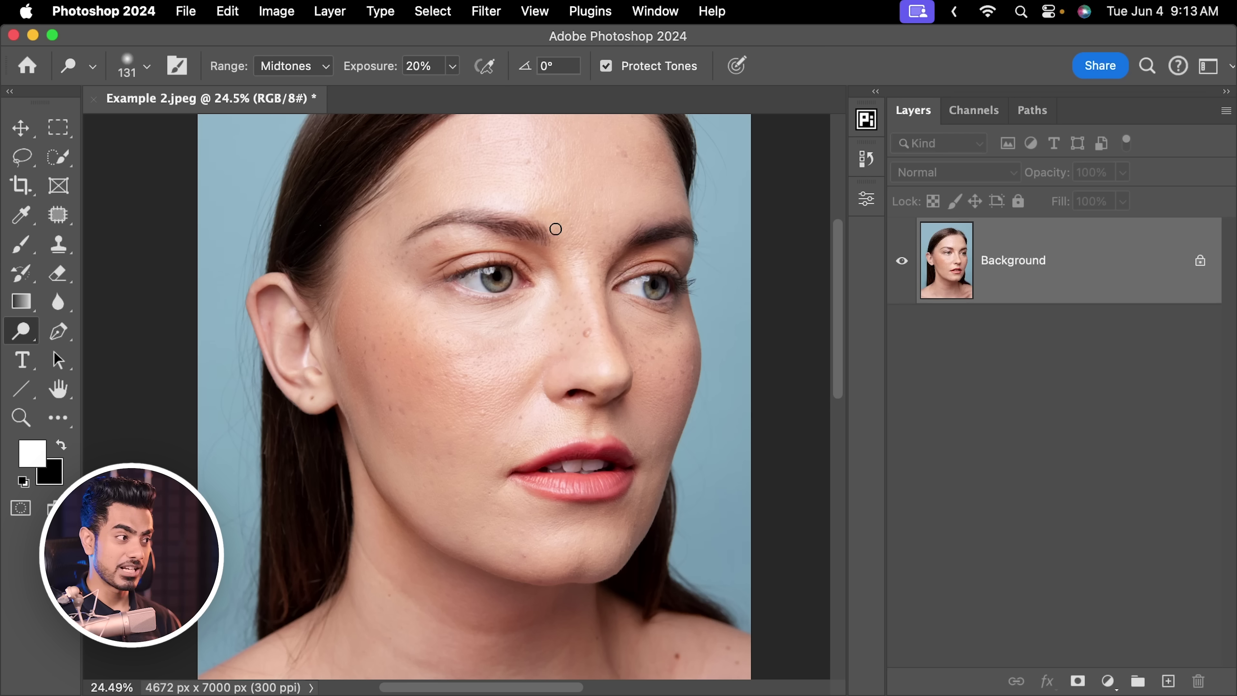
Step: Raise the Dodge exposure to 100% and brush over the upper eyelid crease toward the inner eyebrow
scroll(555, 229, "up", 5)
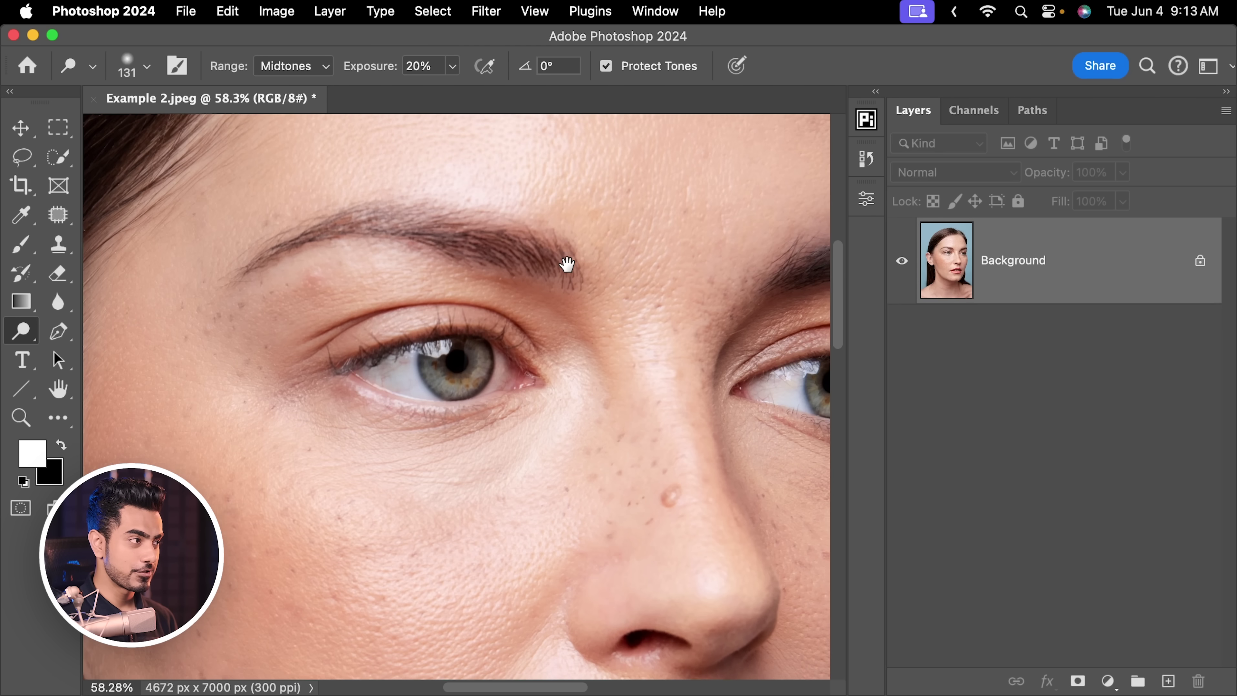
left_click(453, 67)
left_click_drag(452, 91, 610, 87)
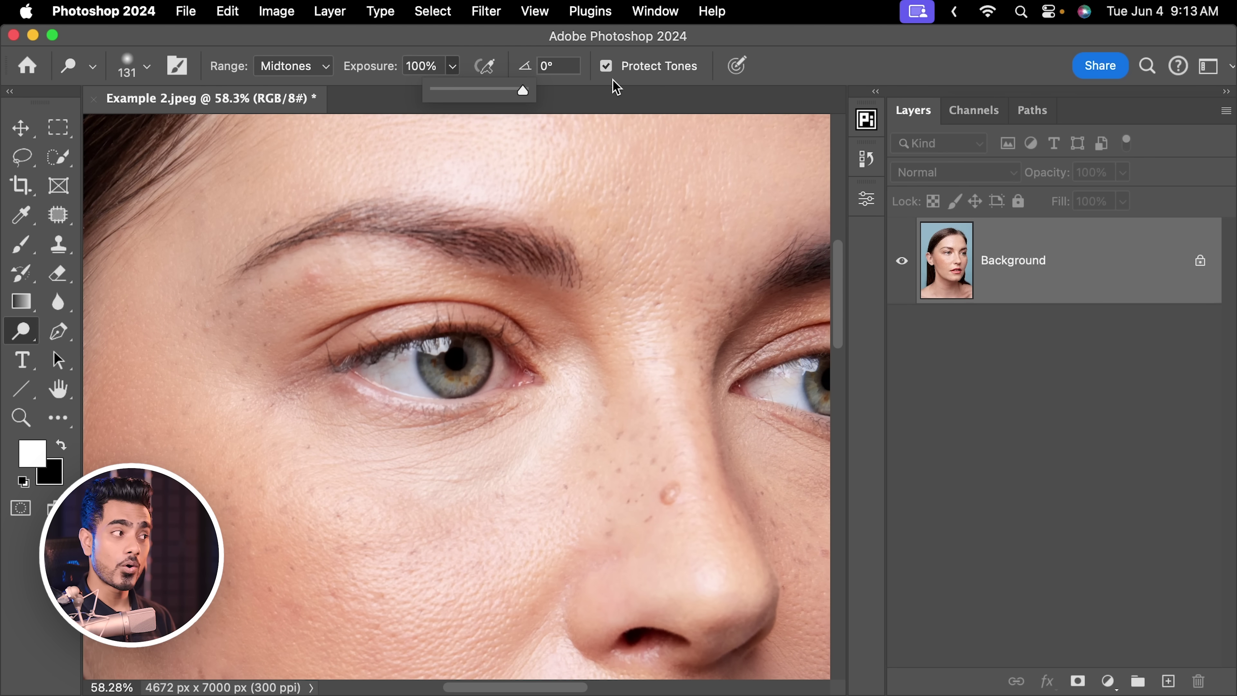
mouse_move(444, 308)
left_mouse_down()
mouse_move(577, 246)
mouse_move(469, 321)
mouse_move(602, 274)
left_mouse_up()
left_click_drag(447, 313, 514, 296)
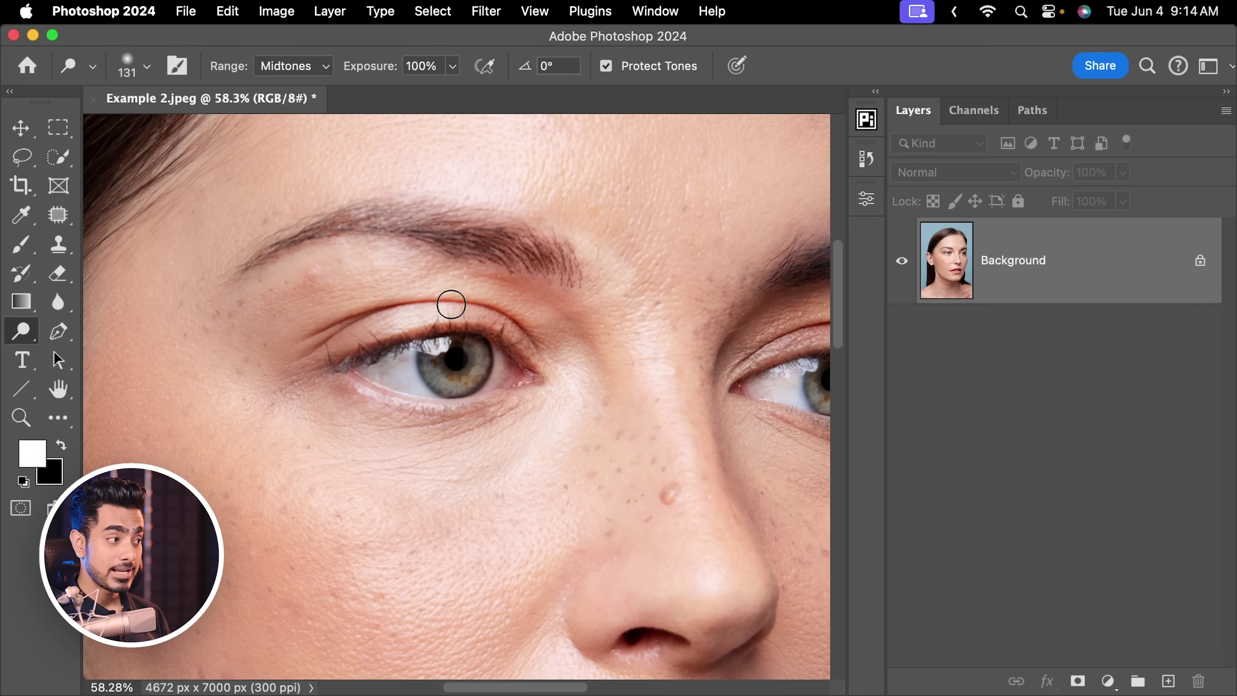
mouse_move(451, 304)
left_mouse_down()
mouse_move(574, 260)
mouse_move(549, 280)
left_mouse_up()
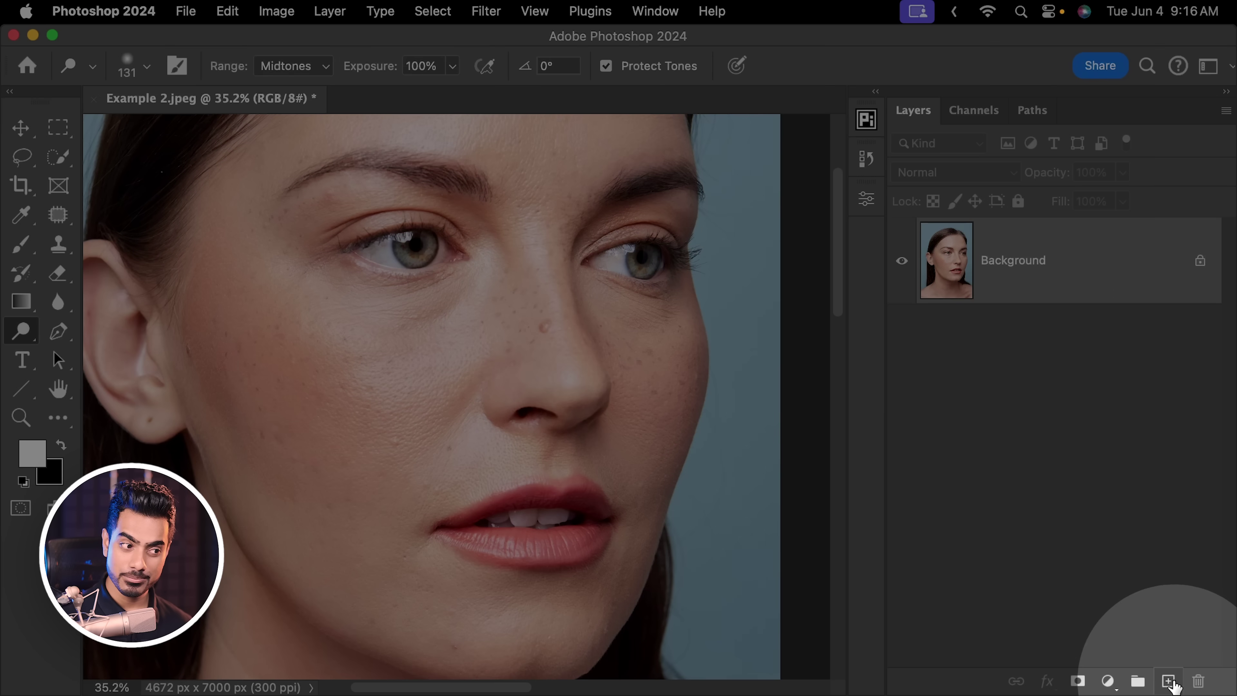
Step: Add a new empty layer above the Background and set its blend mode to Soft Light
left_click(1169, 681)
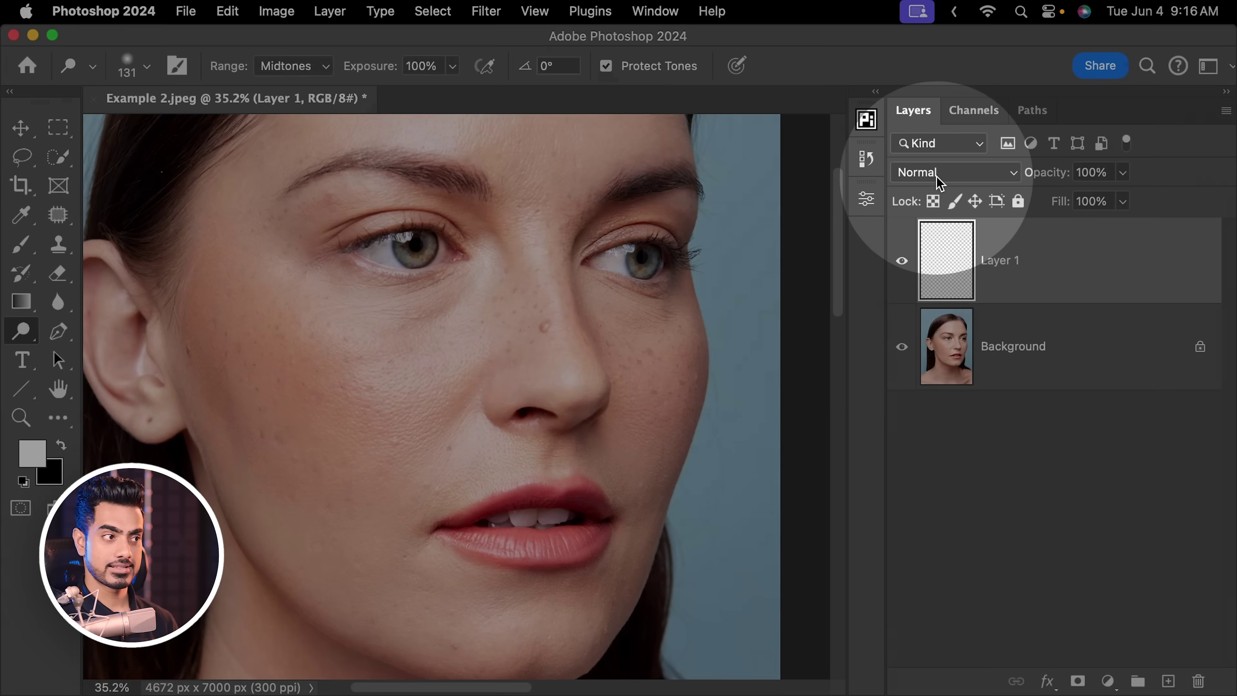
left_click(954, 172)
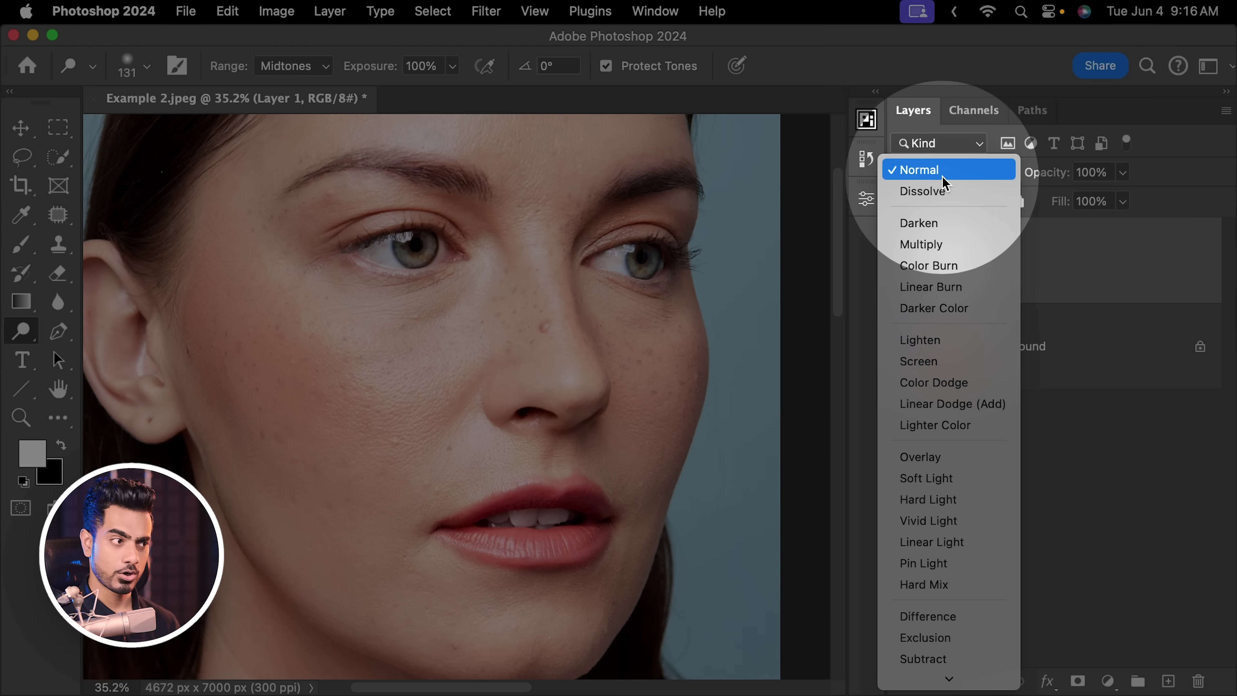
left_click(935, 479)
Step: Set up the Brush tool with the default black and white colors and a flow of 1%
left_click(21, 243)
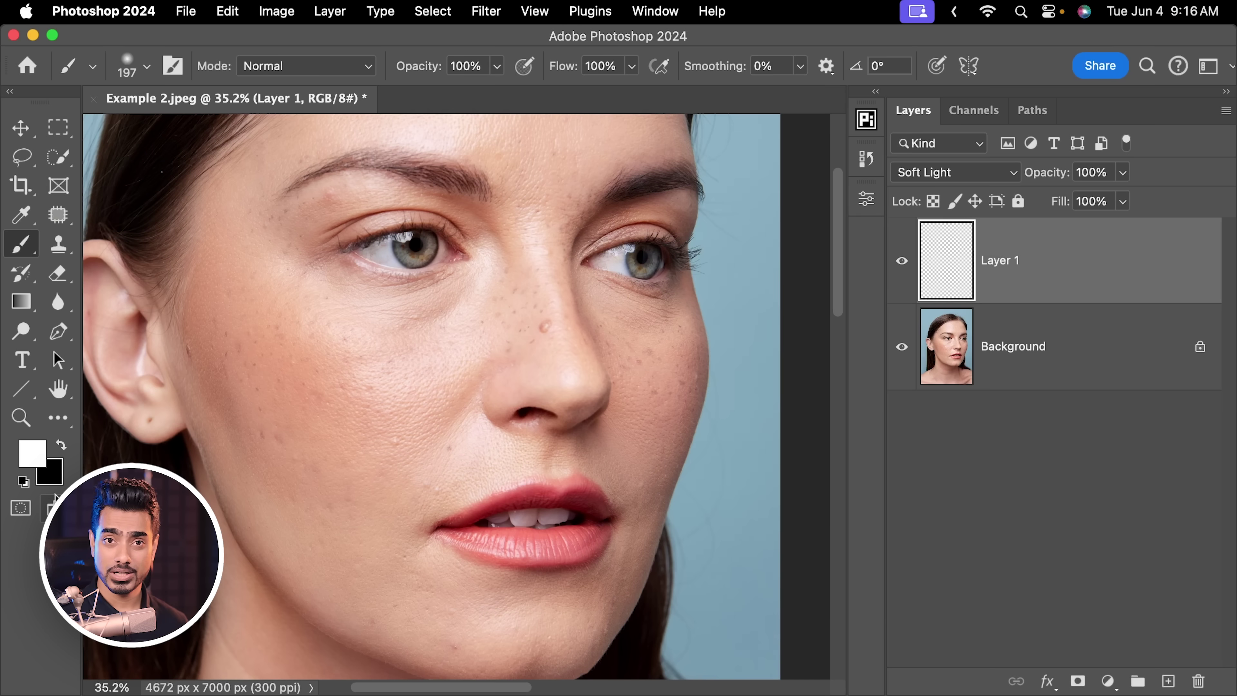
left_click(32, 453)
left_click(958, 406)
left_click(1166, 371)
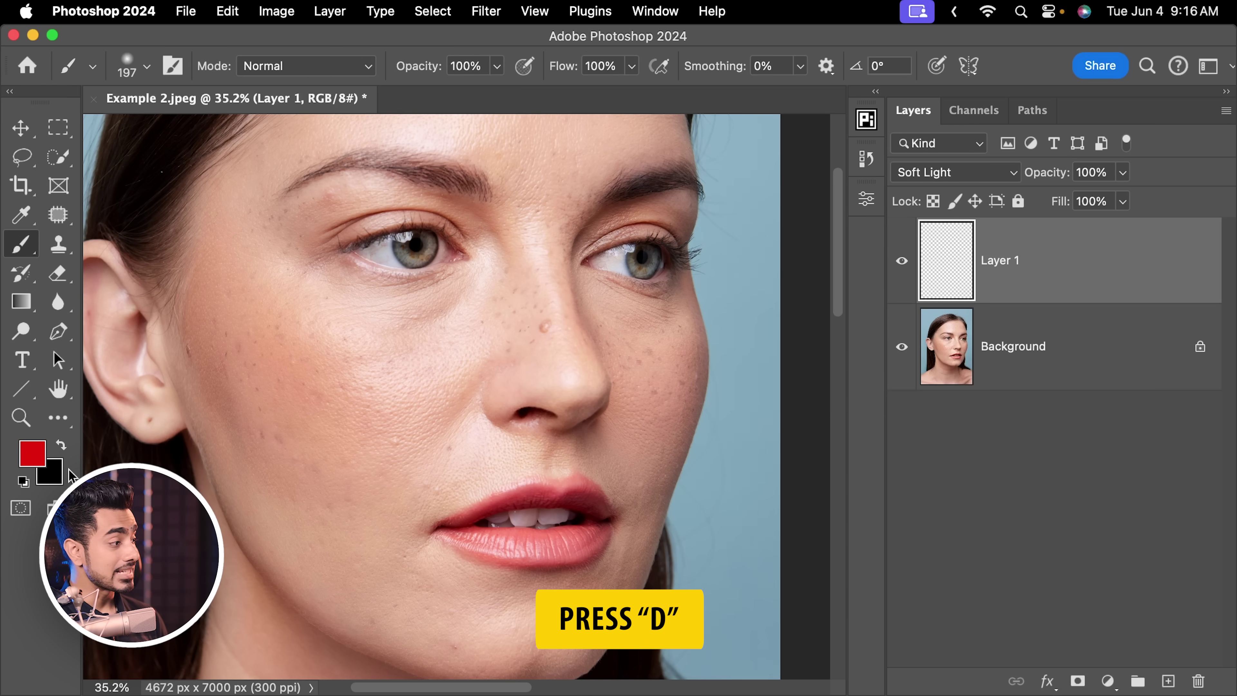
key("d")
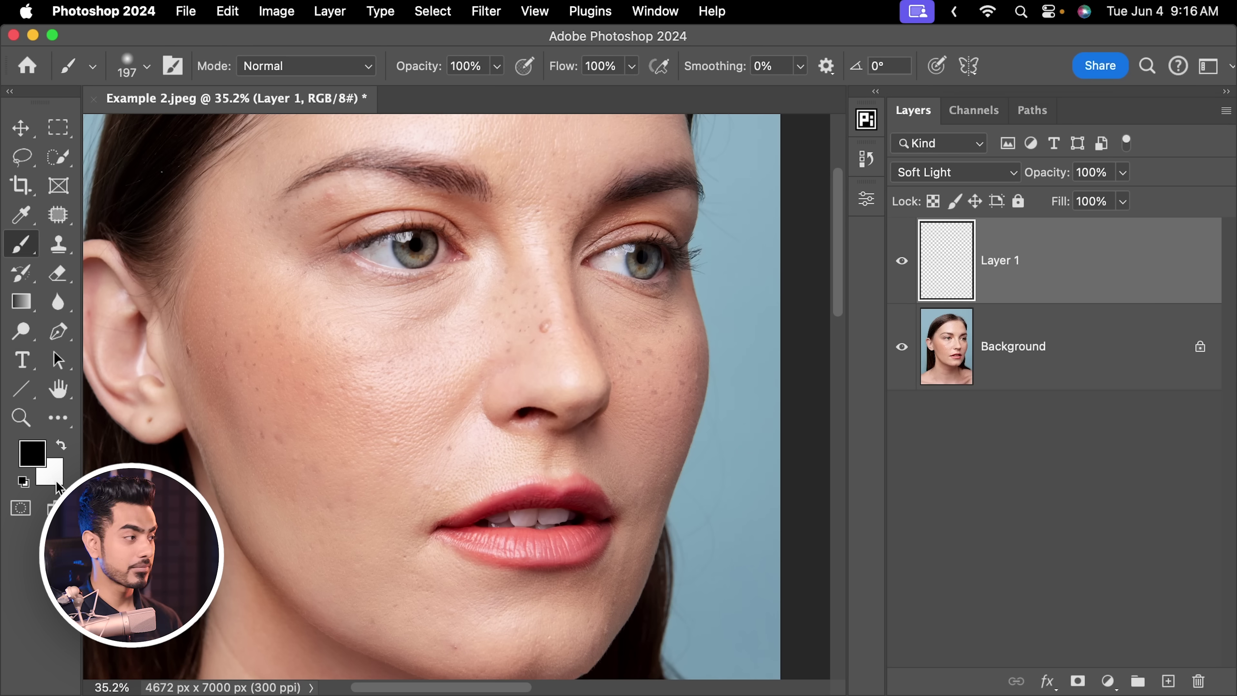
left_click(601, 65)
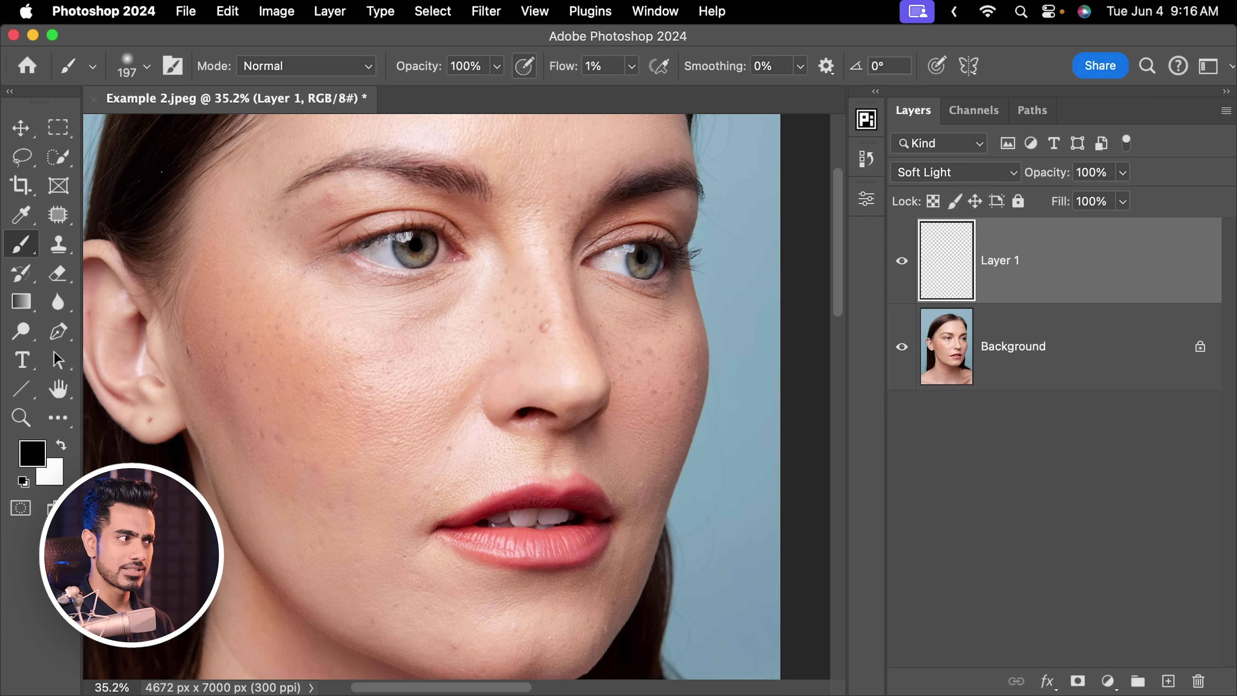
Step: Retouch the lines under the eye on Layer 1 with a 45 px brush, finishing with white as the foreground color
scroll(441, 306, "up", 3)
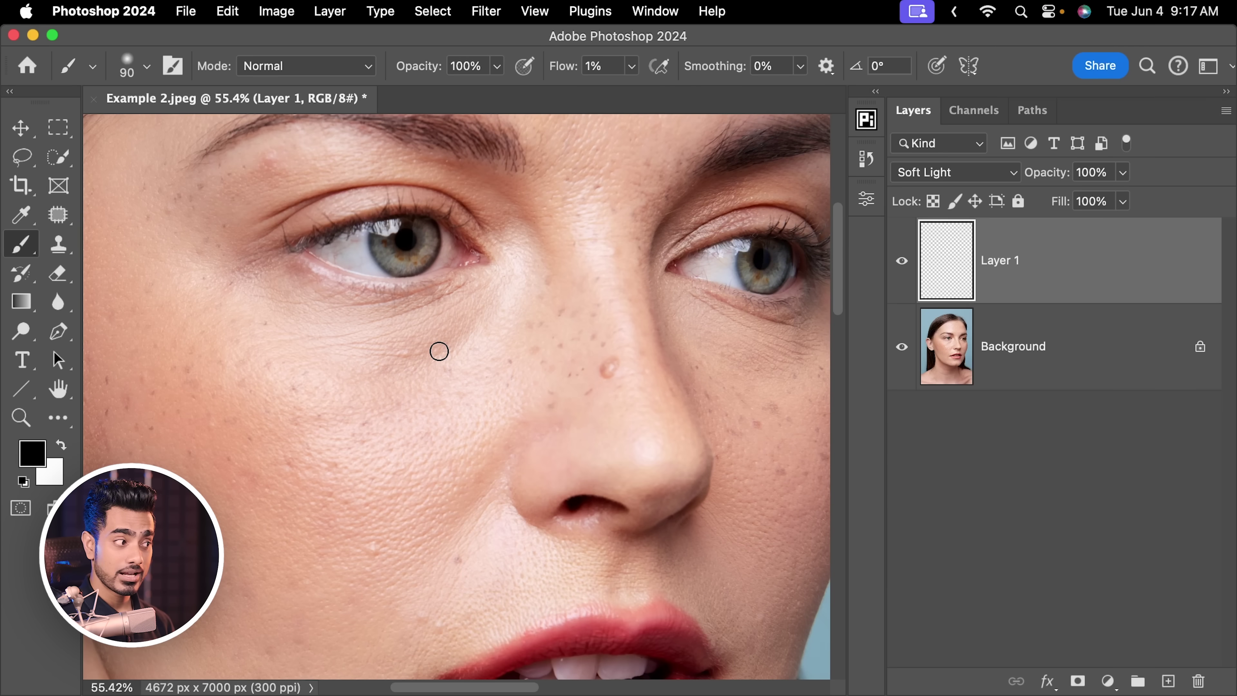
key("x")
key("bracketleft")
scroll(409, 357, "down", 4)
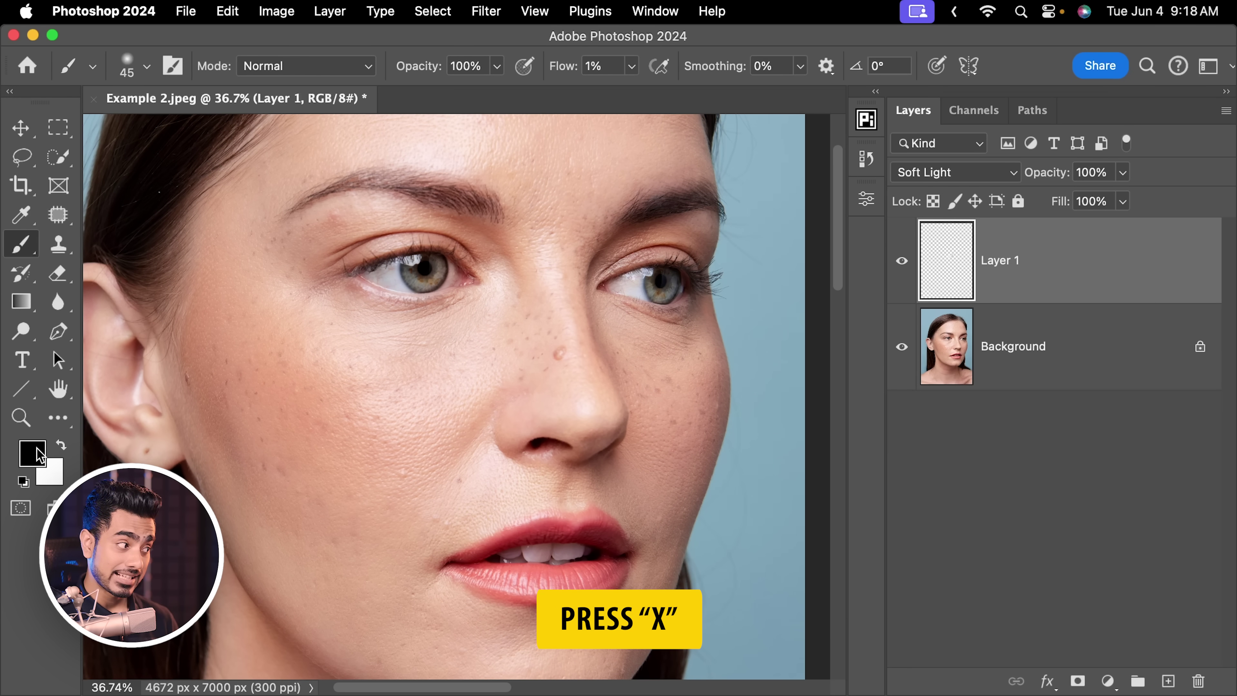
key("x")
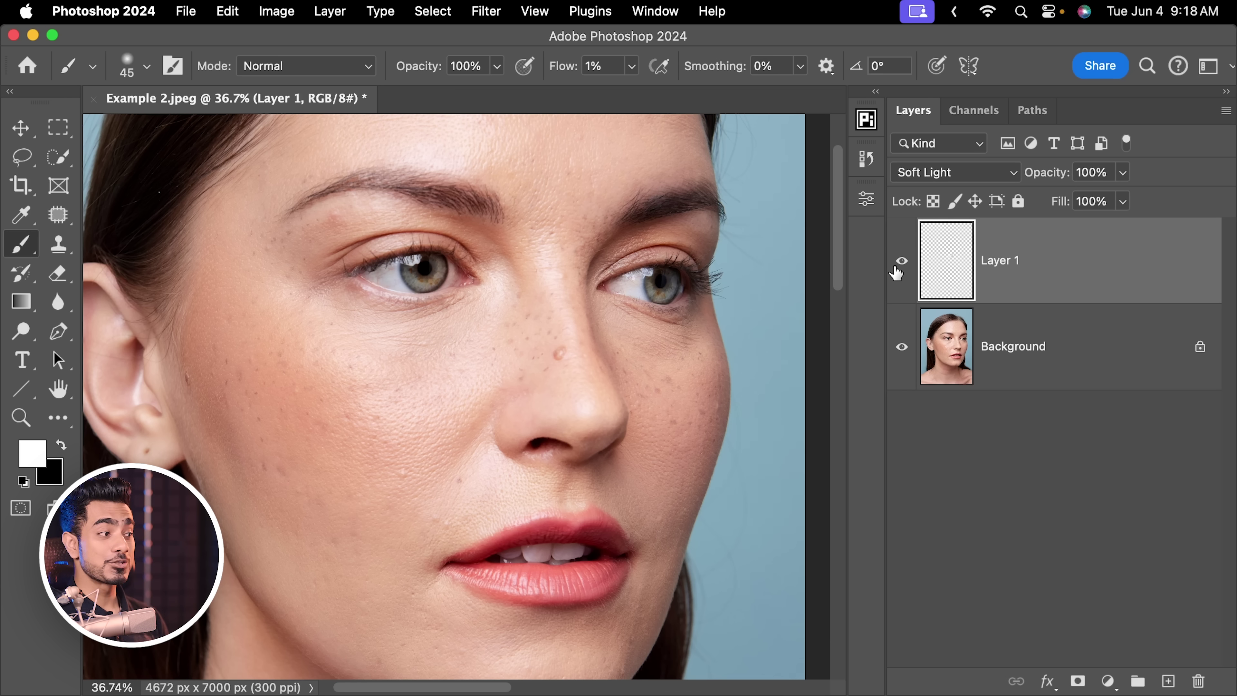
scroll(604, 300, "down", 1)
left_click_drag(579, 298, 547, 308)
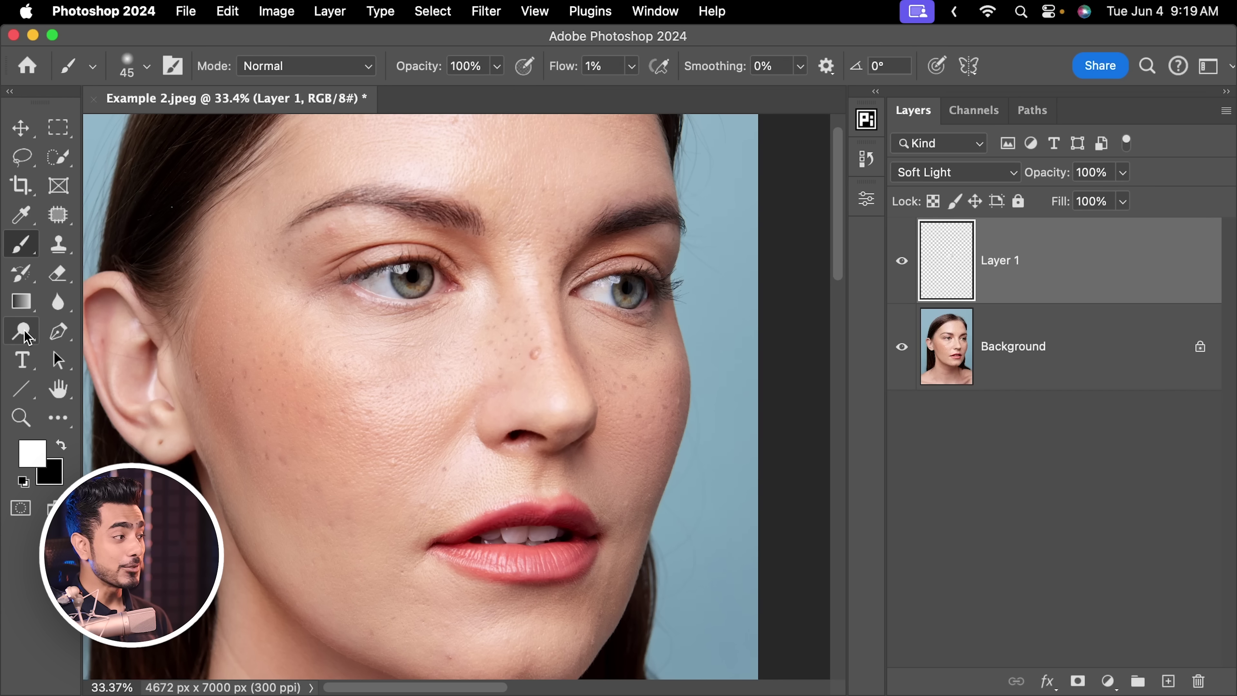
left_click(27, 337)
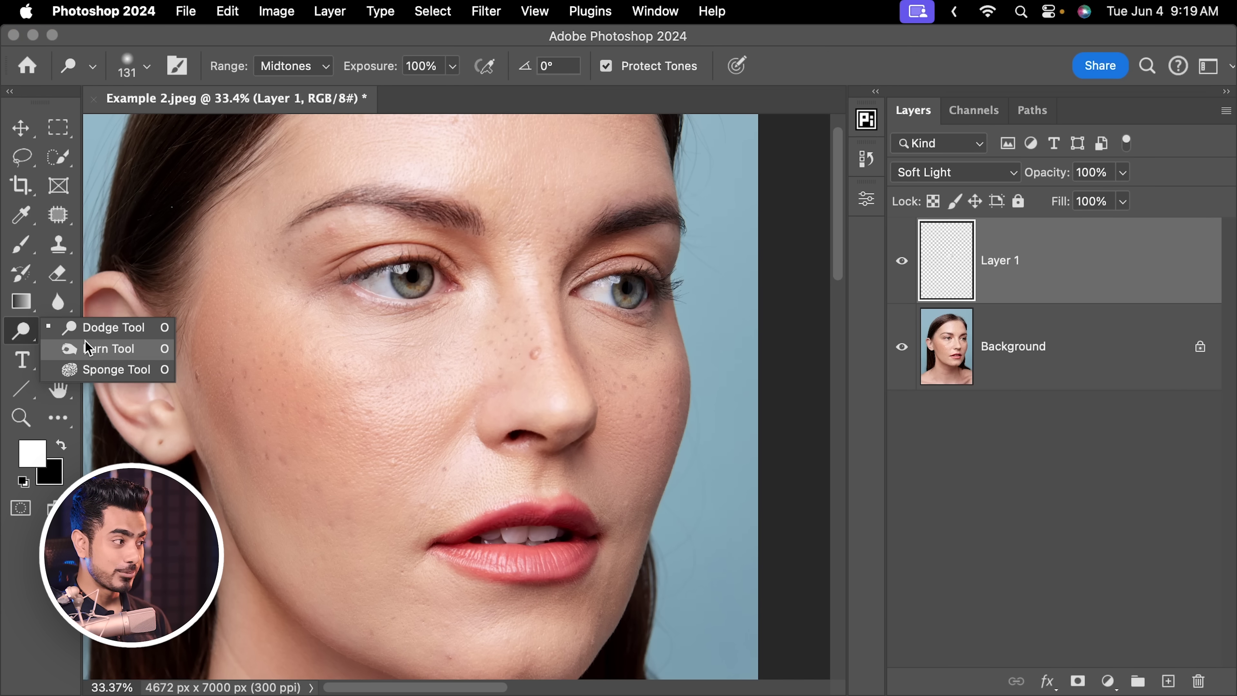
left_click(97, 348)
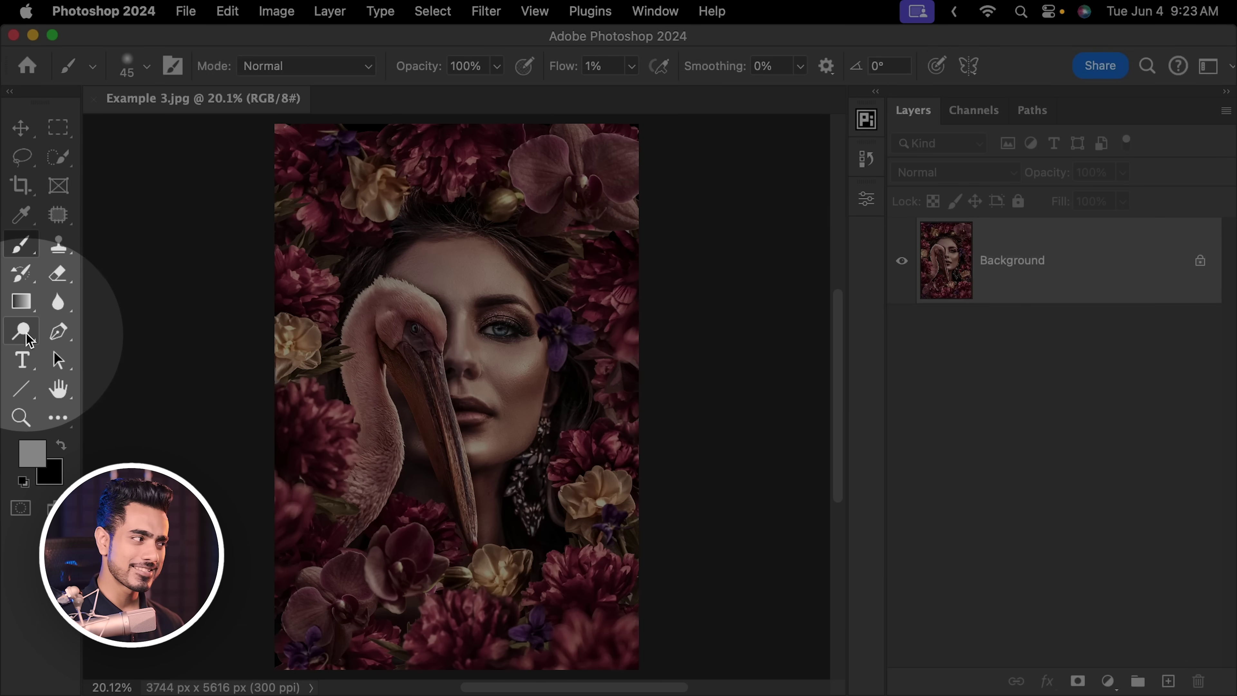
Step: Saturate the bird and the woman's face in Example 3 using the Sponge tool at 50% flow with a 1291 px brush
mouse_move(21, 330)
left_mouse_down()
mouse_move(73, 340)
mouse_move(78, 369)
left_mouse_up()
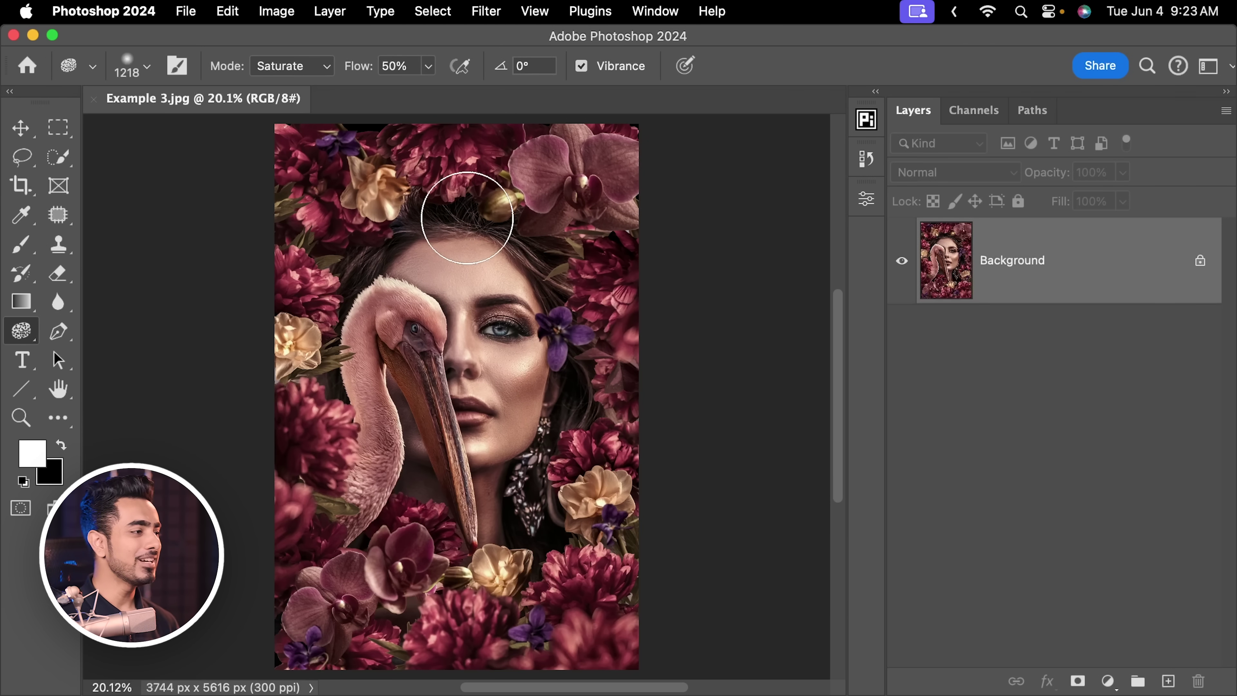
left_click_drag(481, 285, 502, 276)
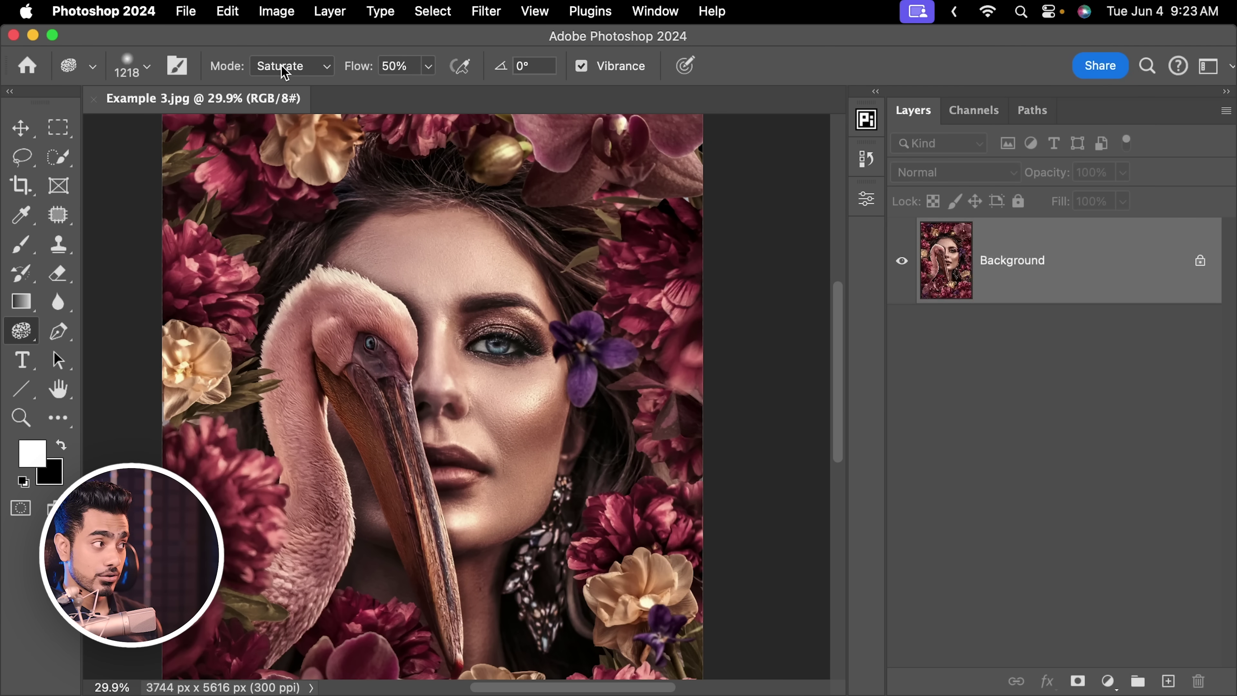
left_click(284, 70)
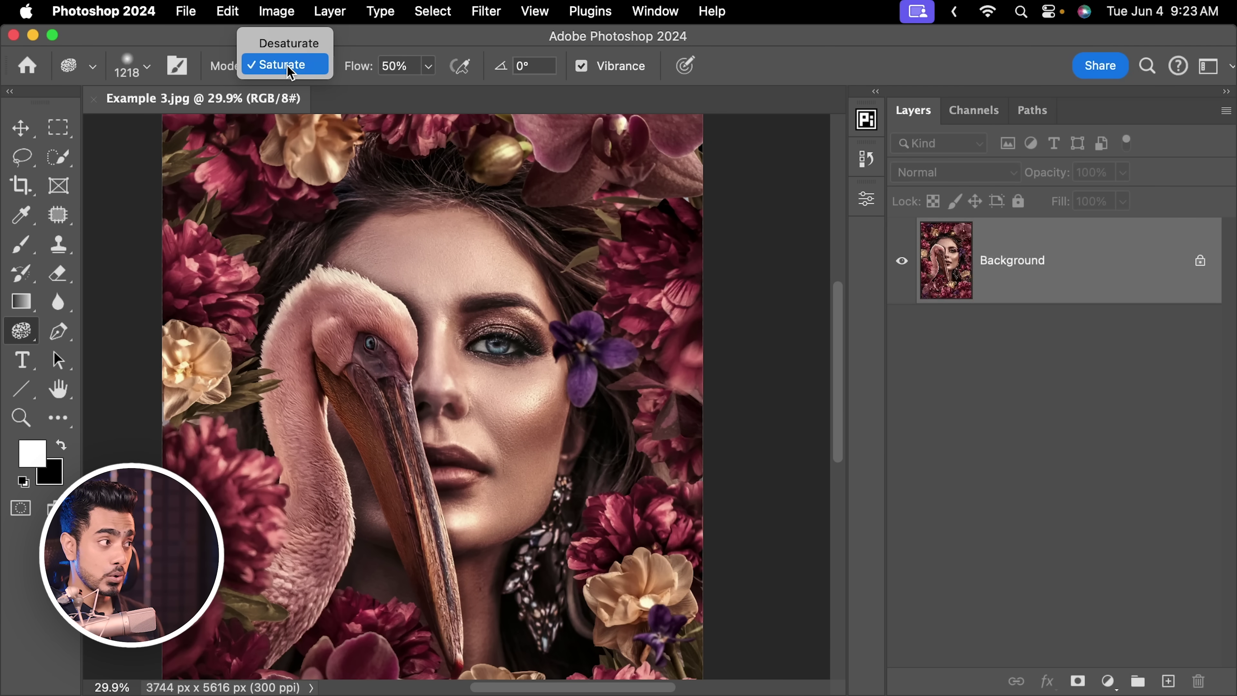
left_click(295, 67)
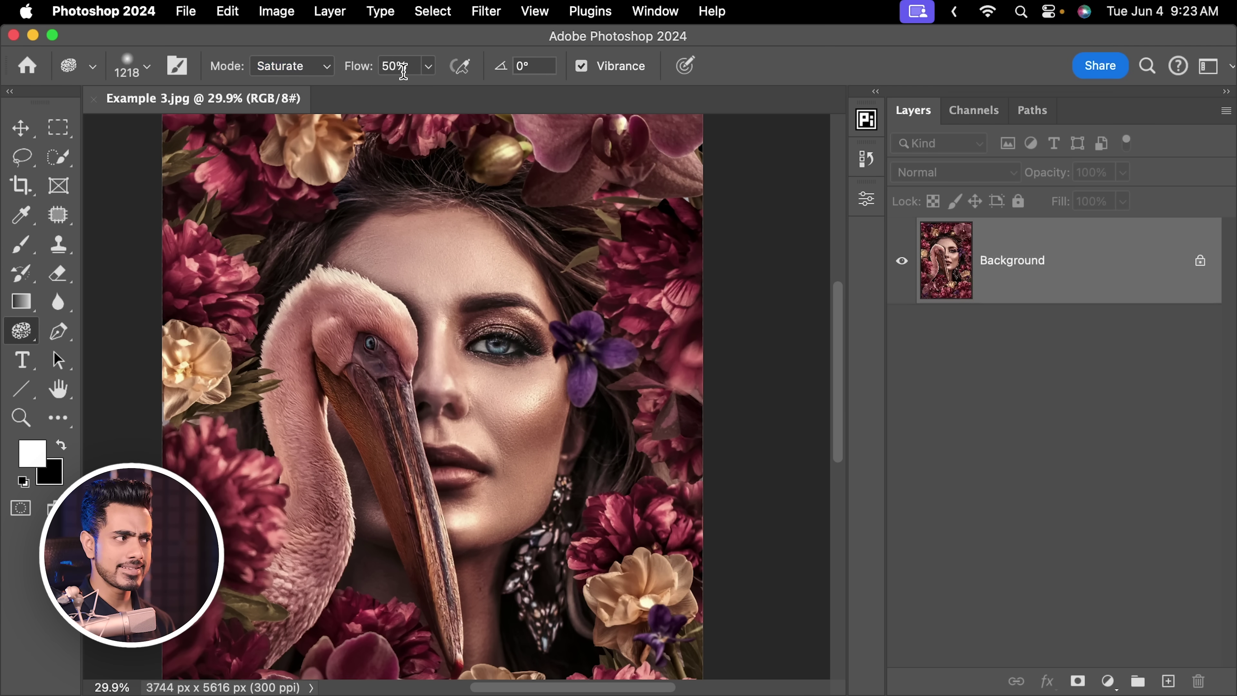
scroll(434, 241, "down", 3)
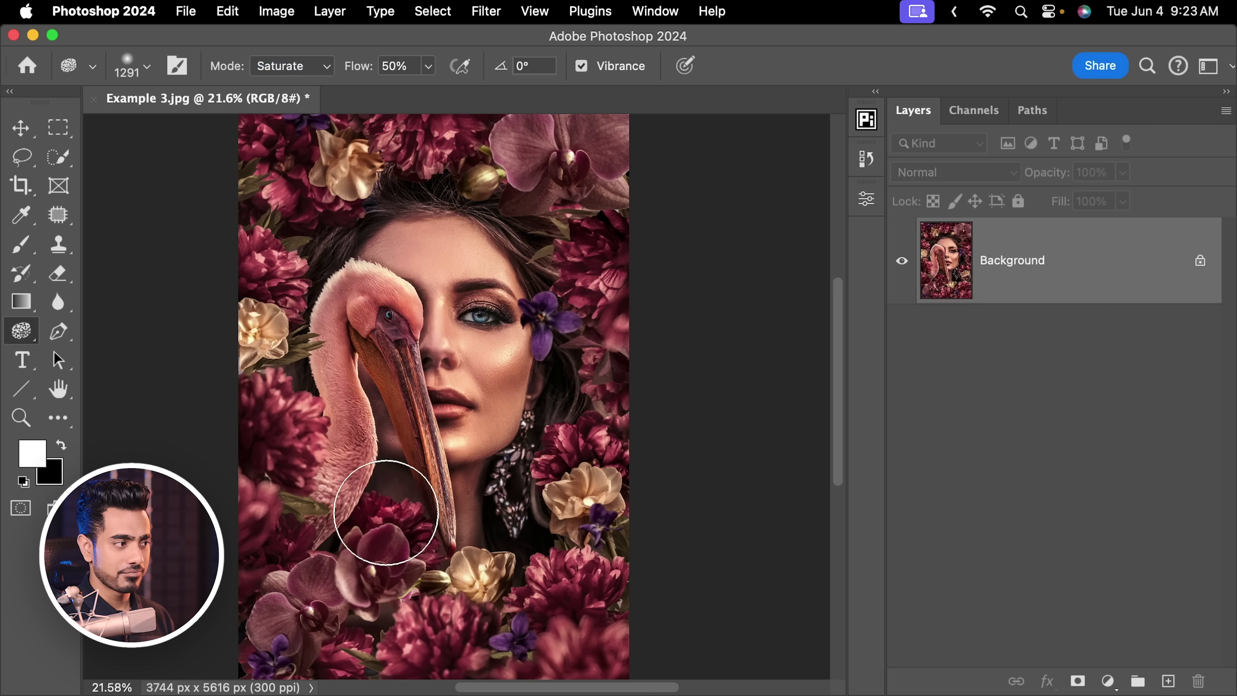
left_click_drag(448, 281, 451, 295)
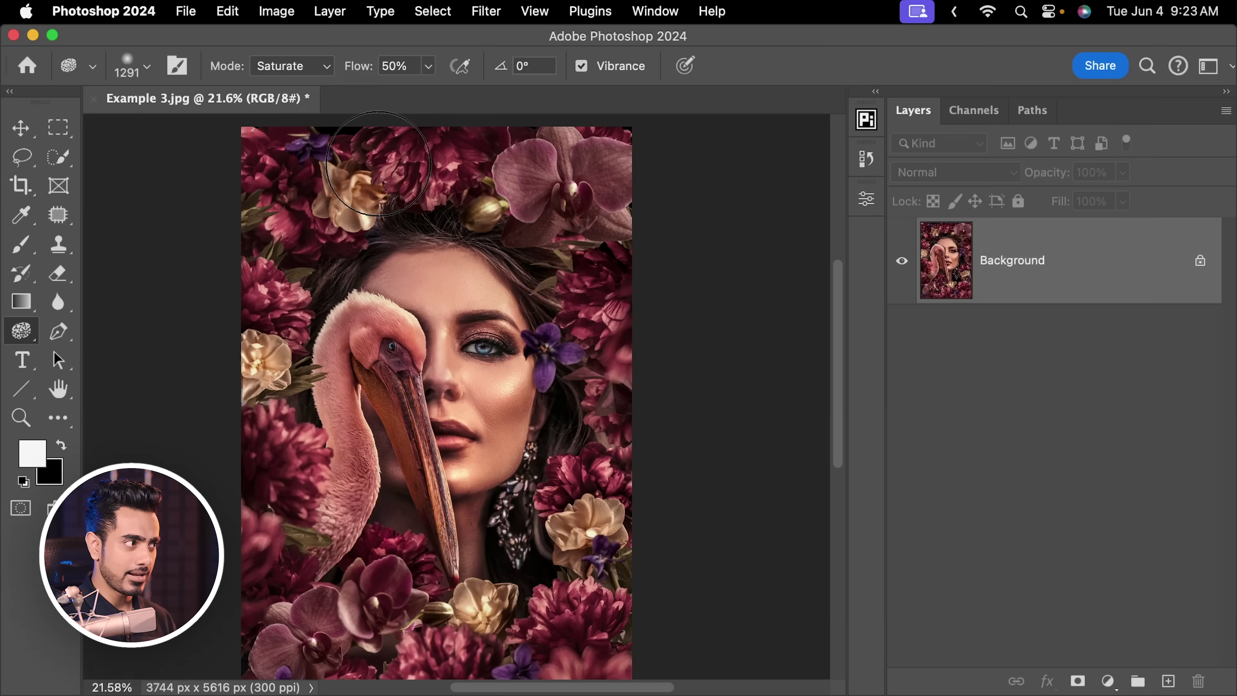
Step: Switch the Sponge tool to Desaturate mode, tone down the surrounding flowers, and fit the whole image in view
left_click(312, 70)
left_click(288, 42)
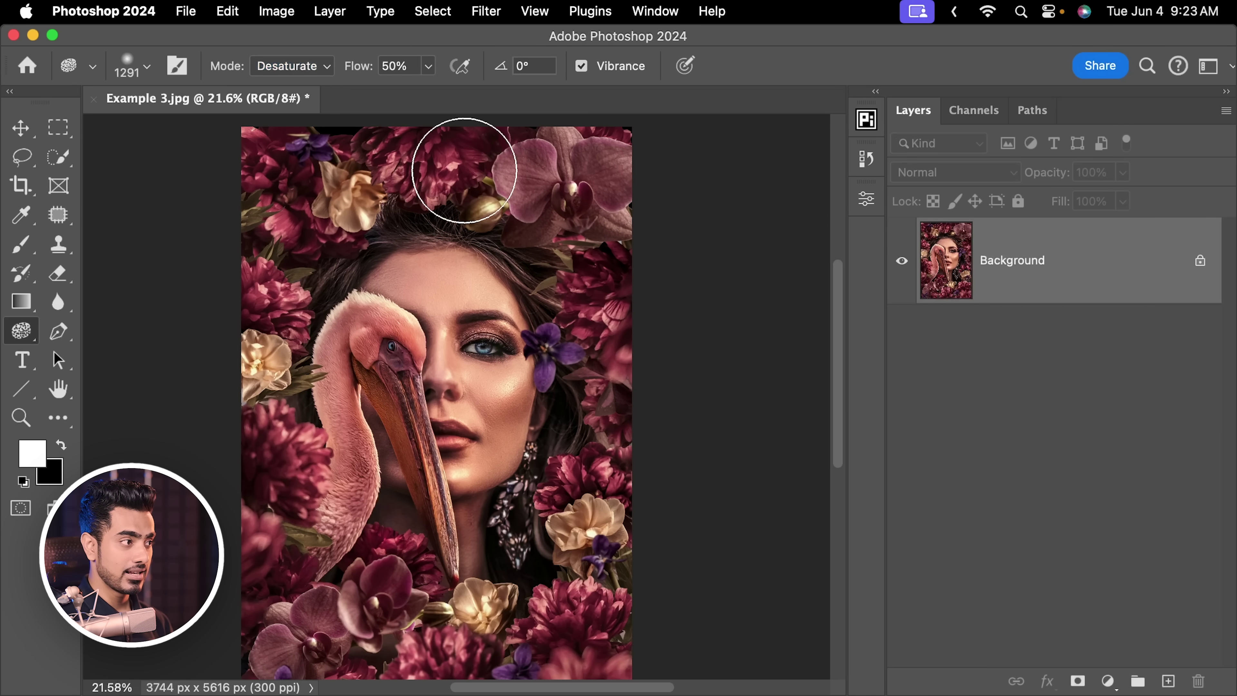
scroll(270, 460, "down", 3)
scroll(269, 461, "right", 2)
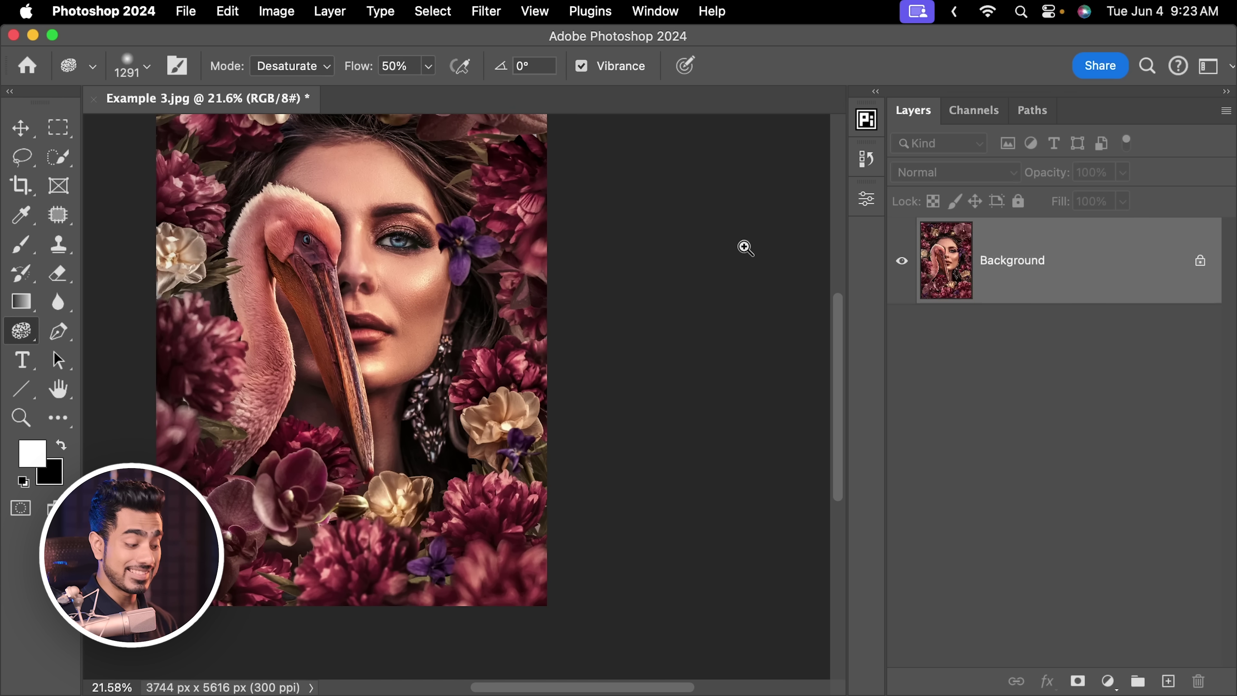
key("super+0")
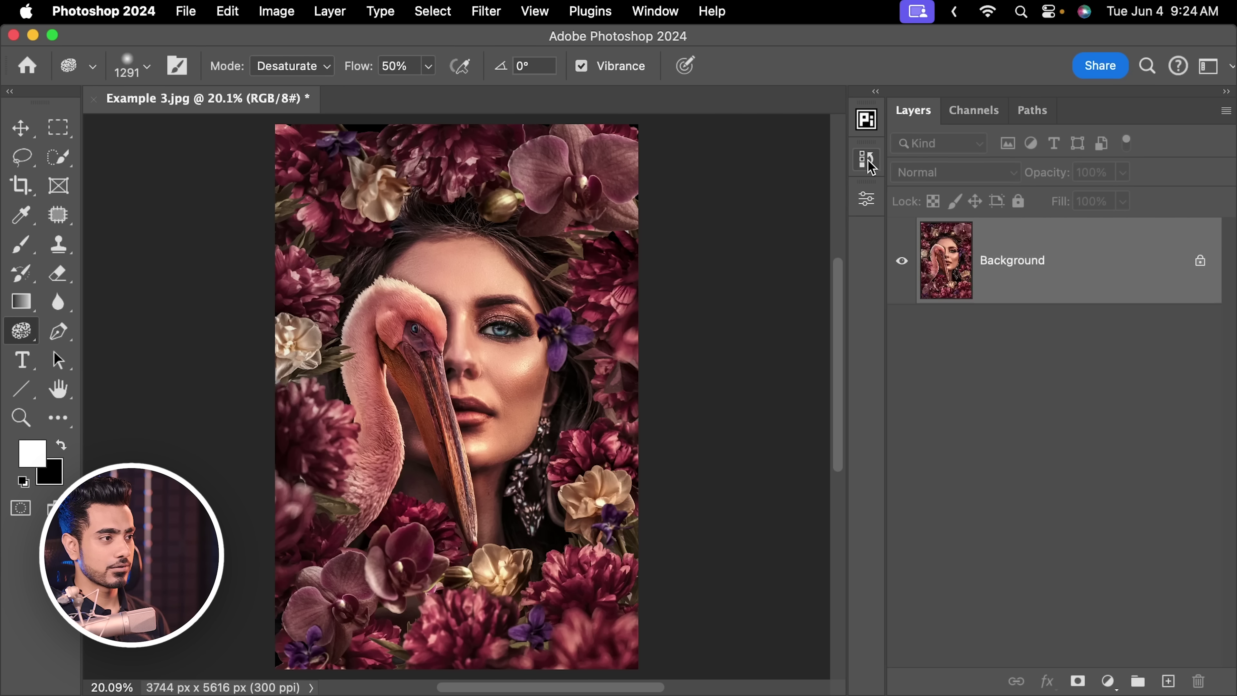
Step: Add a Hue/Saturation adjustment layer above the Background of Example 3 and set its saturation to +23
left_click(867, 161)
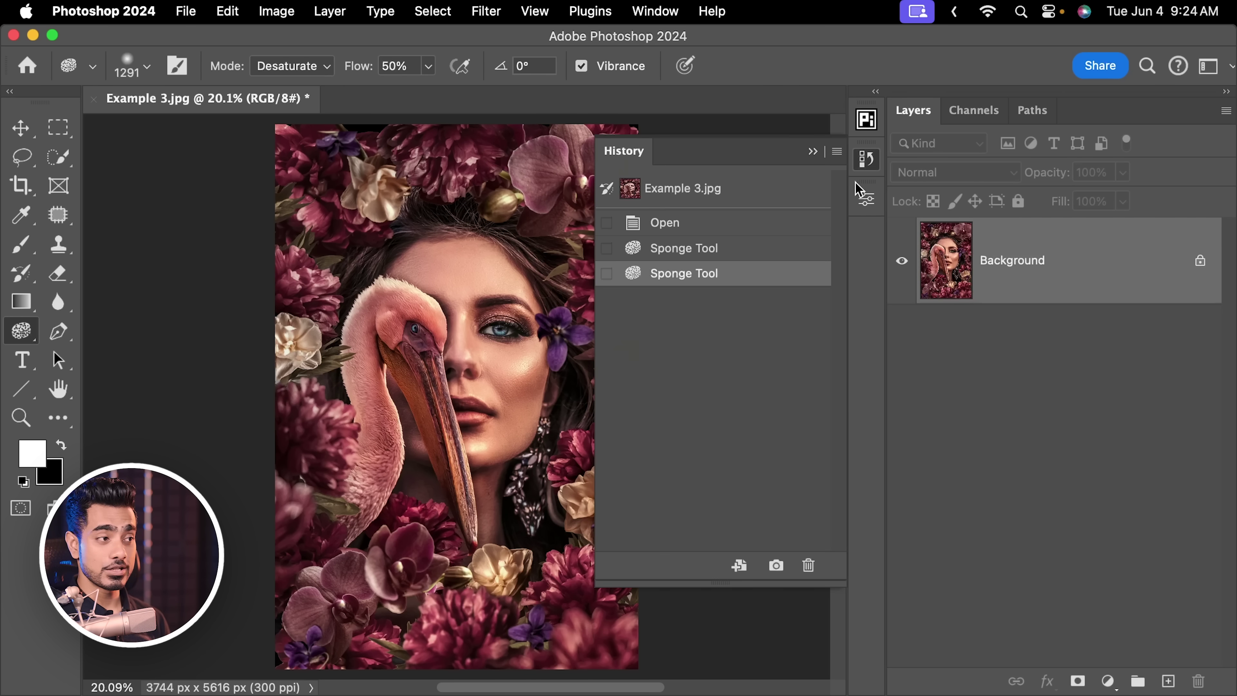
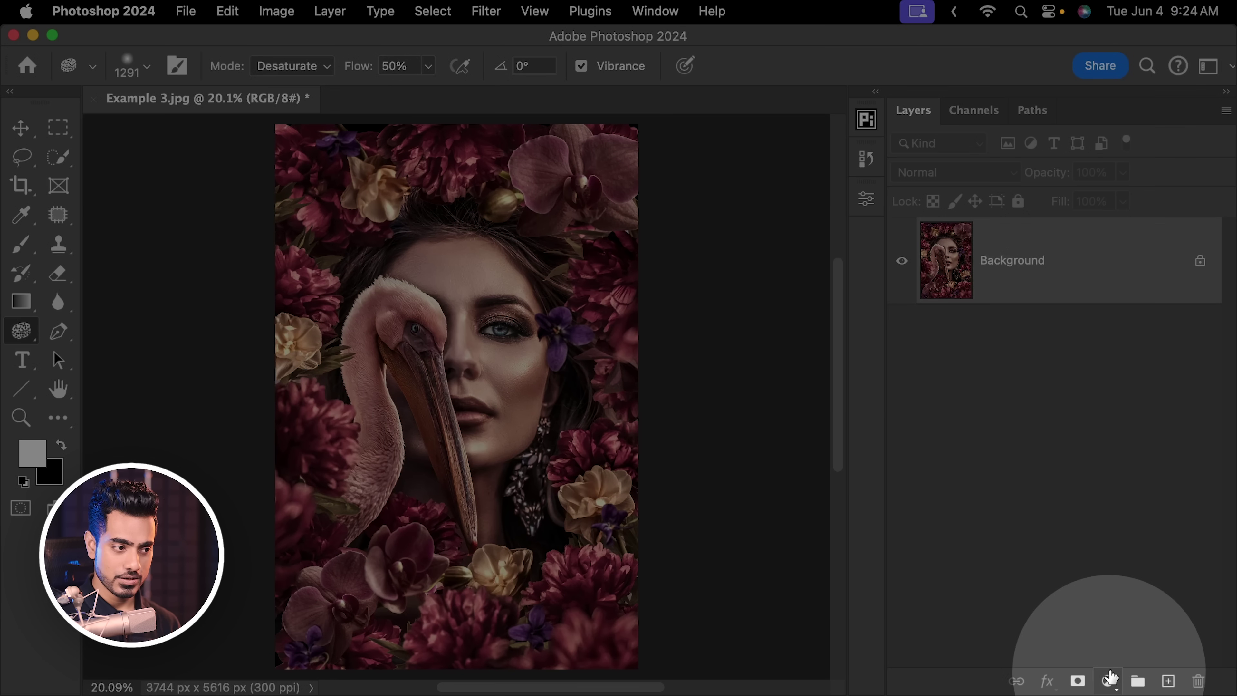
left_click(1108, 682)
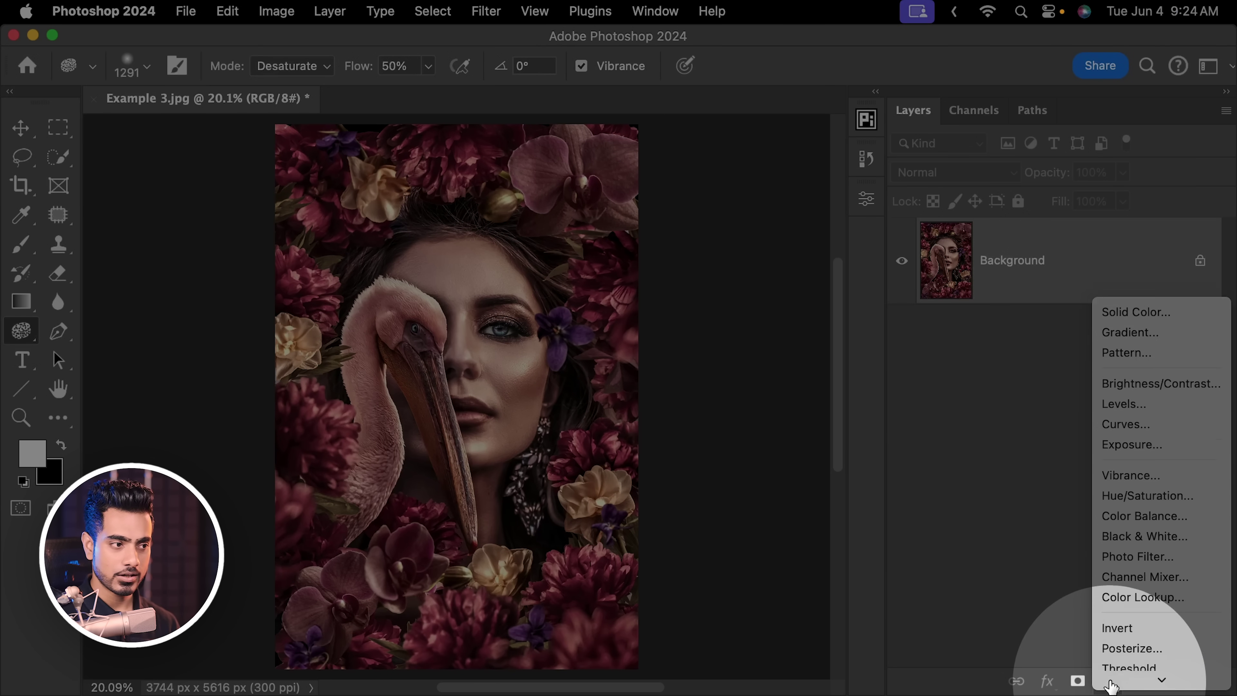
left_click(1143, 477)
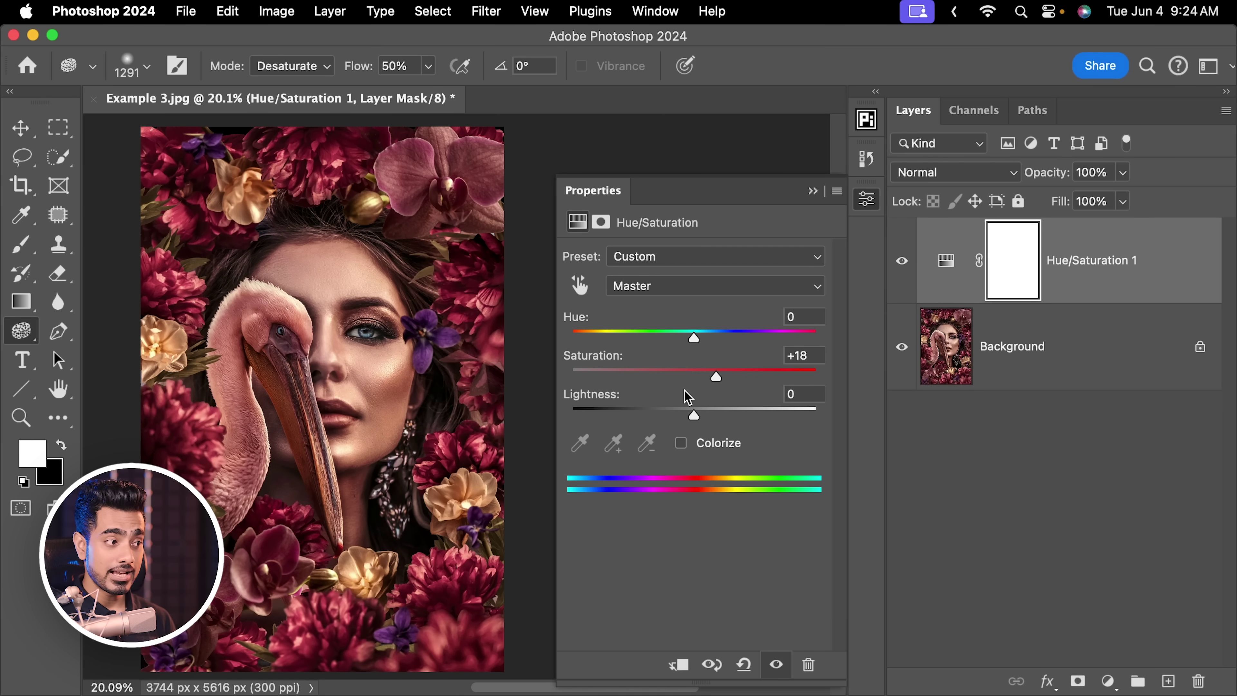
mouse_move(689, 376)
left_mouse_down()
mouse_move(652, 375)
mouse_move(732, 379)
mouse_move(651, 373)
mouse_move(691, 385)
left_mouse_up()
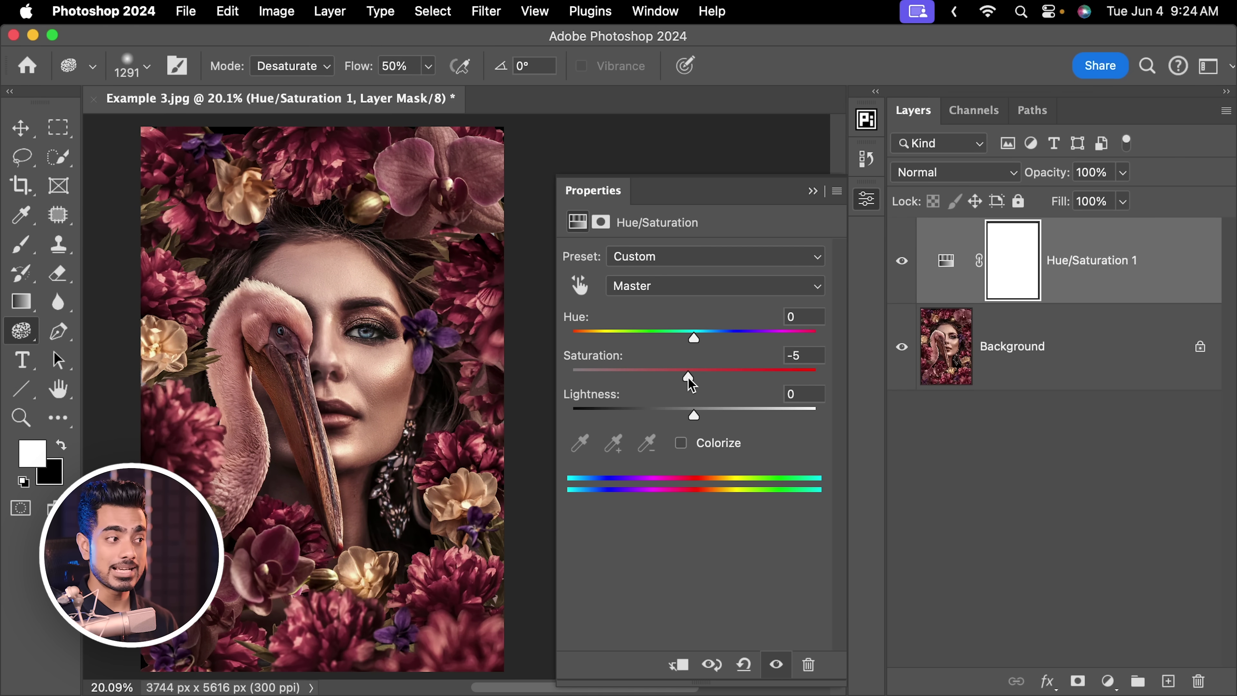
left_click(658, 290)
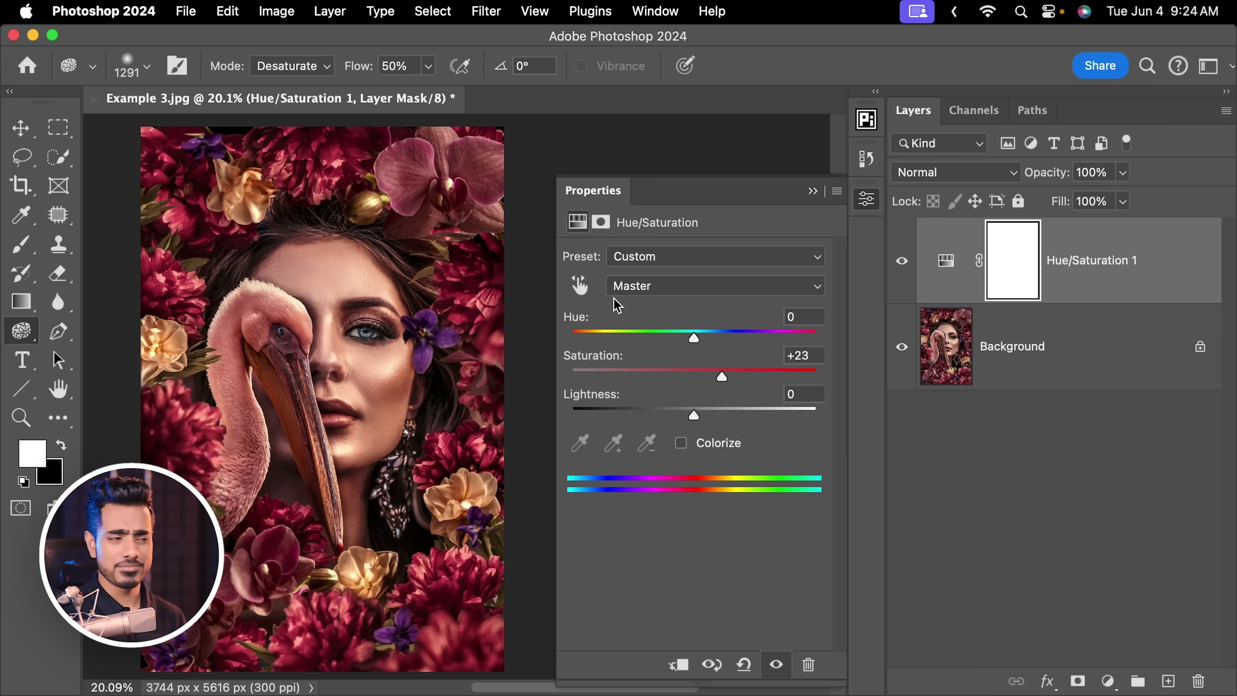
Step: Invert the Hue/Saturation layer mask to black and paint the saturation back over the woman's face with a soft white 778 px brush
left_click(1016, 258)
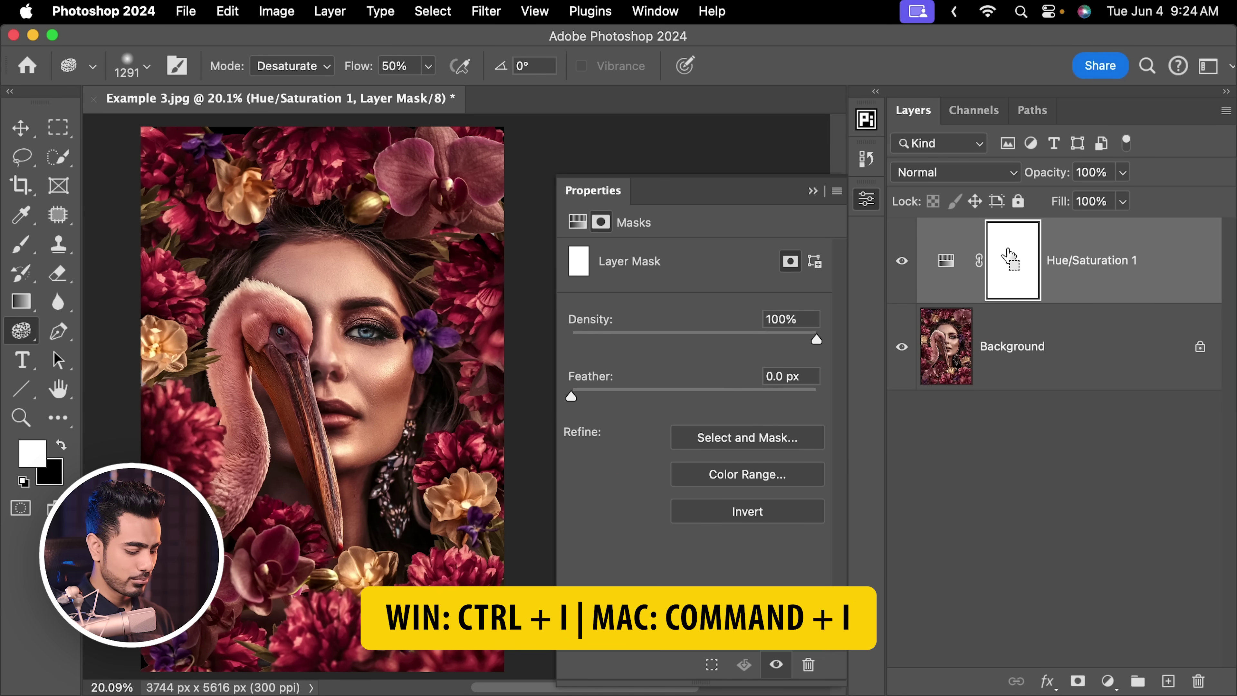
key("super+i")
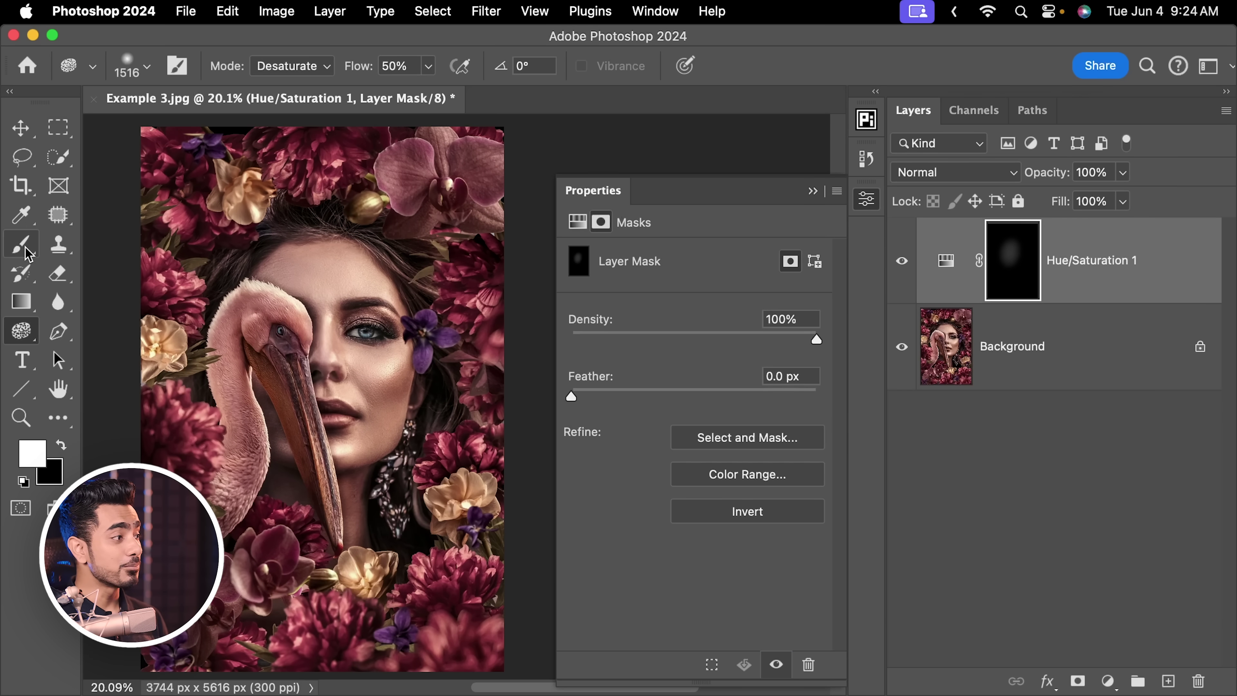
left_click(26, 249)
left_click_drag(363, 307, 606, 28)
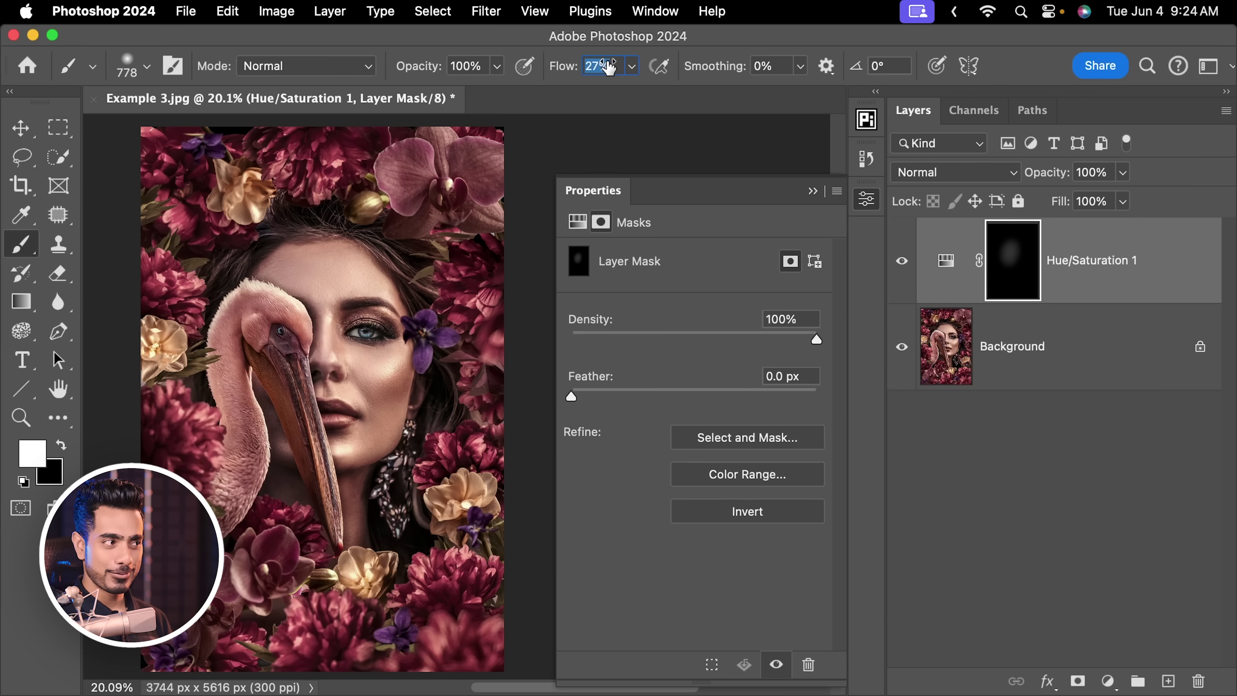
mouse_move(347, 291)
left_mouse_down()
mouse_move(385, 234)
mouse_move(343, 259)
left_mouse_up()
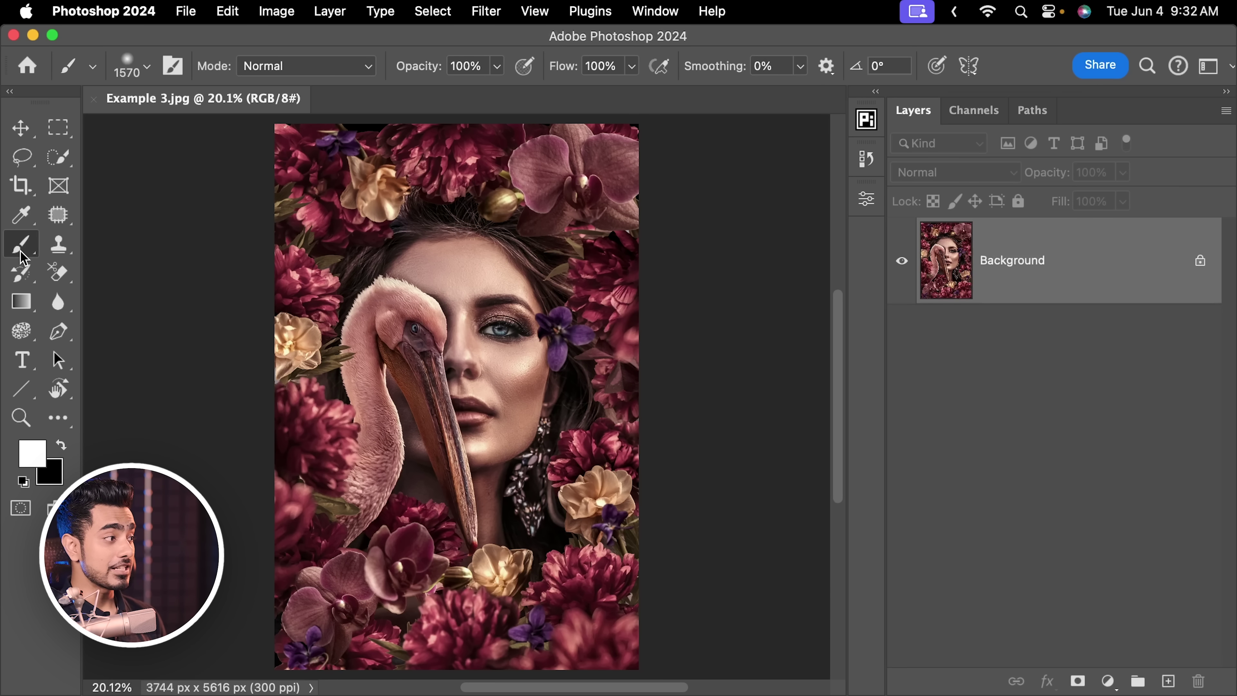
Step: Switch to the Adjustment Brush tool and set its adjustment to Hue/Saturation
right_click(22, 254)
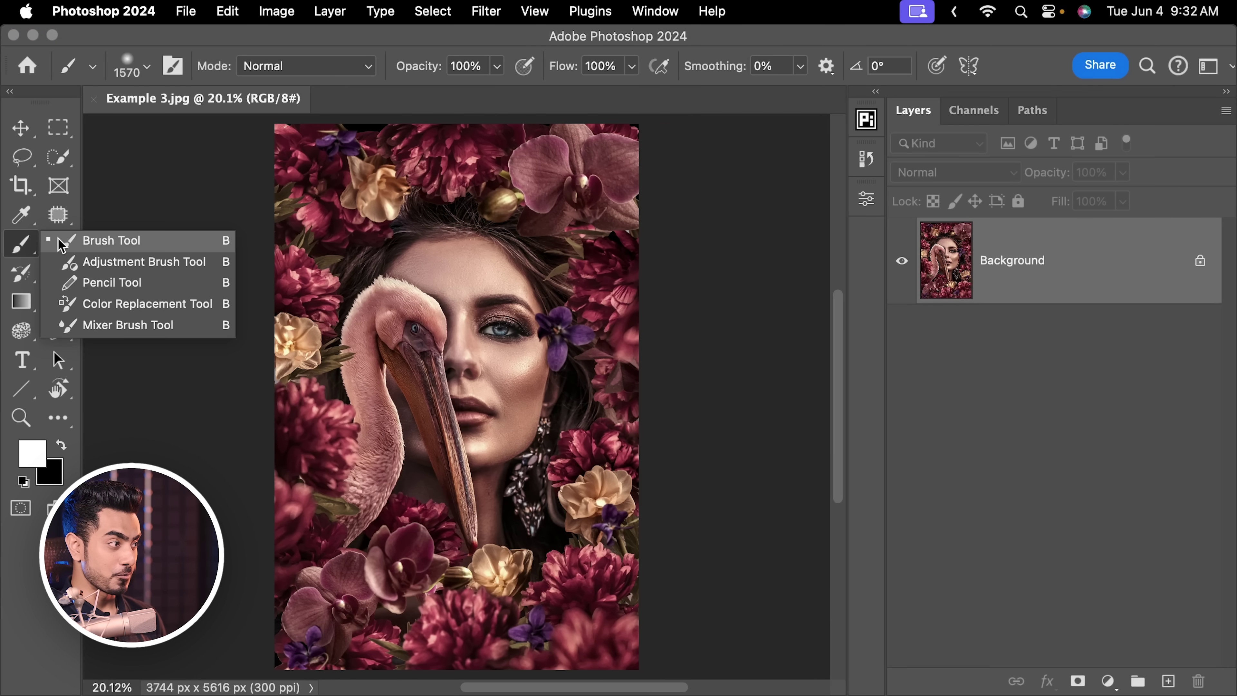
left_click(81, 263)
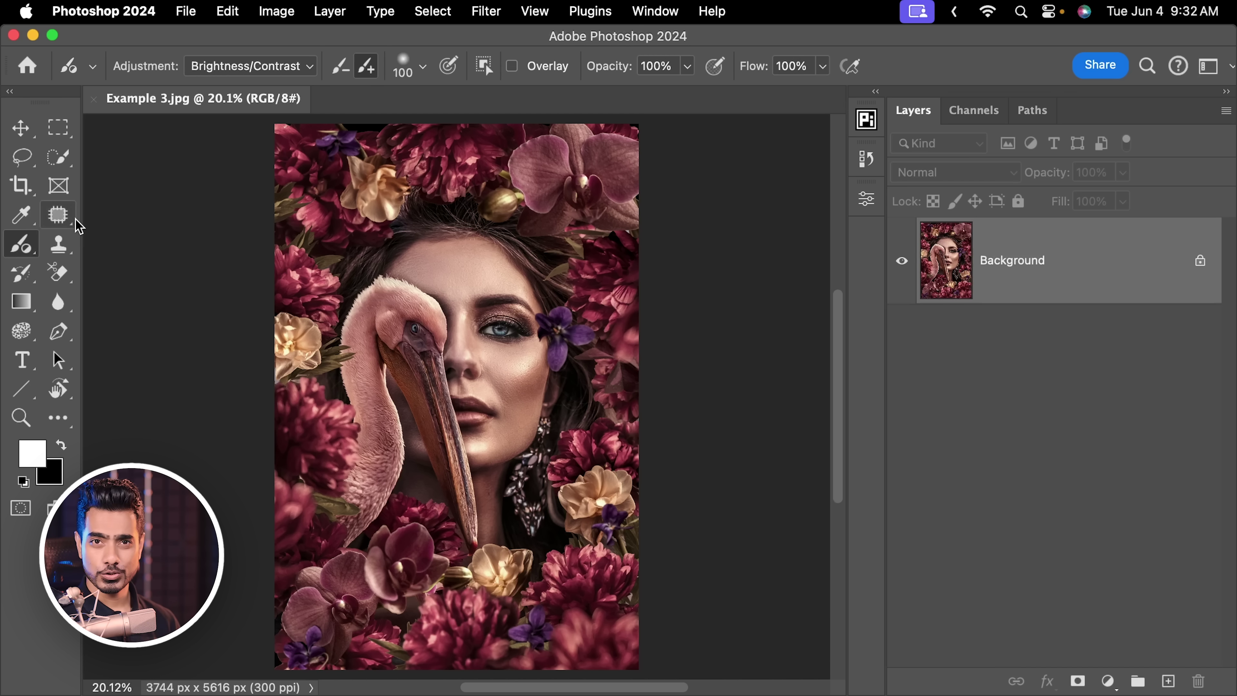
left_click(208, 68)
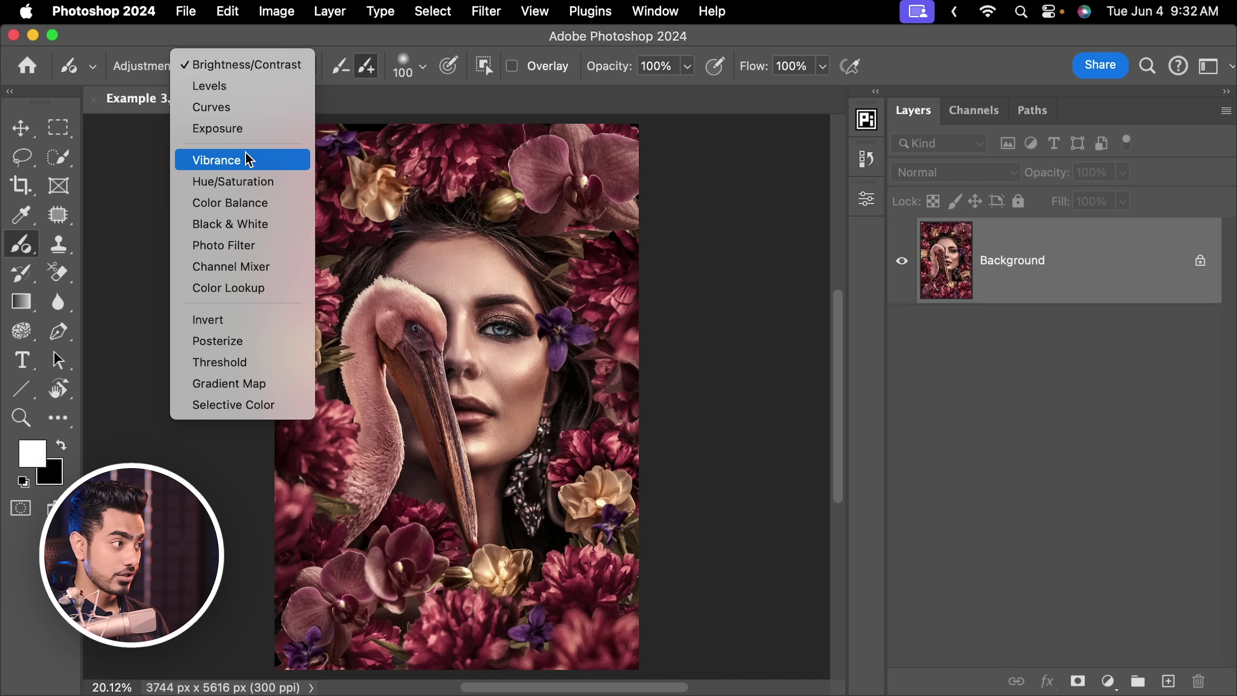
left_click(253, 181)
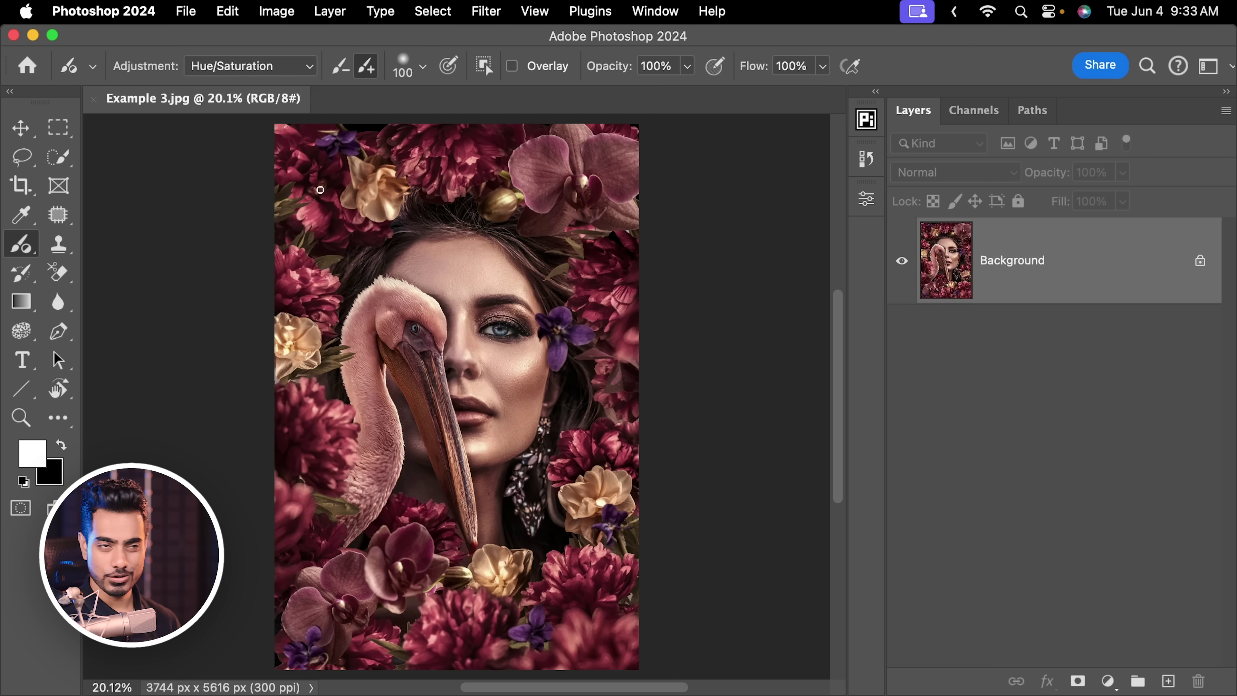
Step: Enlarge the Adjustment Brush to 1085 px and paint the Hue/Saturation adjustment over the bird and the woman's face
left_click_drag(400, 323, 487, 309)
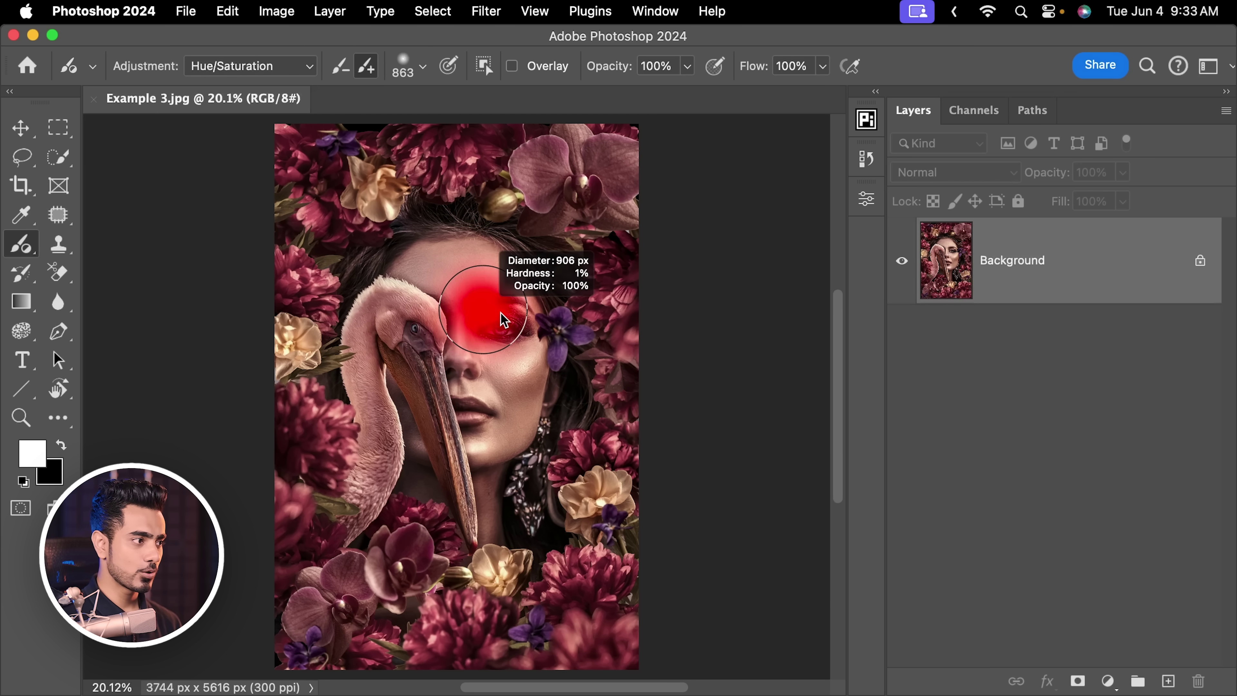
left_click(434, 270)
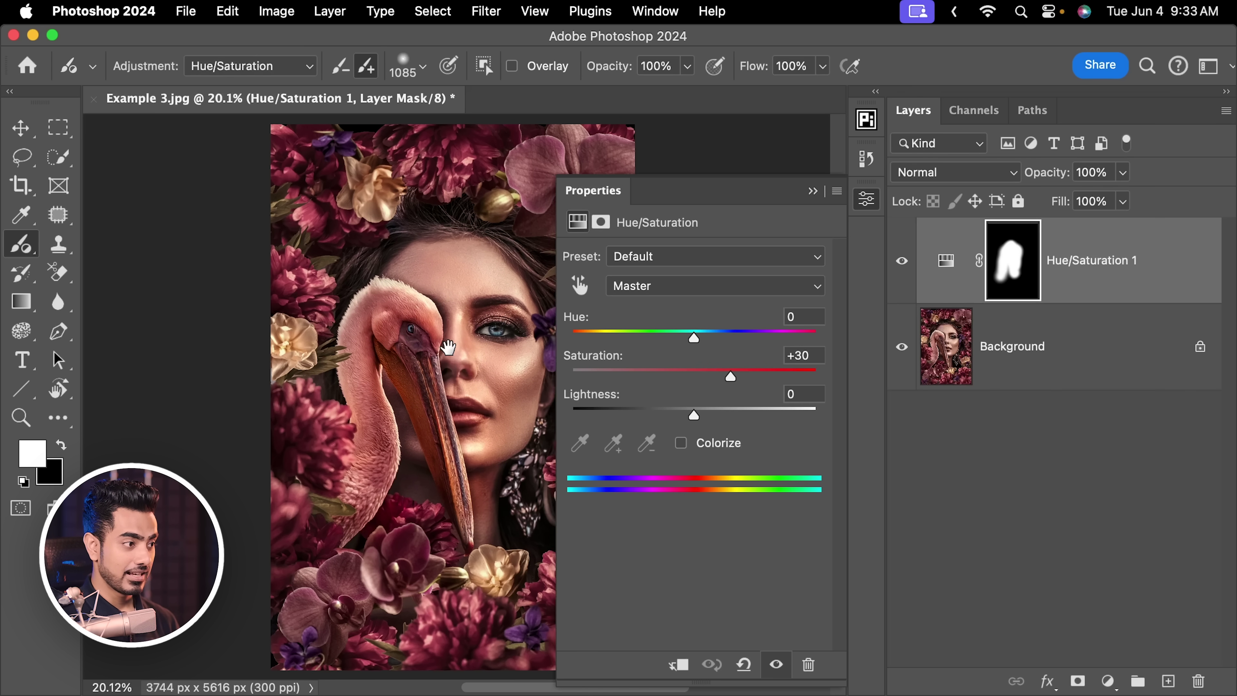
scroll(487, 454, "right", 5)
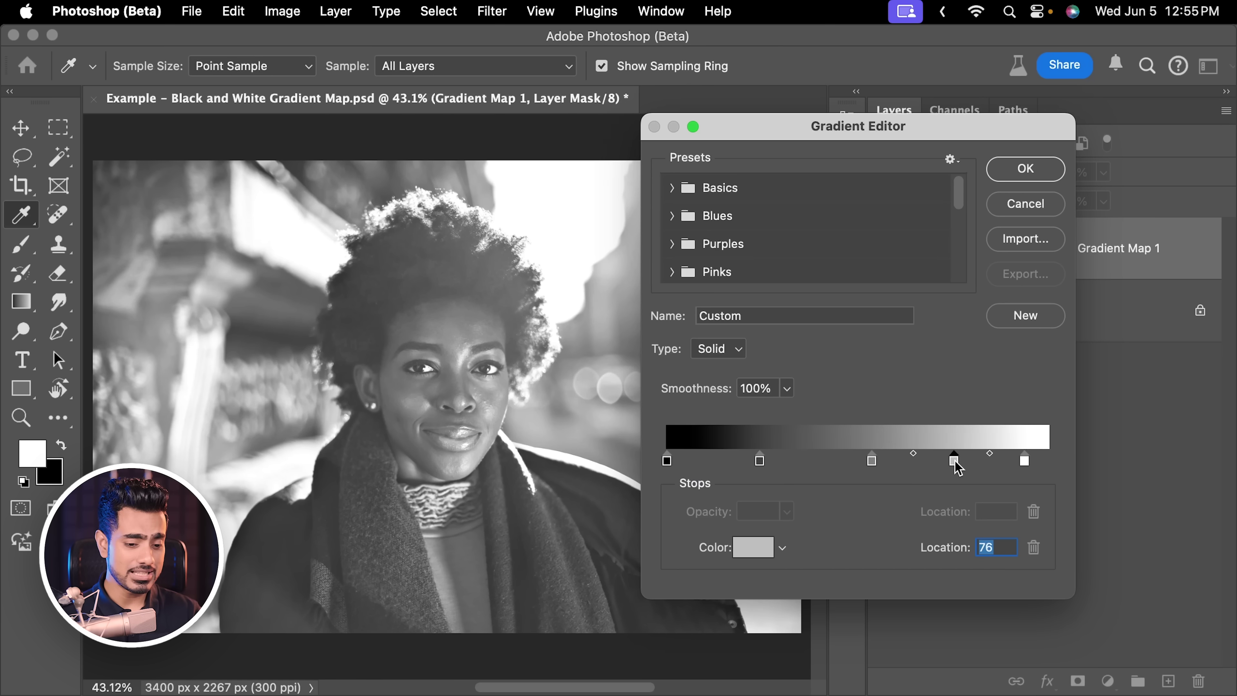
Step: Reposition the gray stops of the black-and-white gradient map in the Gradient Editor to darken the portrait's midtones
left_click_drag(956, 467, 914, 469)
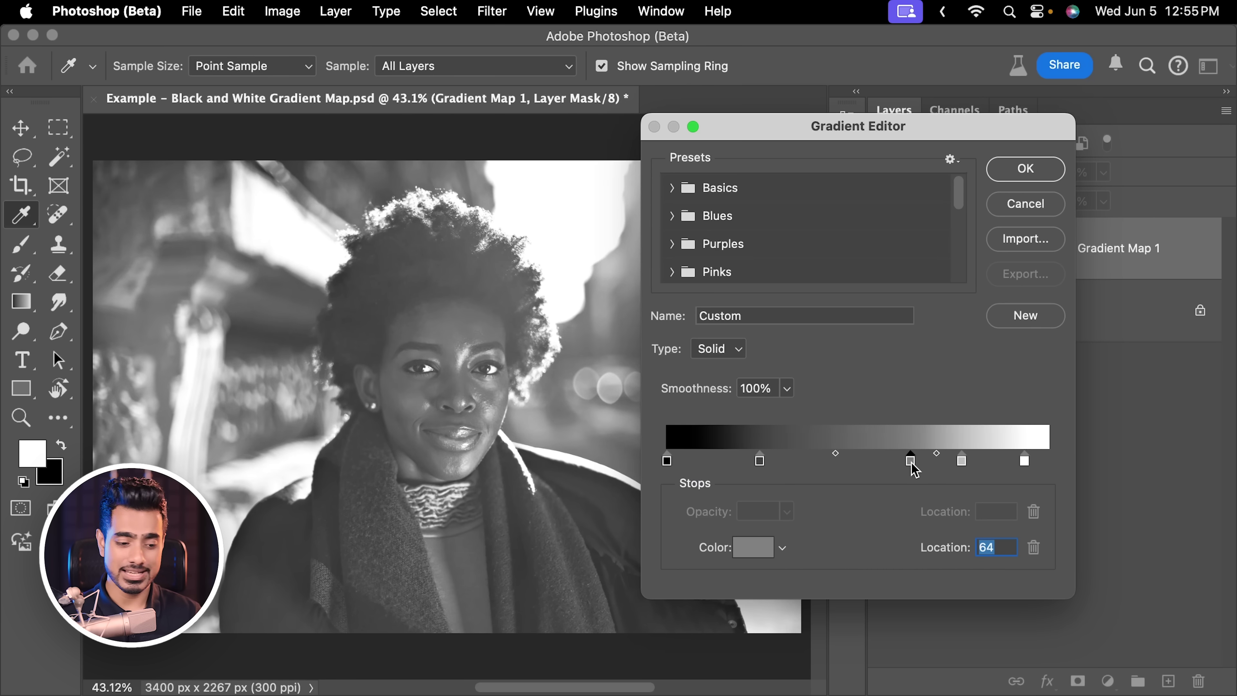
left_click_drag(760, 460, 823, 463)
left_click_drag(898, 460, 893, 462)
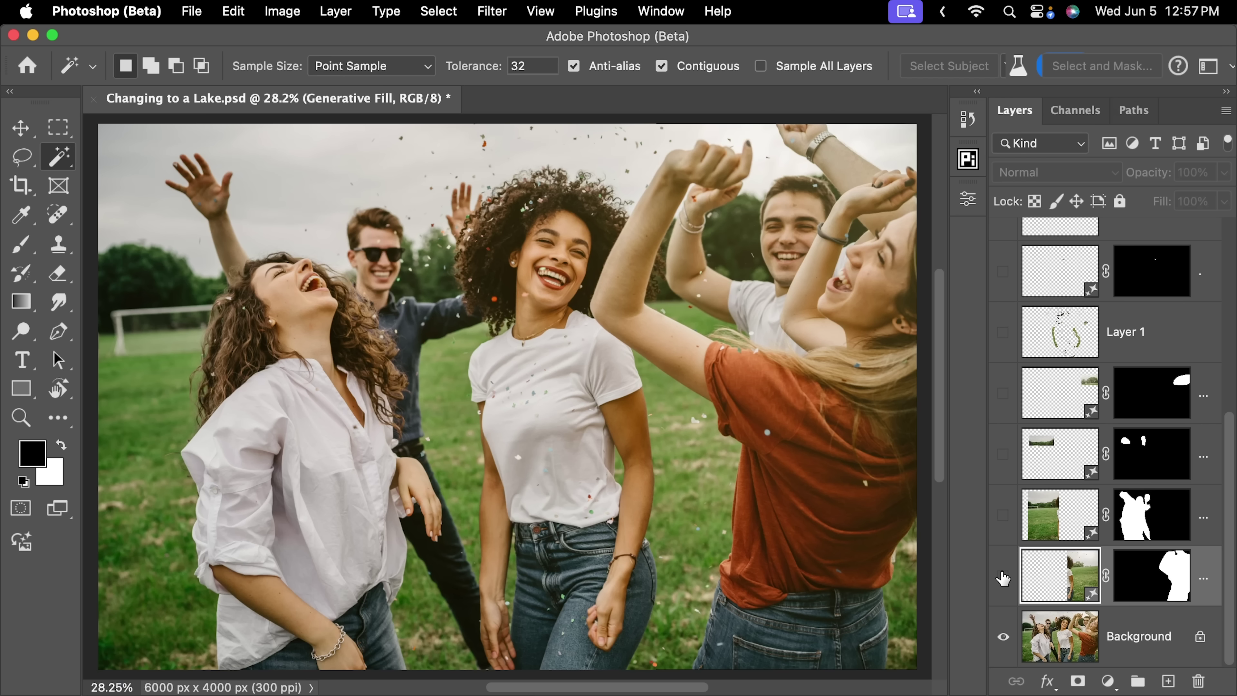
Step: Make the hidden Generative Fill layers and Layer 1 above the Background visible in Changing to a Lake.psd
left_click_drag(1004, 584, 1004, 336)
scroll(1005, 278, "up", 5)
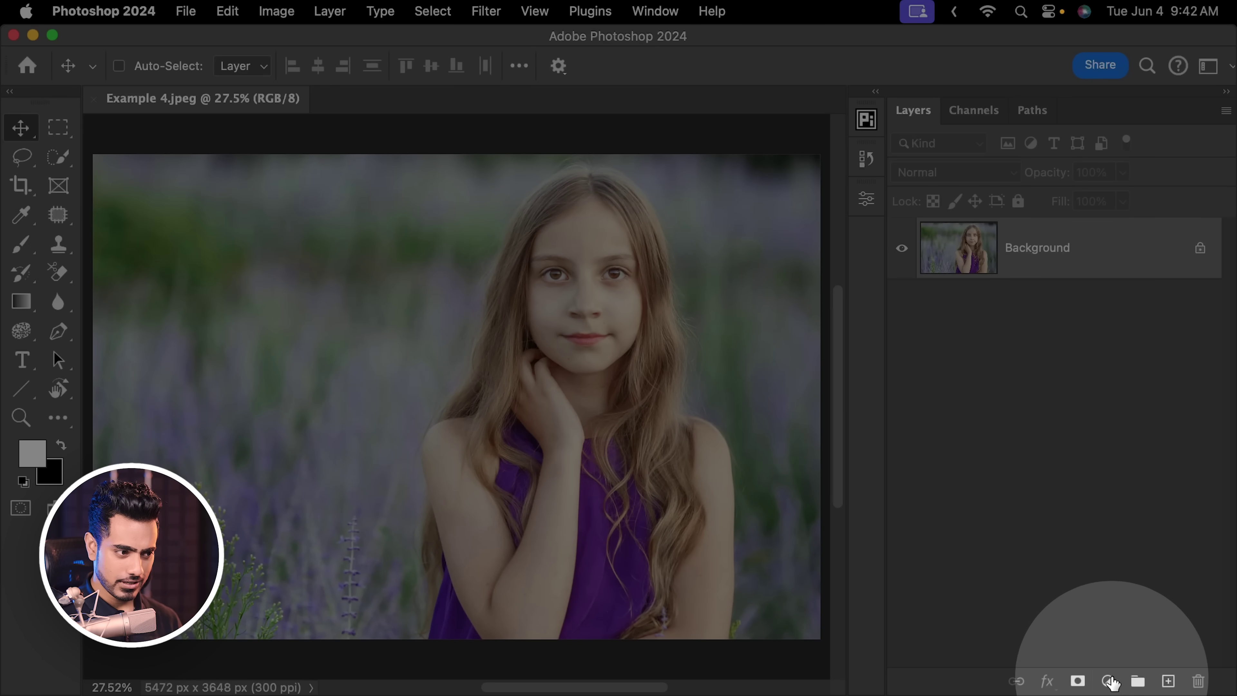
Step: Add a Levels adjustment layer to Example 4 and try its black input slider, leaving it at 0
left_click(1107, 679)
left_click(1130, 386)
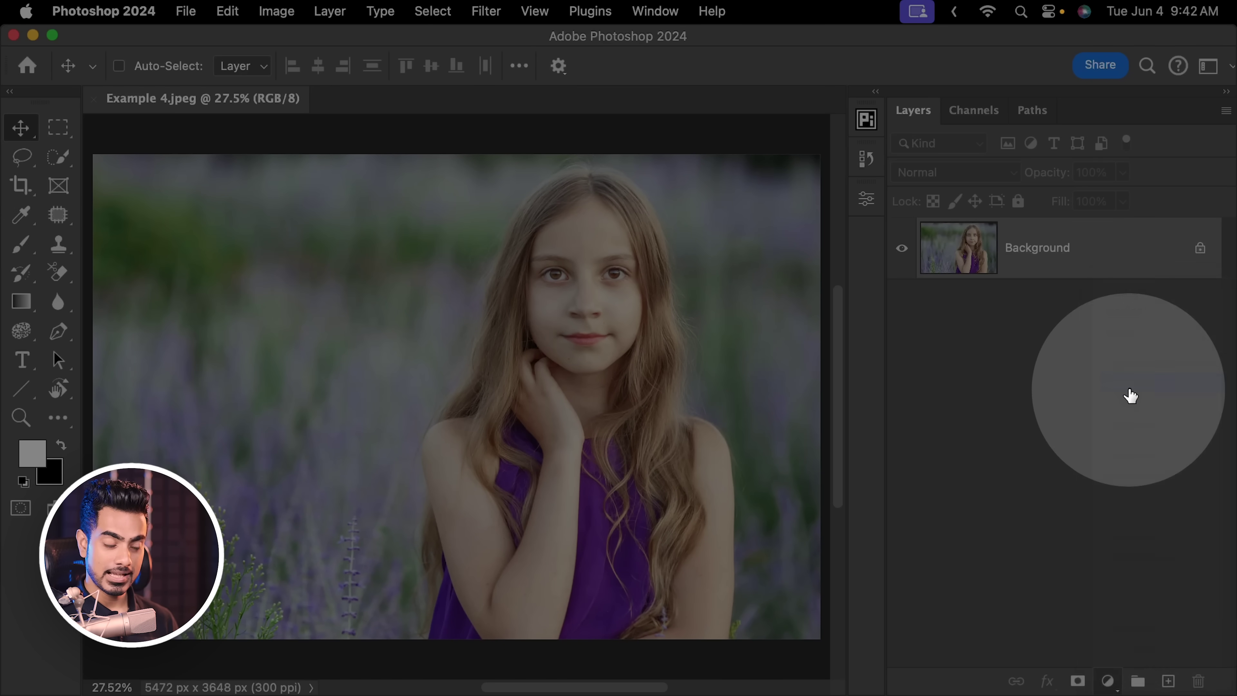
left_click_drag(562, 382, 416, 372)
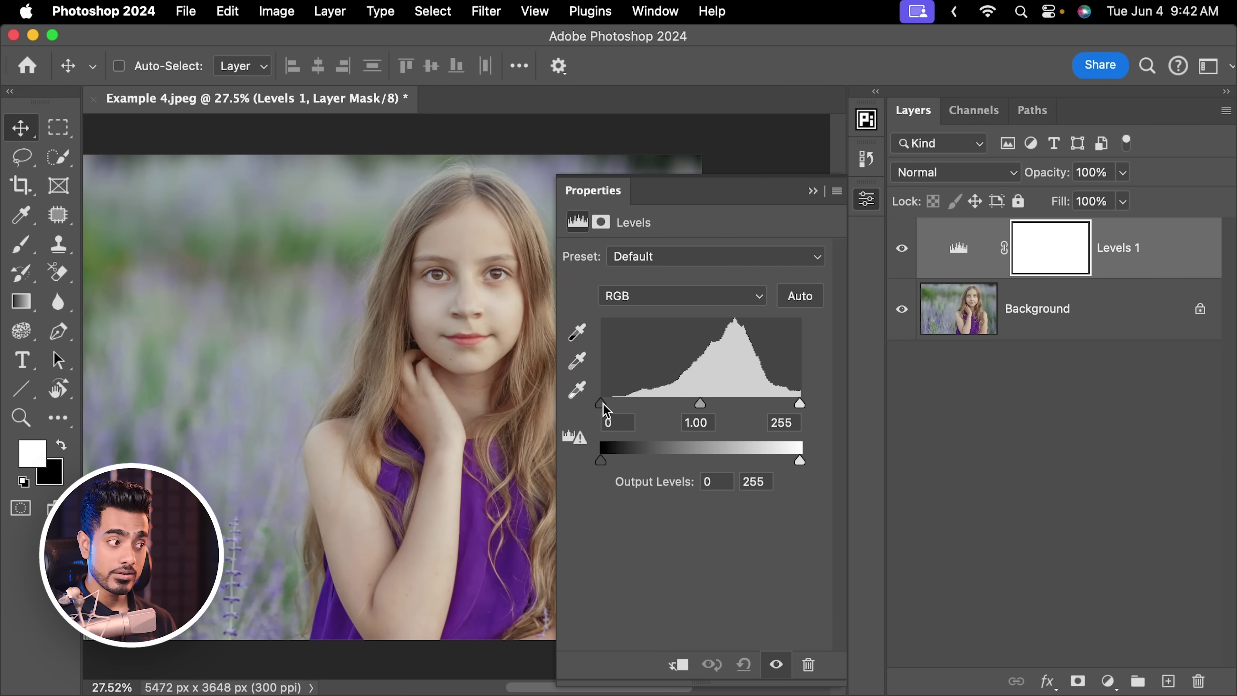
mouse_move(603, 403)
left_mouse_down()
mouse_move(659, 405)
mouse_move(602, 414)
left_mouse_up()
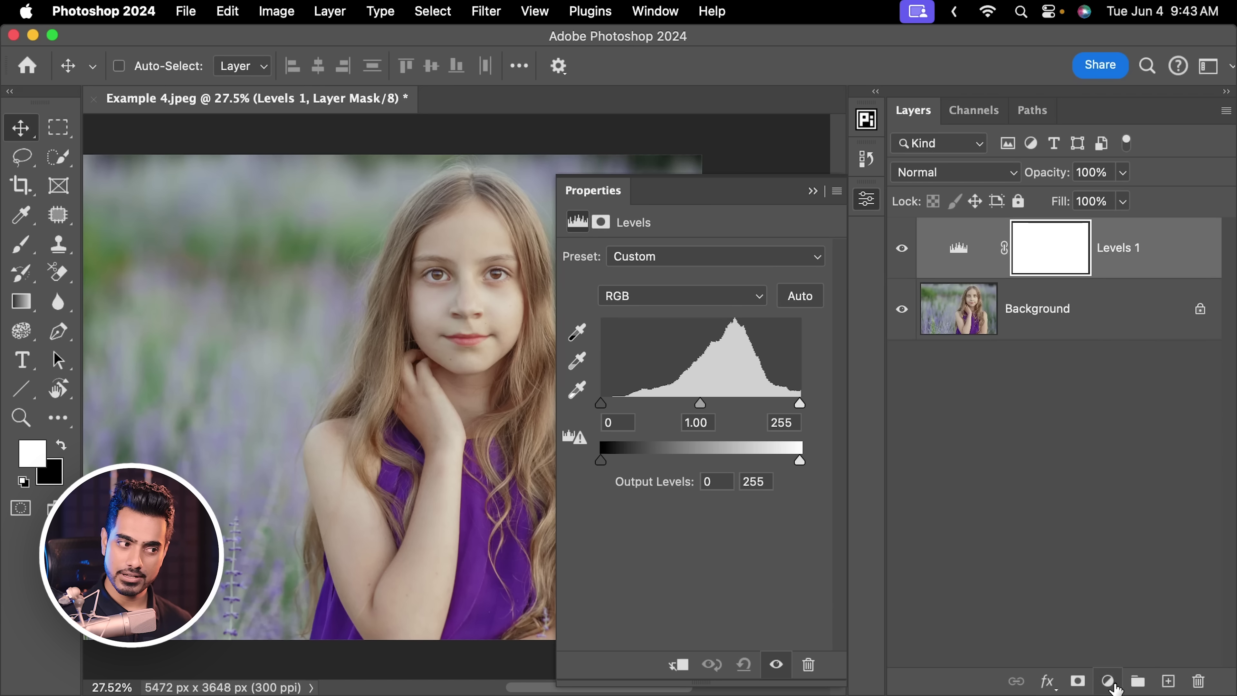
Step: Add a Curves adjustment layer above Levels 1 and try its black point slider, leaving it at 0
left_click(1109, 682)
left_click(1150, 424)
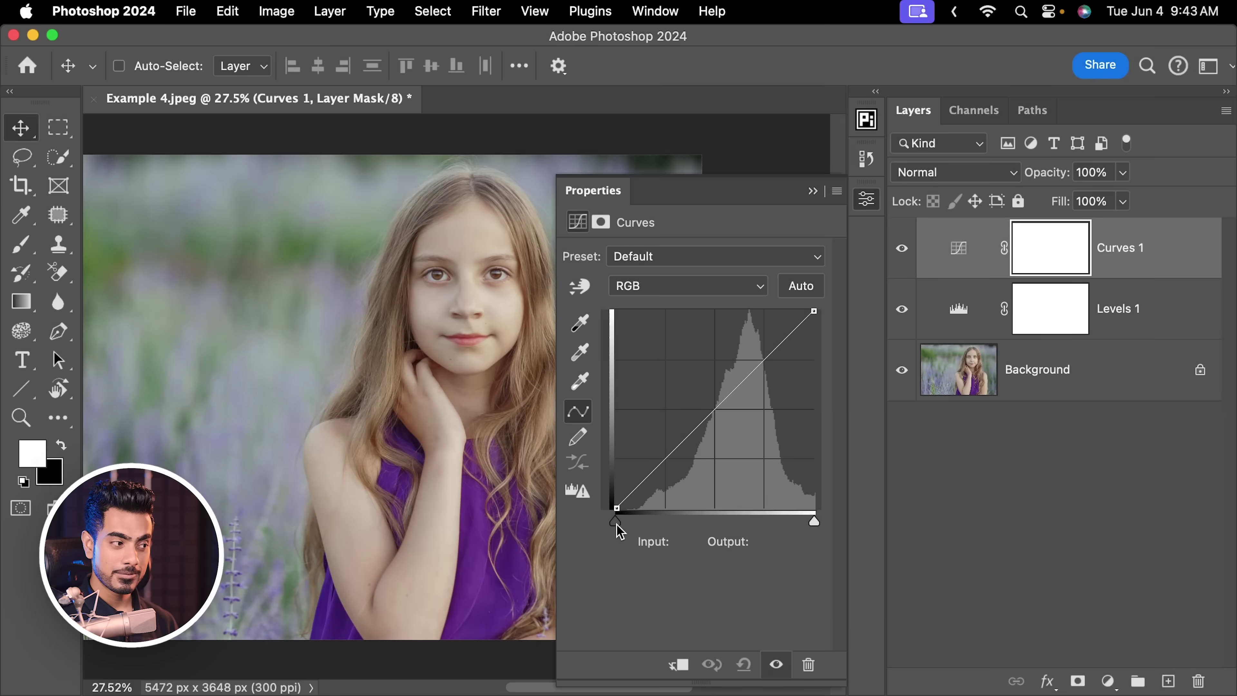
mouse_move(615, 521)
left_mouse_down()
mouse_move(701, 526)
mouse_move(603, 536)
left_mouse_up()
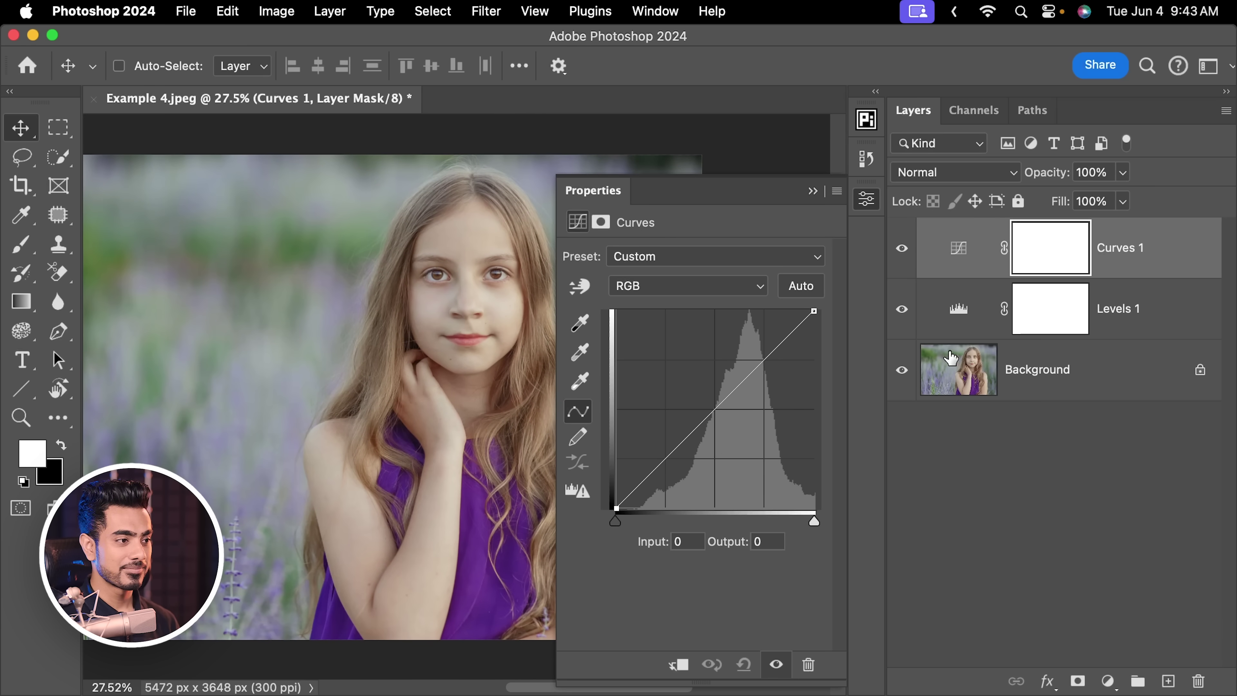
Step: Try the white point sliders of Levels 1 and Curves 1, returning both to 255
left_click(968, 323)
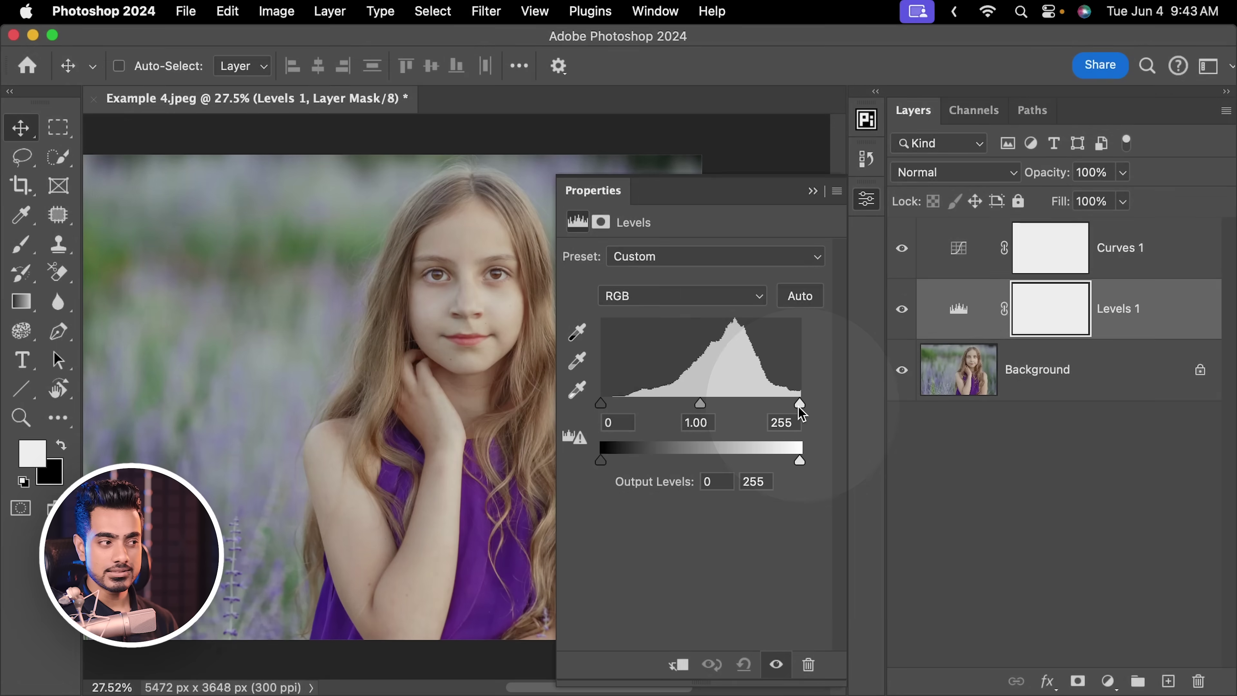
left_click_drag(799, 402, 830, 414)
left_click(964, 258)
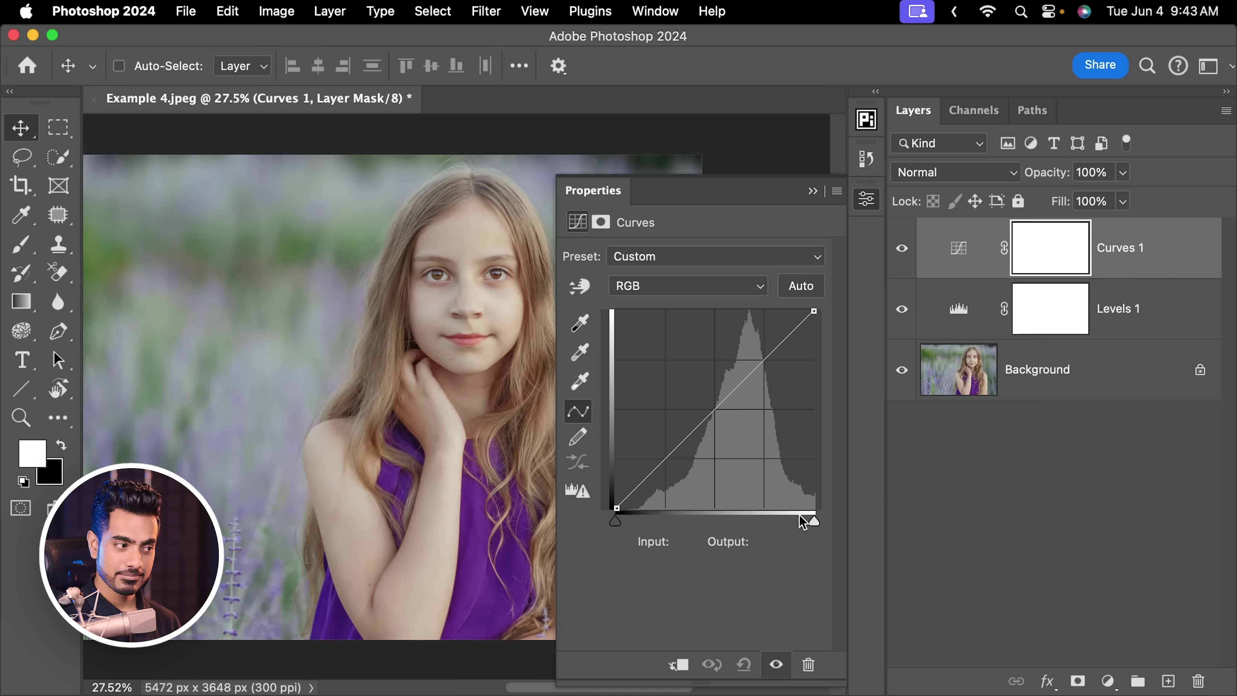
left_click_drag(812, 520, 845, 510)
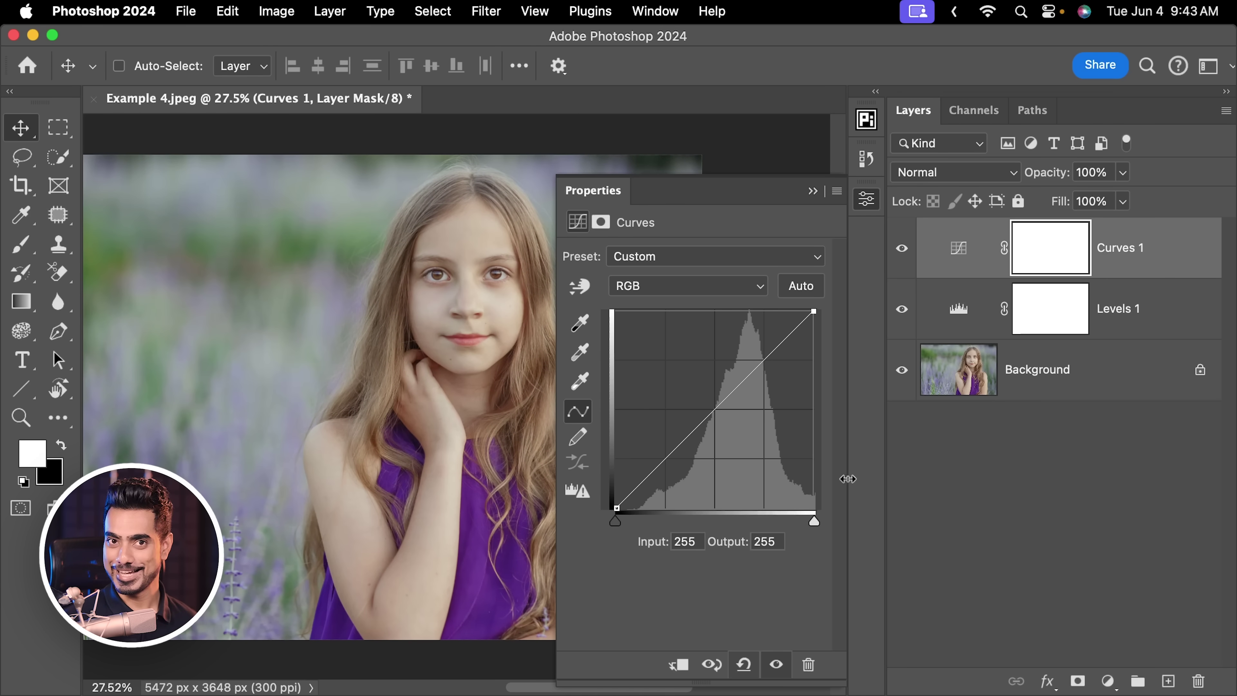
Step: Darken the midtones of Levels 1 by setting the midtone input to 0.75
left_click(959, 313)
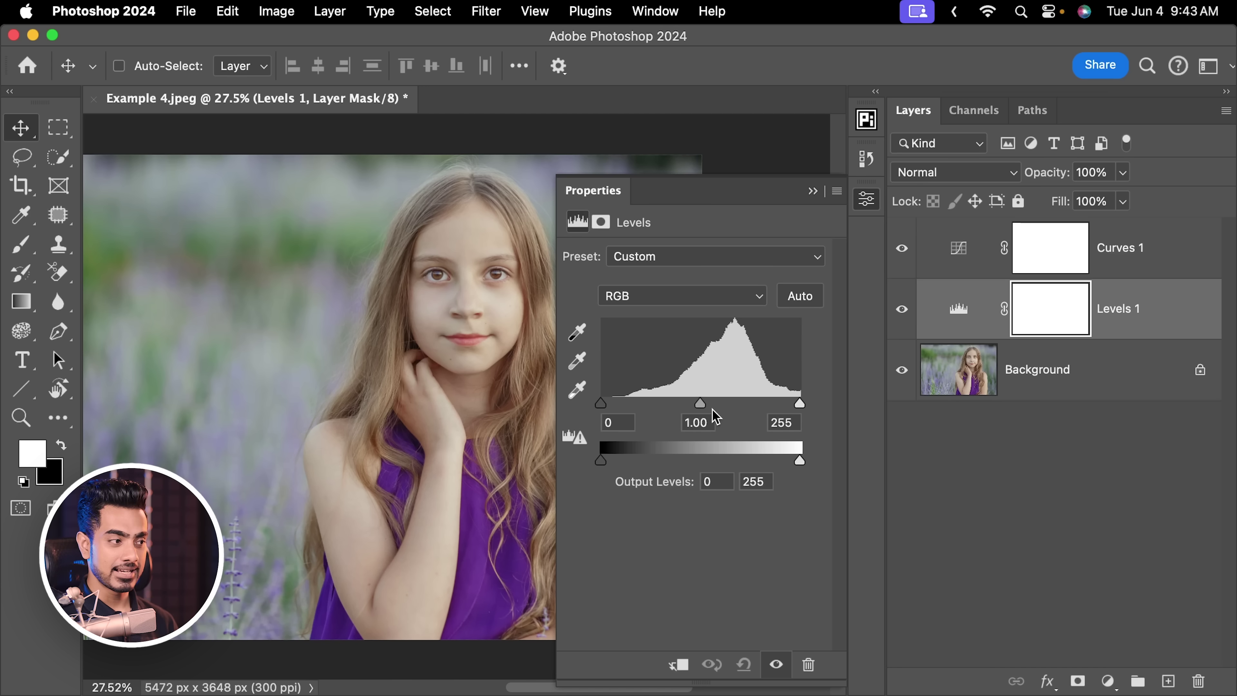
mouse_move(702, 407)
left_mouse_down()
mouse_move(681, 405)
mouse_move(785, 398)
mouse_move(719, 406)
left_mouse_up()
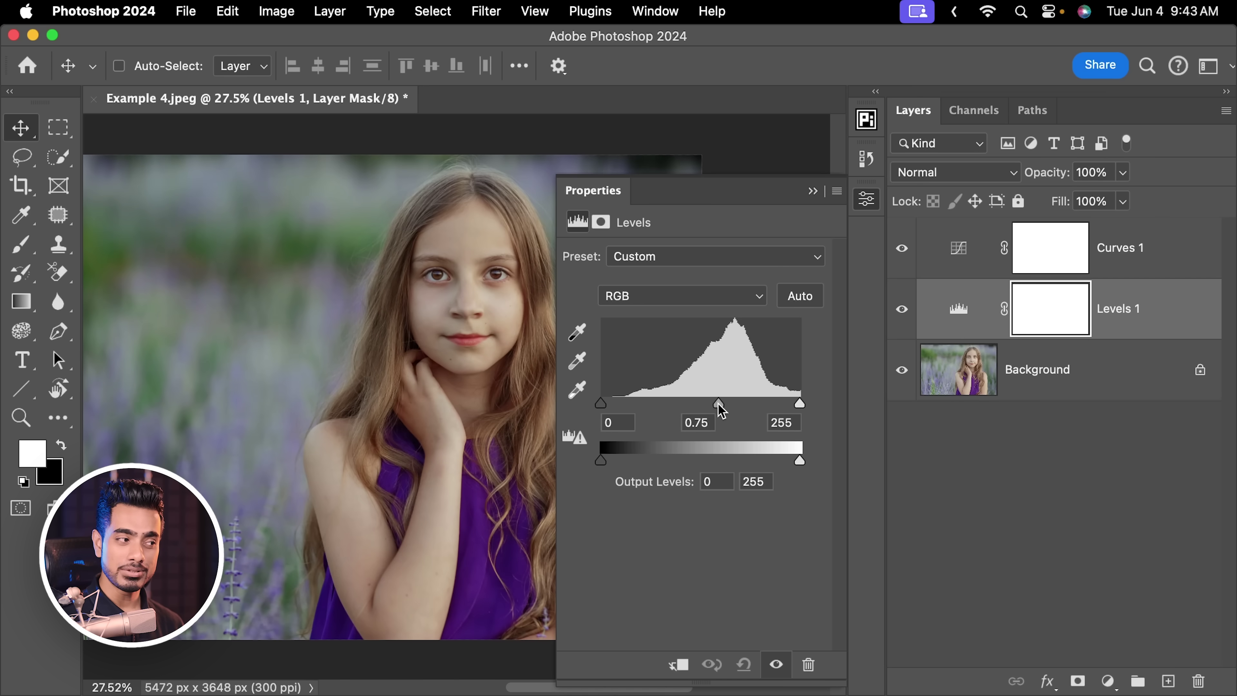
Step: Try bending the middle of the Curves 1 line and raising the Levels 1 midtone input to 2.97
left_click(961, 259)
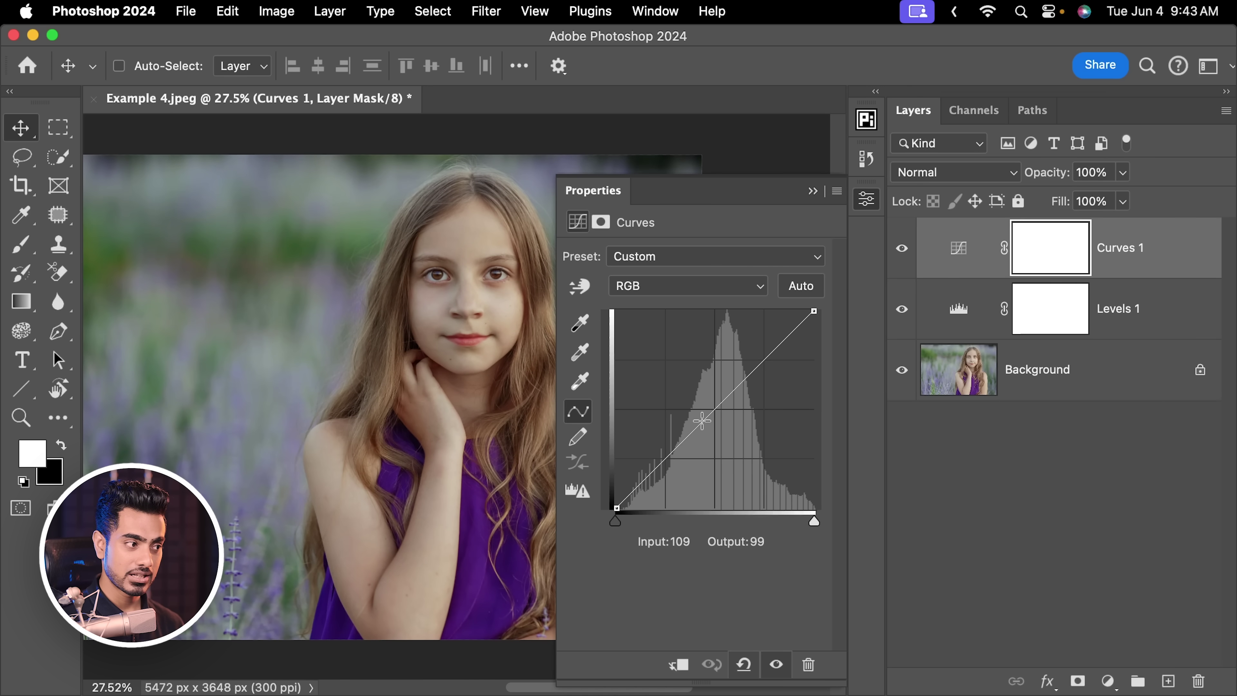
left_click_drag(715, 408, 843, 376)
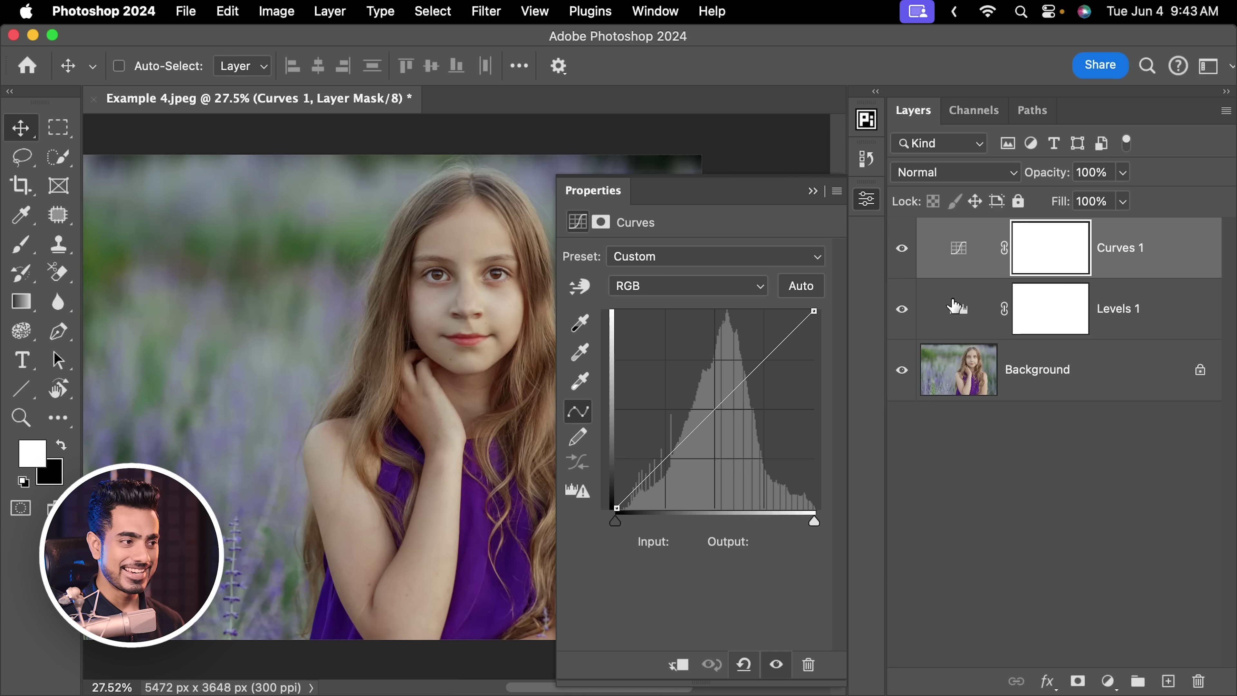
key("alt+[")
left_click_drag(719, 410, 632, 412)
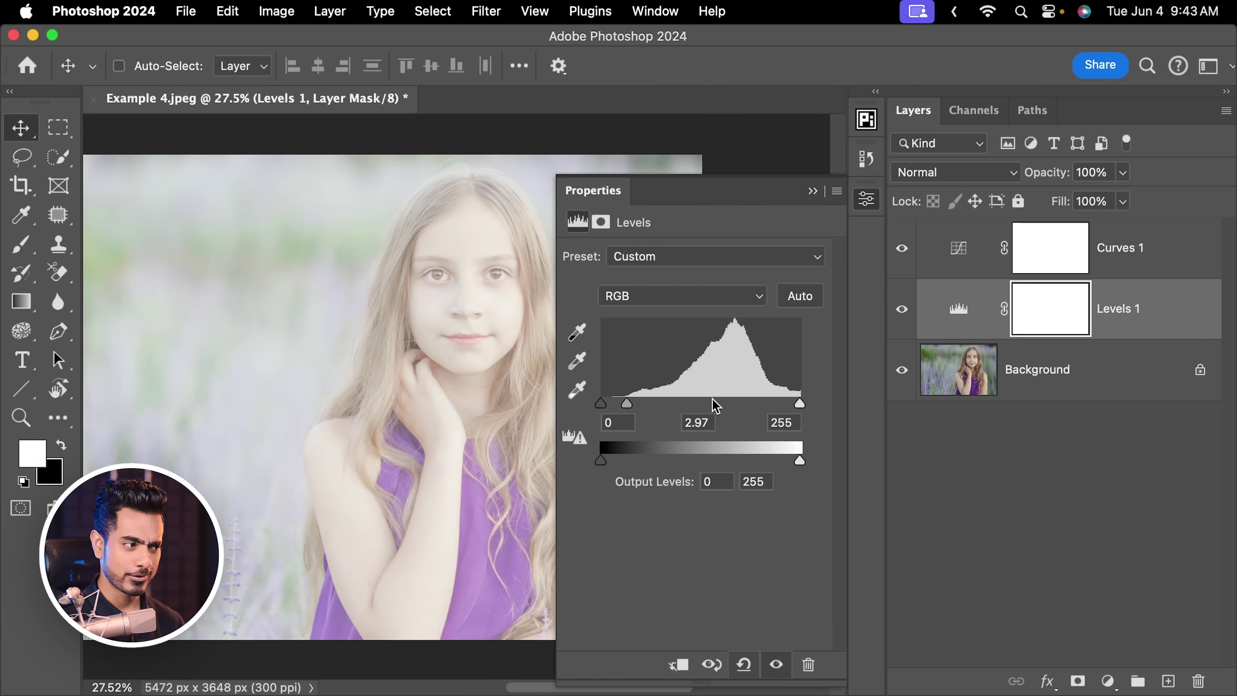
Step: Brighten Curves 1 with a point at input 103, output 169, and lift its black point to output 31
left_click_drag(715, 405, 695, 378)
left_click(958, 264)
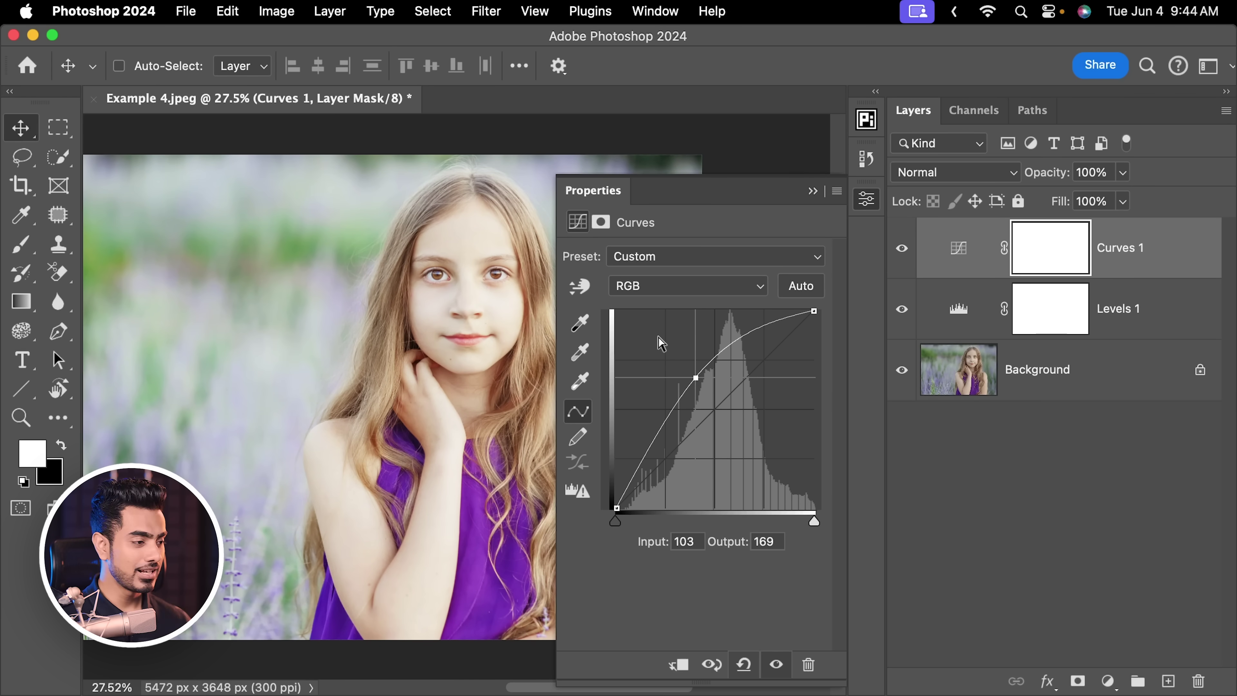
left_click_drag(615, 504, 615, 484)
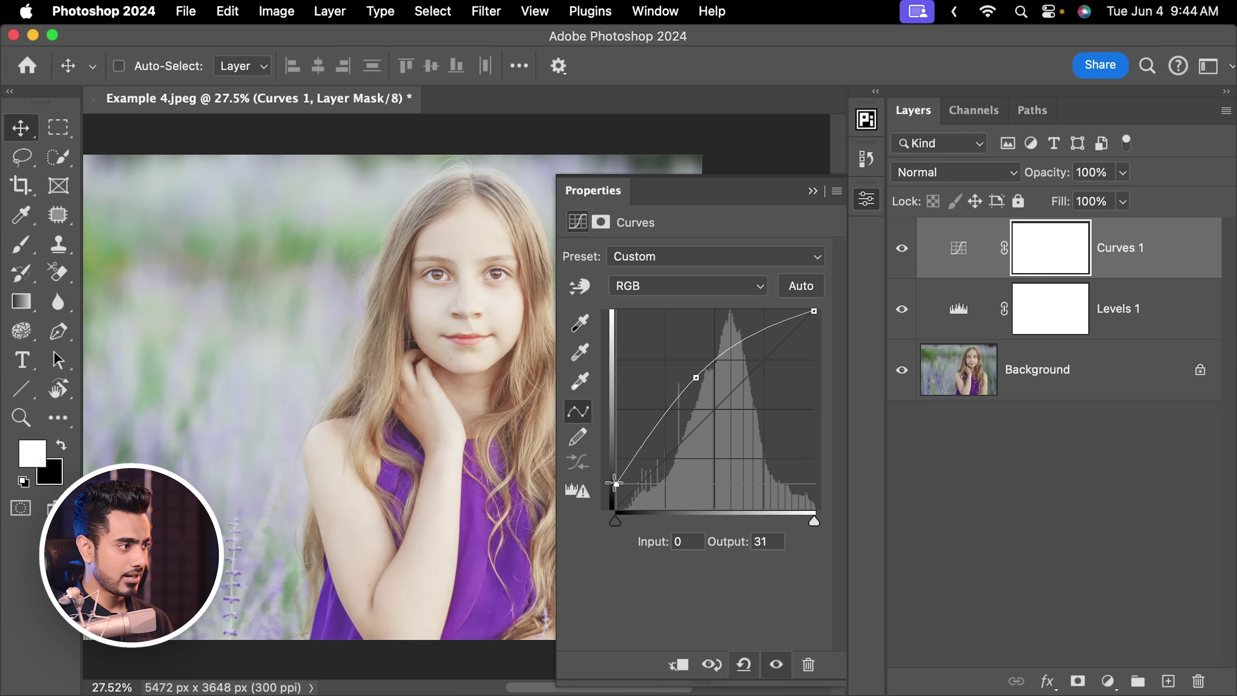
Step: Raise the midtone point of Curves 1 slightly to brighten the portrait further
left_click_drag(694, 377, 692, 364)
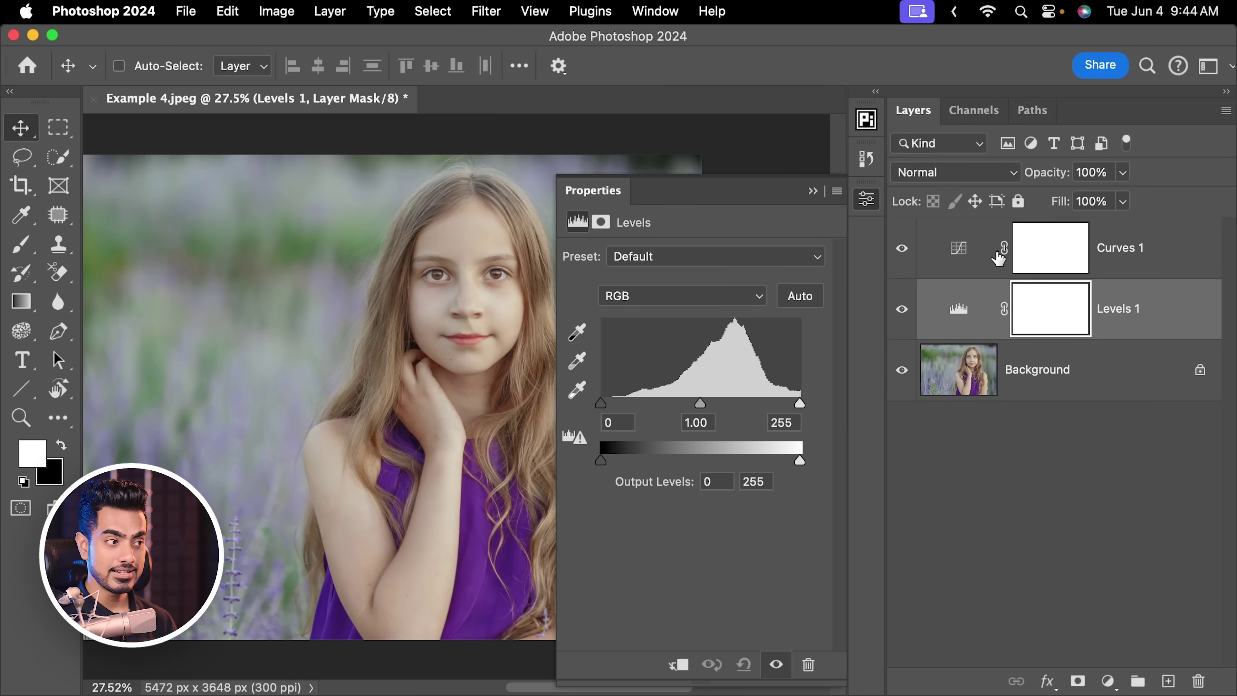
Step: Try neutralizing the portrait's color cast with the Curves 1 gray-point eyedropper, sampling in the girl's eye
left_click(964, 265)
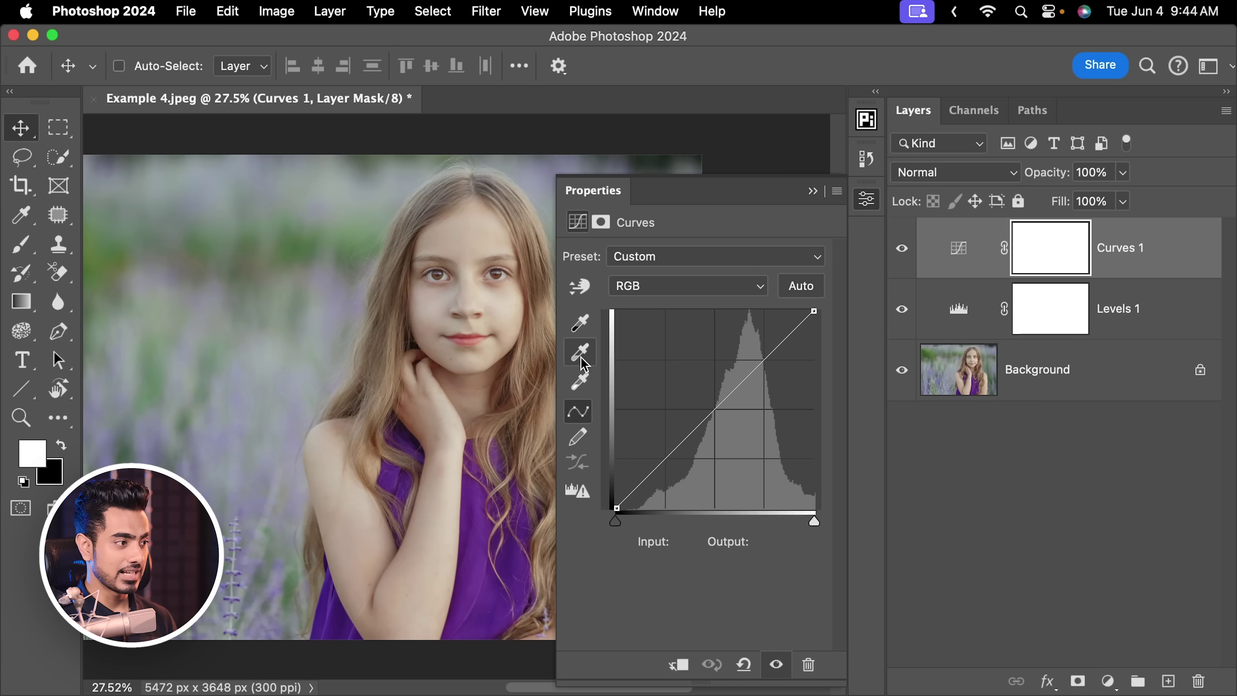
left_click(581, 354)
scroll(414, 367, "right", 5)
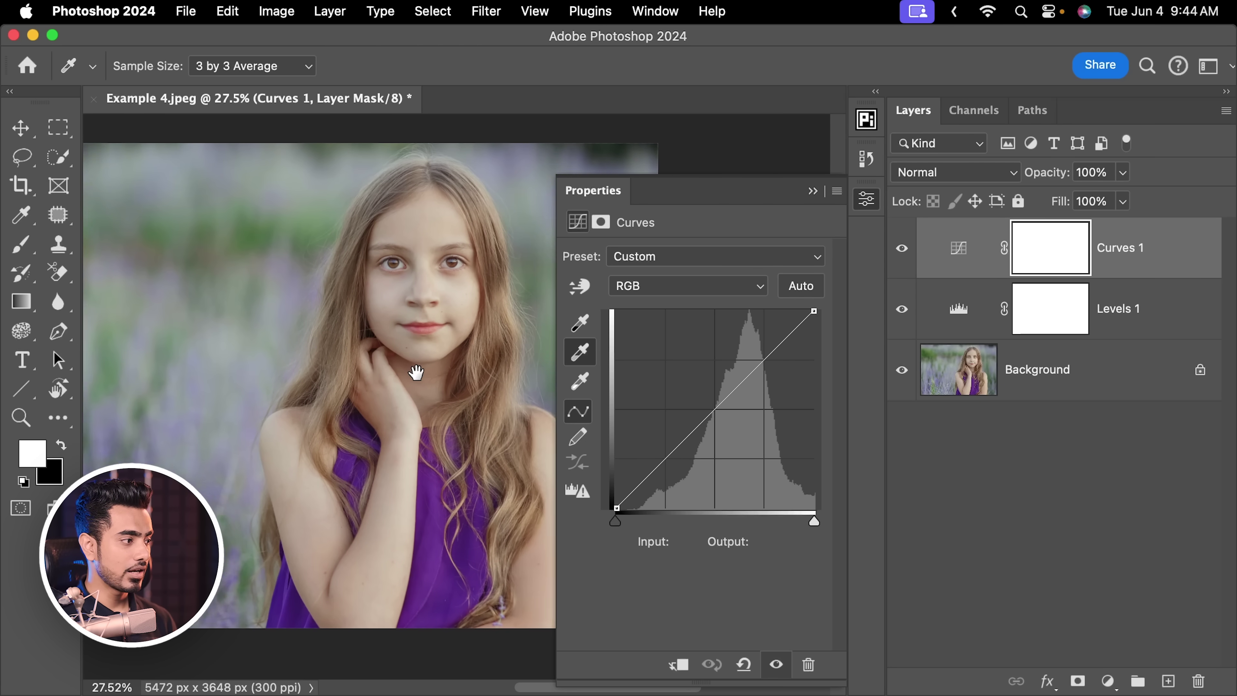
scroll(352, 288, "up", 10)
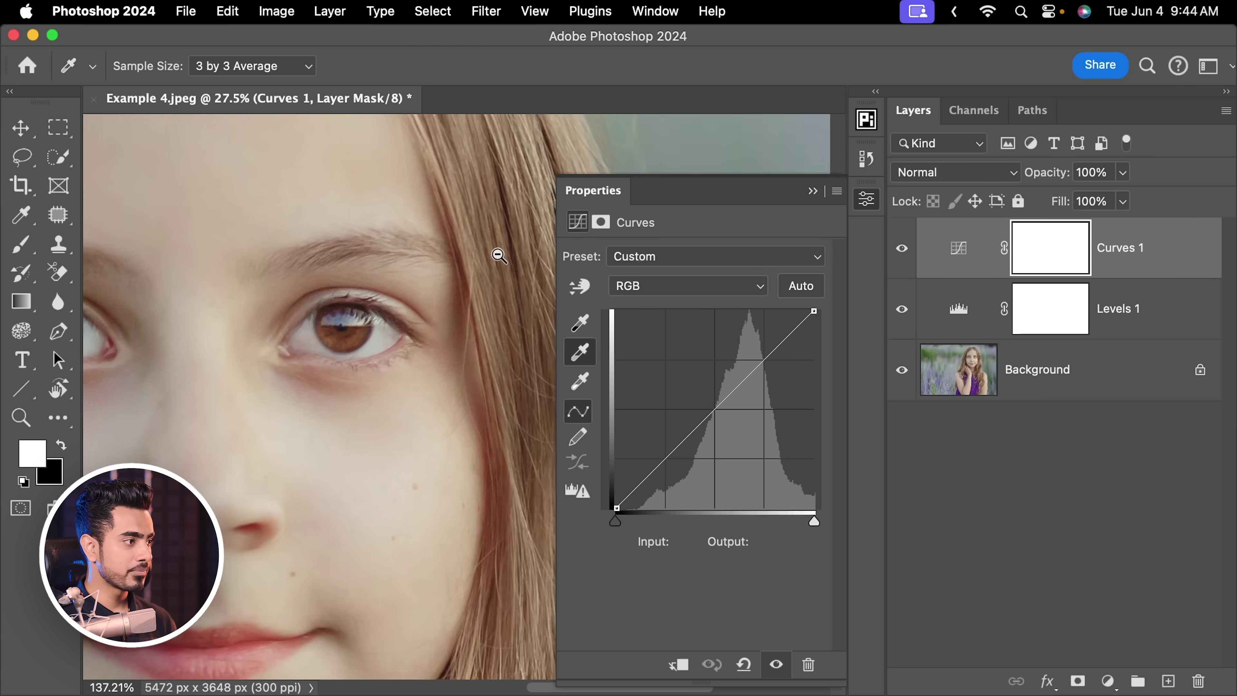
scroll(418, 433, "down", 10)
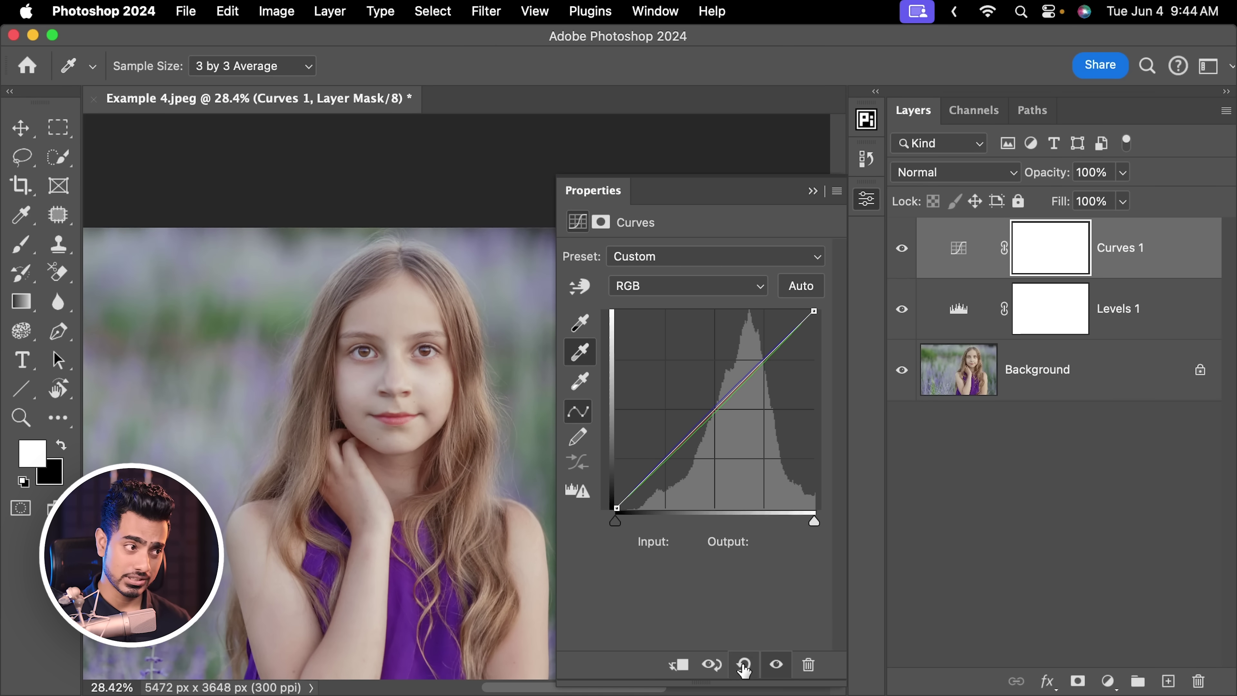
Step: Try the black and white output level sliders of Levels 1, returning them to 0 and 255
left_click(955, 336)
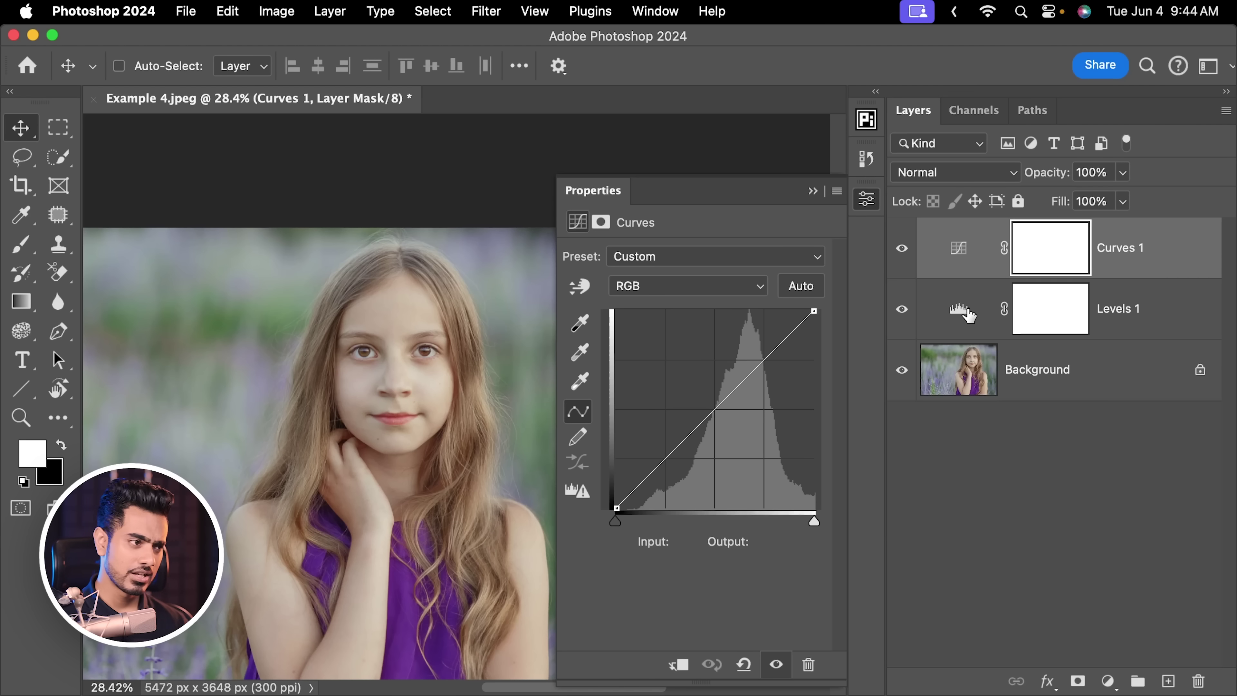
left_click(933, 332)
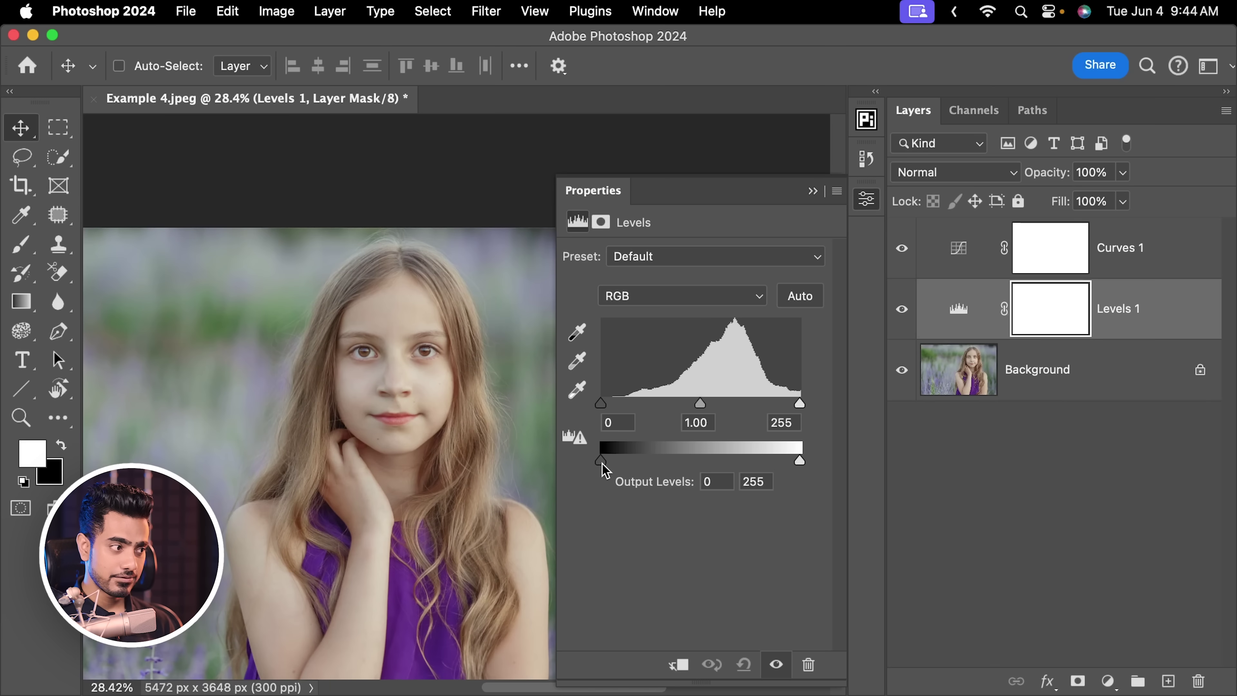
left_click_drag(602, 461, 827, 460)
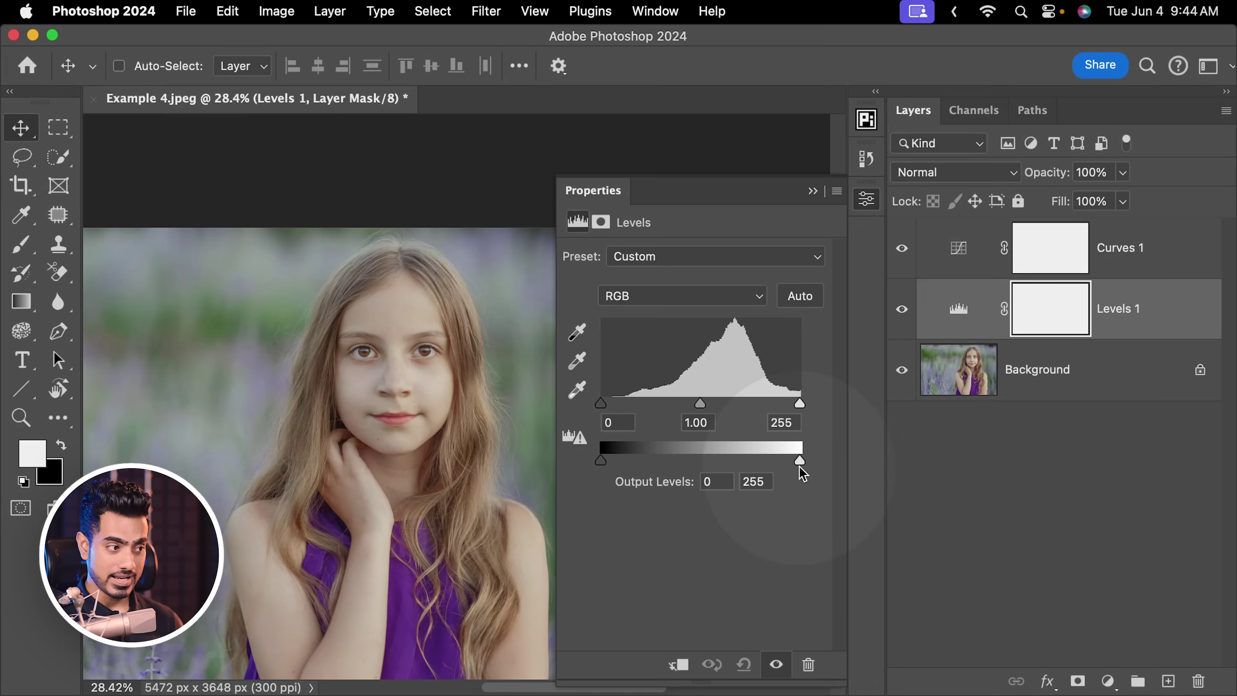
left_click_drag(799, 462, 865, 431)
Step: Try moving the white and black end points of Curves 1, returning them to output 255 and 0
left_click(974, 256)
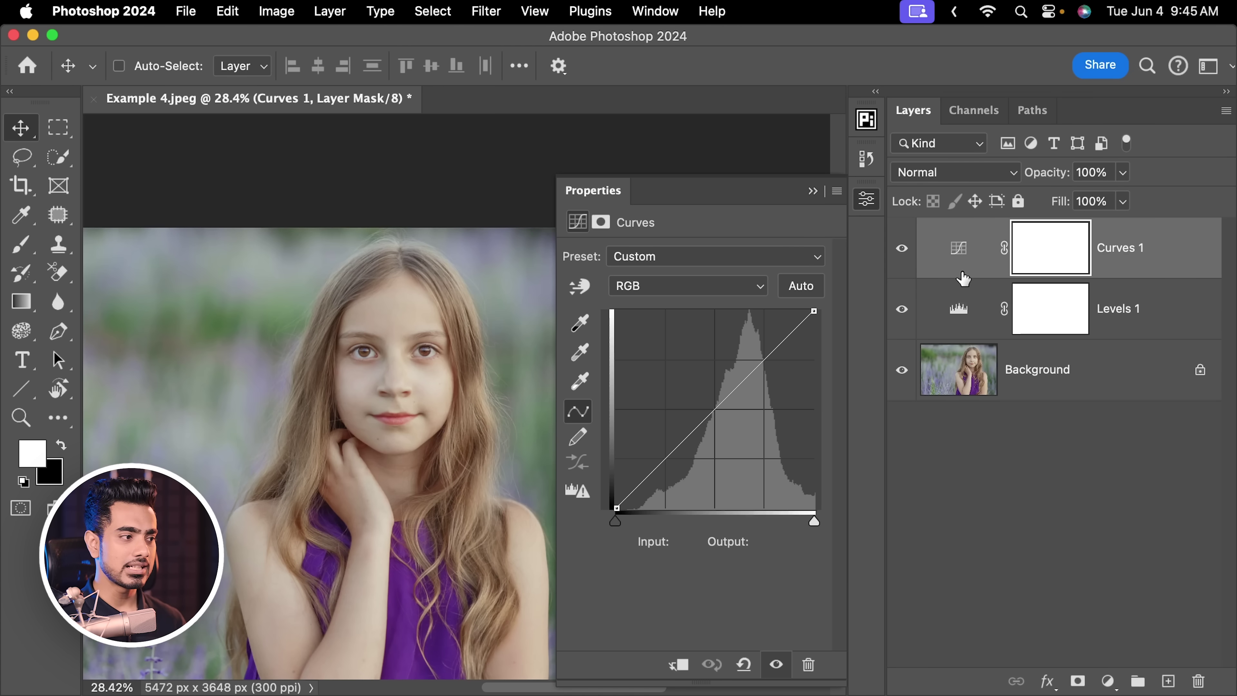
left_click(814, 310)
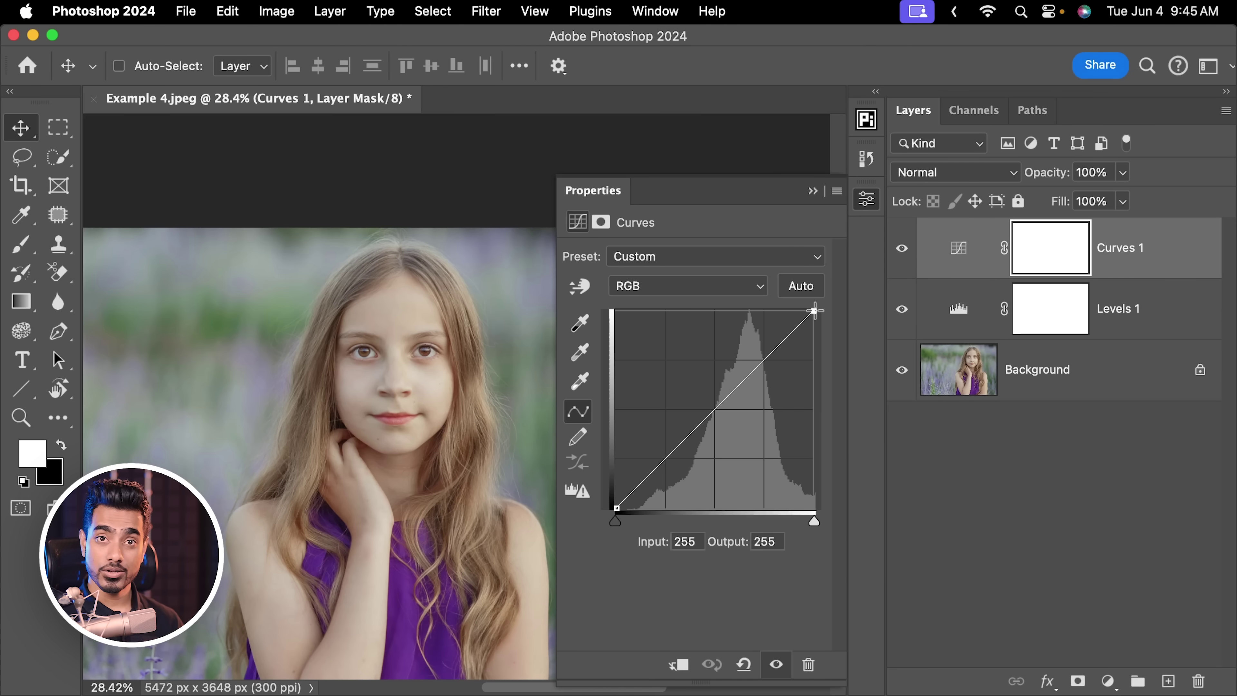
mouse_move(814, 310)
left_mouse_down()
mouse_move(864, 489)
mouse_move(831, 312)
left_mouse_up()
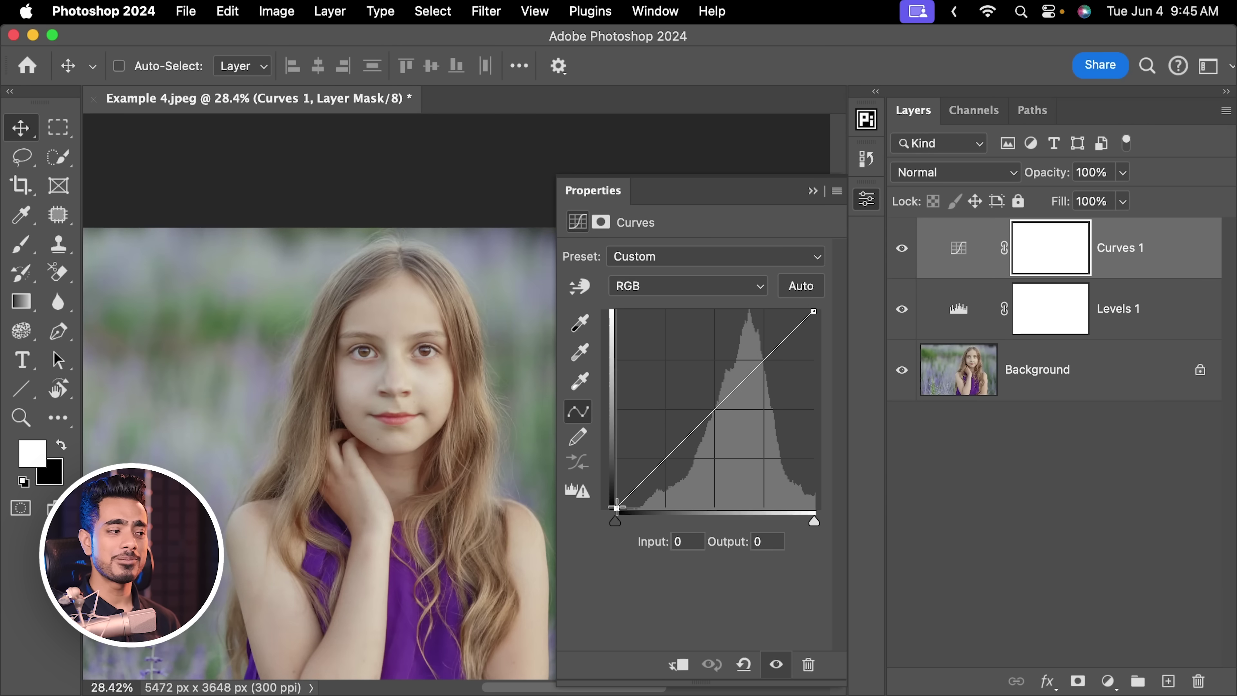
left_click_drag(616, 507, 586, 550)
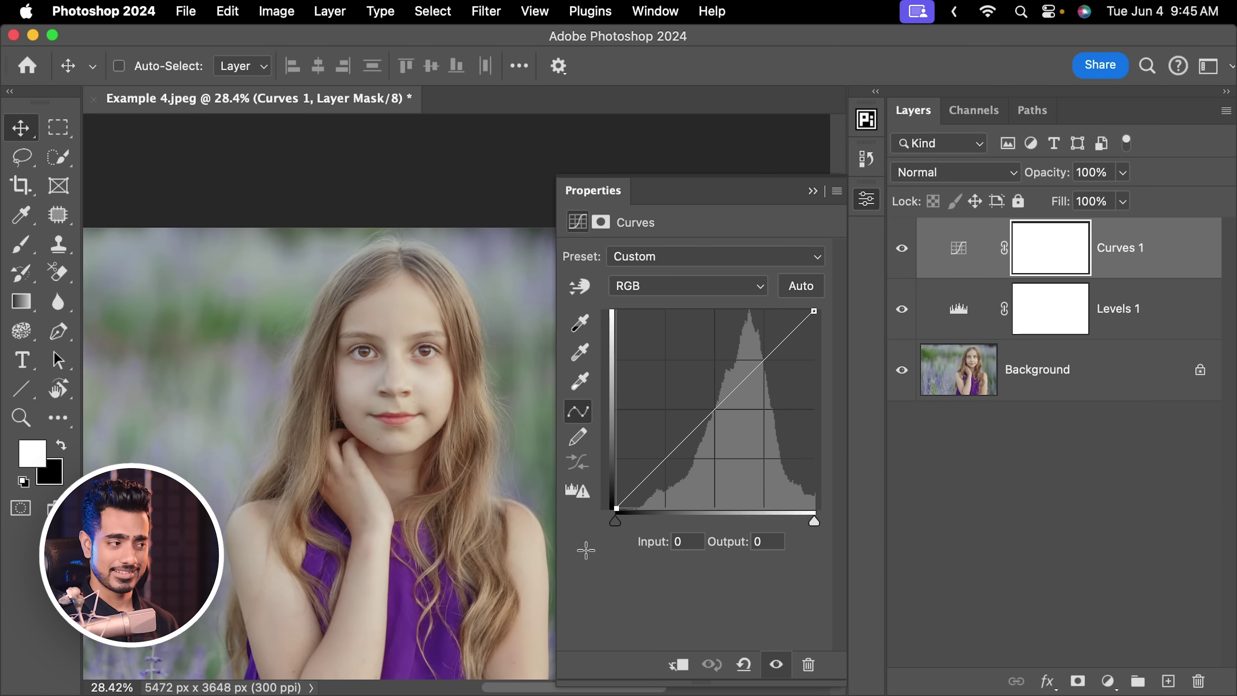
key("super+0")
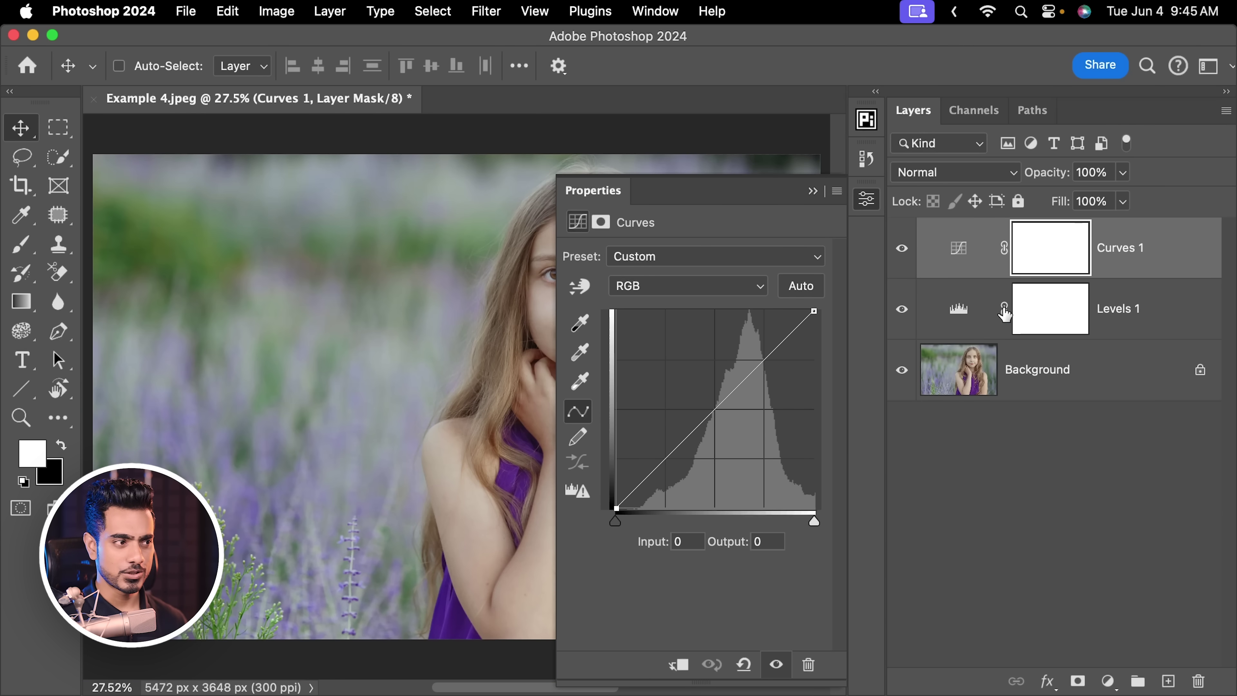
Step: Compare the color channel choices offered by the Levels 1 and Curves 1 adjustments
left_click(955, 312)
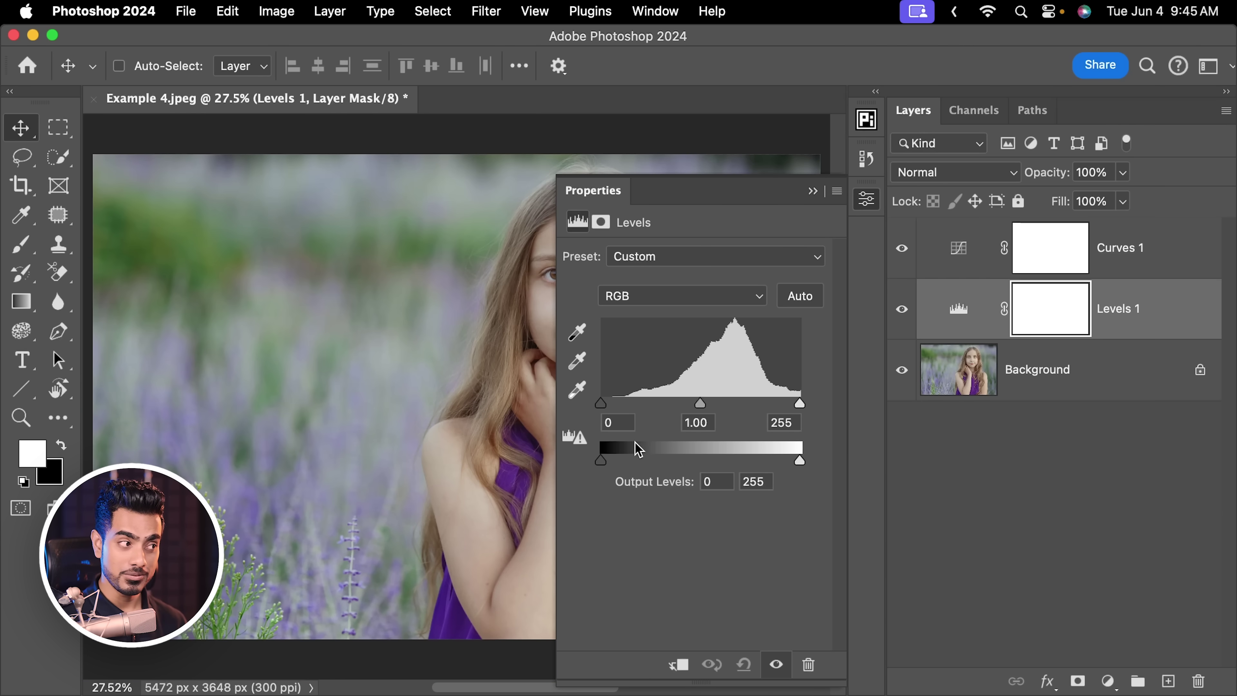
left_click(969, 259)
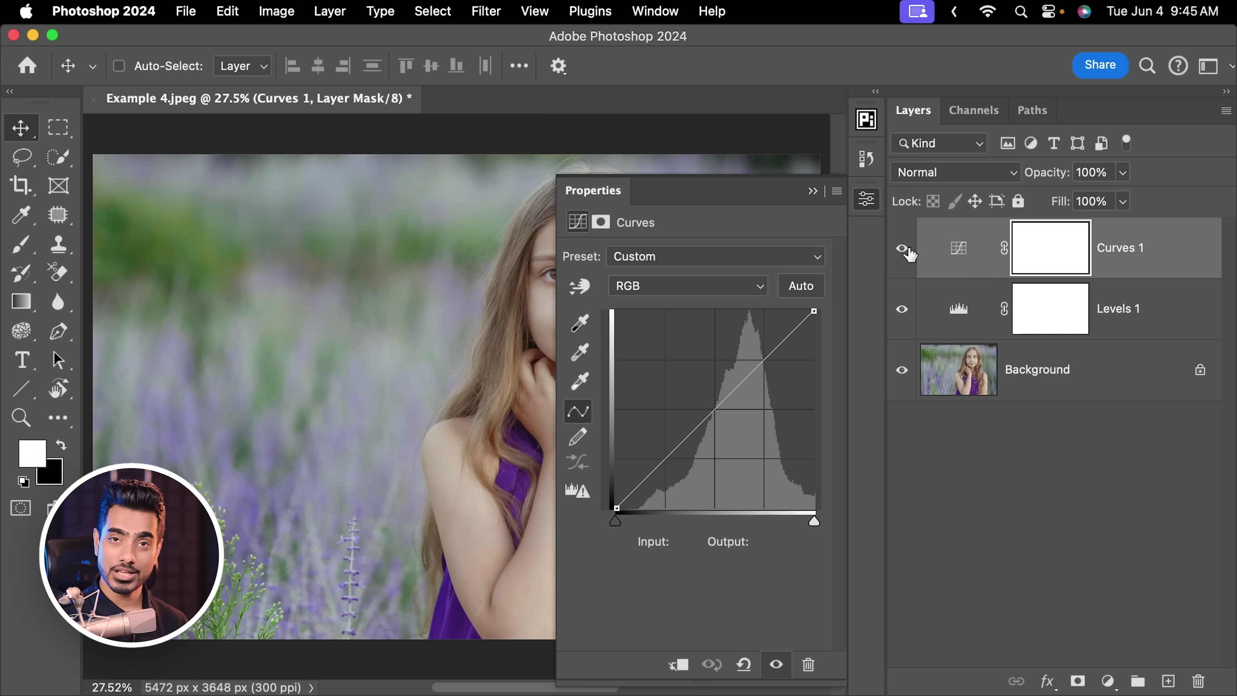
left_click(666, 288)
left_click(956, 324)
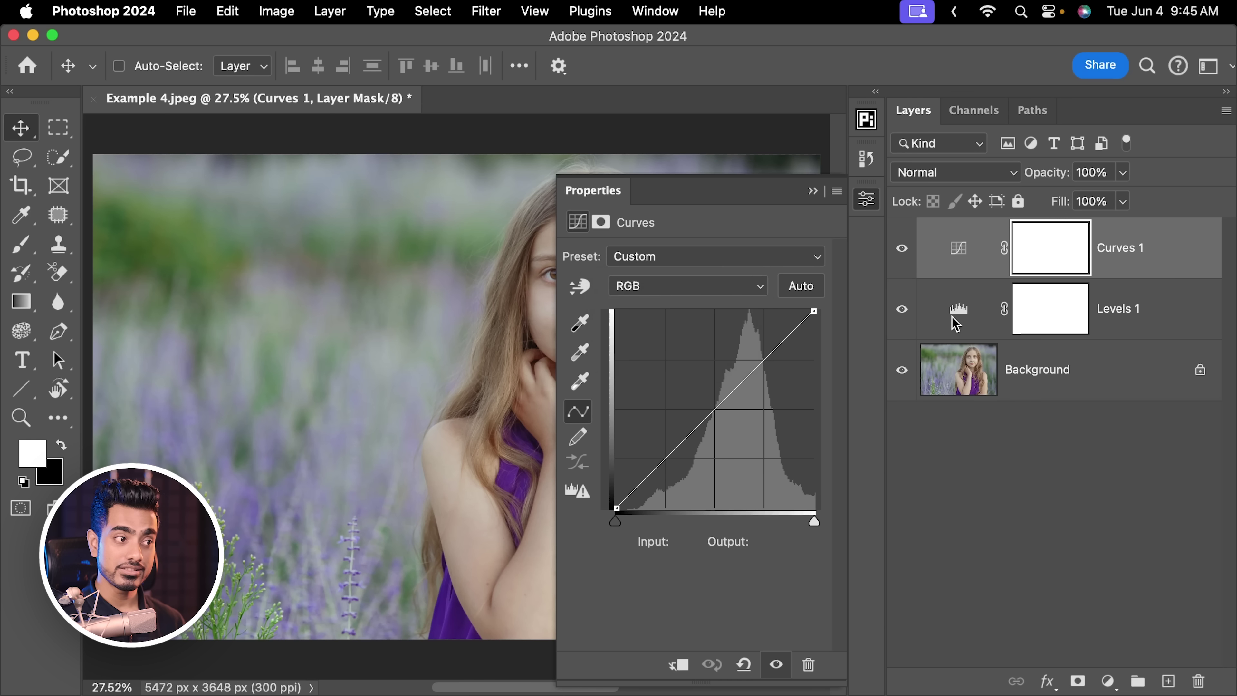
left_click(959, 320)
left_click(701, 296)
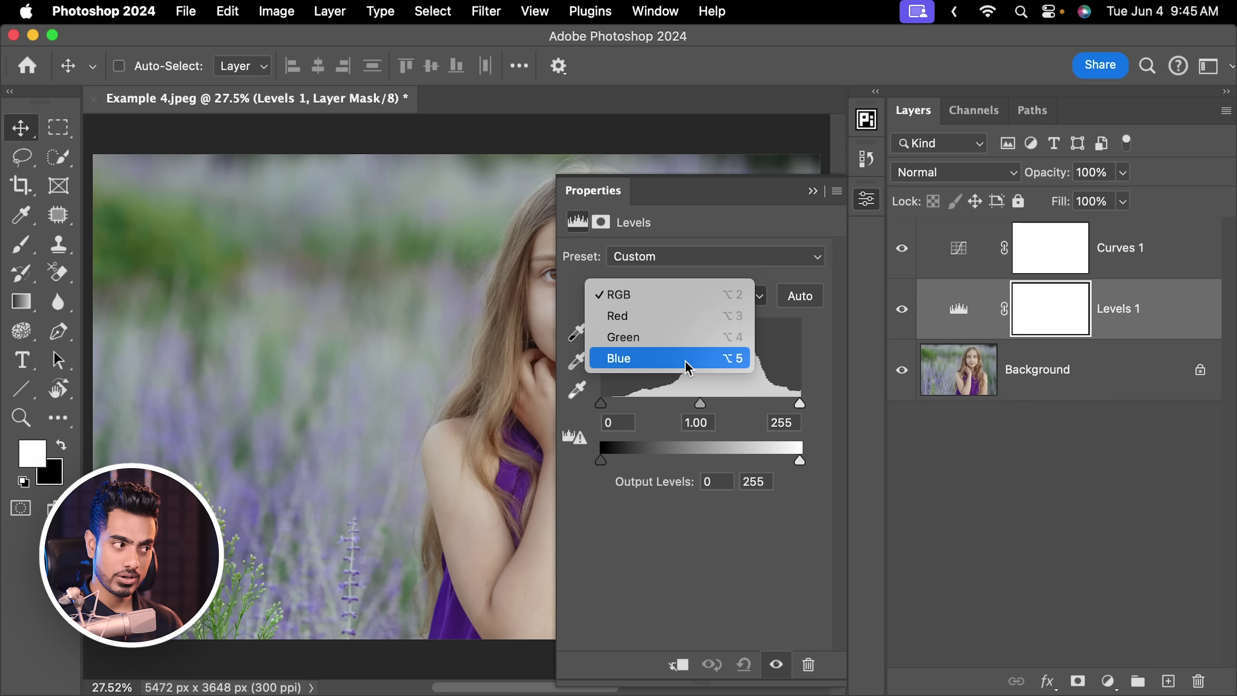
left_click(957, 267)
left_click(957, 268)
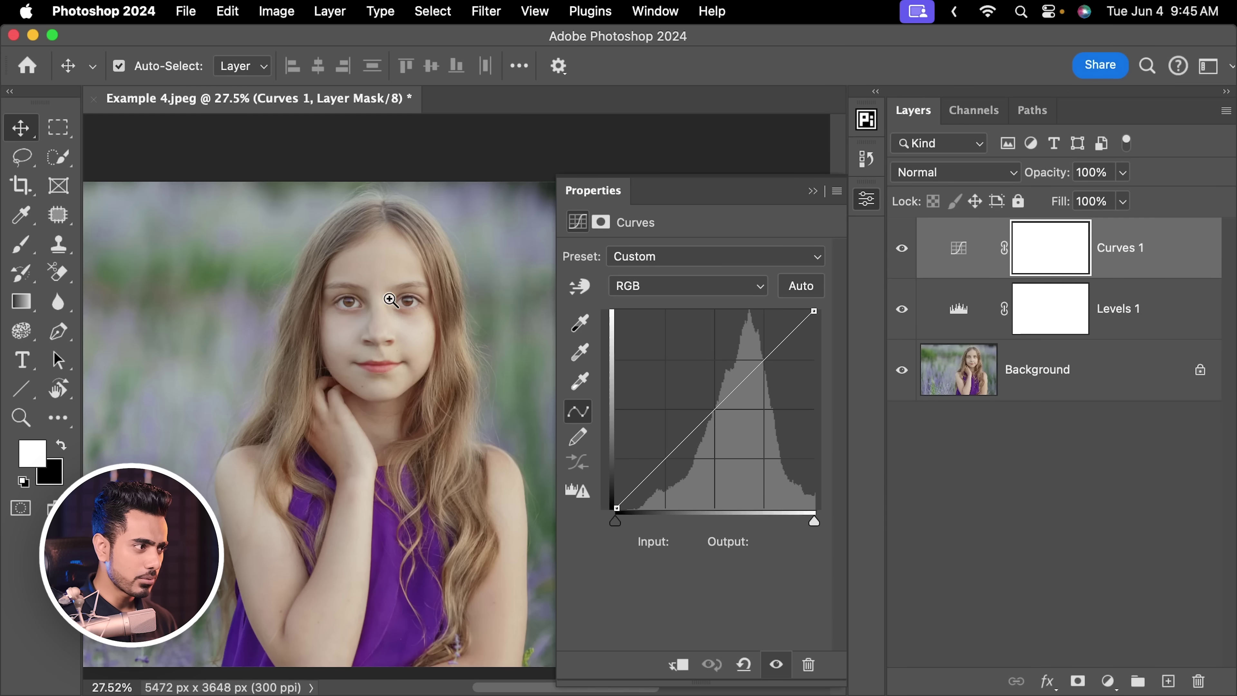
Step: Try a contrast curve in Curves 1 with a raised highlight point and a point at input 119, output 115, and reset it
scroll(389, 317, "up", 5)
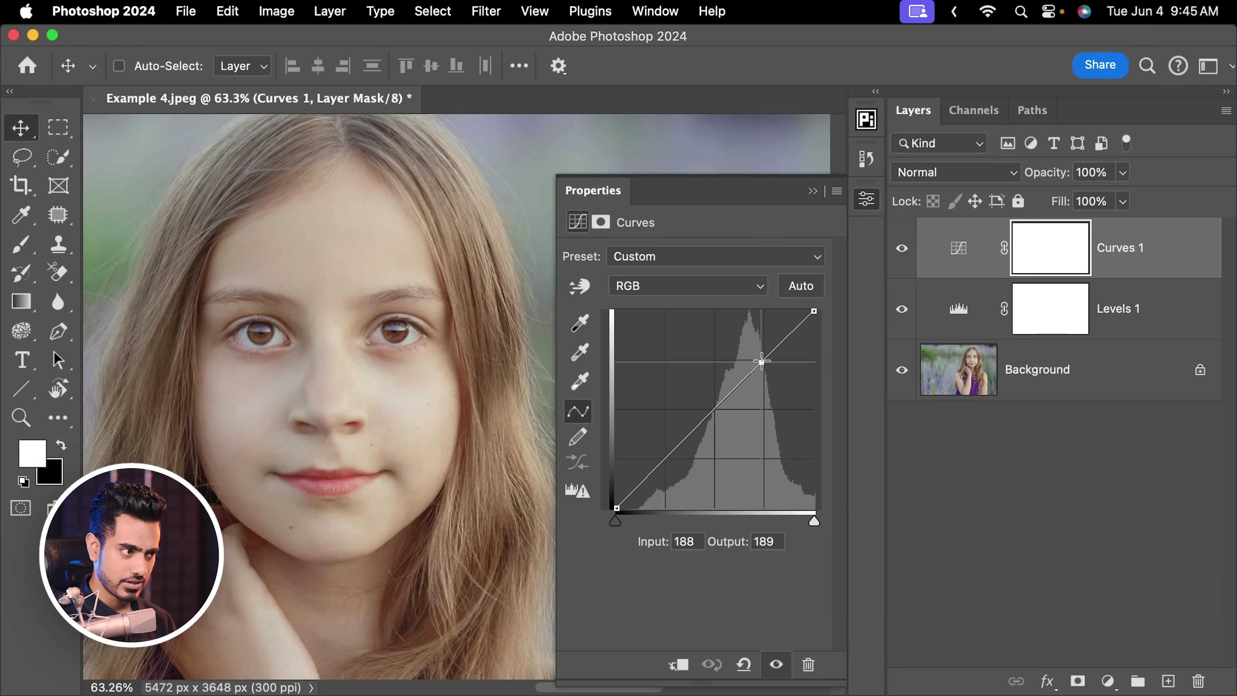
left_click_drag(761, 360, 760, 351)
left_click_drag(704, 406, 708, 419)
scroll(392, 433, "down", 5)
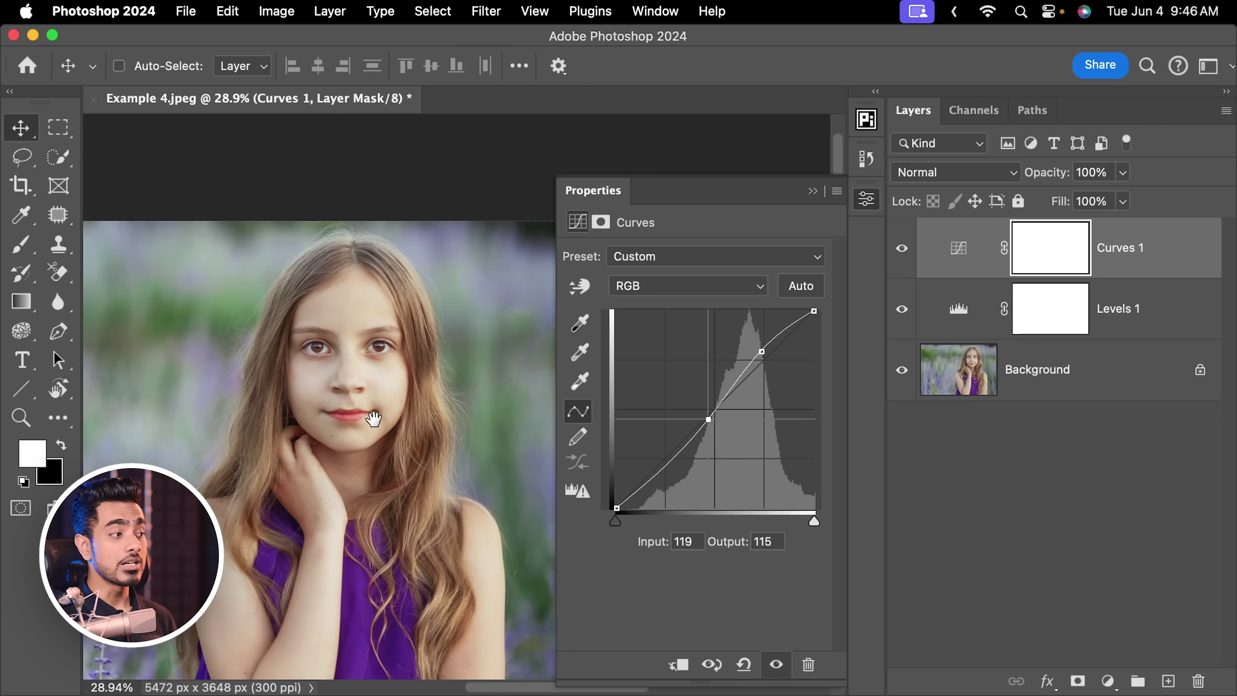
left_click(742, 668)
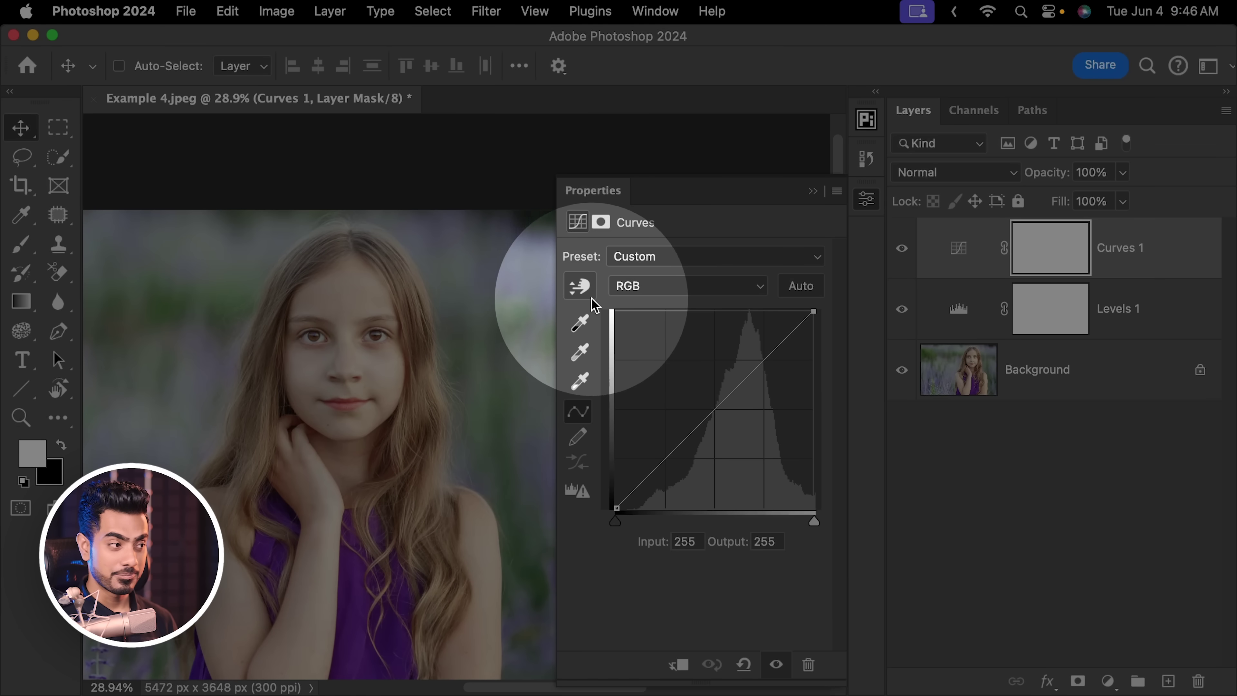
Step: Use the Curves 1 on-image adjustment to brighten the facial skin and darken the neck shadow to input 100, output 96
left_click(582, 292)
scroll(340, 331, "up", 5)
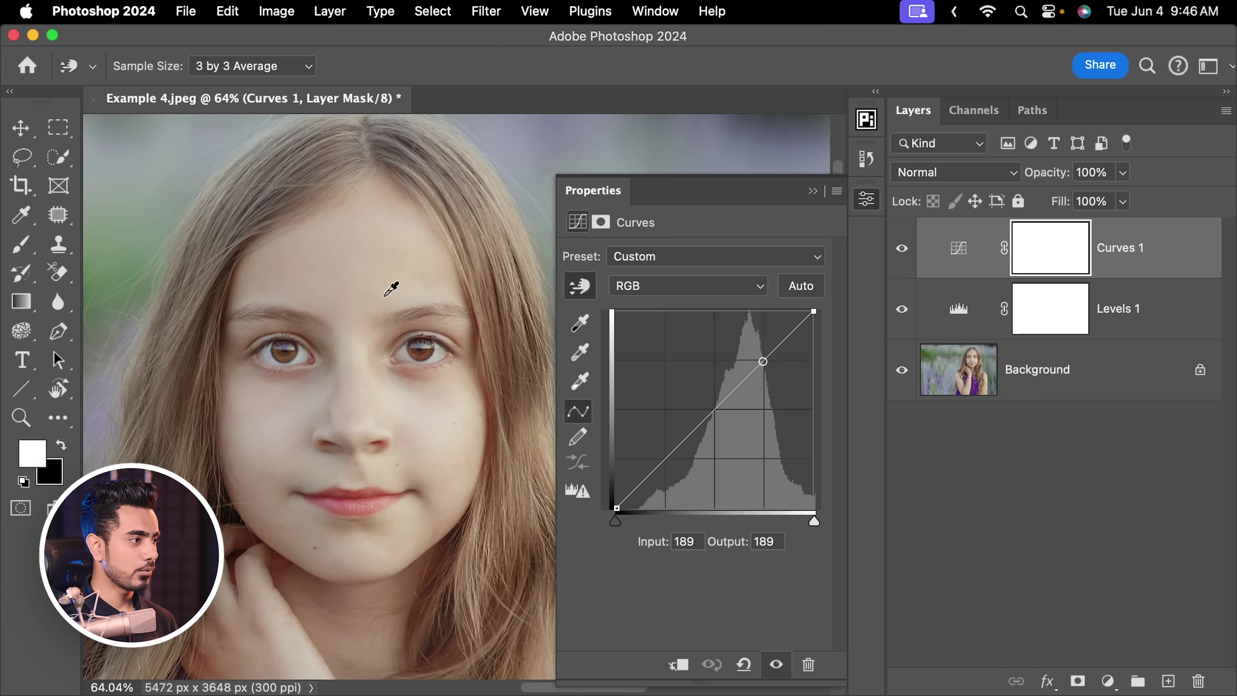
left_click_drag(321, 264, 321, 243)
left_click_drag(328, 449, 323, 420)
scroll(322, 420, "down", 4)
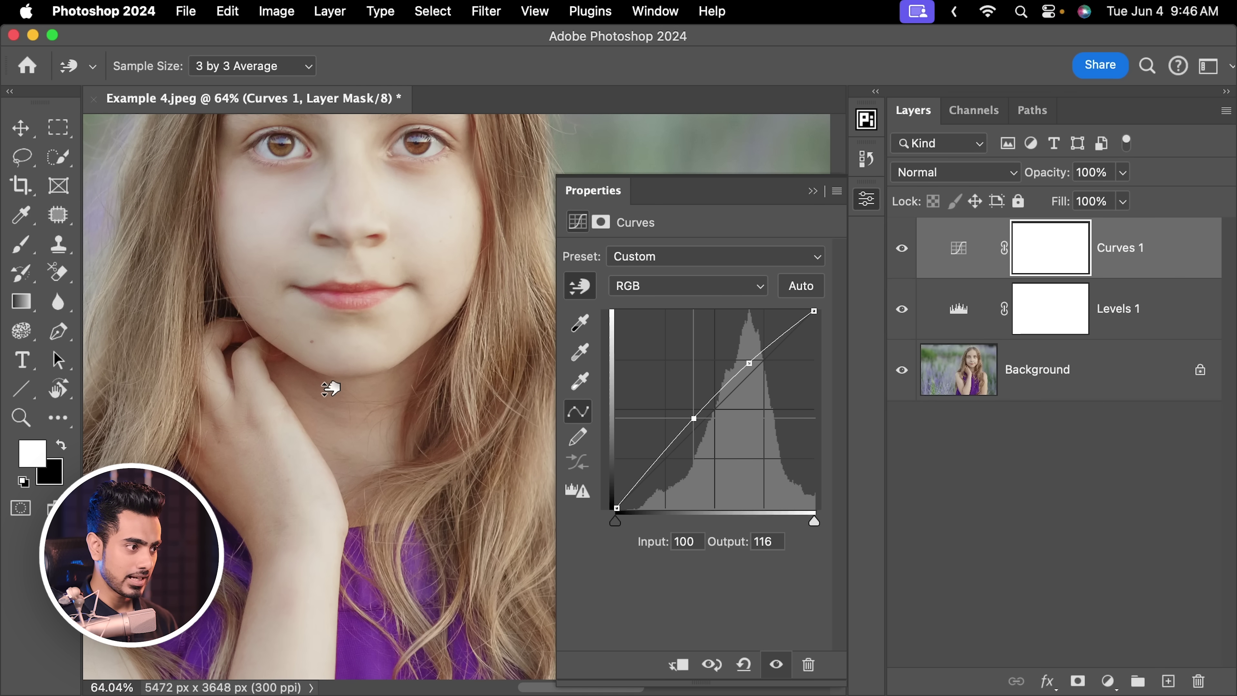
left_click_drag(330, 389, 333, 404)
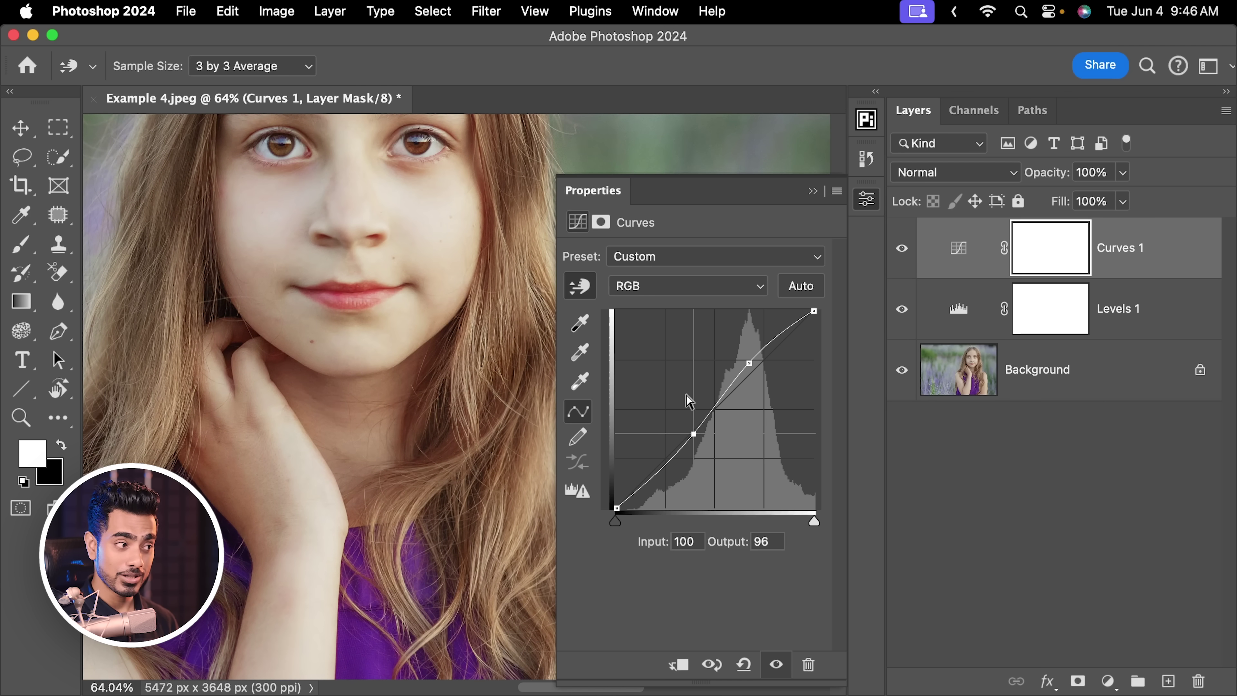
scroll(458, 342, "down", 3)
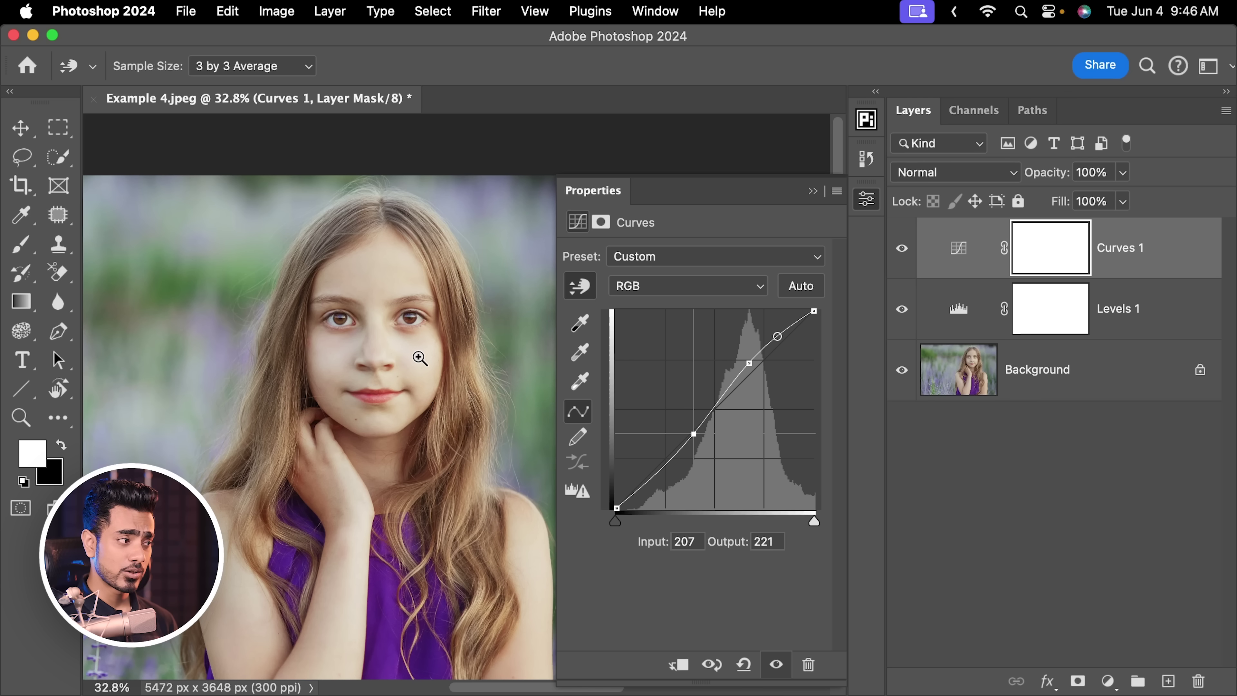
Step: Tone down the cheek highlight with the on-image adjustment, placing a Curves 1 point at input 208, output about 214
left_click_drag(431, 346, 395, 299)
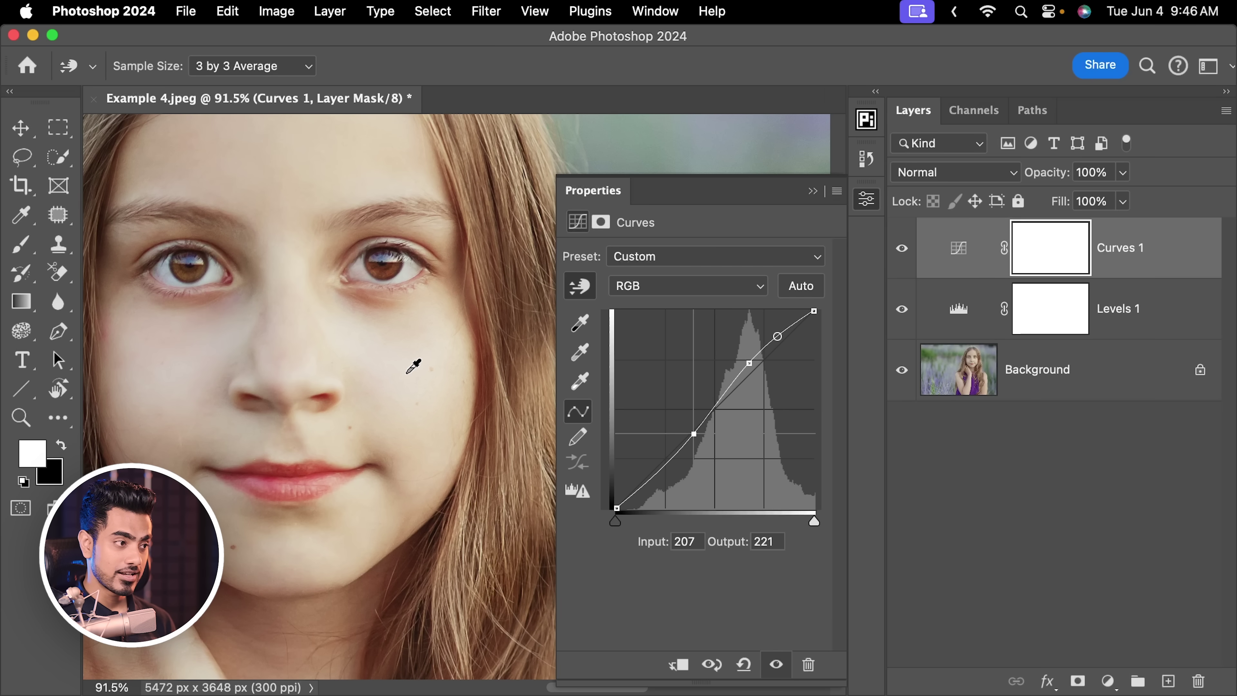
left_click(408, 372)
left_click_drag(408, 373, 408, 379)
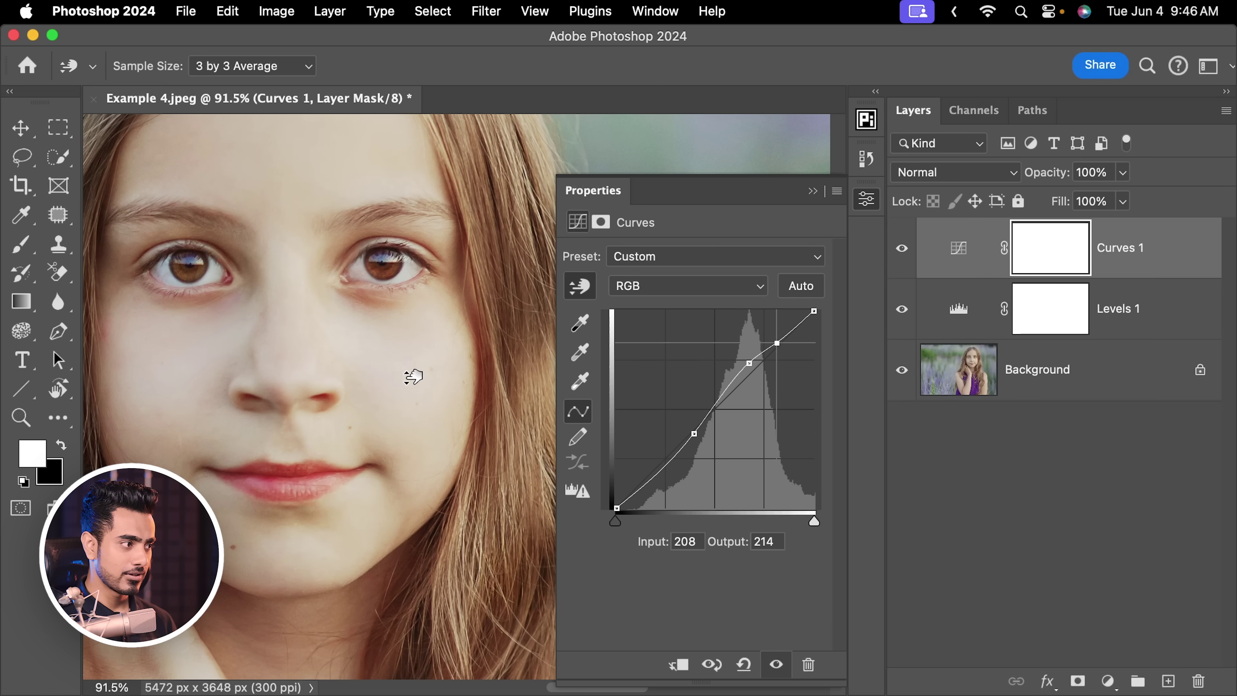
scroll(457, 330, "down", 2)
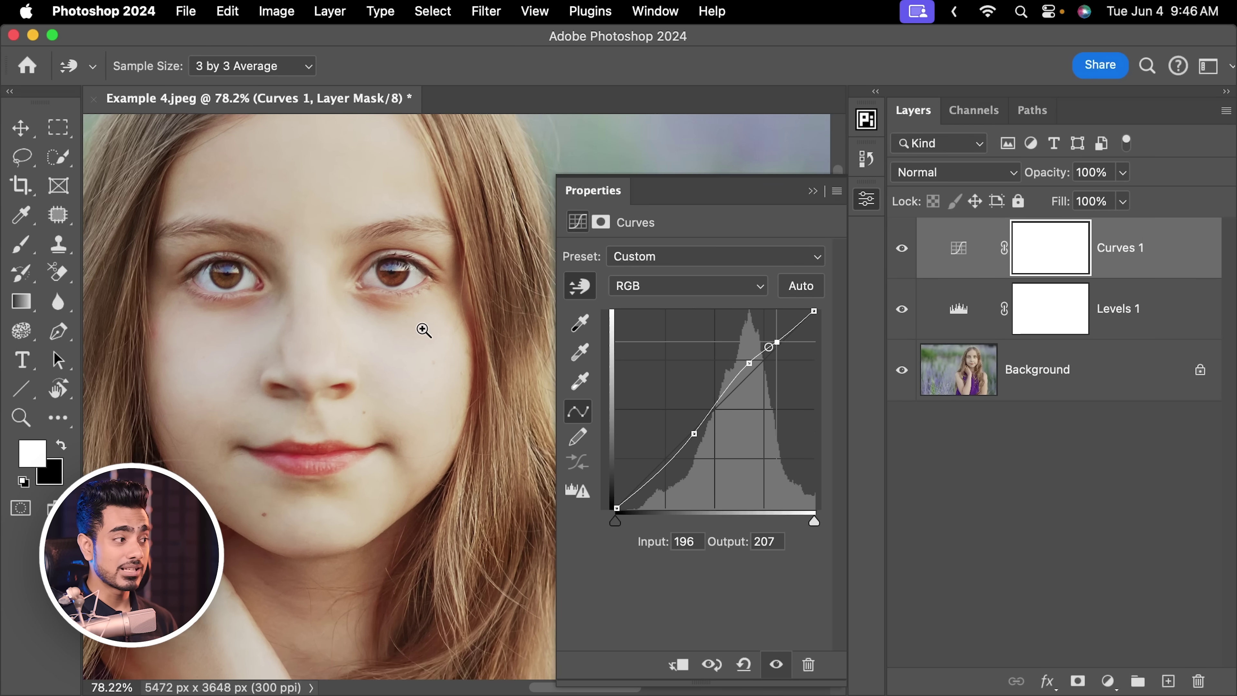
left_click_drag(422, 331, 430, 386)
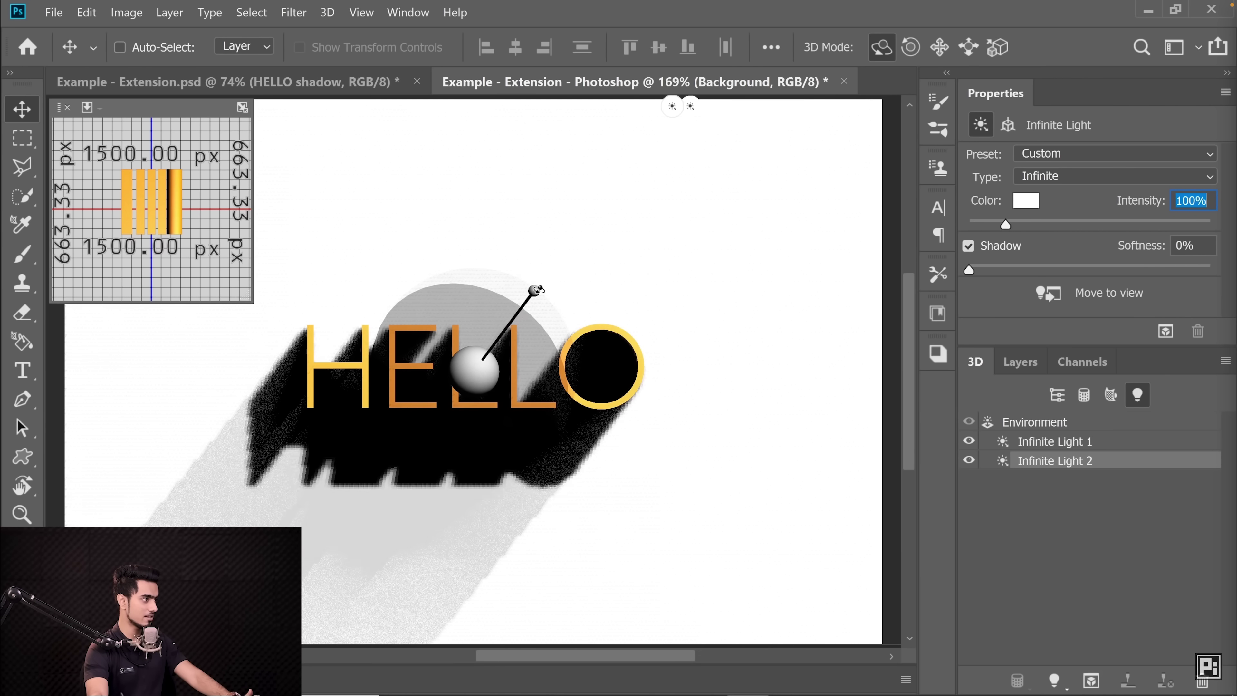
Step: Rotate Infinite Light 2 in the HELLO document to change the direction of the 3D text's shadow
mouse_move(538, 290)
left_mouse_down()
mouse_move(544, 271)
mouse_move(555, 266)
mouse_move(538, 291)
mouse_move(556, 279)
left_mouse_up()
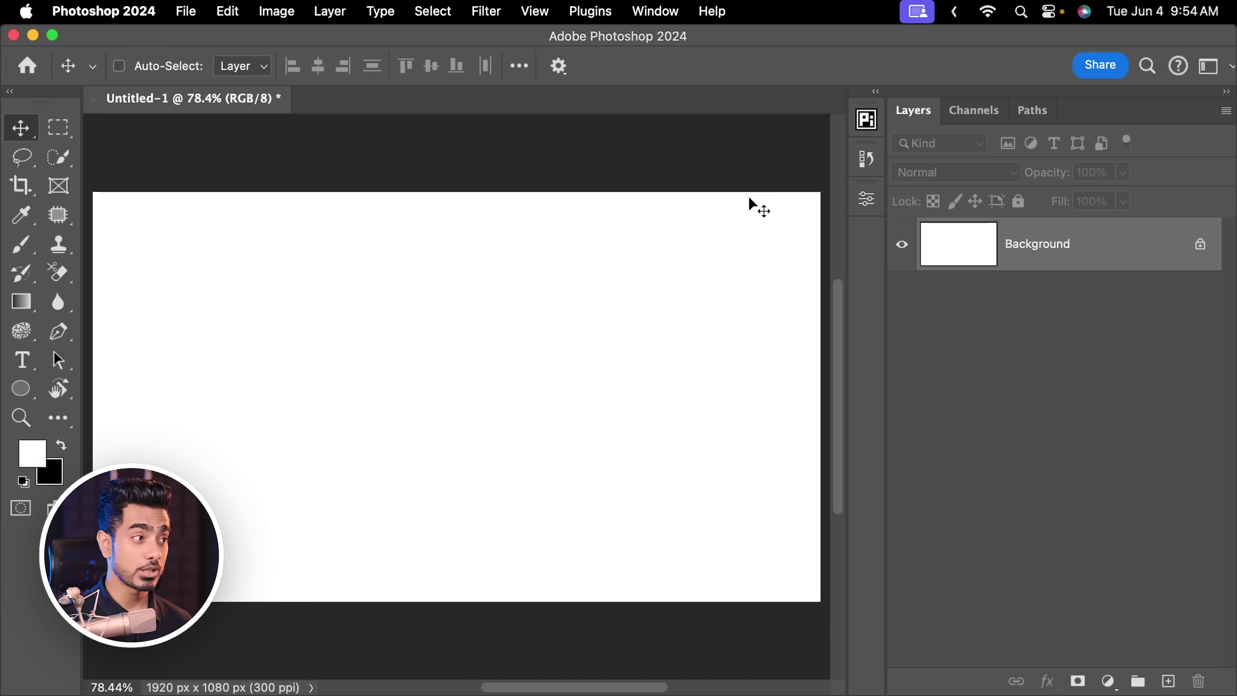
Step: Check the available workspaces for 3D, and in Chrome read Adobe's explanation of why Photoshop's 3D features are being discontinued
left_click(657, 11)
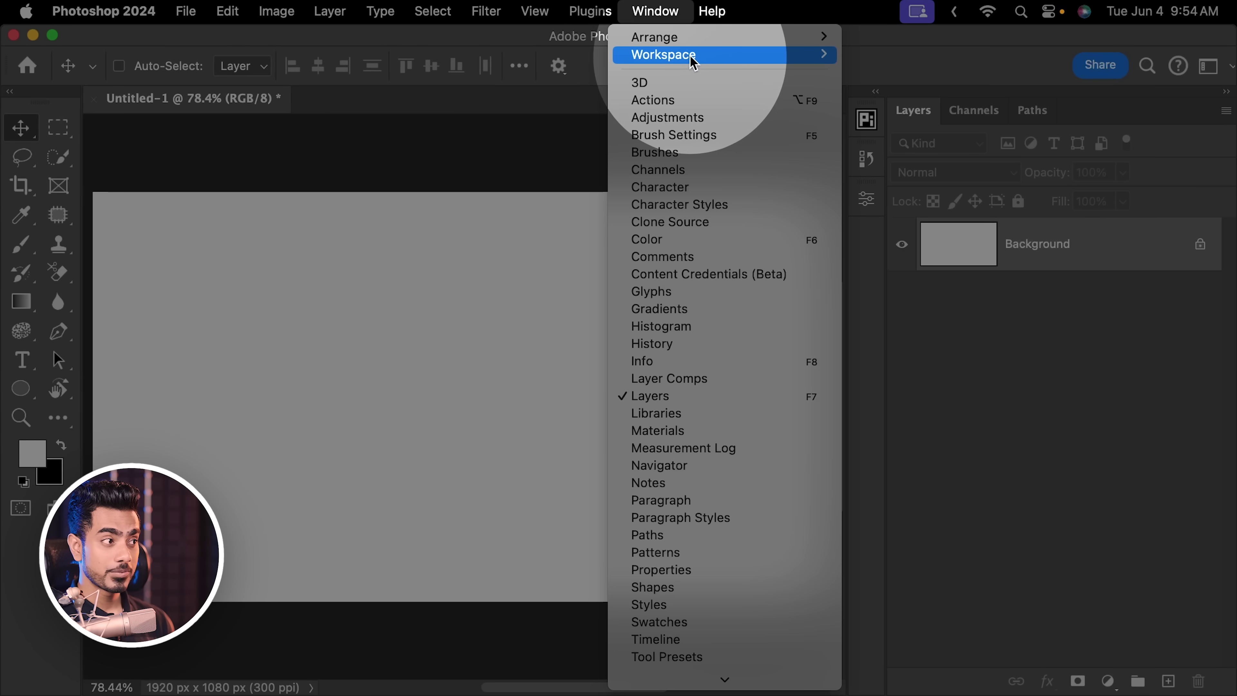
mouse_move(773, 54)
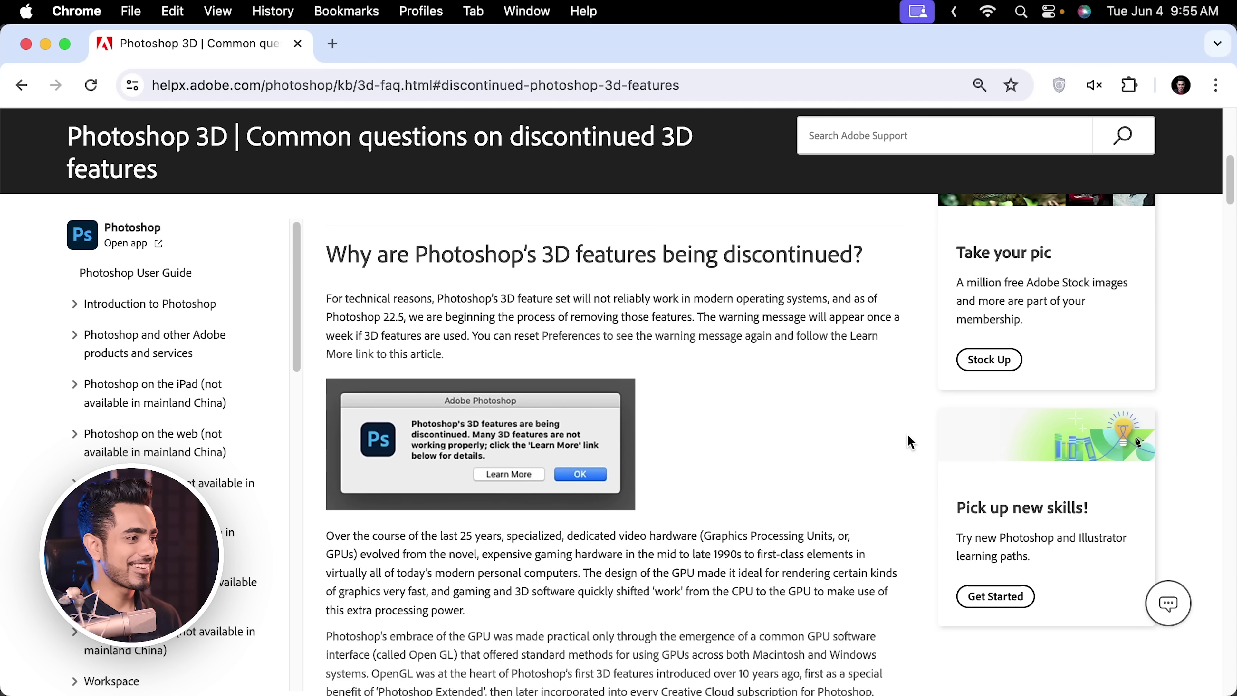
scroll(910, 441, "up", 2)
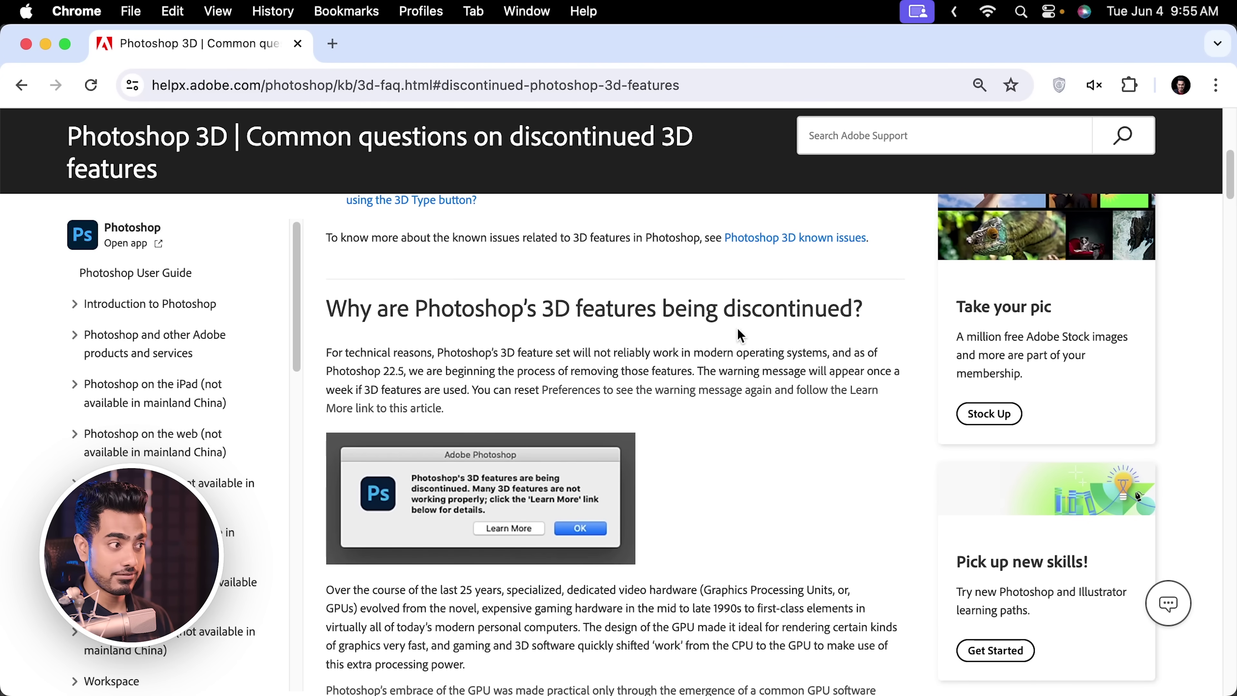
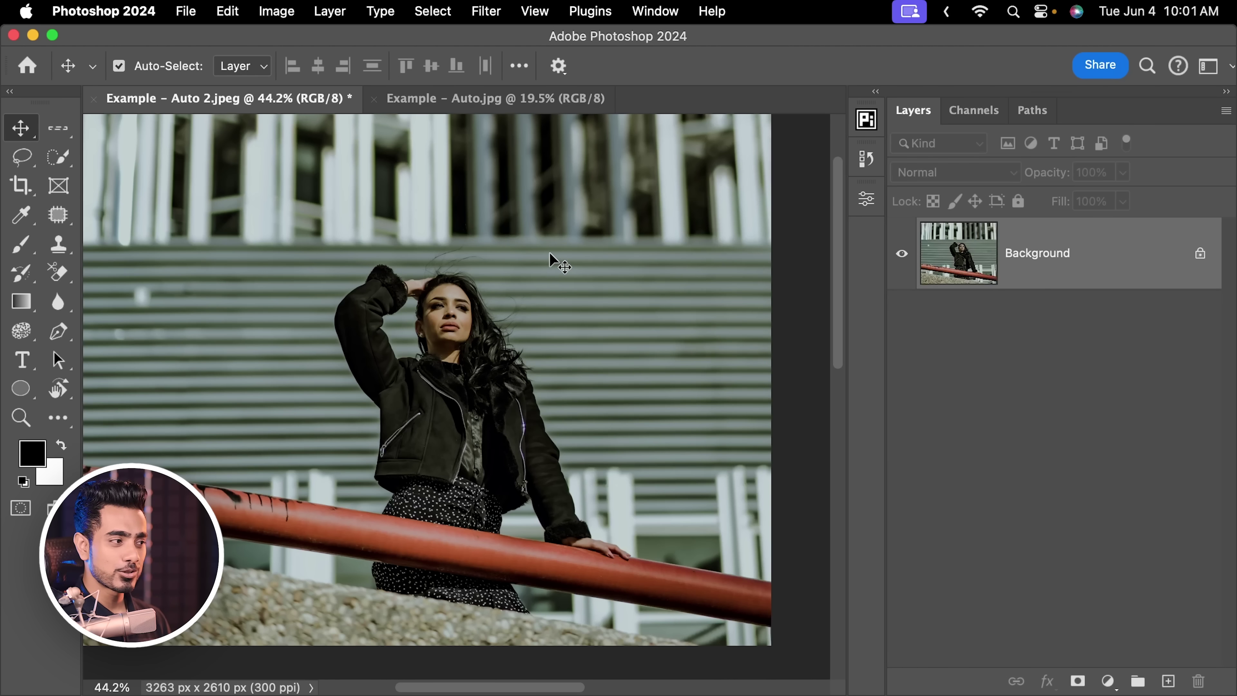
Step: Try the Auto Color correction on the Background layer, and undo it
left_click(285, 17)
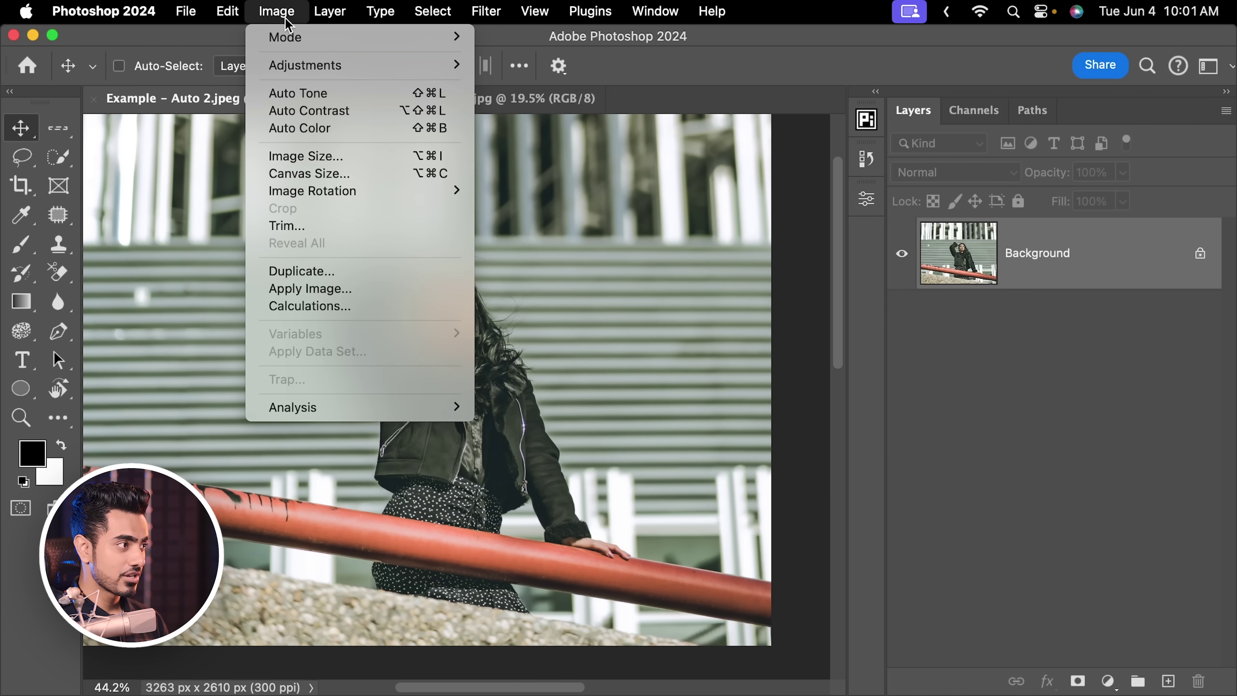
left_click(317, 128)
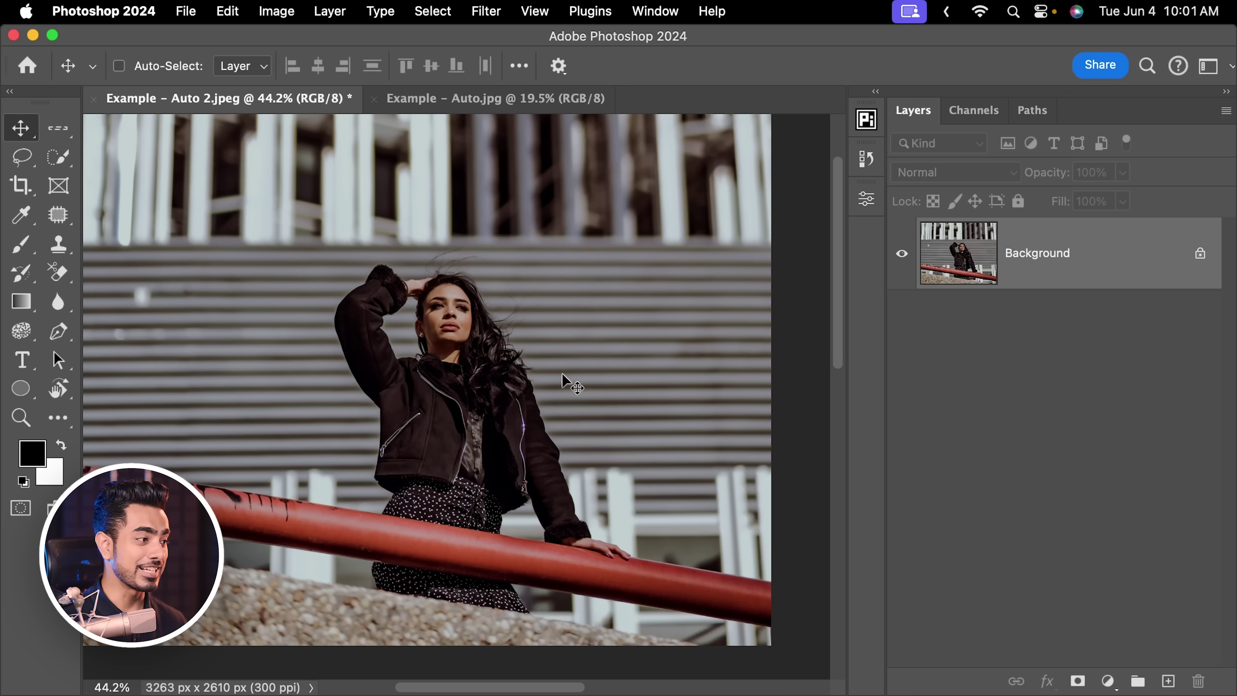
key("super+z")
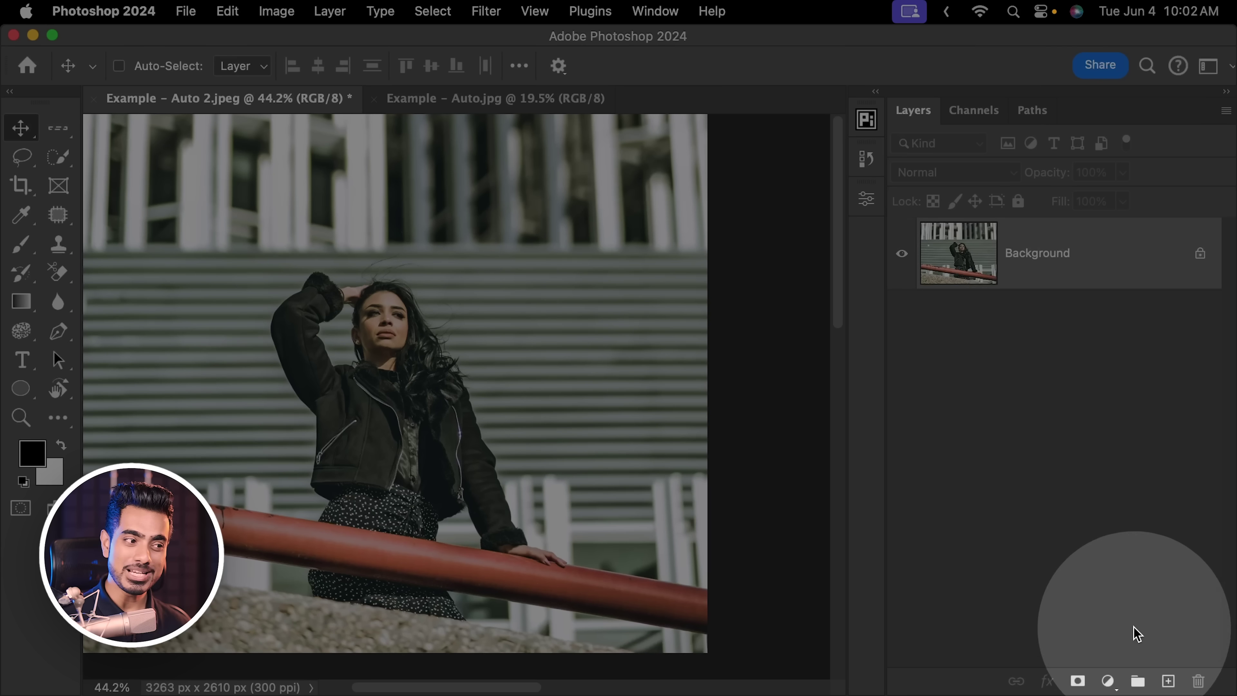
Step: Add a Curves adjustment layer above the Background and set its auto correction to Find Dark & Light Colors with Snap Neutral Midtones
left_click(1109, 681)
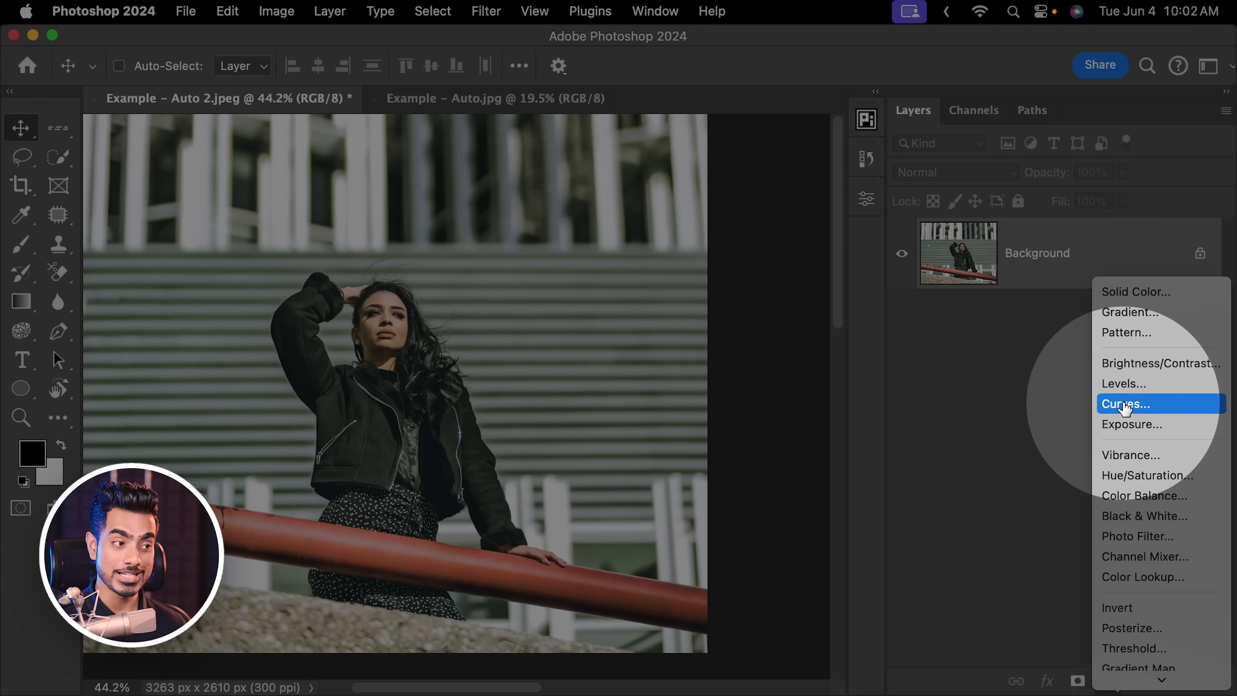
left_click(1091, 407)
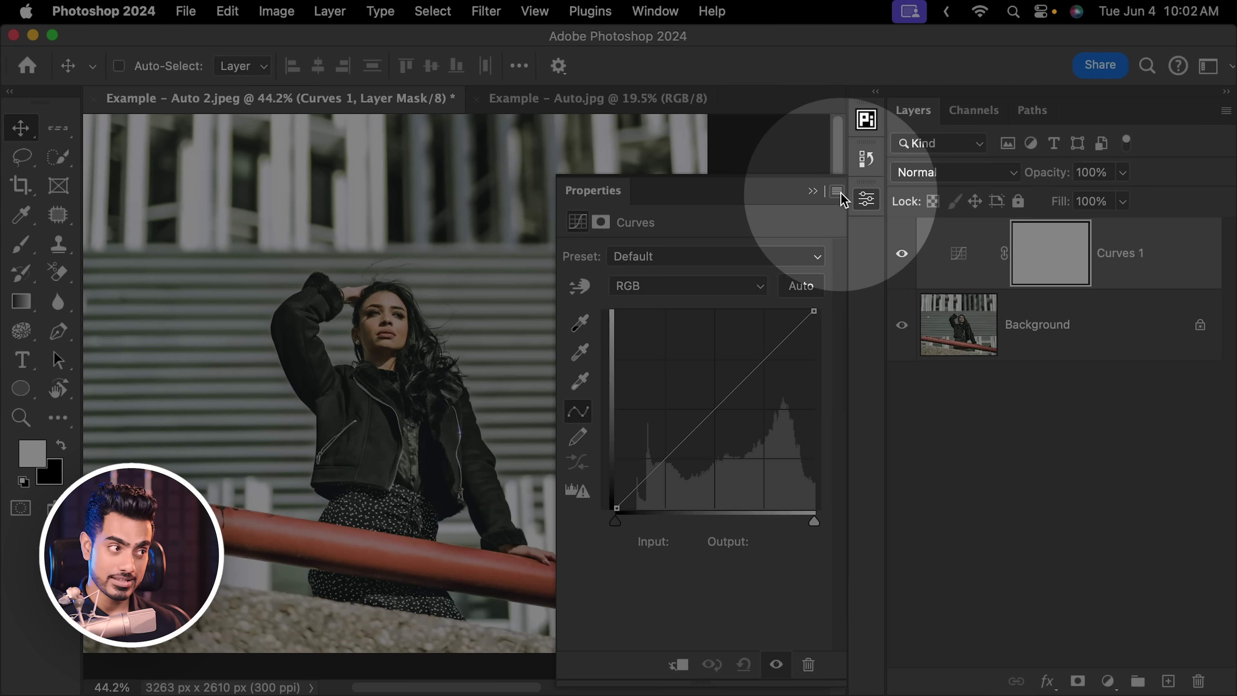
left_click(836, 191)
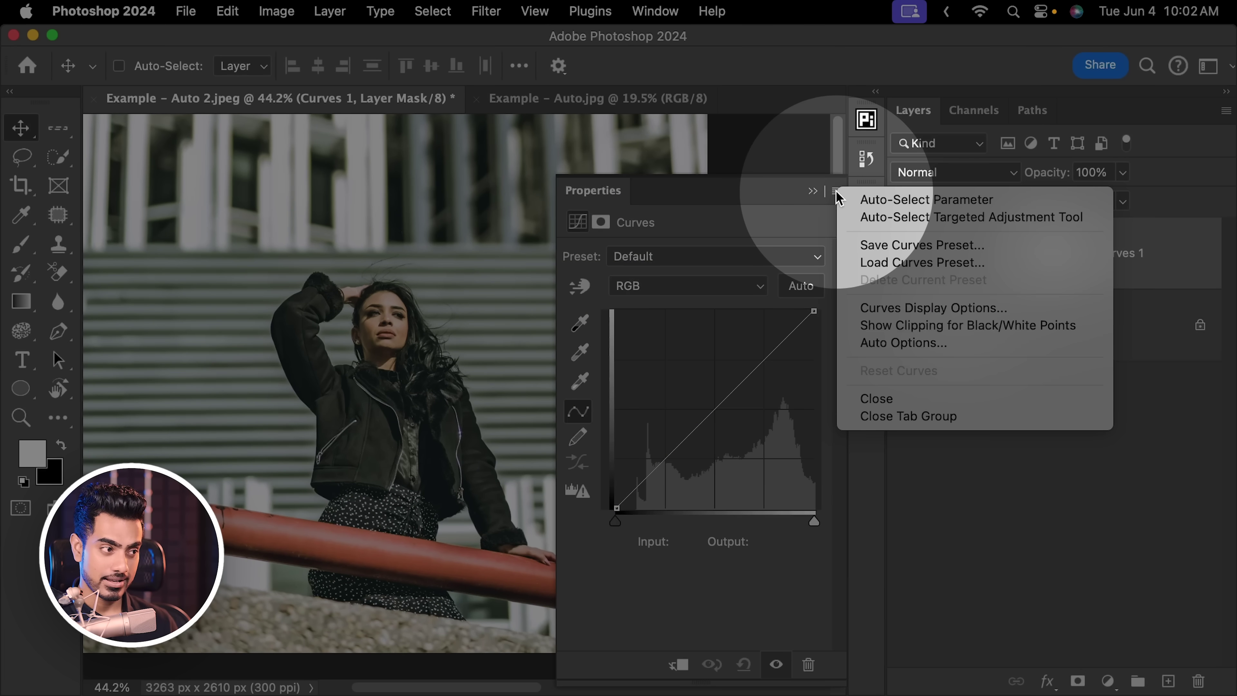
left_click(884, 343)
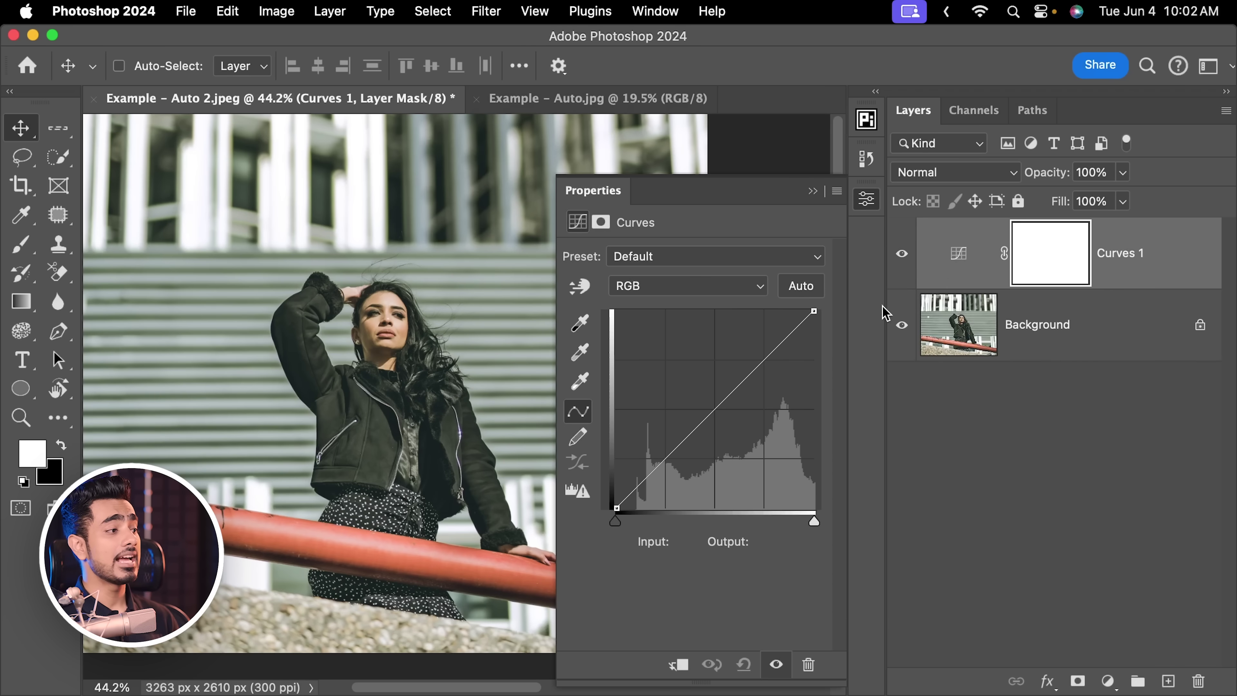
left_click_drag(978, 329, 687, 220)
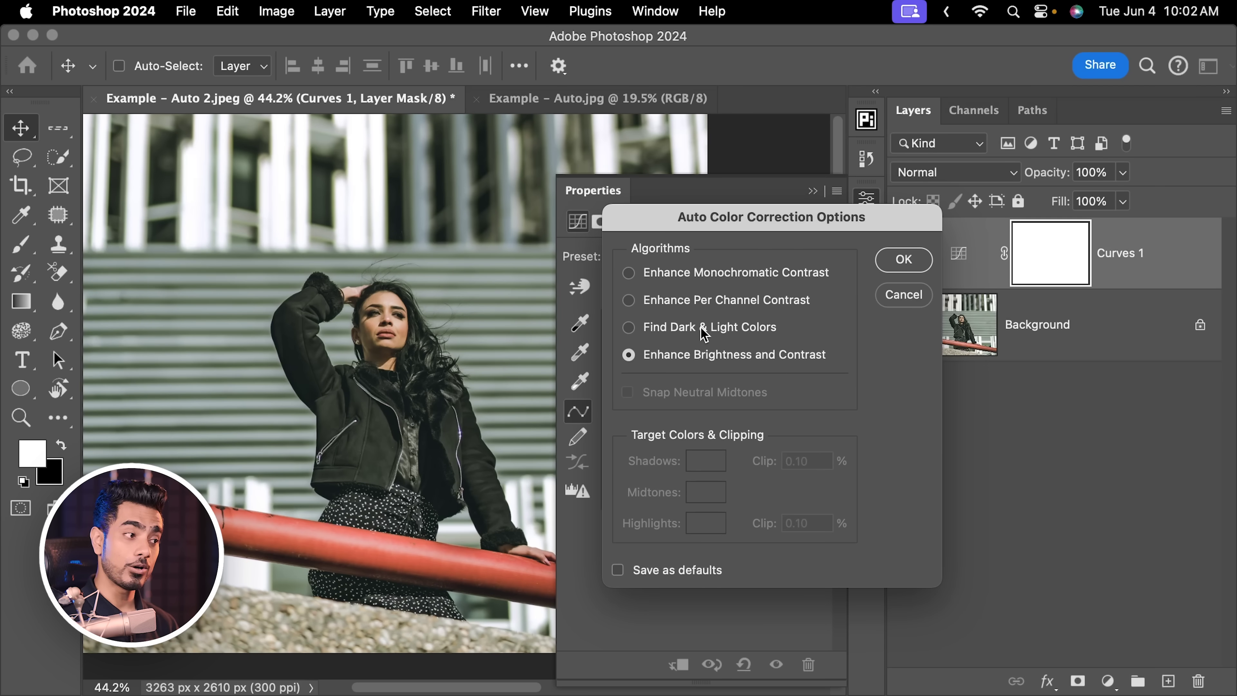
left_click(703, 335)
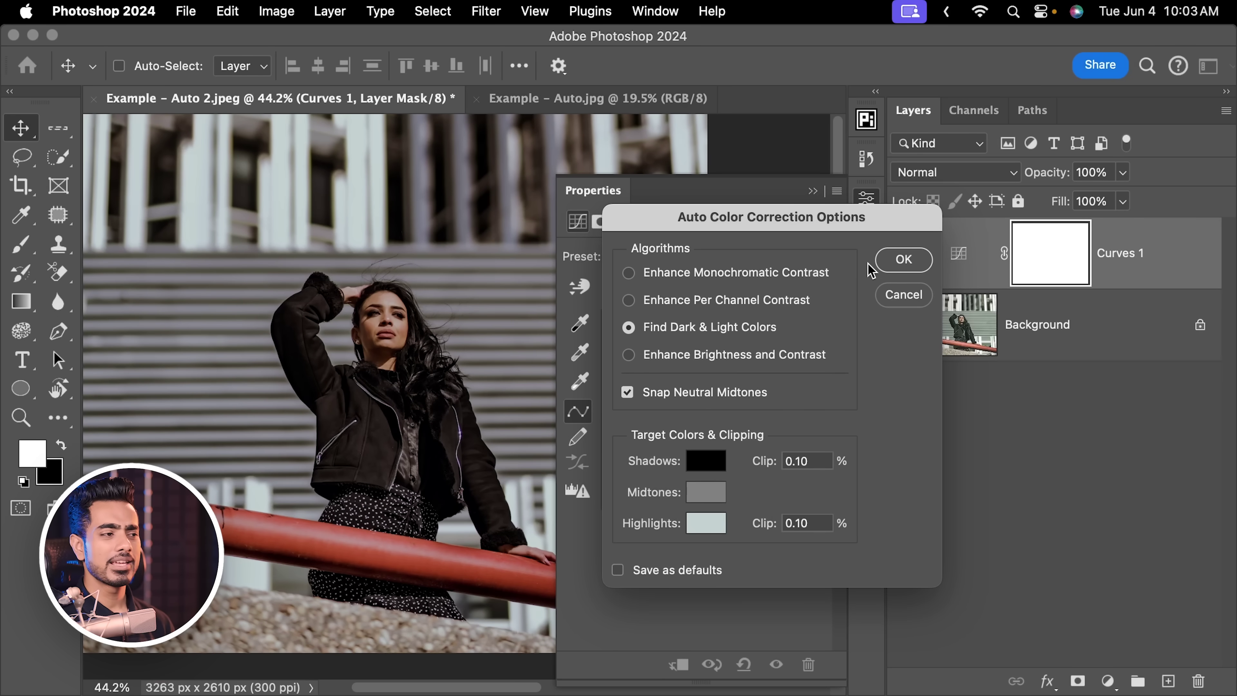
left_click(903, 259)
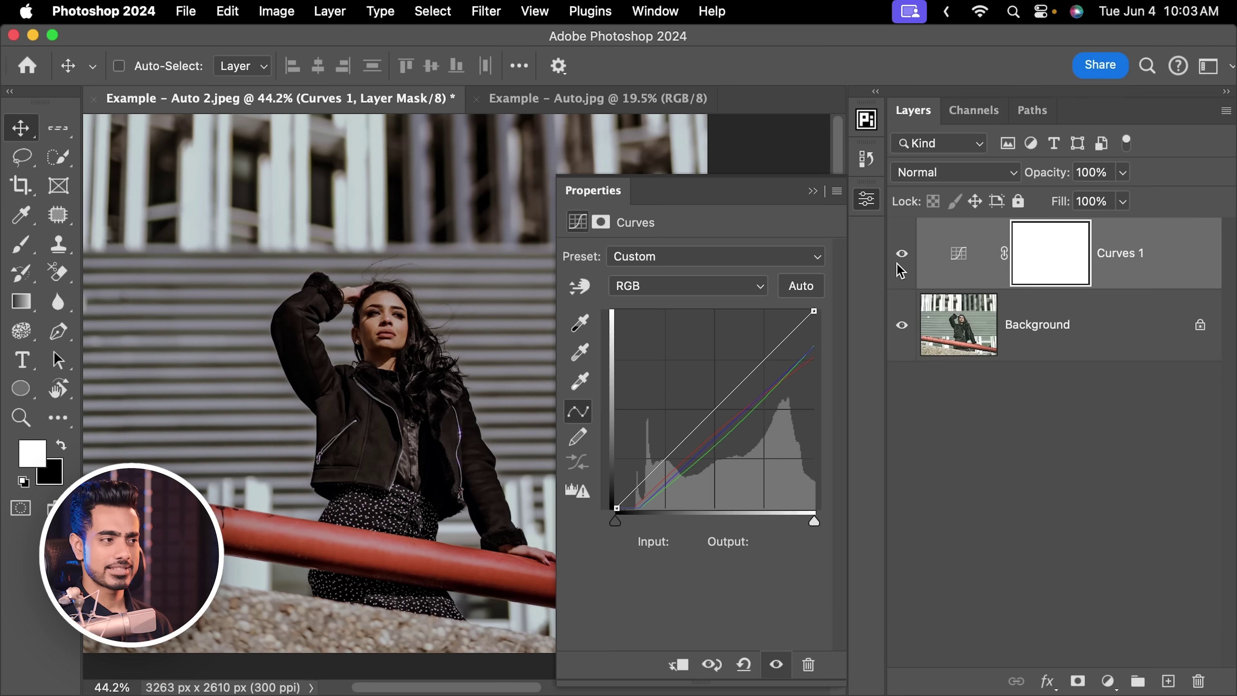
Step: Raise the black point of the Curves 1 RGB curve to output 15 at input 0 to lift the shadows
scroll(462, 365, "up", 2)
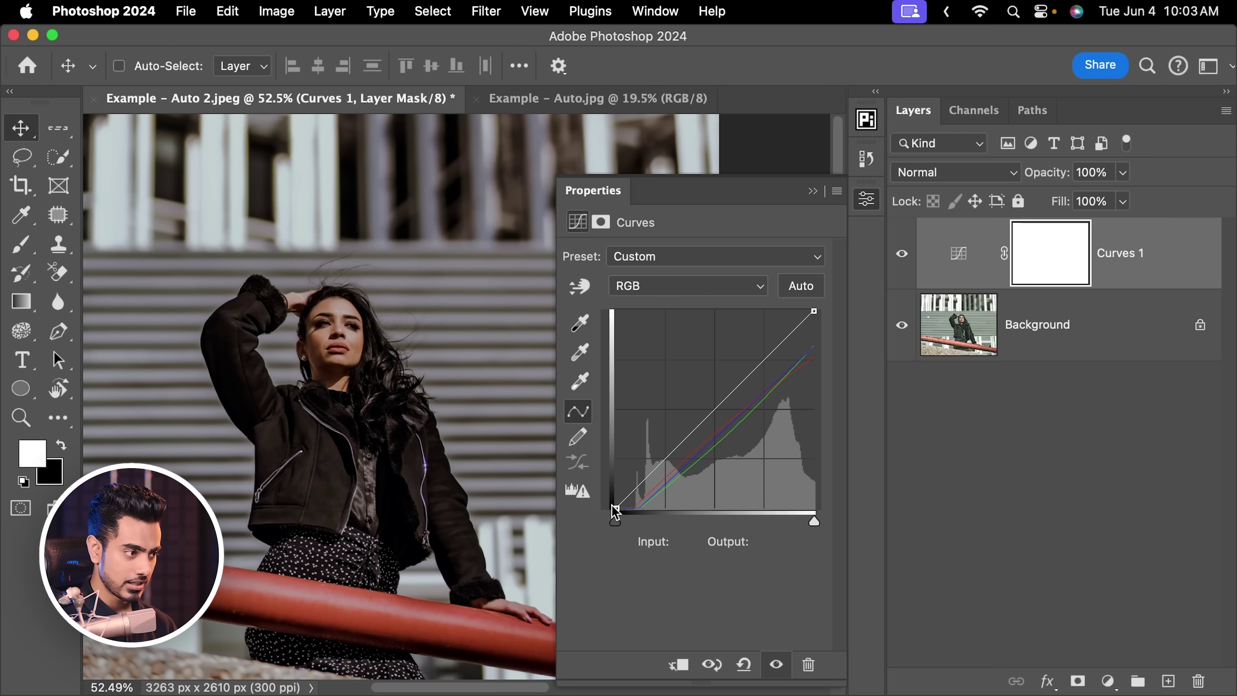
left_click(616, 507)
left_click_drag(614, 506, 613, 494)
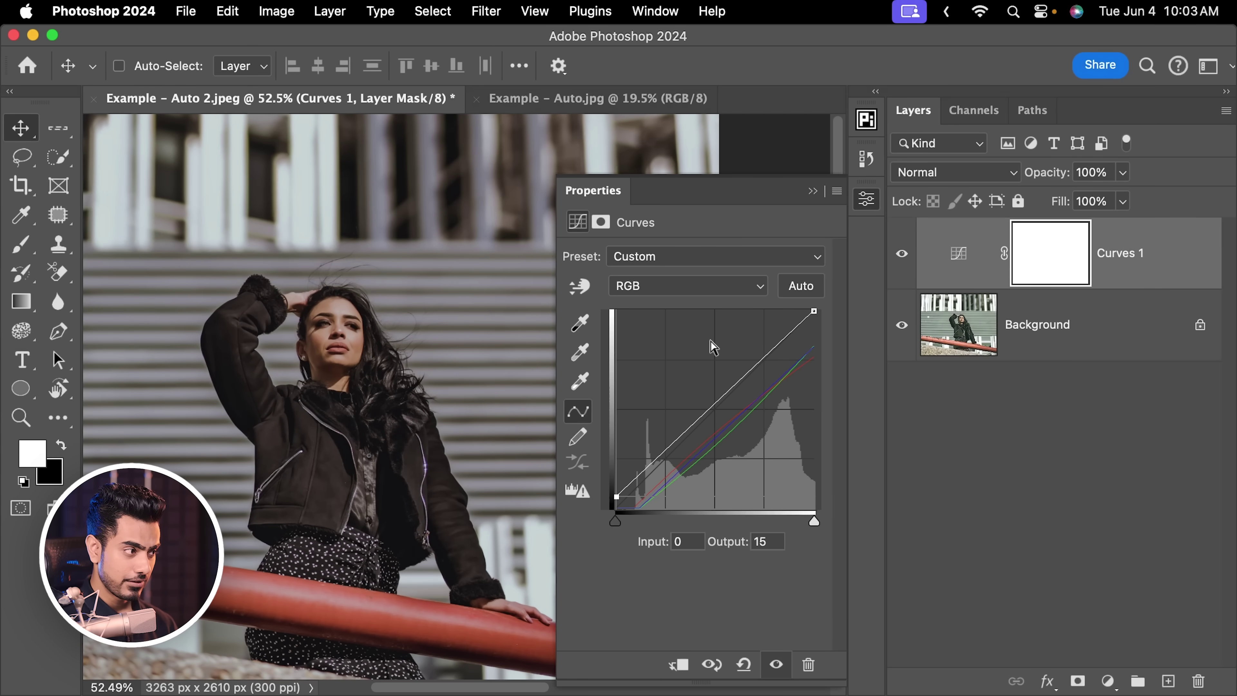
Step: Brighten the woman's facial skin with the Curves 1 on-image adjustment, placing a point at input 159, output 194
scroll(339, 306, "up", 8)
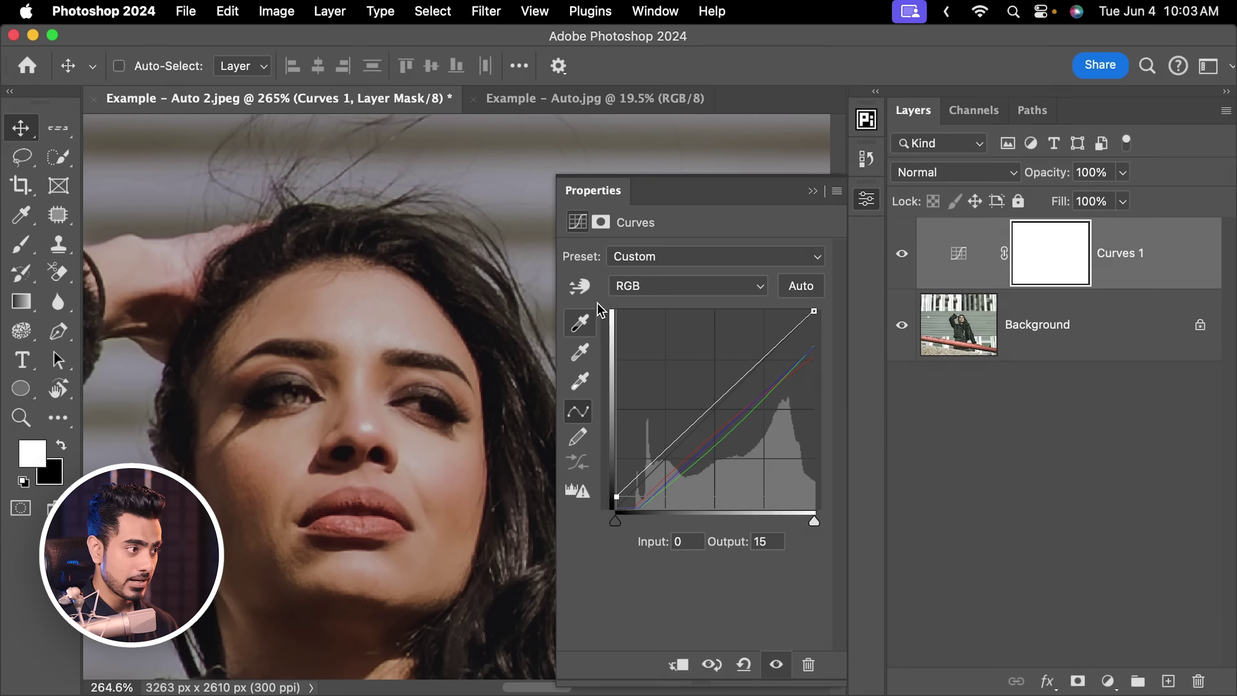
left_click(580, 287)
left_click_drag(375, 321, 383, 287)
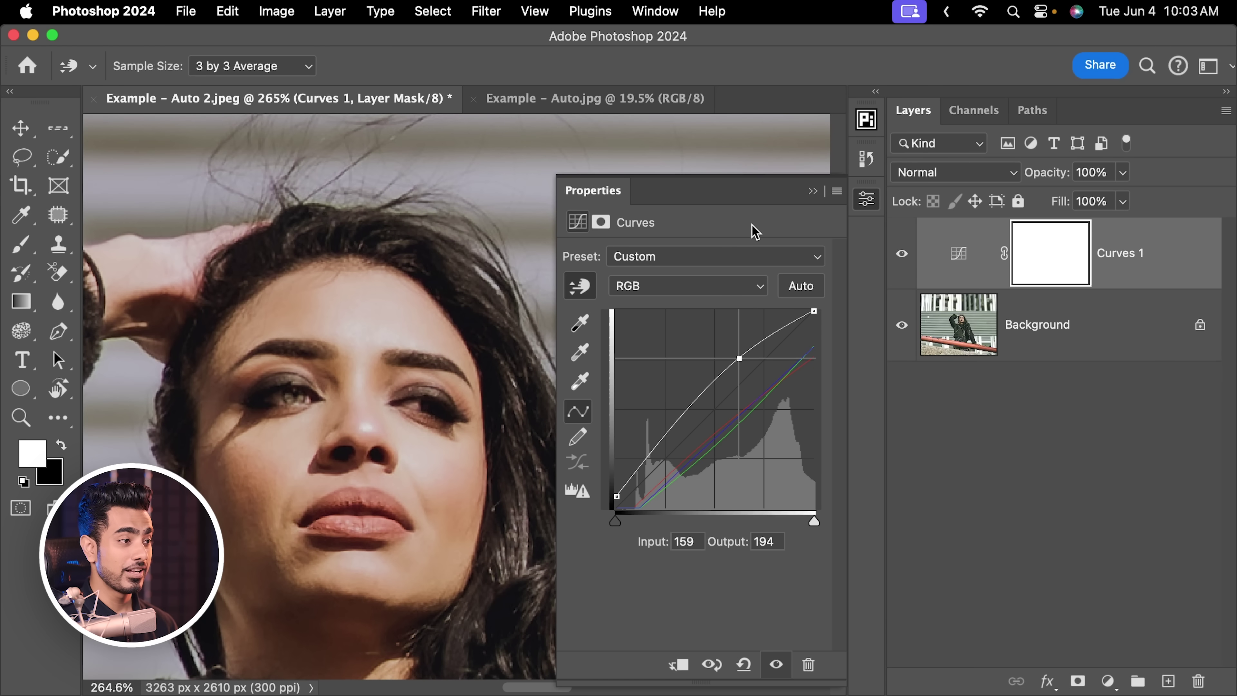
left_click(813, 192)
key("super+0")
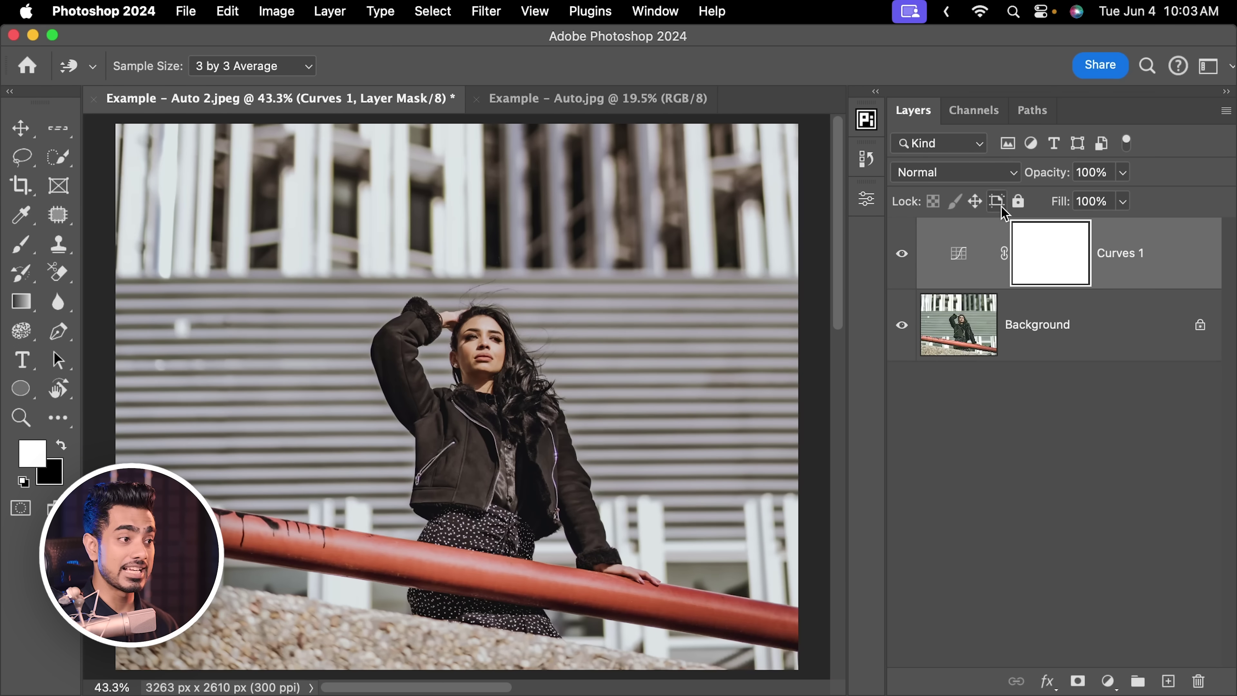
Step: Reopen the Curves 1 settings and lower the skin-tone point at input 159 to output 184
double_click(967, 258)
left_click_drag(678, 184, 831, 212)
mouse_move(893, 395)
left_mouse_down()
mouse_move(893, 382)
mouse_move(892, 393)
left_mouse_up()
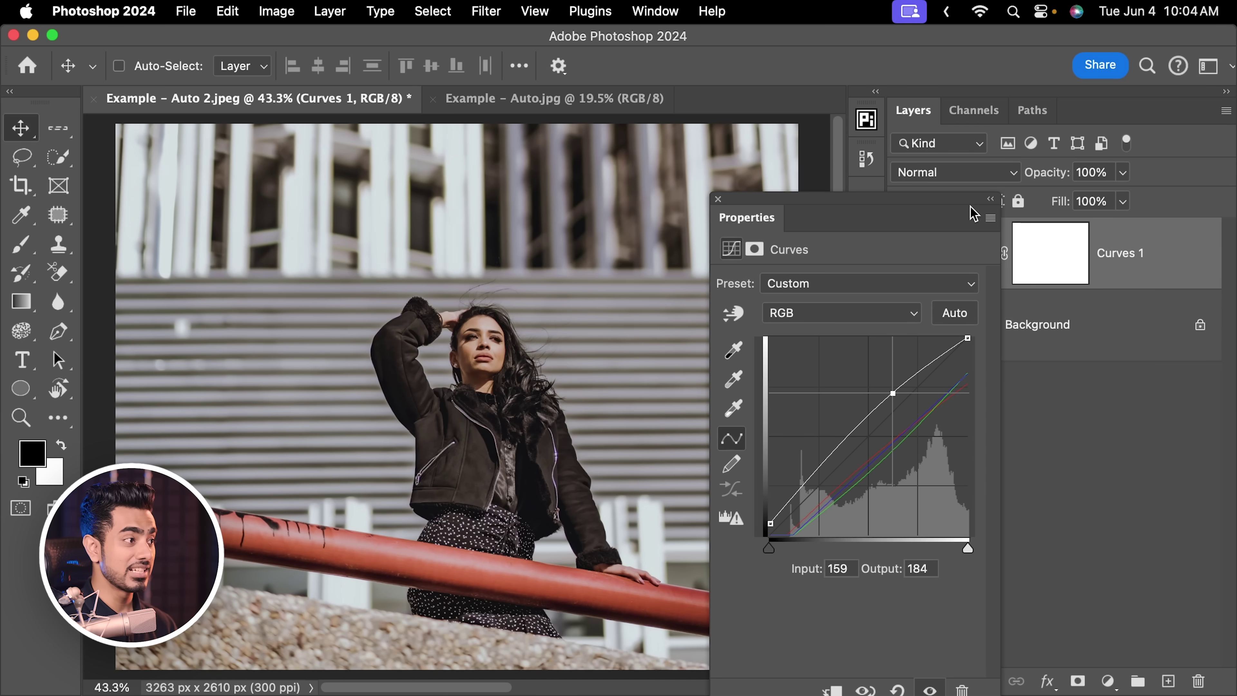
Step: In Example - Auto.jpg, add a Curves adjustment layer and apply the Enhance Brightness and Contrast auto correction
left_click(544, 93)
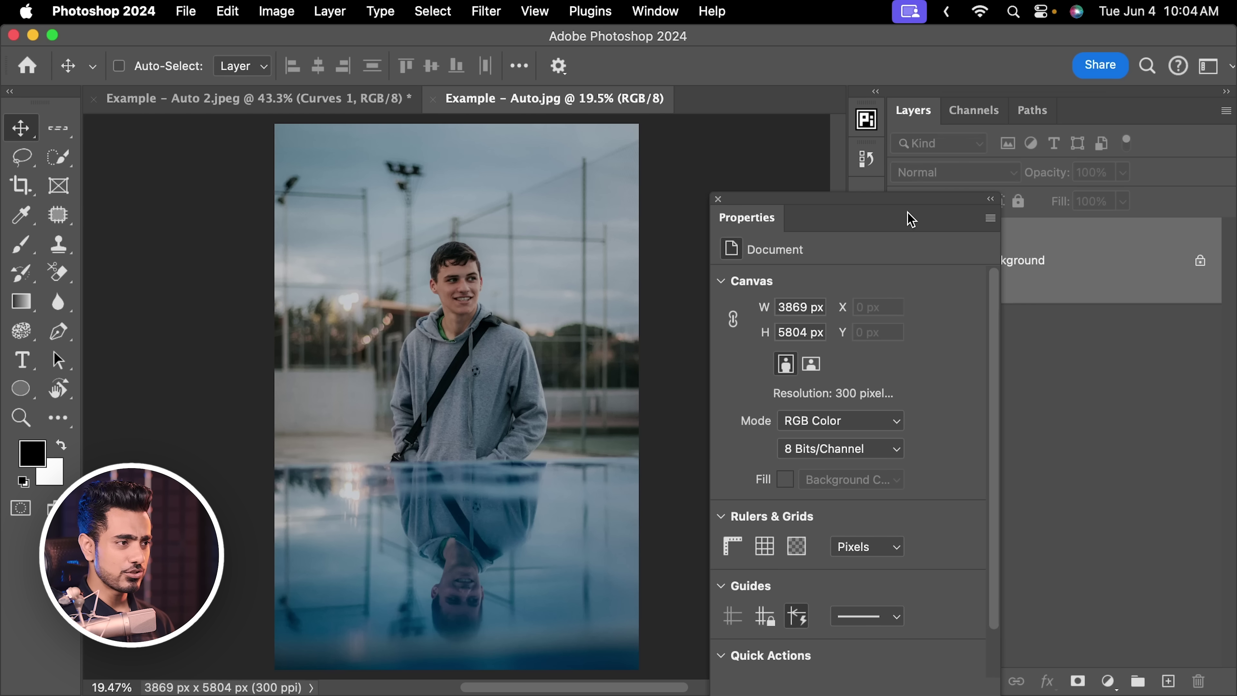
left_click(718, 200)
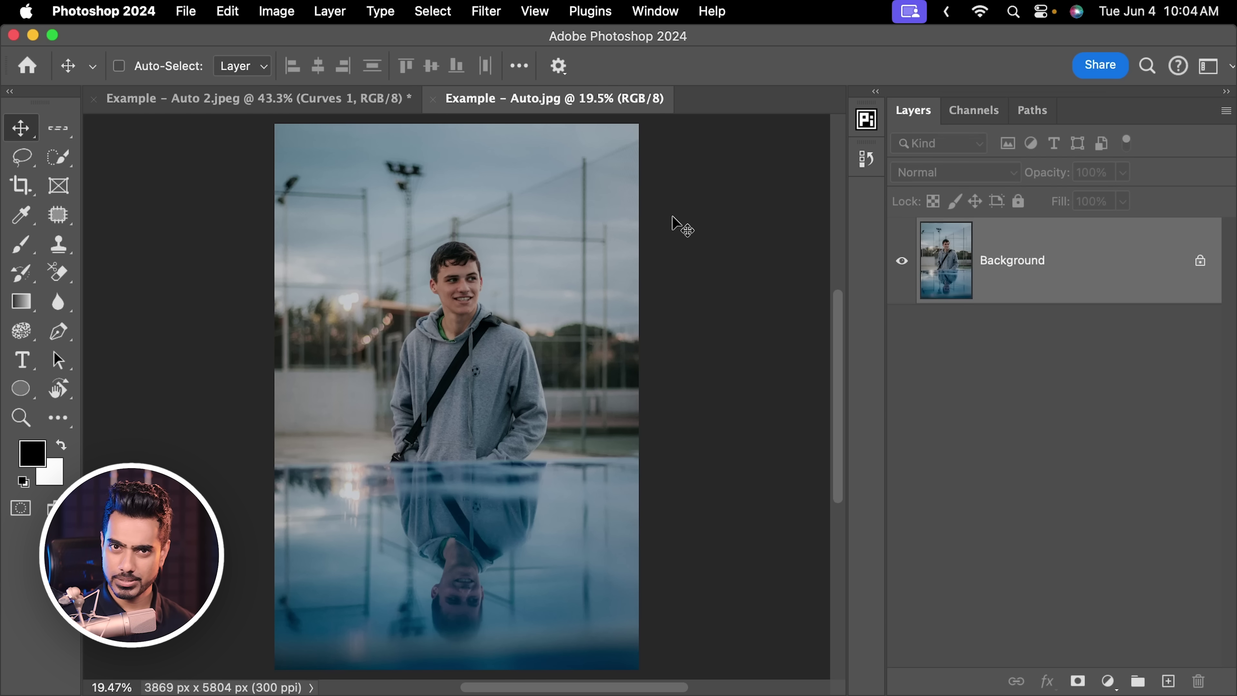
left_click(277, 12)
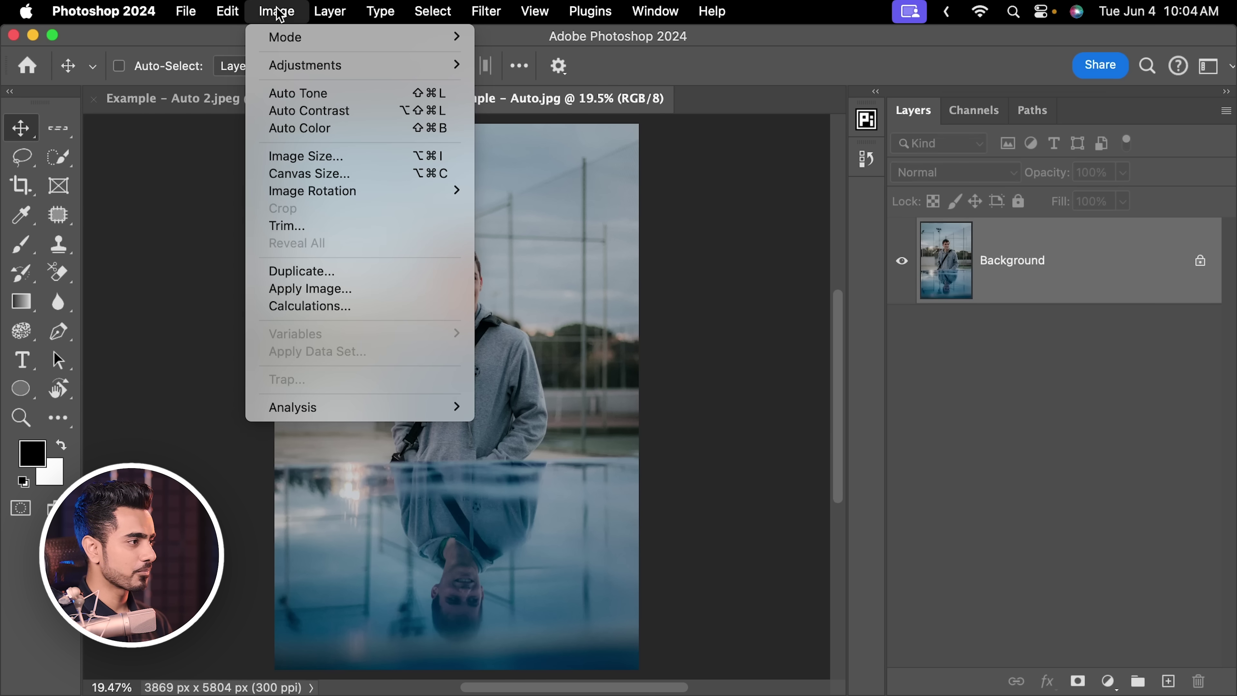
left_click(309, 121)
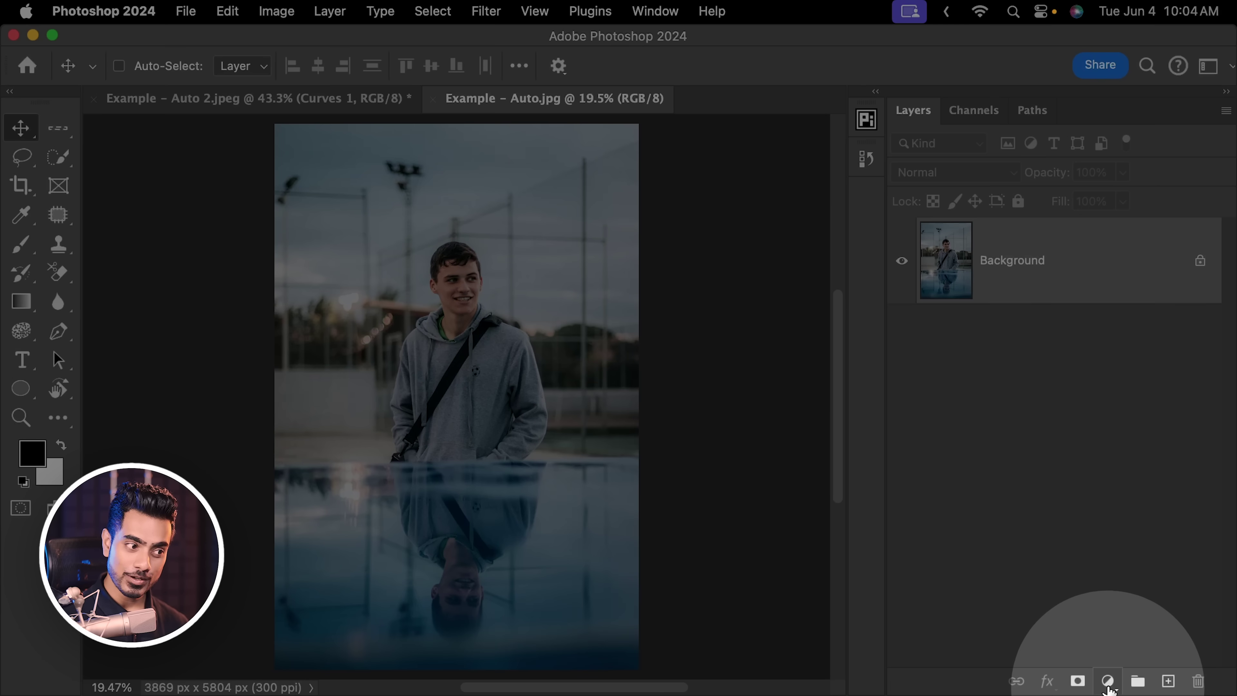
left_click(1107, 680)
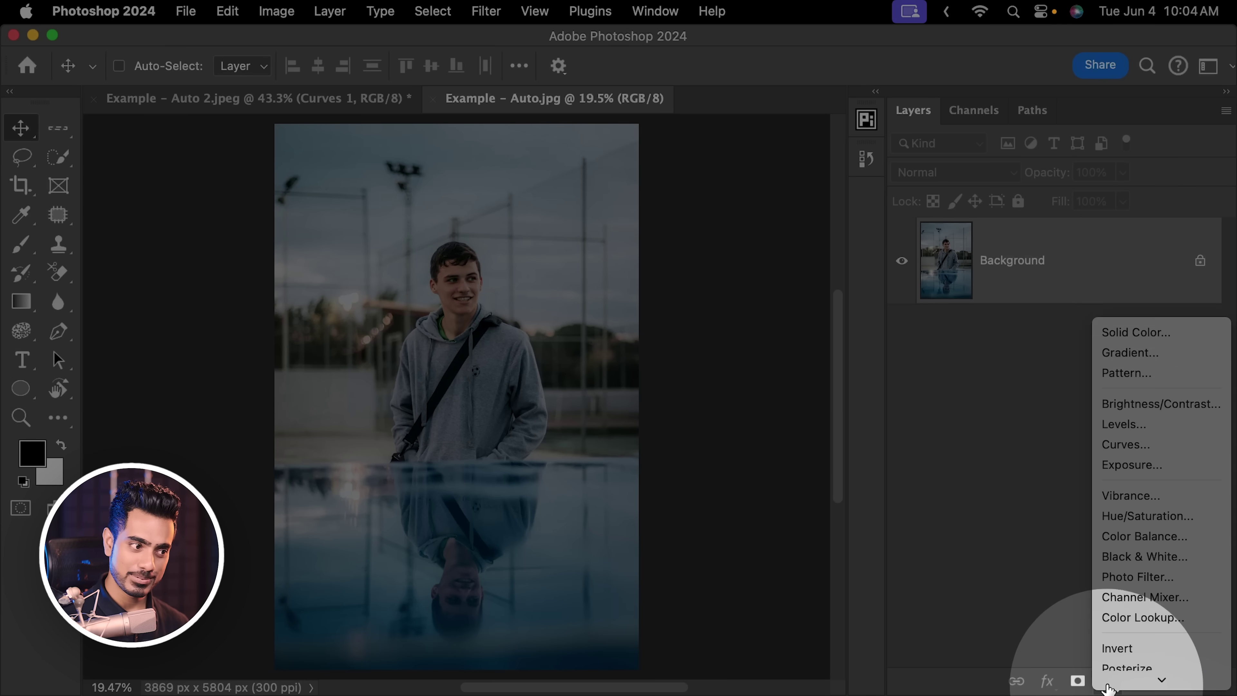
left_click(1144, 410)
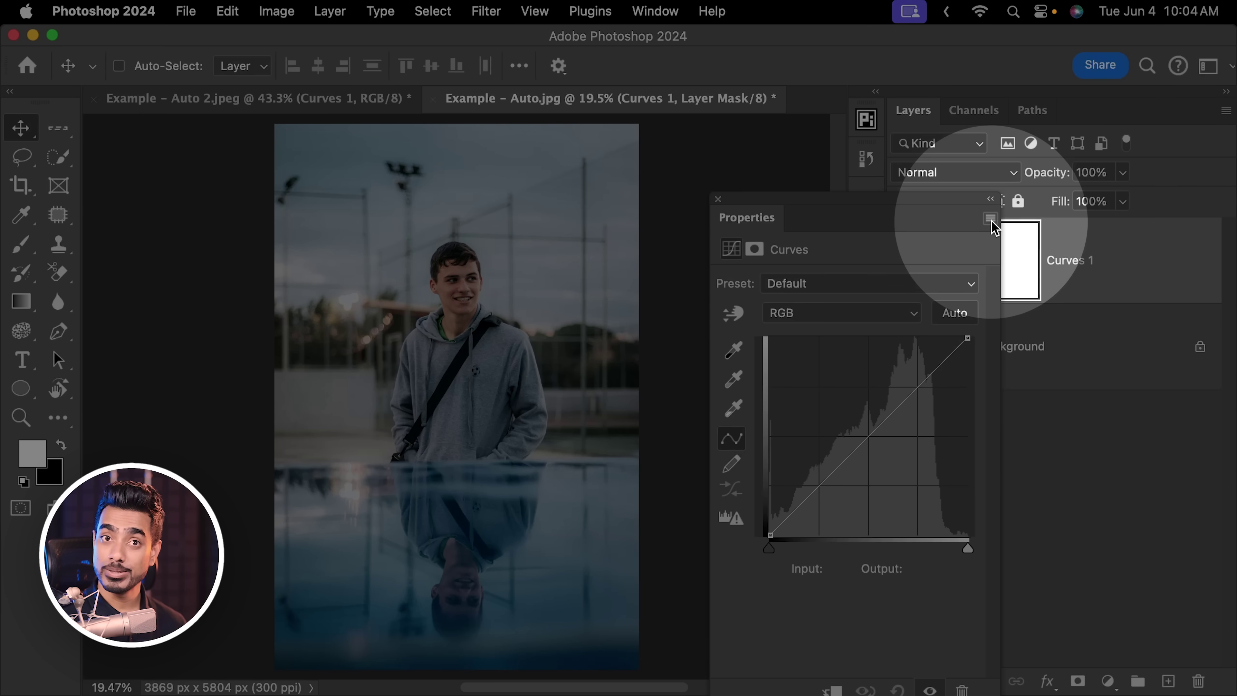
left_click(992, 220)
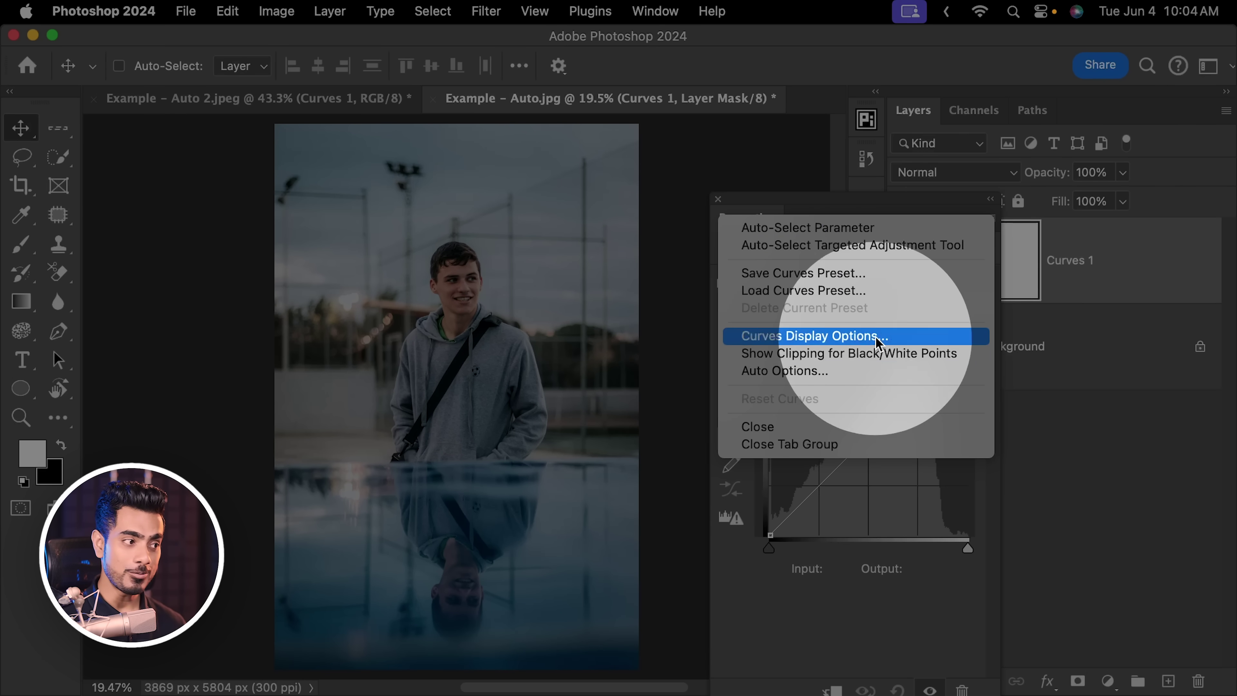
left_click(845, 408)
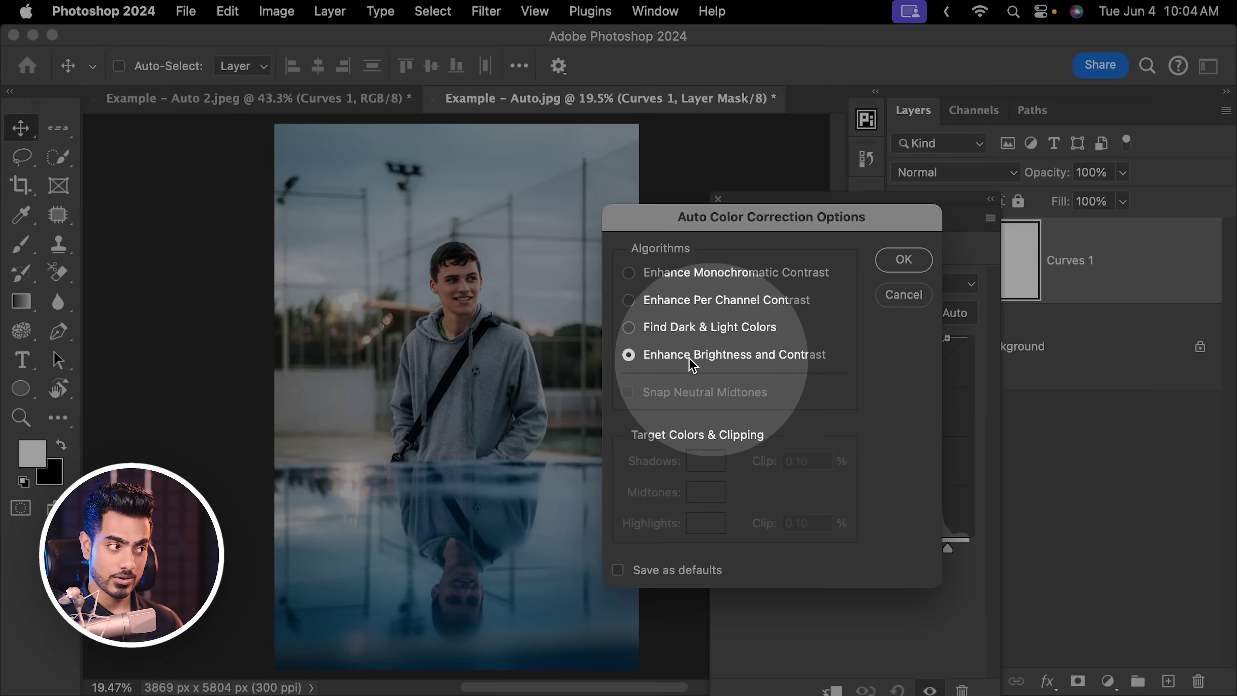
left_click(631, 358)
left_click(904, 263)
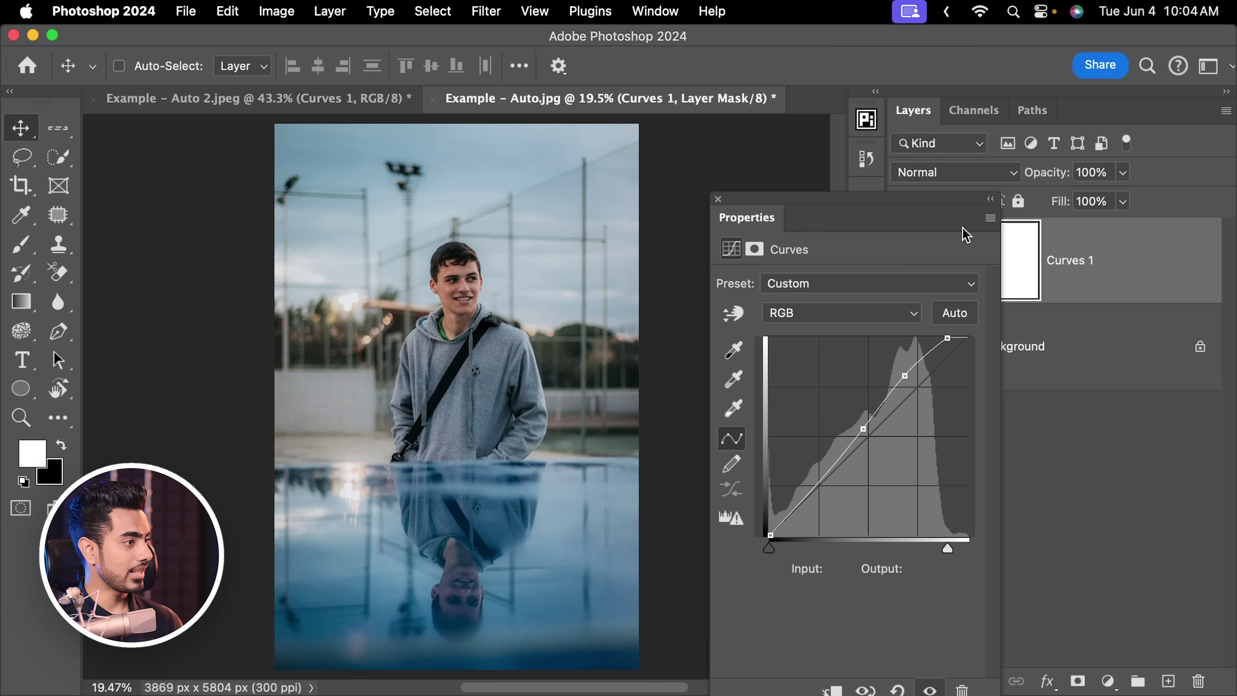
Step: Compare the young man's photo with and without the Curves 1 adjustment
left_click(718, 199)
left_click(906, 264)
left_click(910, 268)
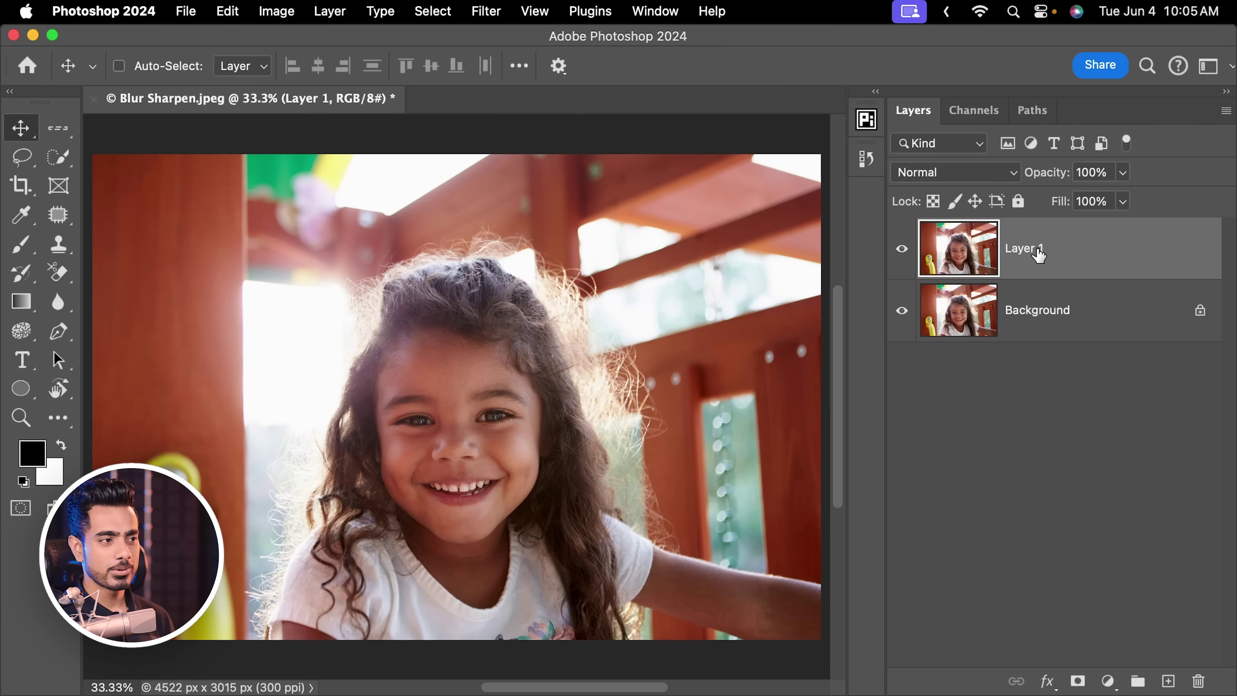
Step: Apply the basic Blur filter to Layer 1 in Blur Sharpen.jpeg and inspect the eye detail
left_click(486, 11)
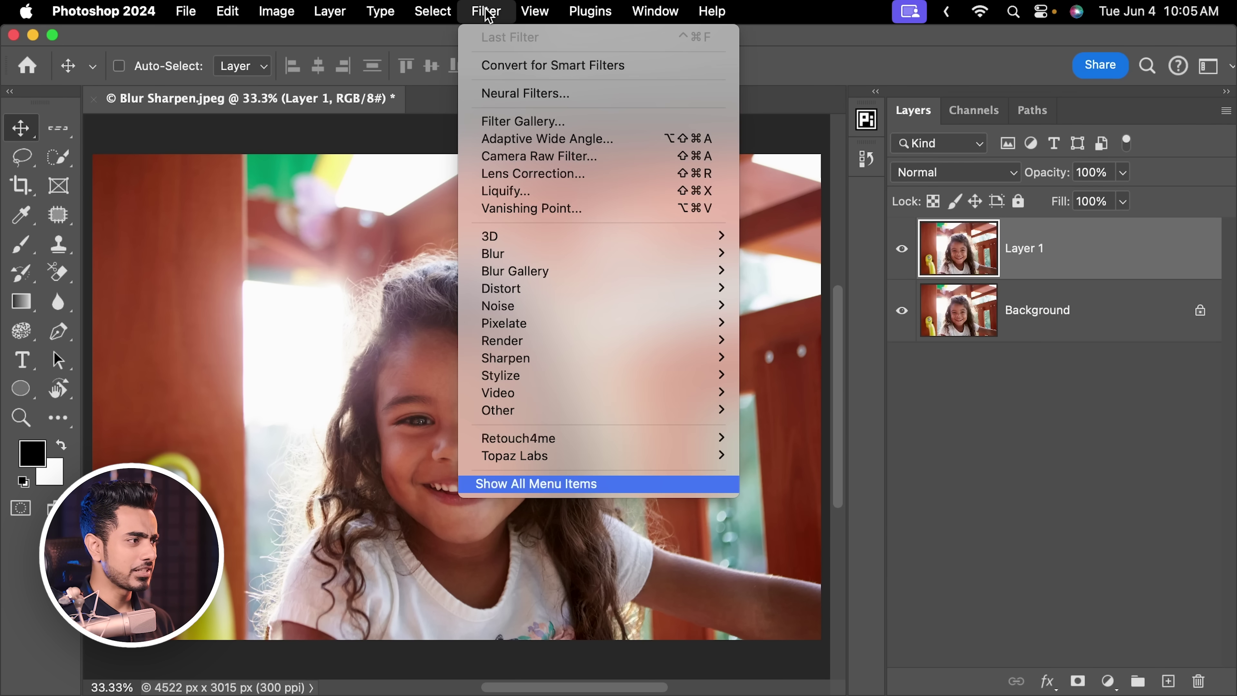
mouse_move(561, 254)
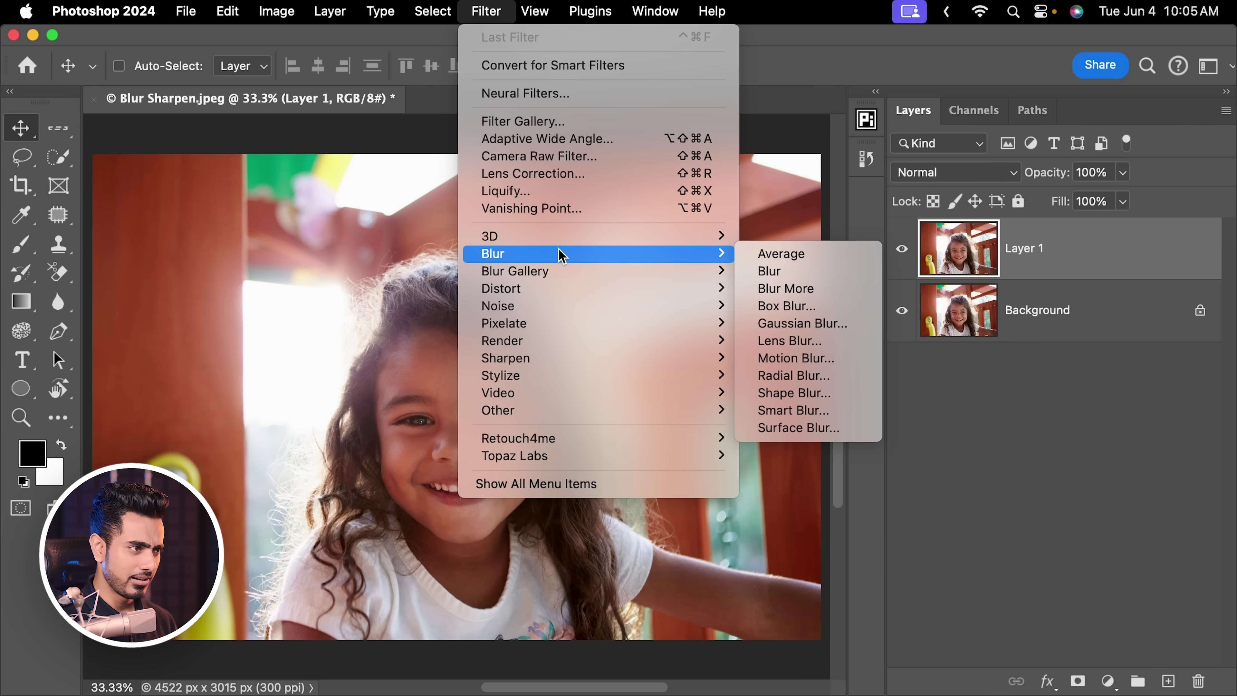
left_click(799, 272)
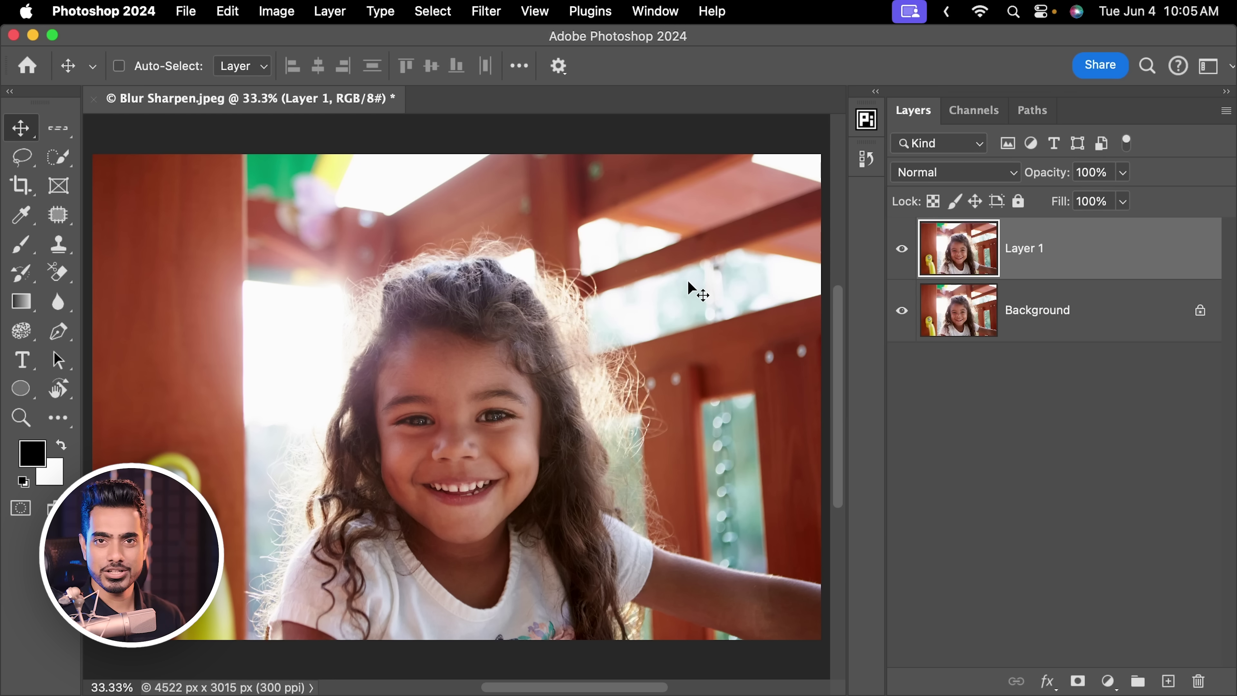
left_click_drag(525, 452, 688, 395)
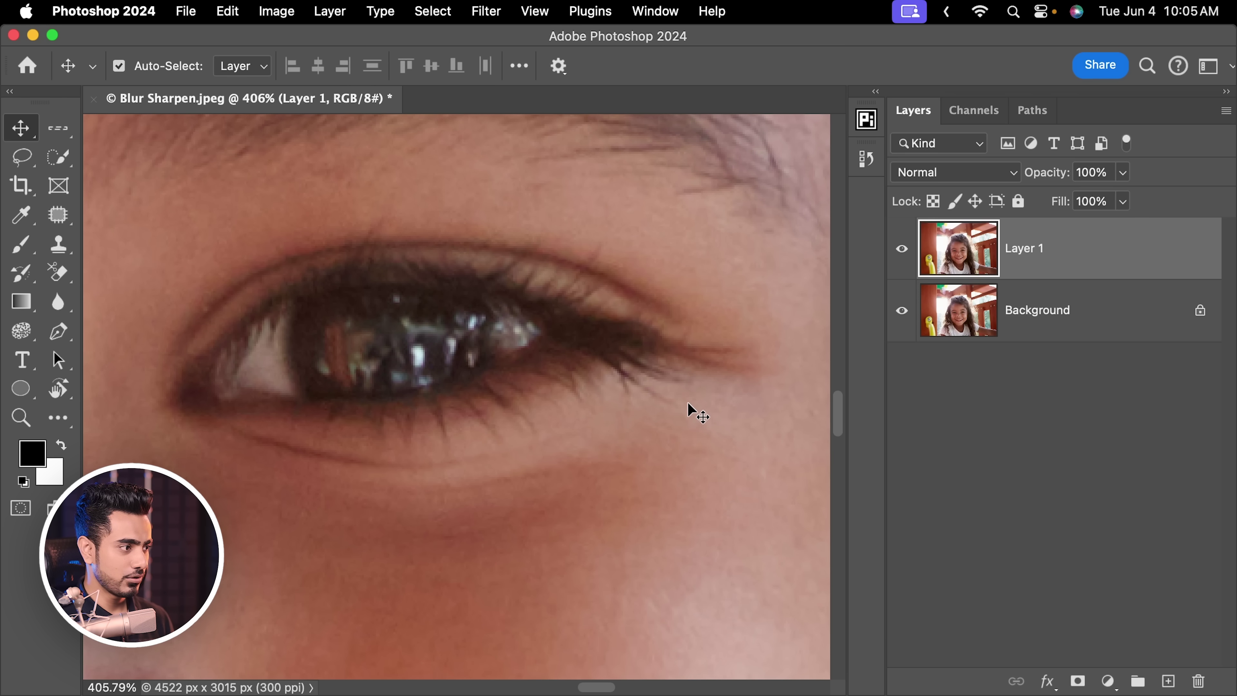
left_click_drag(488, 389, 466, 450)
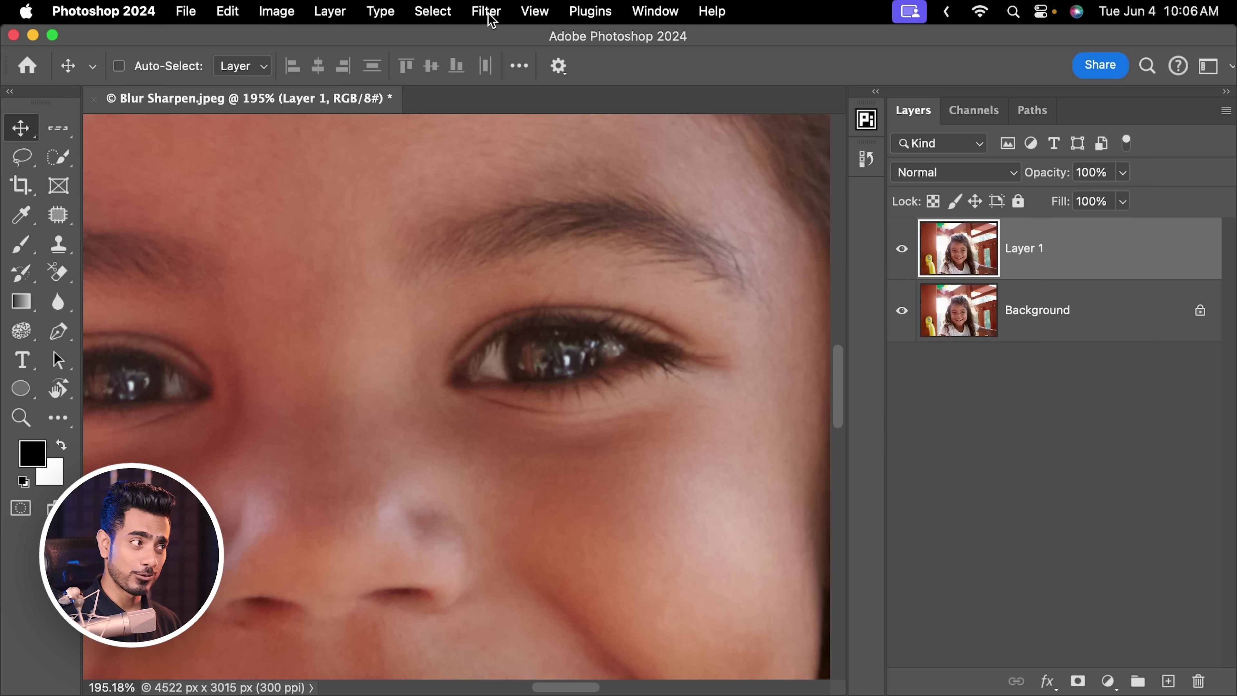
Step: Apply the basic Blur filter to Layer 1 two more times, checking its effect on the eye
left_click(489, 15)
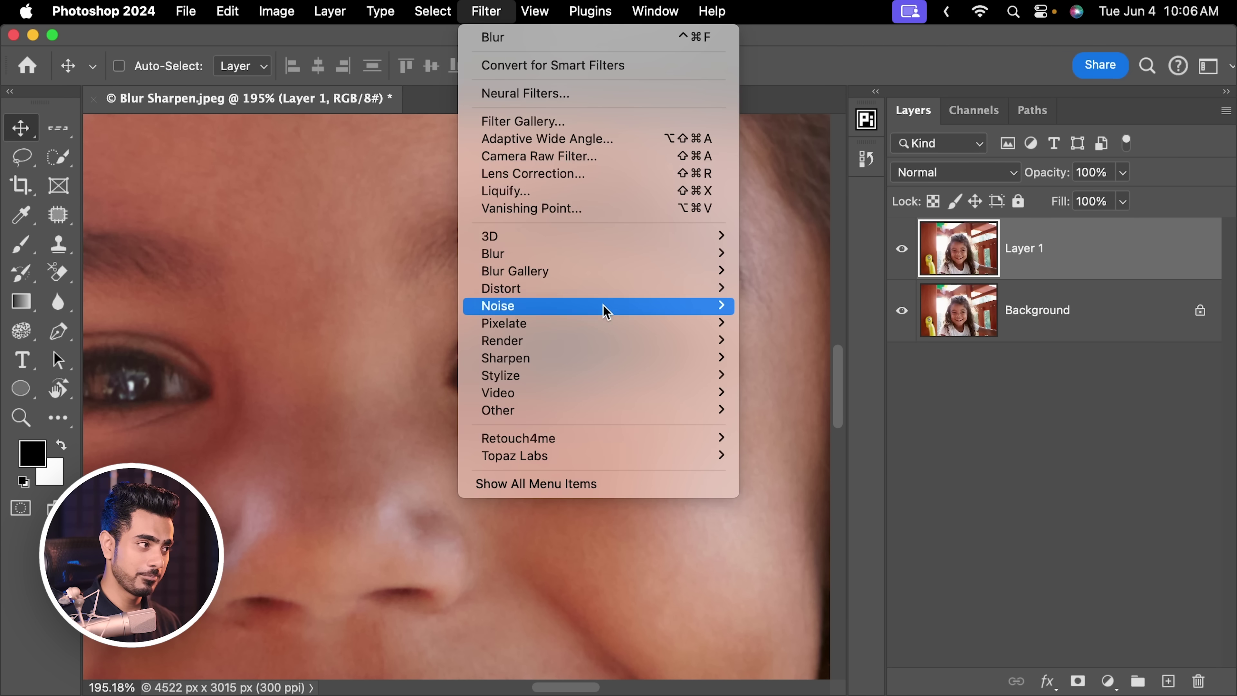
mouse_move(619, 258)
left_click(784, 271)
scroll(739, 300, "right", 5)
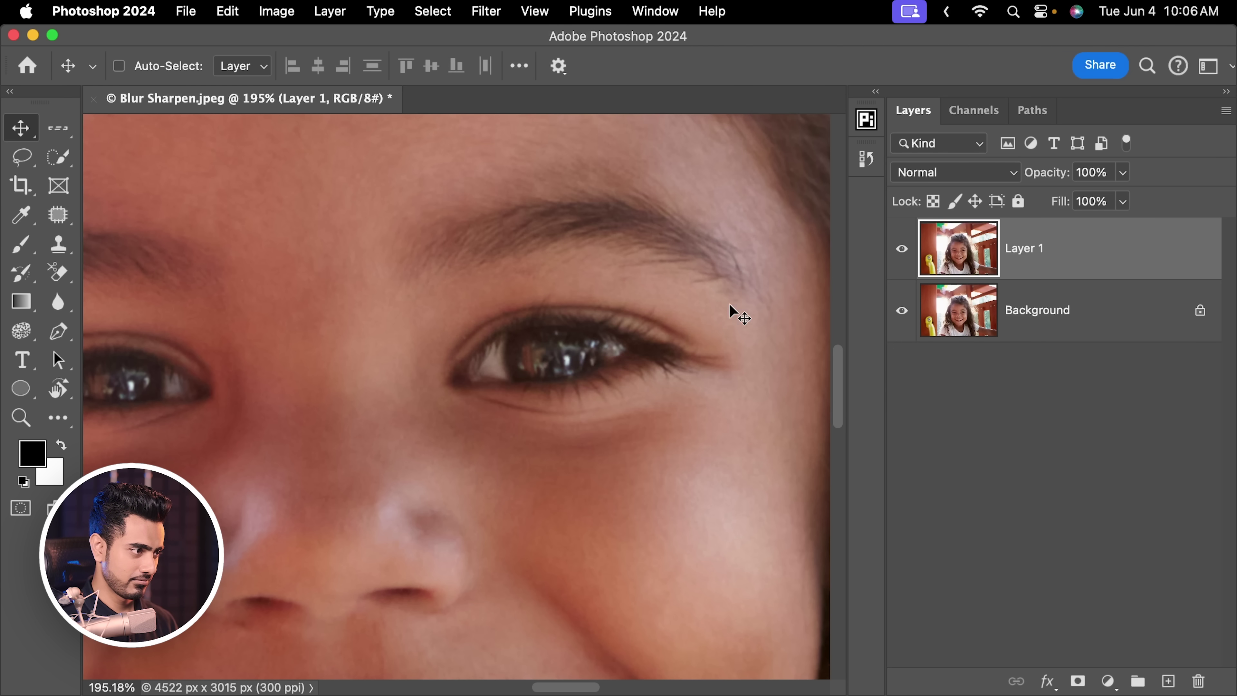
scroll(671, 339, "up", 8)
left_click(486, 10)
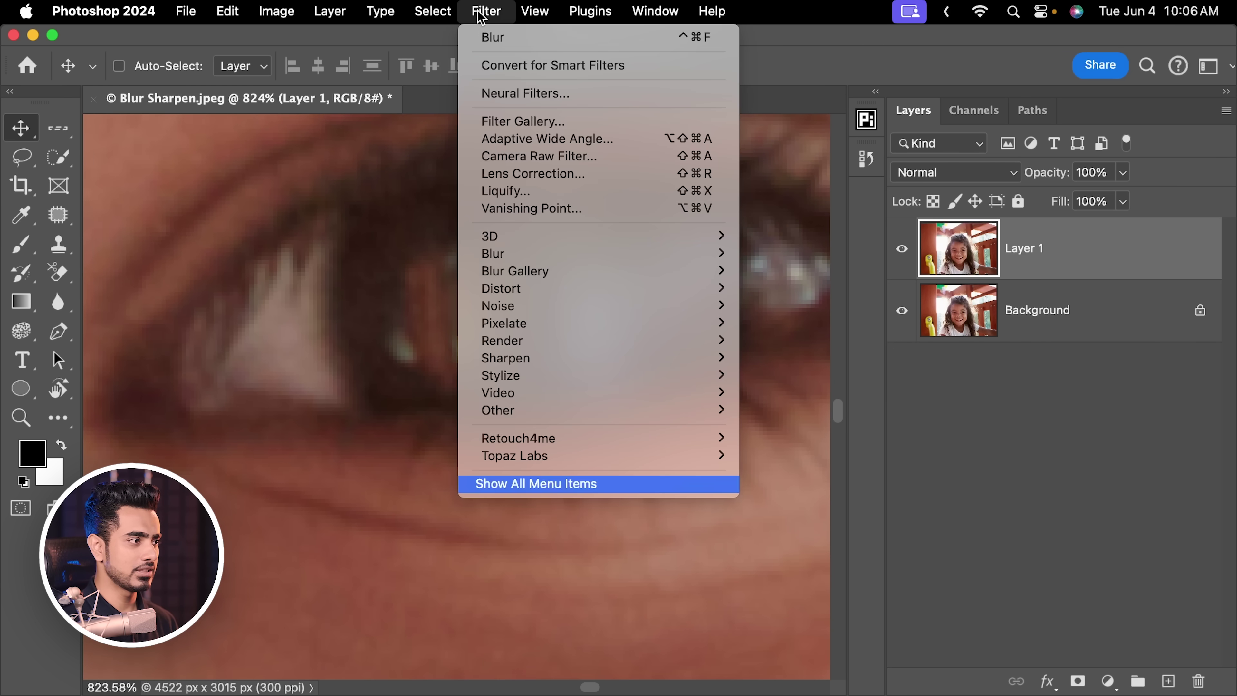
mouse_move(681, 254)
left_click(812, 271)
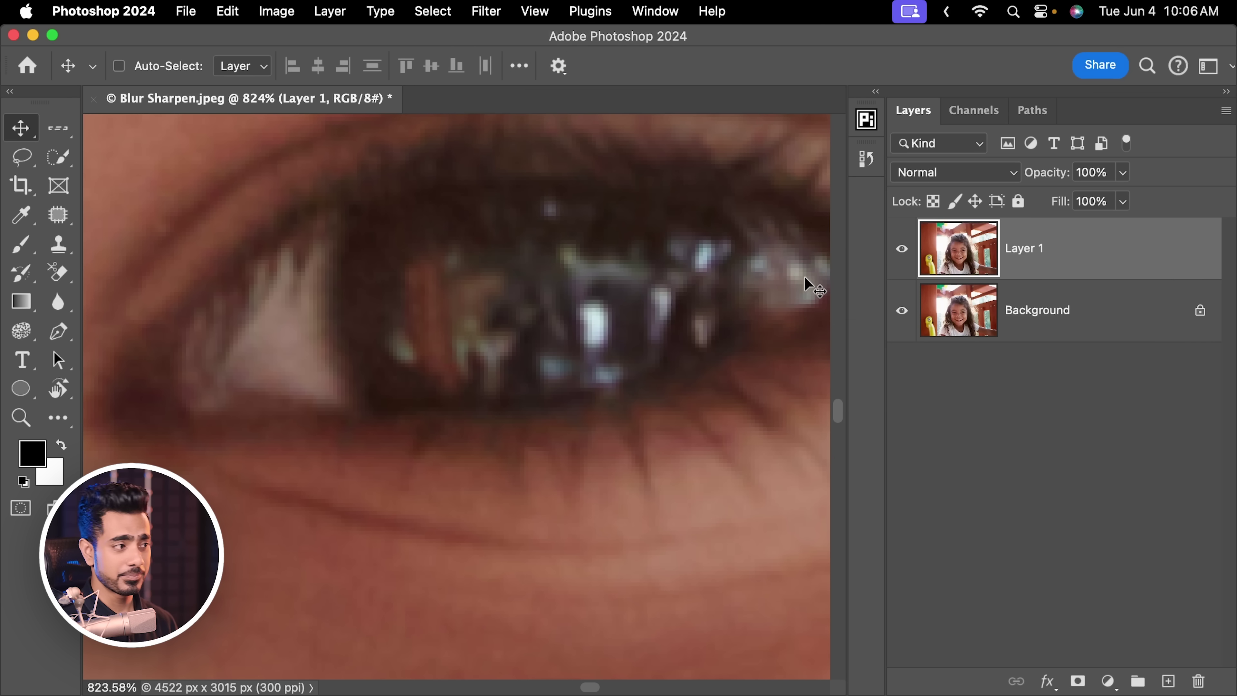
Step: Apply the basic Blur filter to Layer 1 once more and review the result across the girl's face
left_click(487, 10)
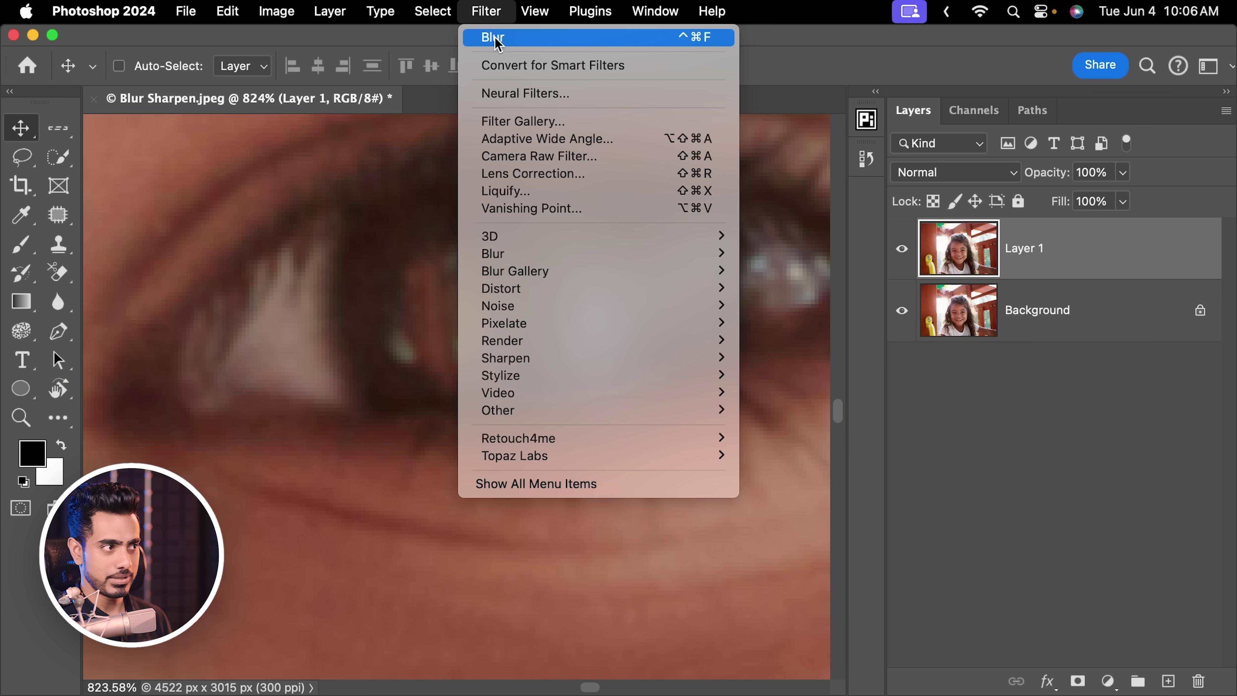
left_click(496, 39)
left_click_drag(589, 328, 469, 366)
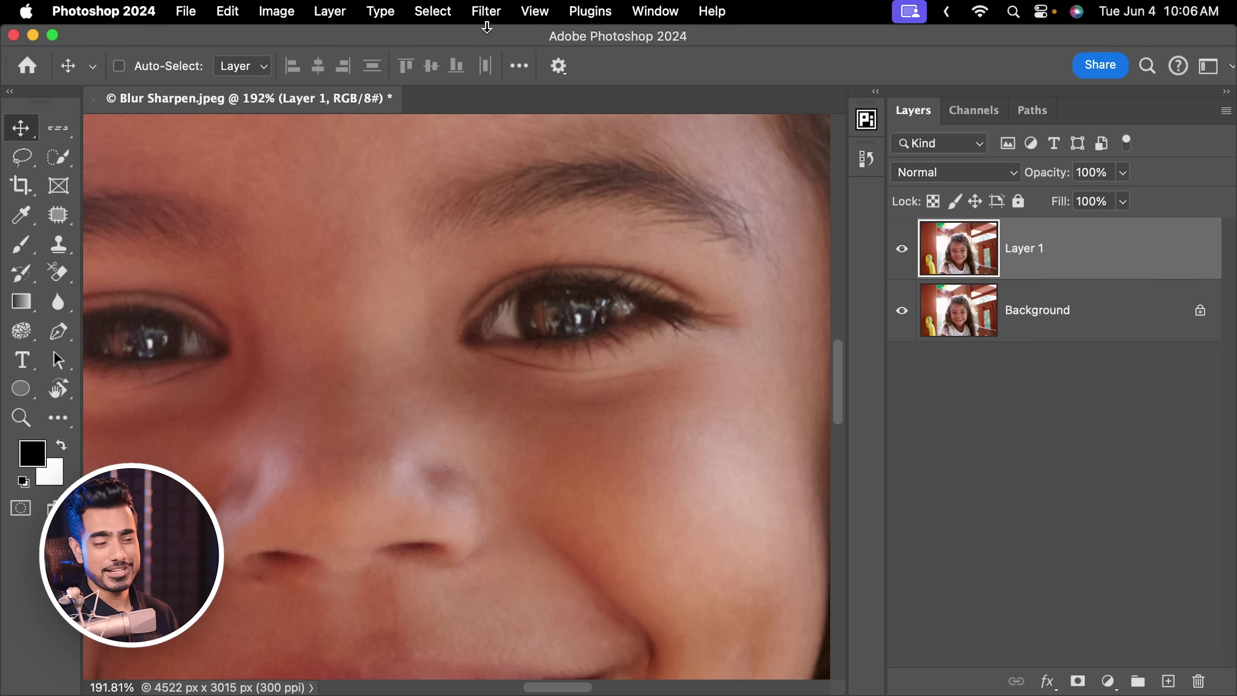
Step: Start a Field Blur on Layer 1, move its pin between the girl's eyes and set that pin's blur to 0 px
left_click(486, 11)
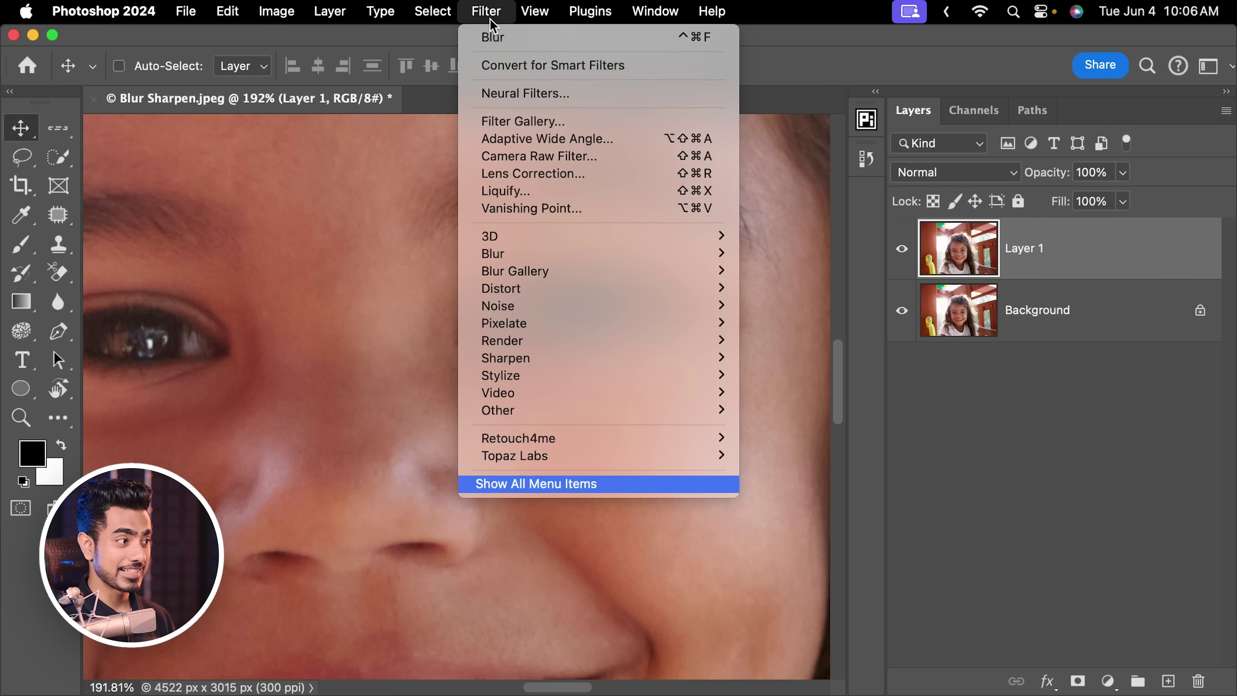
mouse_move(591, 273)
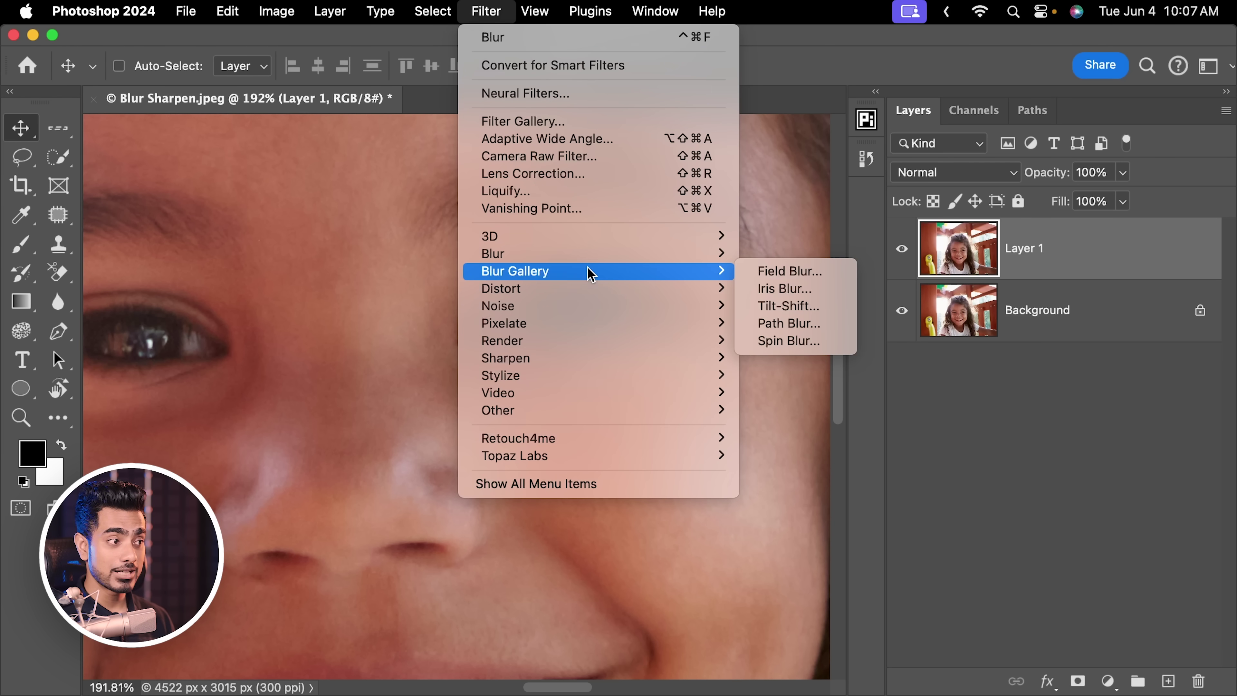
left_click(791, 272)
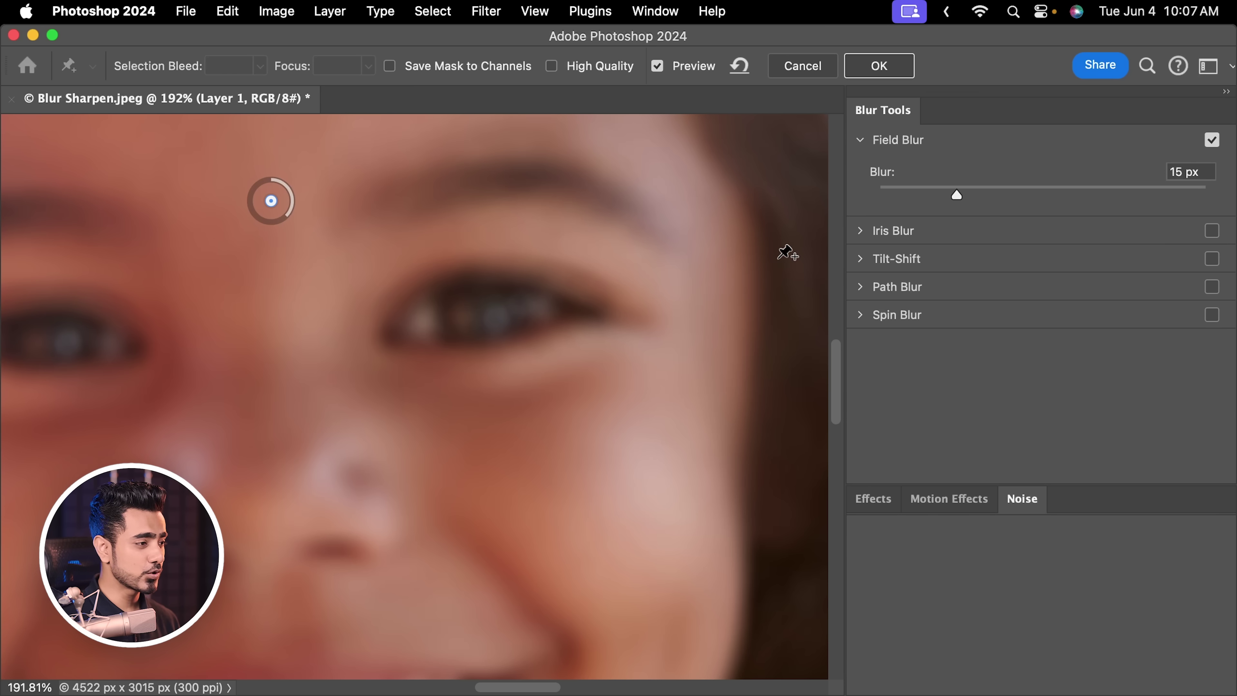
key("super+minus")
key("super+minus")
left_click_drag(379, 350, 384, 396)
left_click_drag(957, 194, 823, 201)
key("super+minus")
key("super+minus")
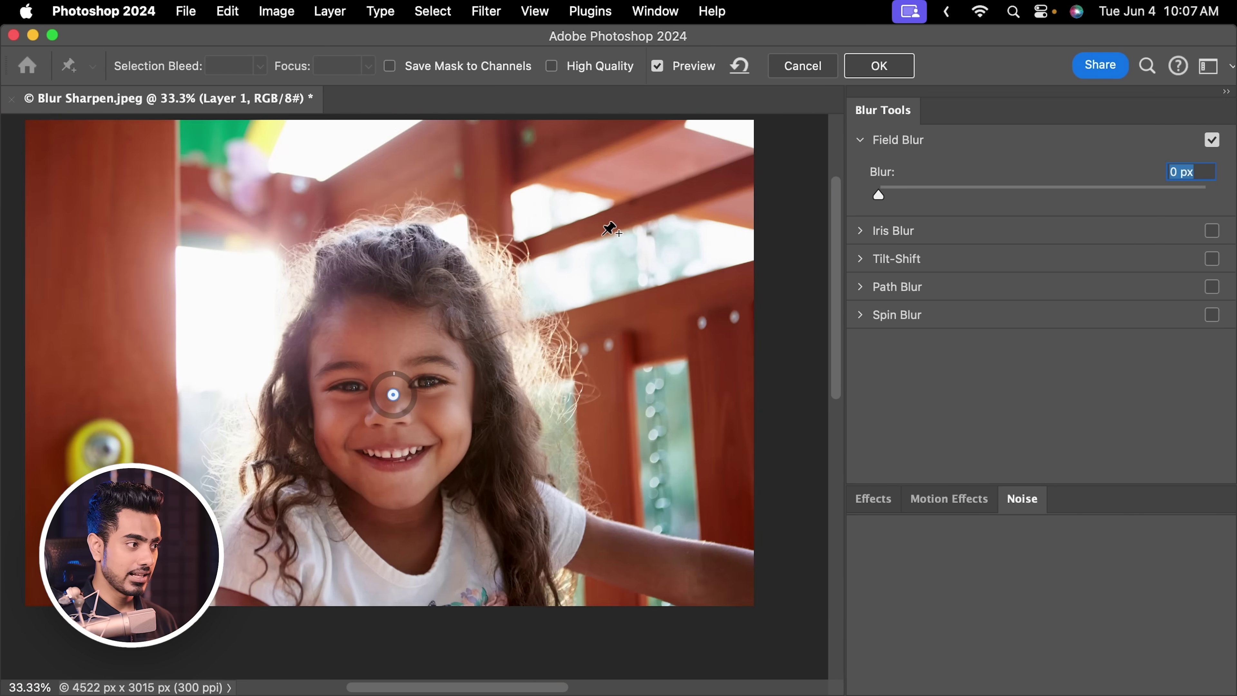
Step: Try Field Blur pins at 123 px beside the girl's hair, 120 px on the opposite post and 34 px below her arm, and cancel the filter
left_click(583, 296)
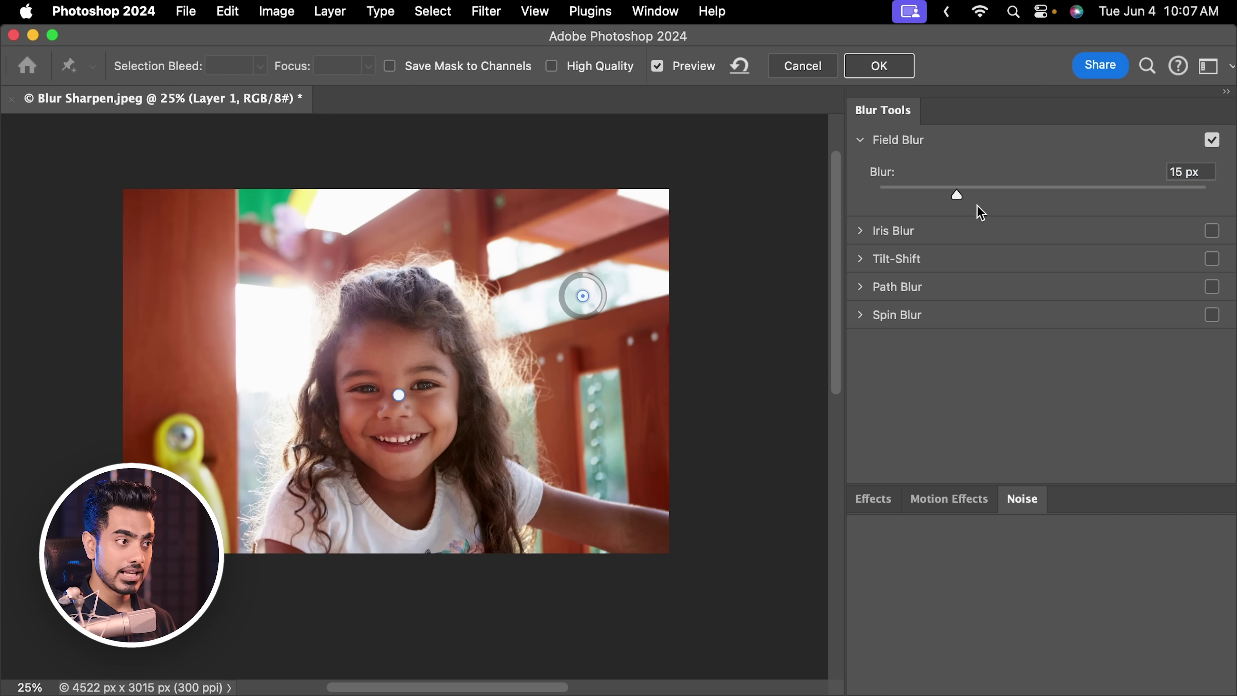
left_click_drag(956, 194, 1057, 195)
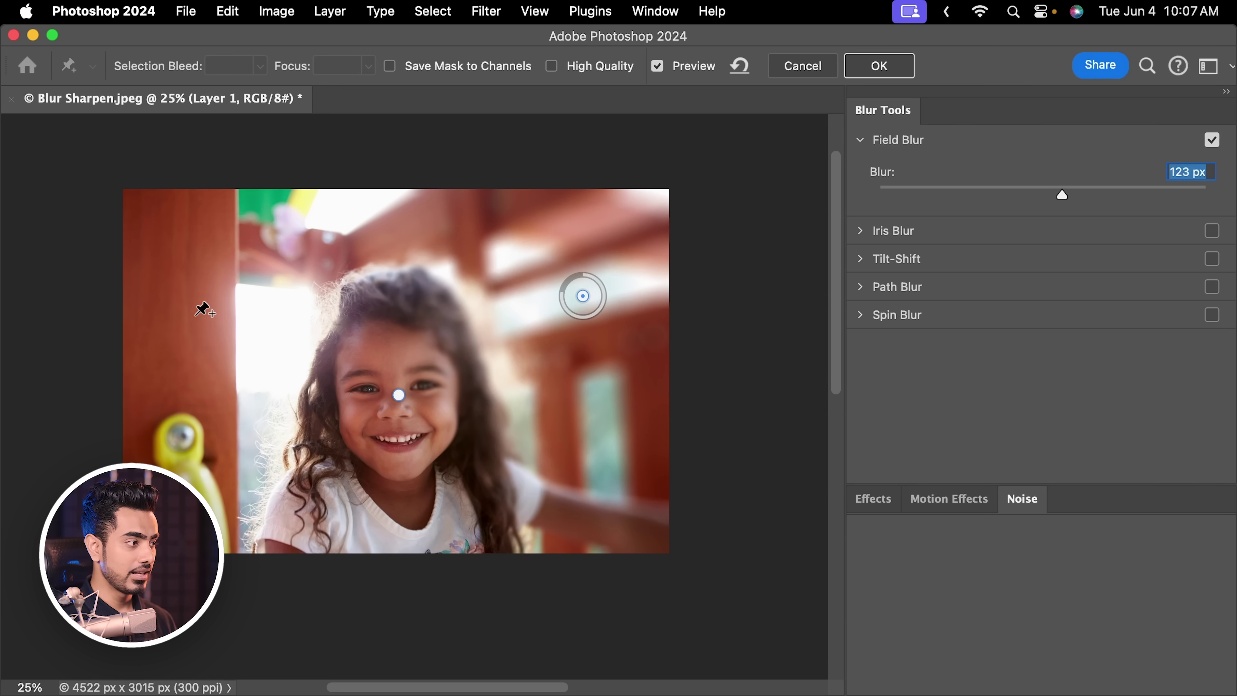
left_click(218, 317)
left_click_drag(1015, 194, 1063, 195)
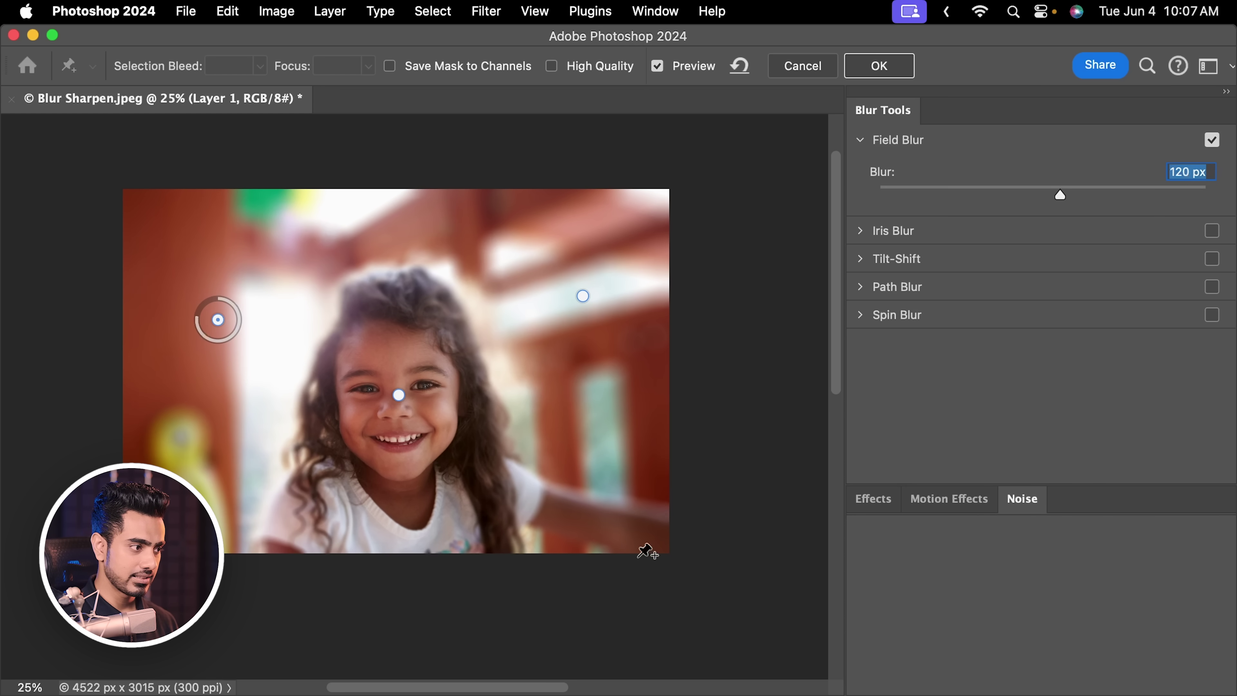
left_click(630, 542)
left_click_drag(951, 193, 1006, 196)
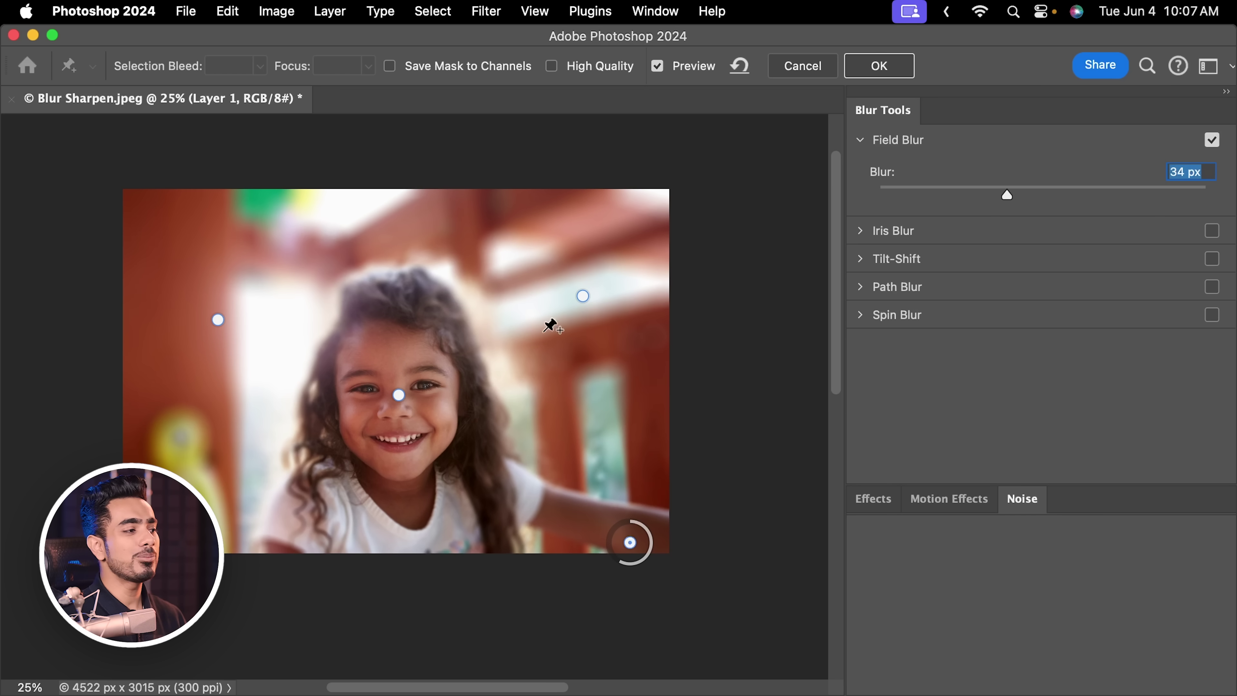
left_click(809, 67)
Step: Apply the Blur More filter to Layer 1 and inspect the eye detail
left_click(486, 10)
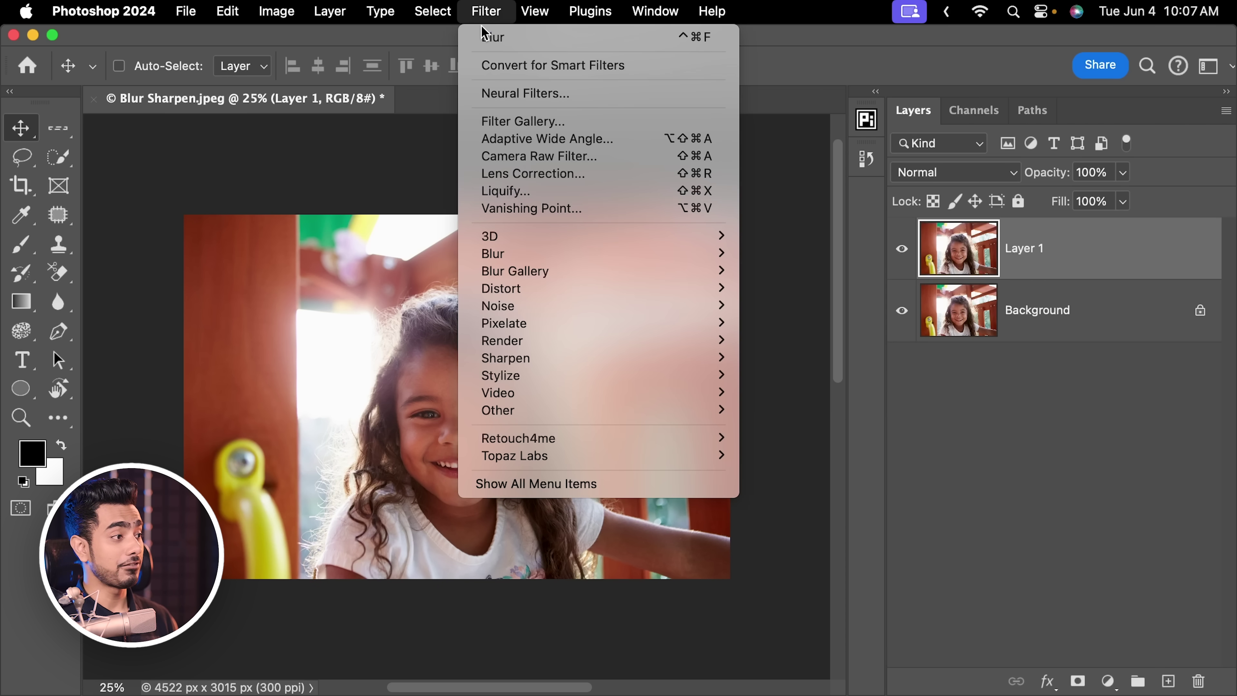
mouse_move(597, 253)
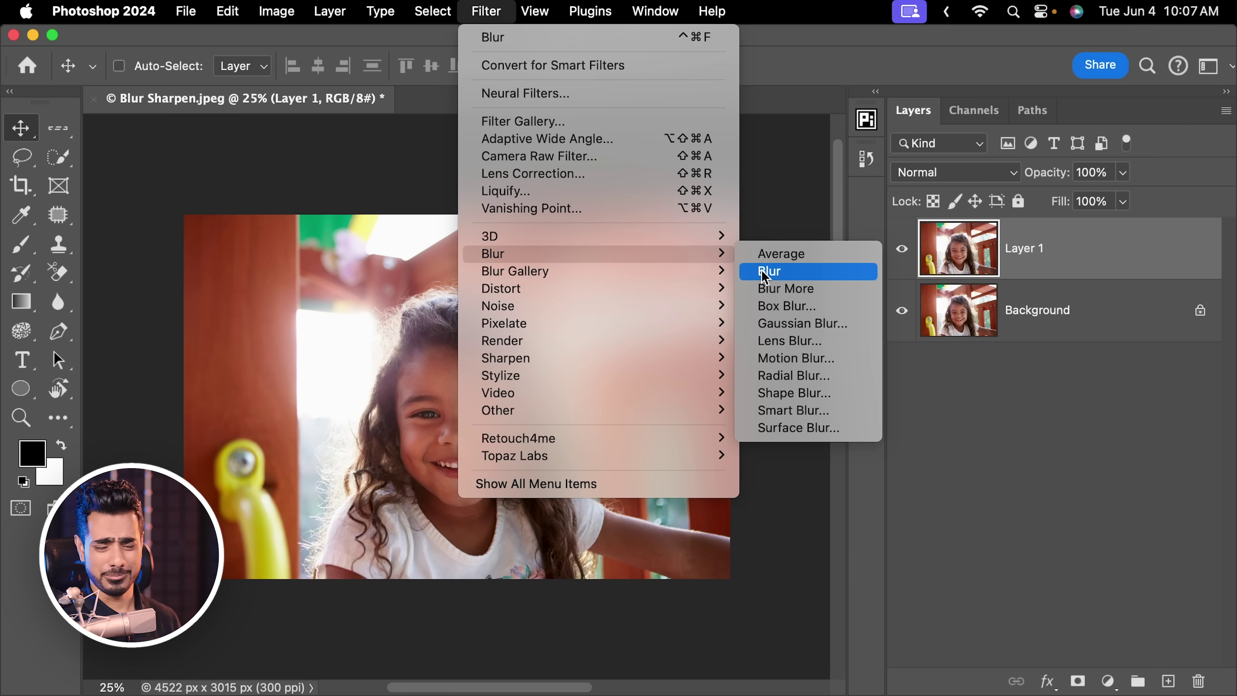
key("Escape")
scroll(535, 399, "up", 3)
scroll(535, 399, "up", 5)
left_click(487, 10)
mouse_move(599, 255)
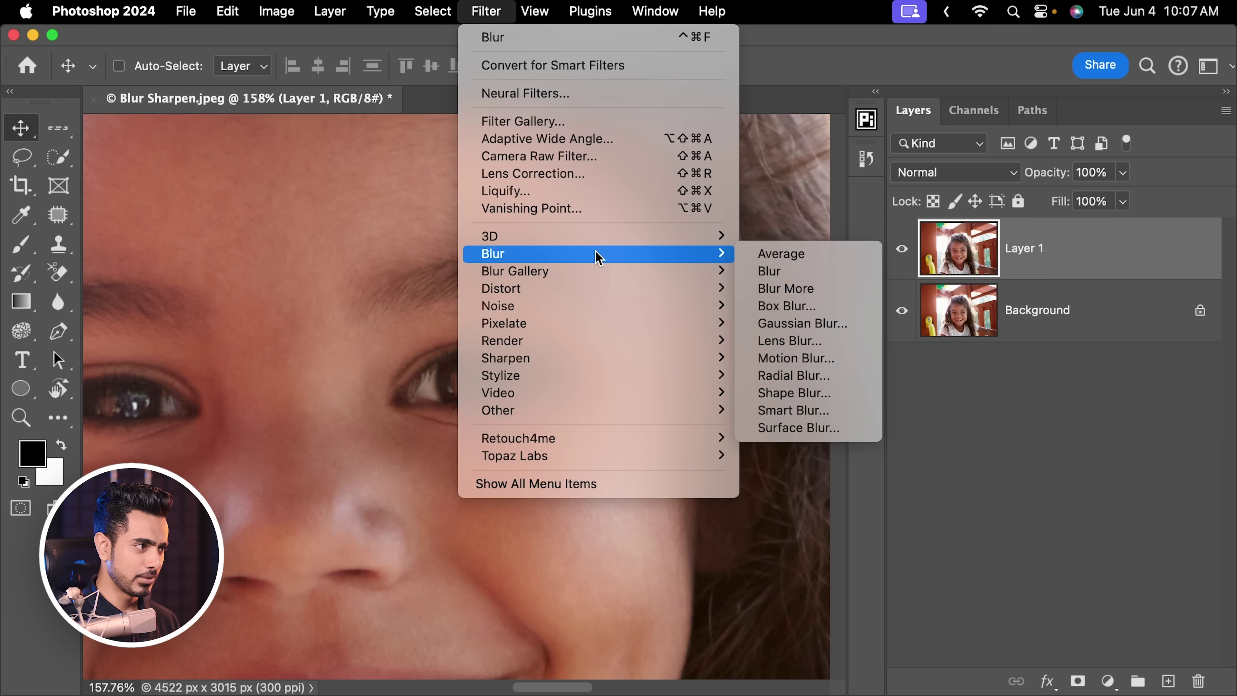
left_click(804, 288)
scroll(607, 409, "up", 8)
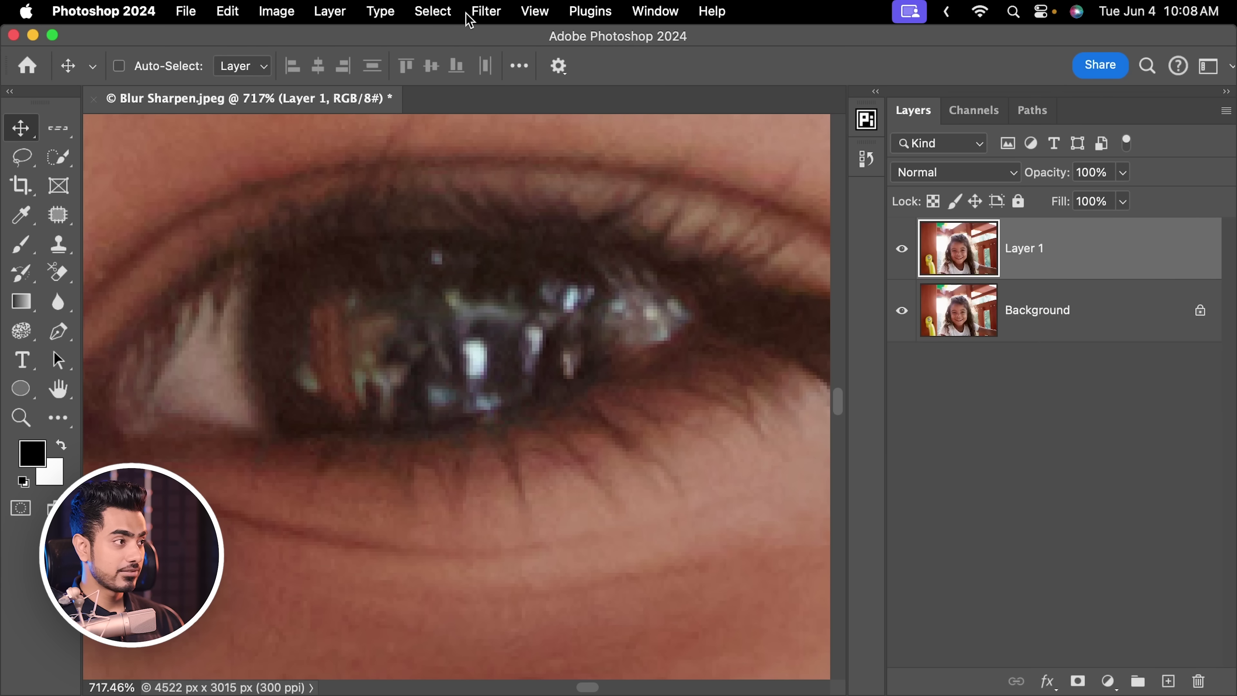
Step: Convert Layer 1 for smart filters
left_click(482, 14)
left_click(534, 84)
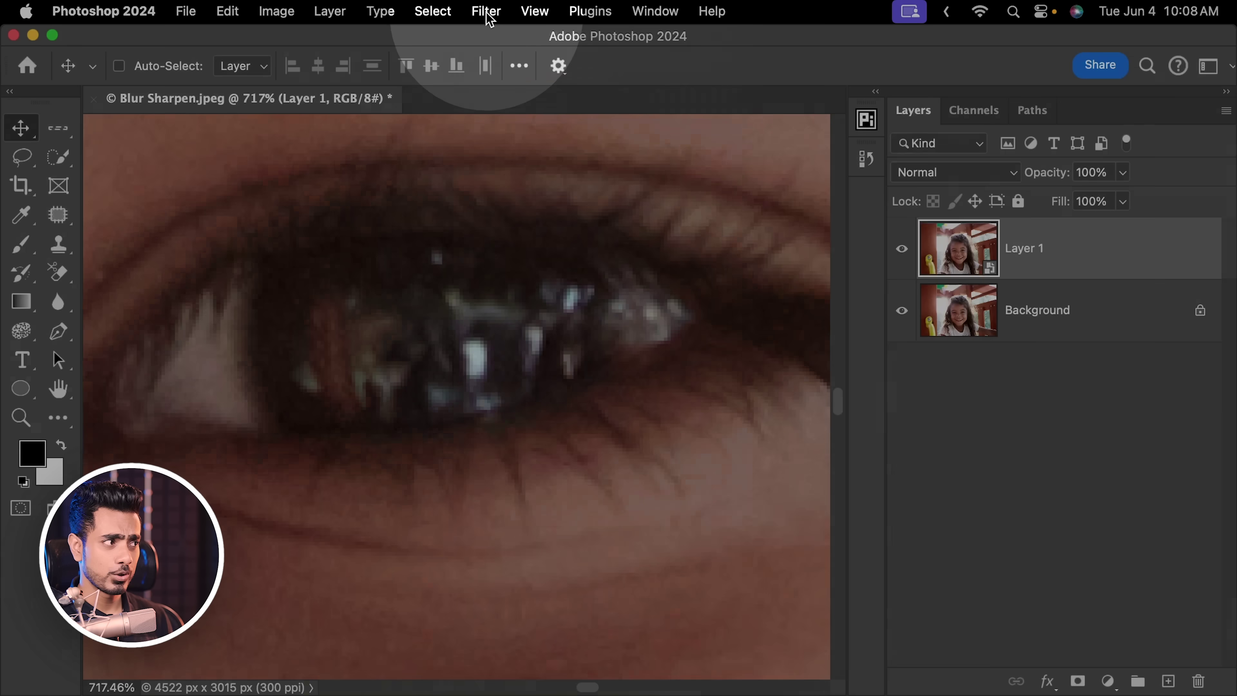
left_click(486, 11)
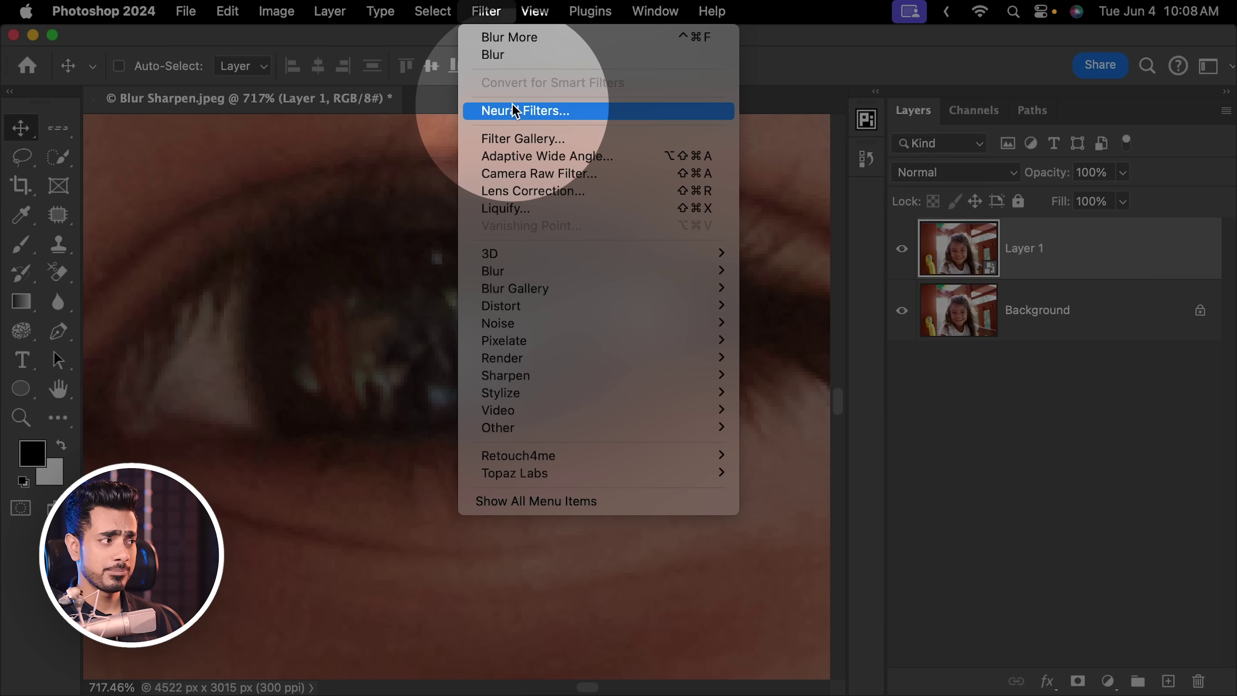
left_click(1019, 254)
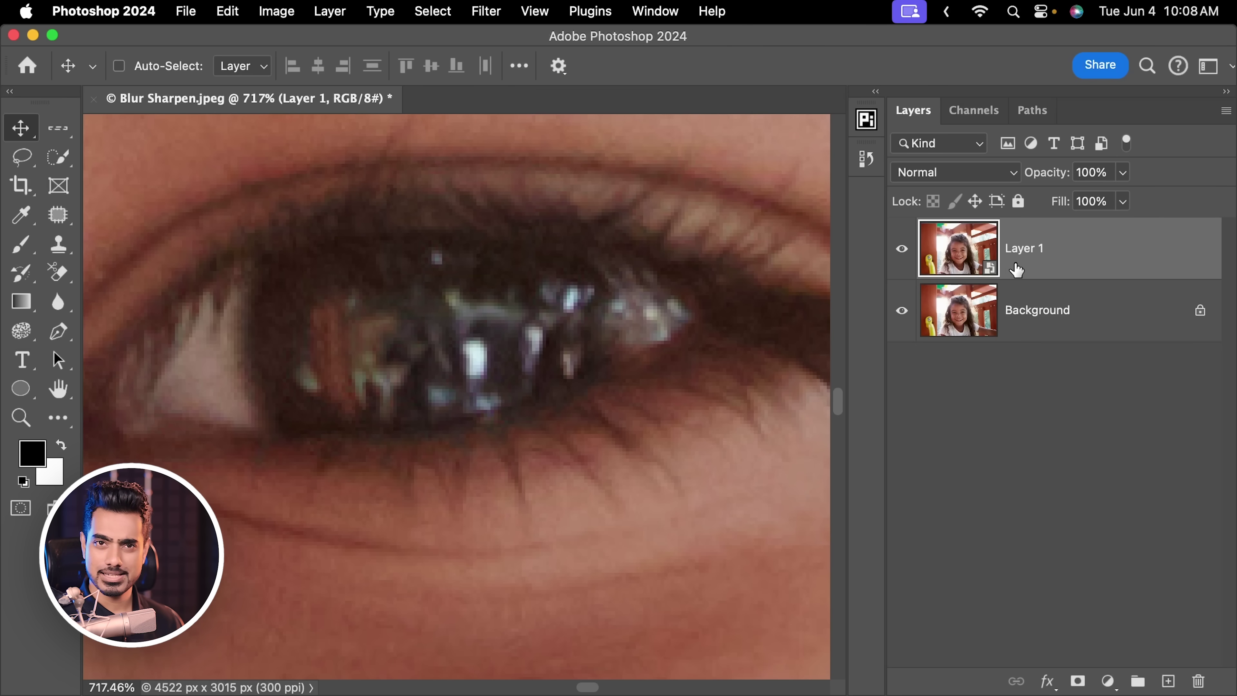
Step: Try the Sharpen smart filter on Layer 1, inspect the eye, and delete the filter
scroll(543, 253, "down", 3)
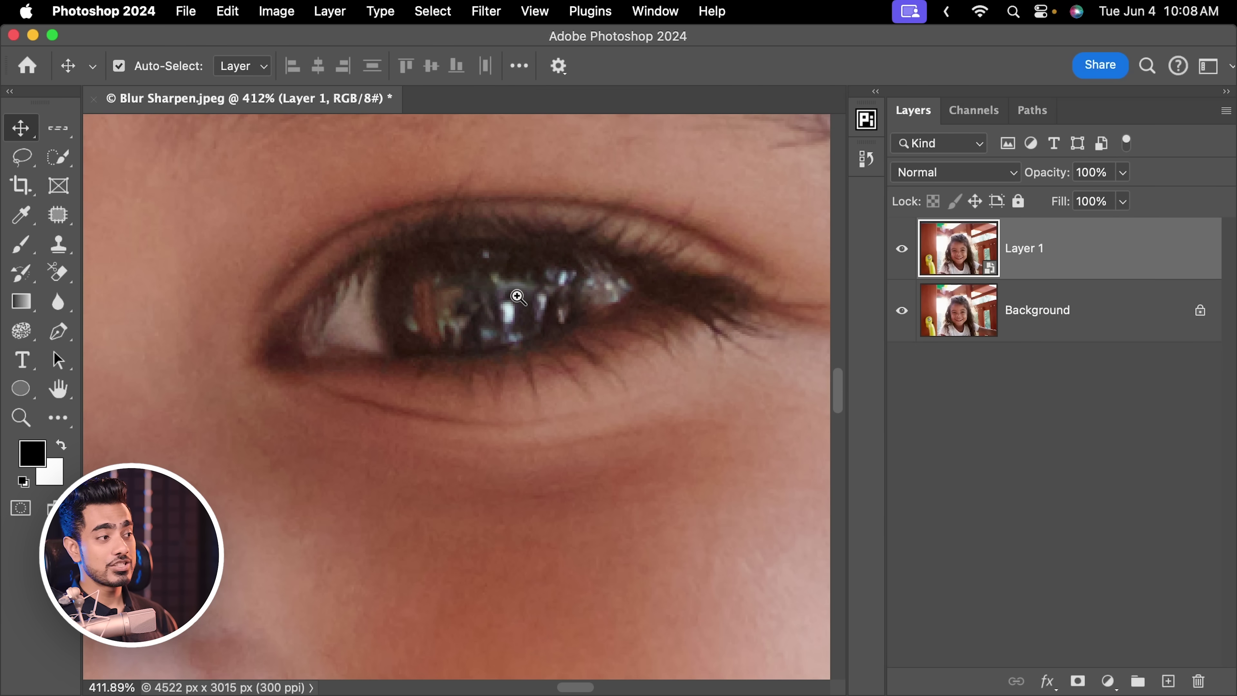
scroll(526, 312, "down", 1)
left_click(486, 12)
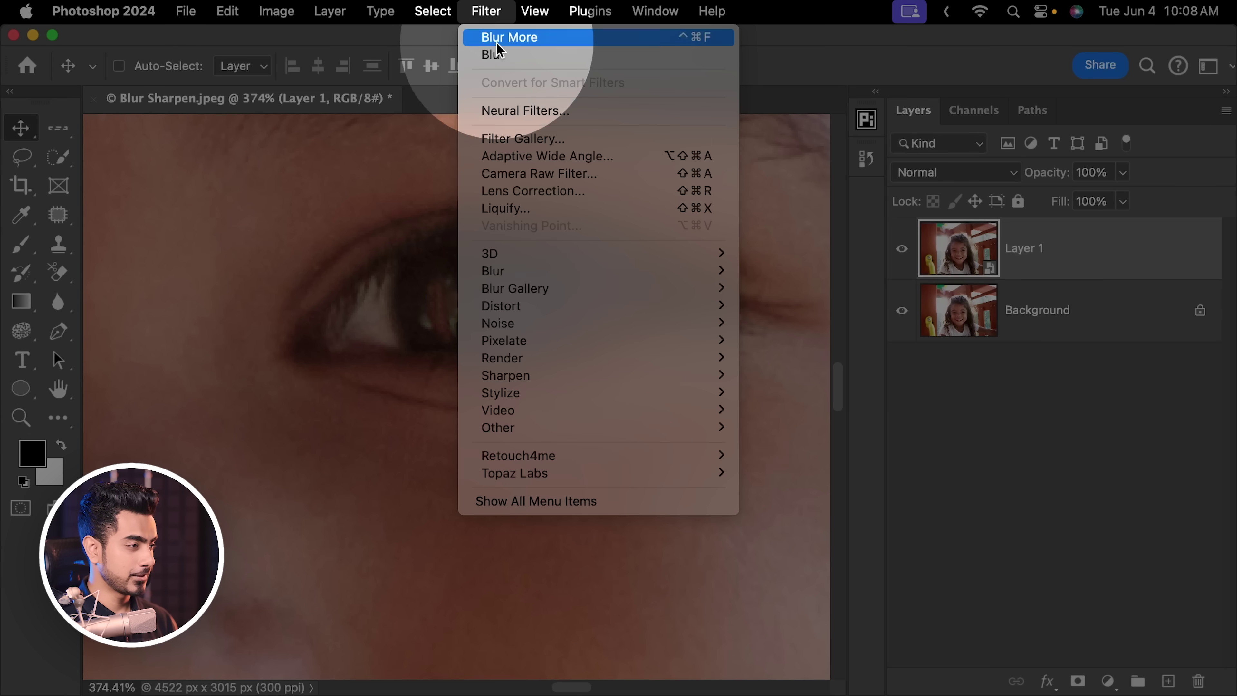
mouse_move(644, 385)
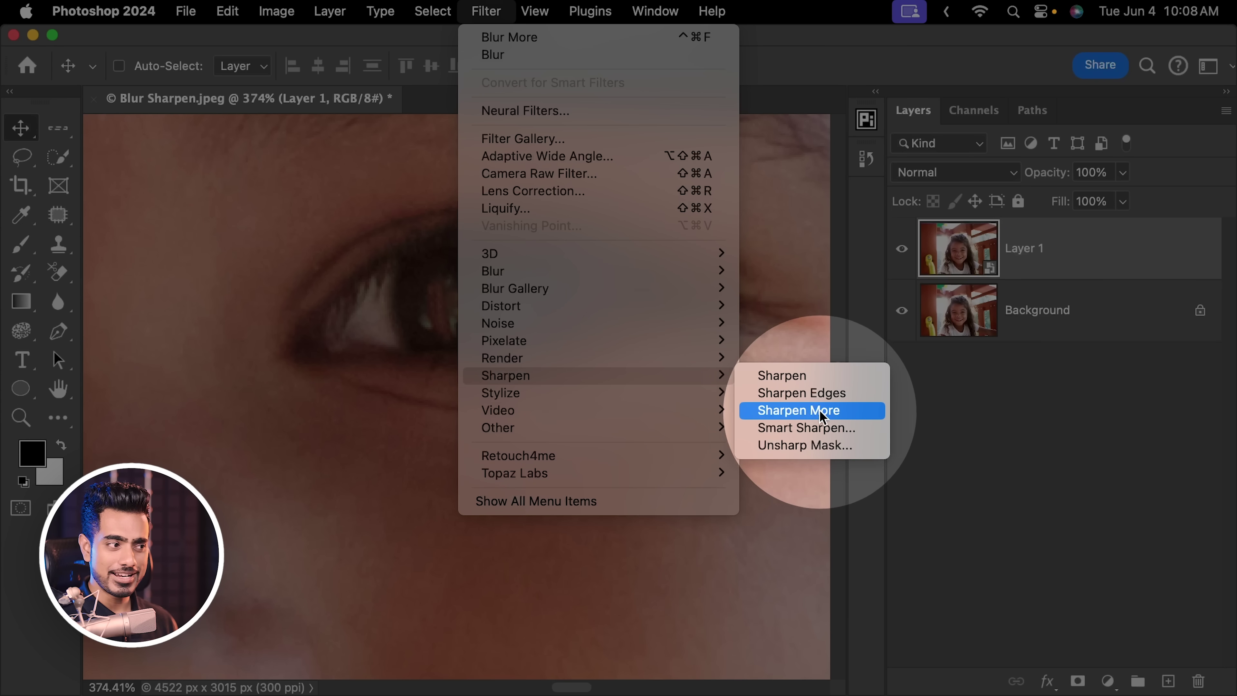
left_click(791, 380)
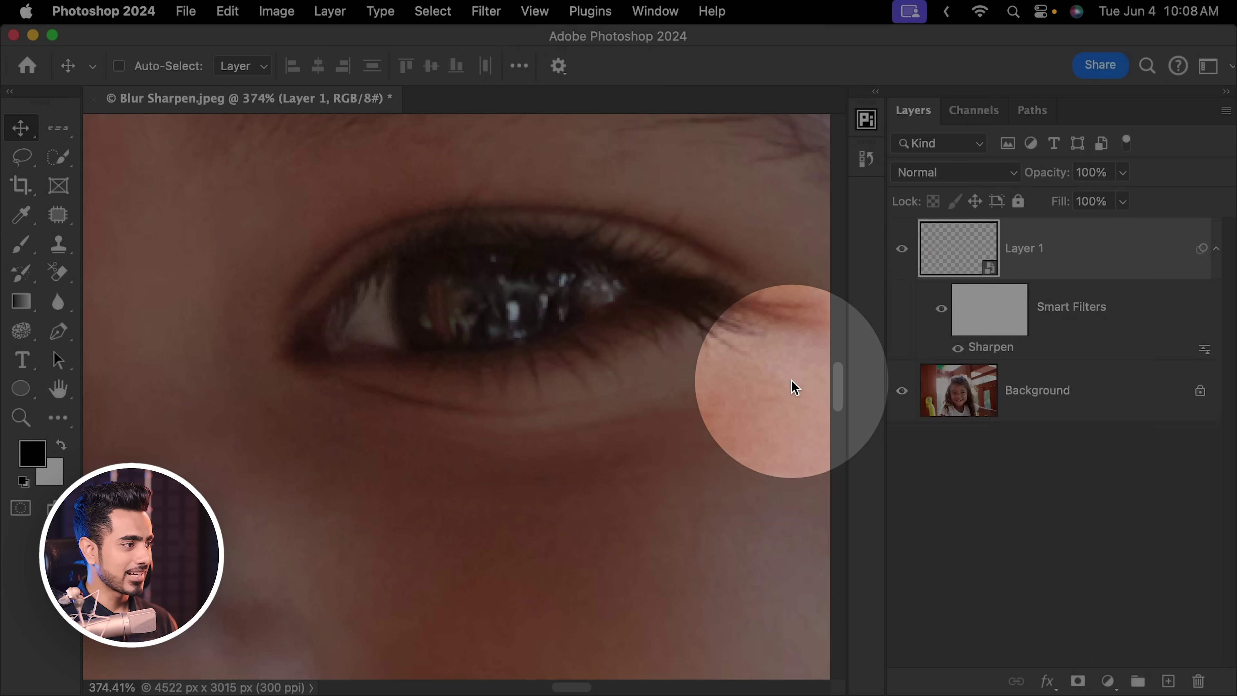
left_click_drag(570, 322, 586, 340)
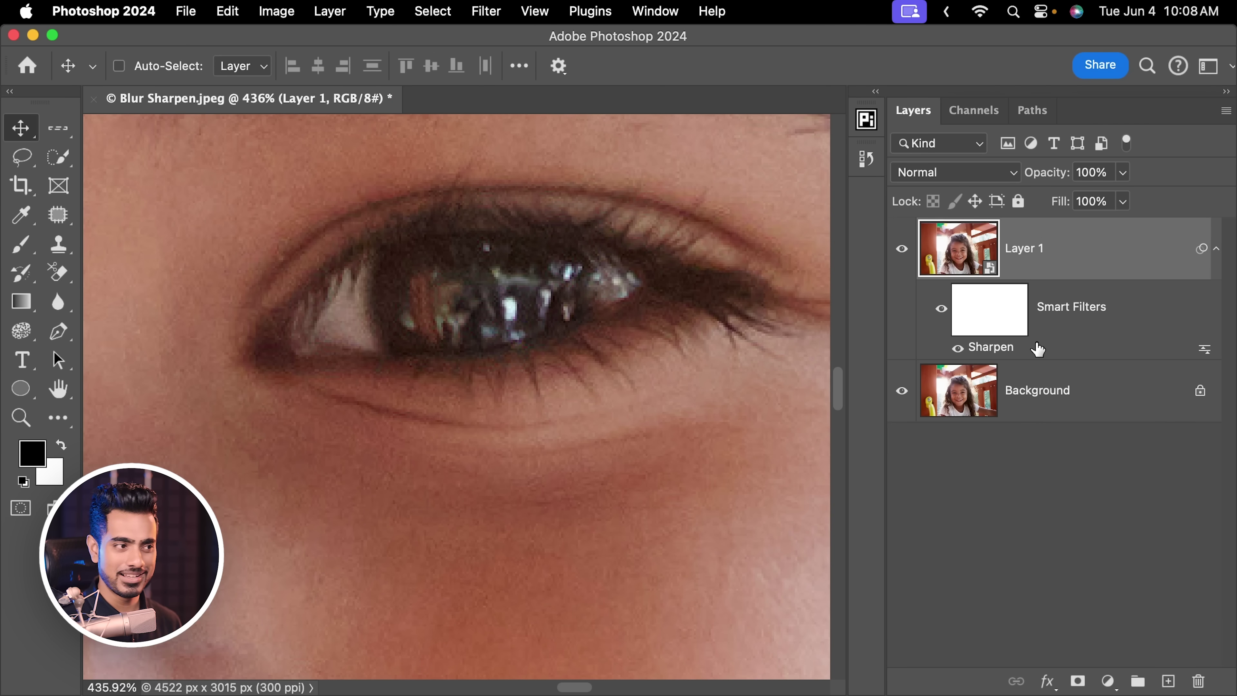
left_click_drag(1194, 678, 1197, 680)
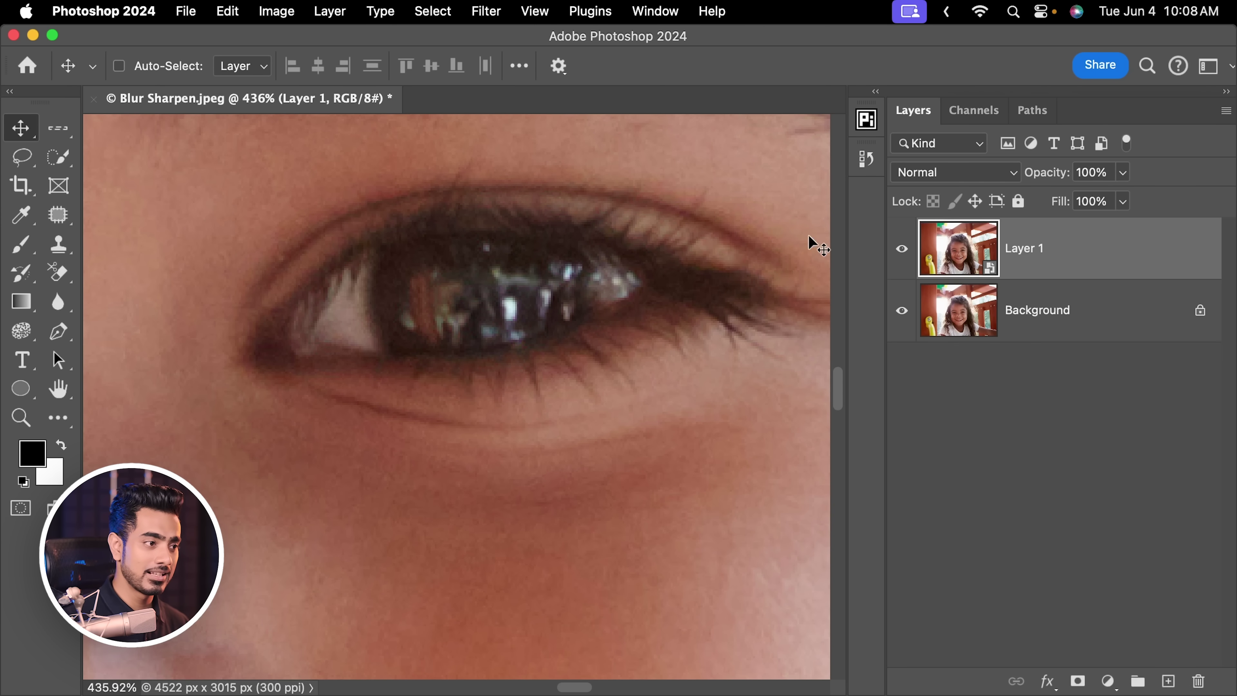
Step: Apply Sharpen More to Layer 1 as a smart filter and review the eyes and face
left_click(486, 12)
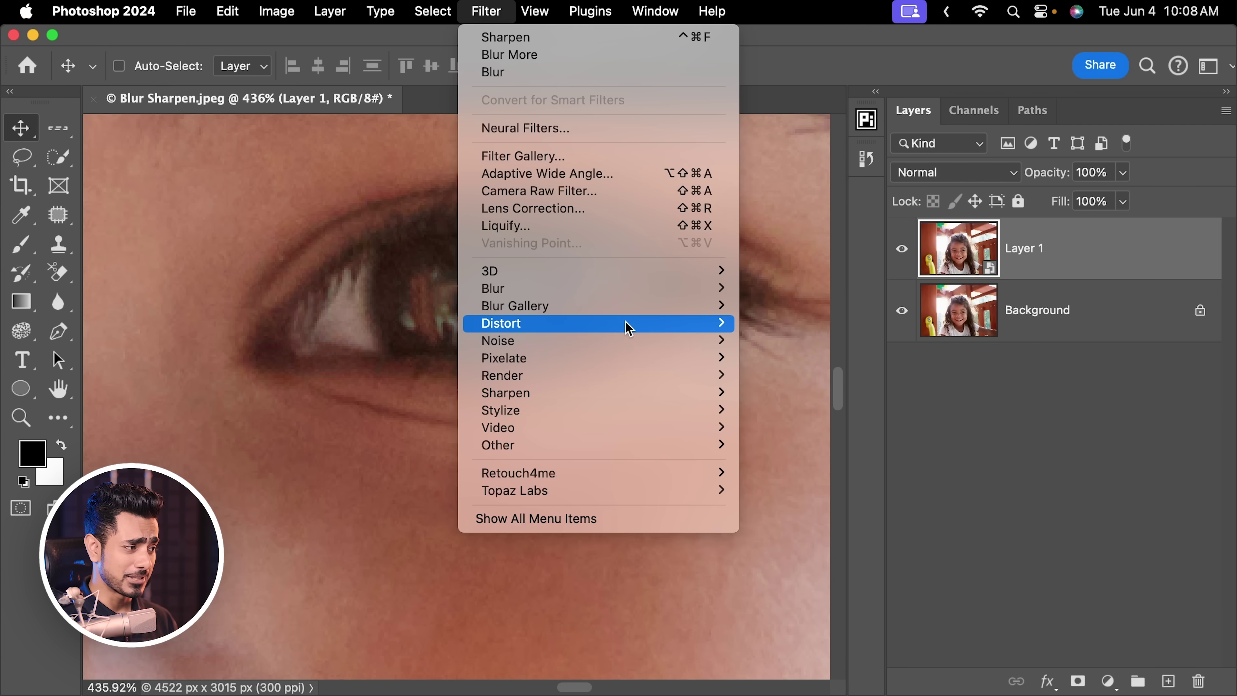
mouse_move(726, 391)
left_click(823, 427)
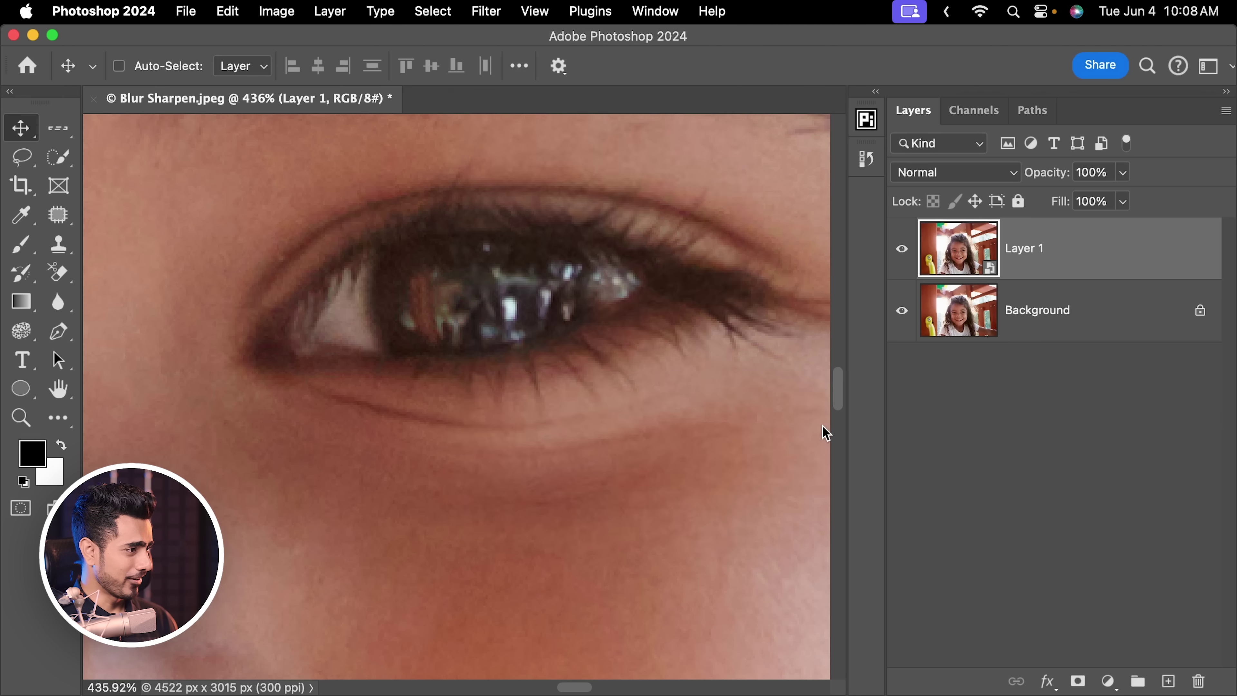
left_click_drag(606, 352, 524, 382)
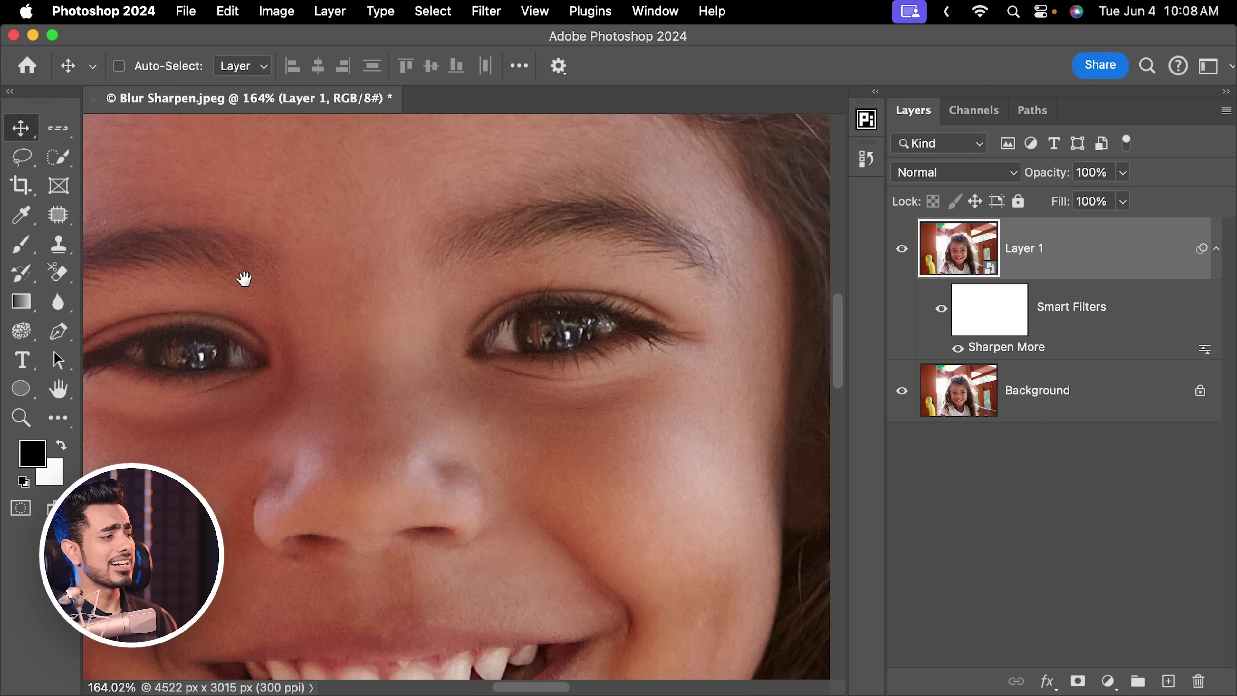
left_click_drag(607, 340, 699, 317)
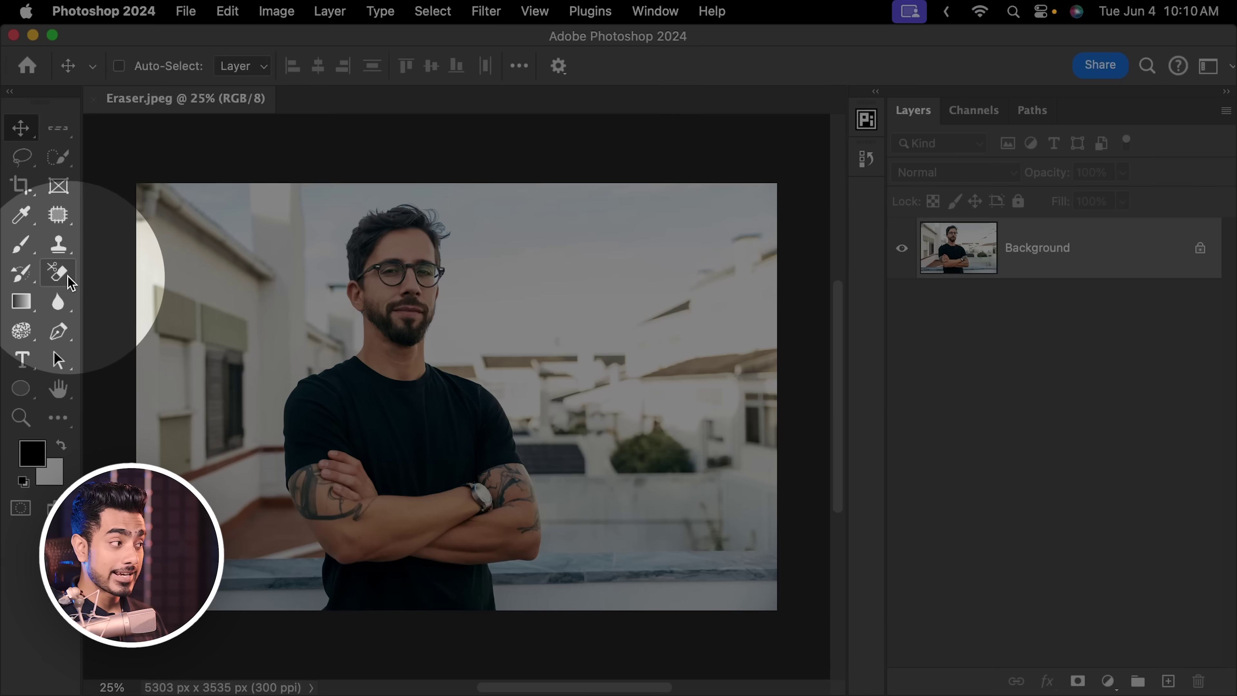
Step: In Eraser.jpeg, erase the sky beside the man's hair using the Background Eraser with Contiguous limits and a 400 px brush
left_click(57, 272)
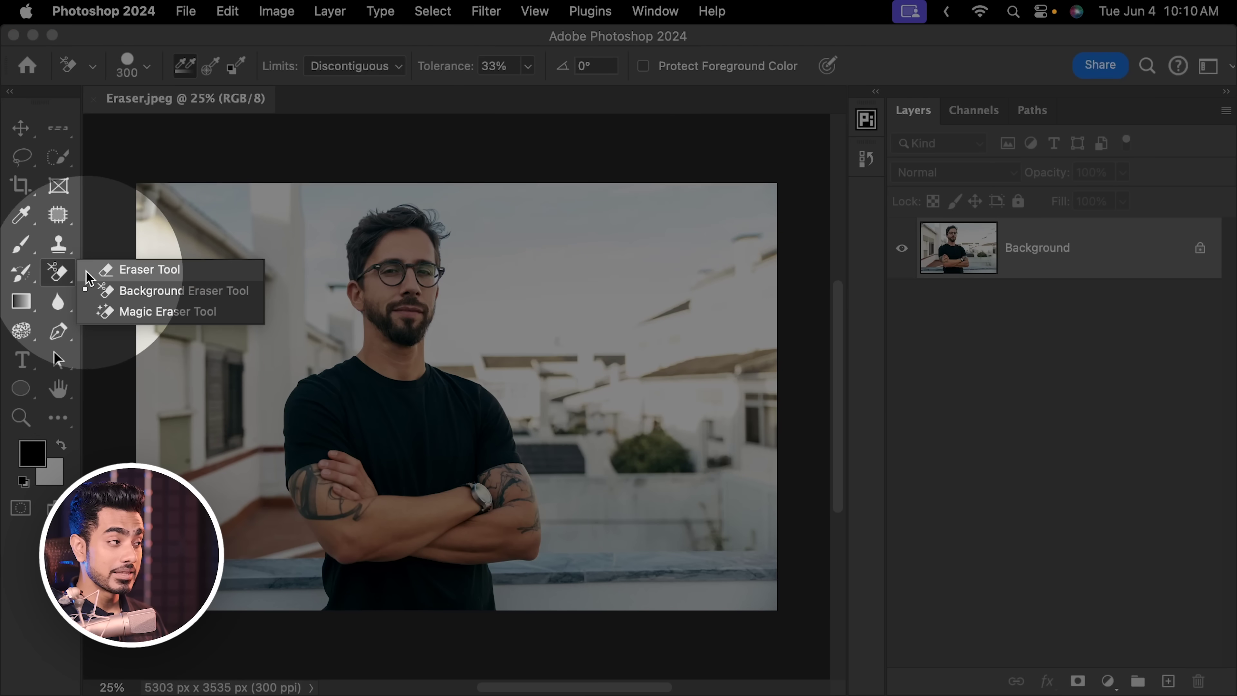
left_click(131, 291)
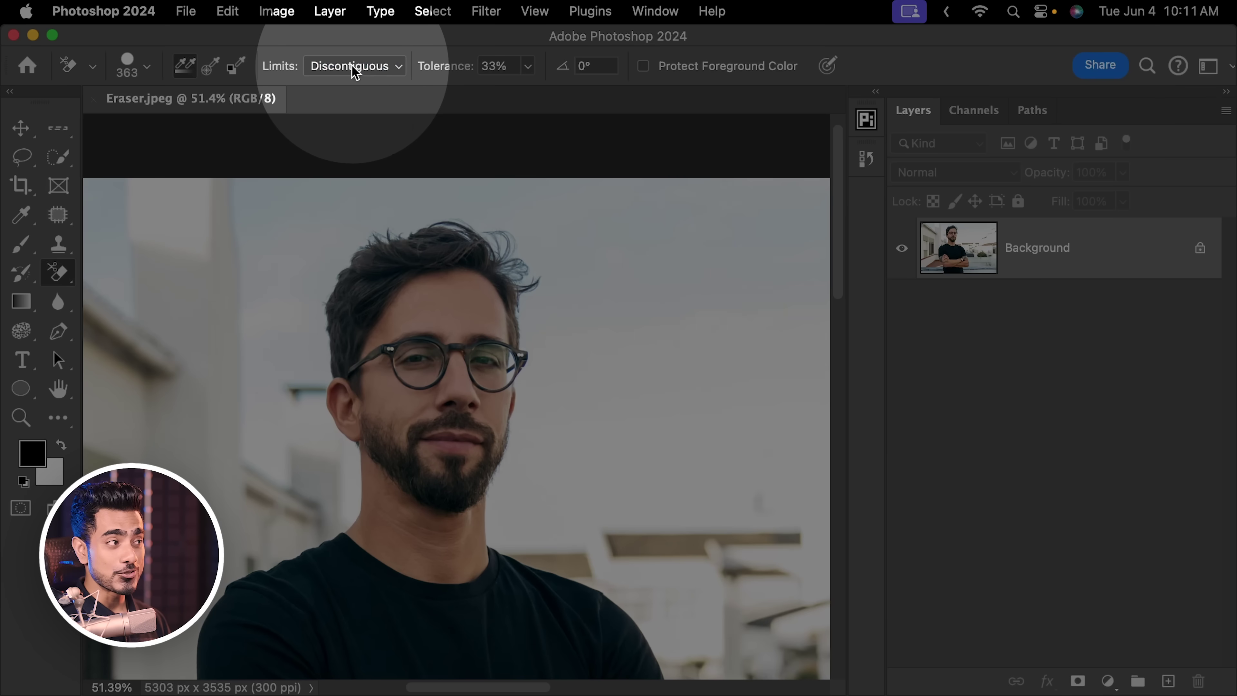
left_click(355, 66)
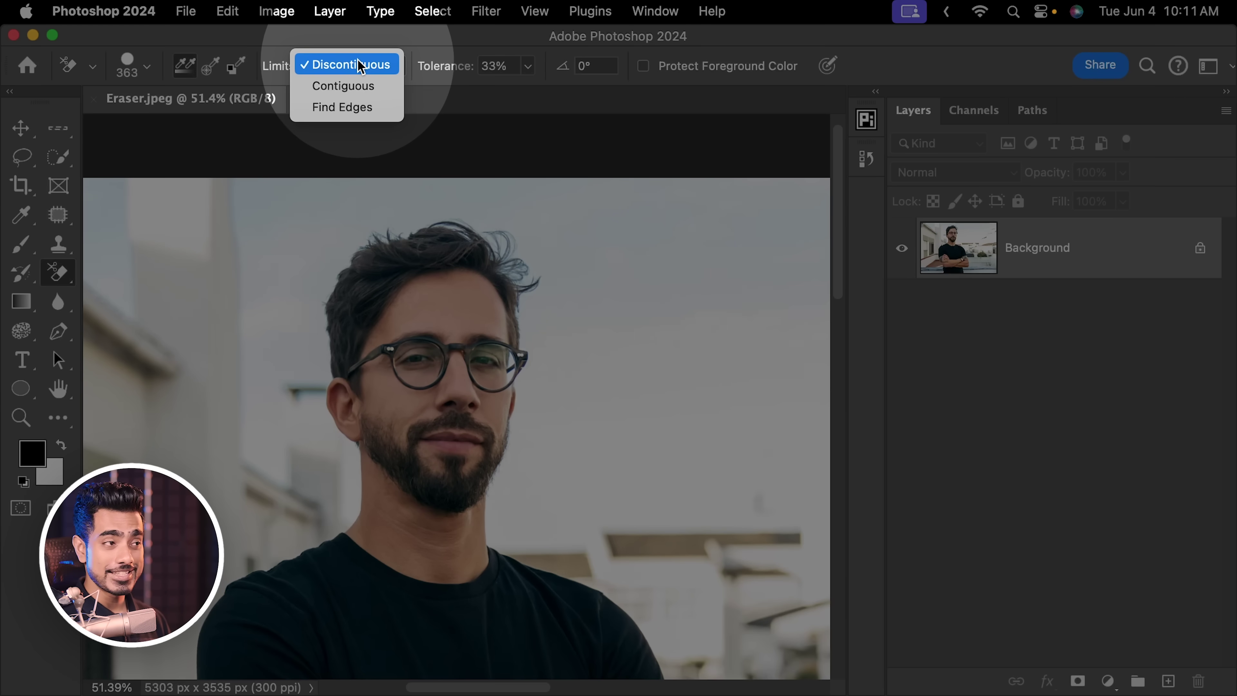
left_click(371, 86)
left_click(555, 285, "super")
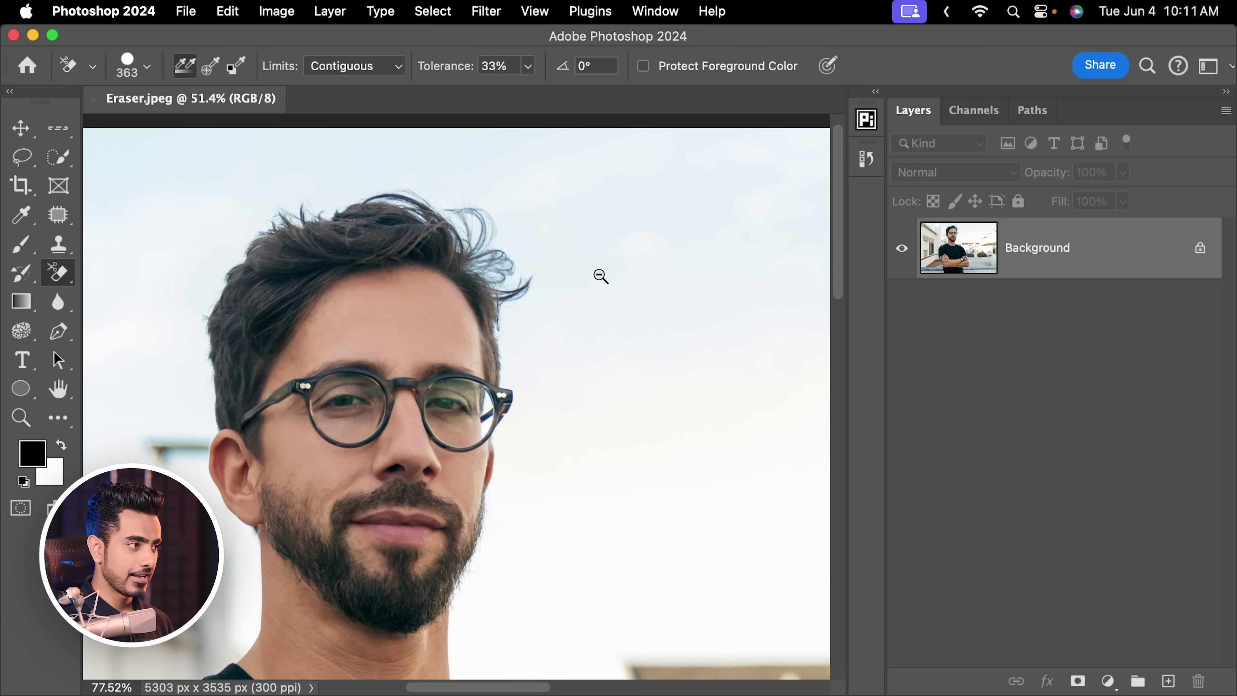
key("bracketleft")
key("bracketright")
mouse_move(560, 290)
left_mouse_down()
mouse_move(522, 215)
mouse_move(475, 174)
mouse_move(413, 160)
mouse_move(475, 215)
mouse_move(494, 283)
left_mouse_up()
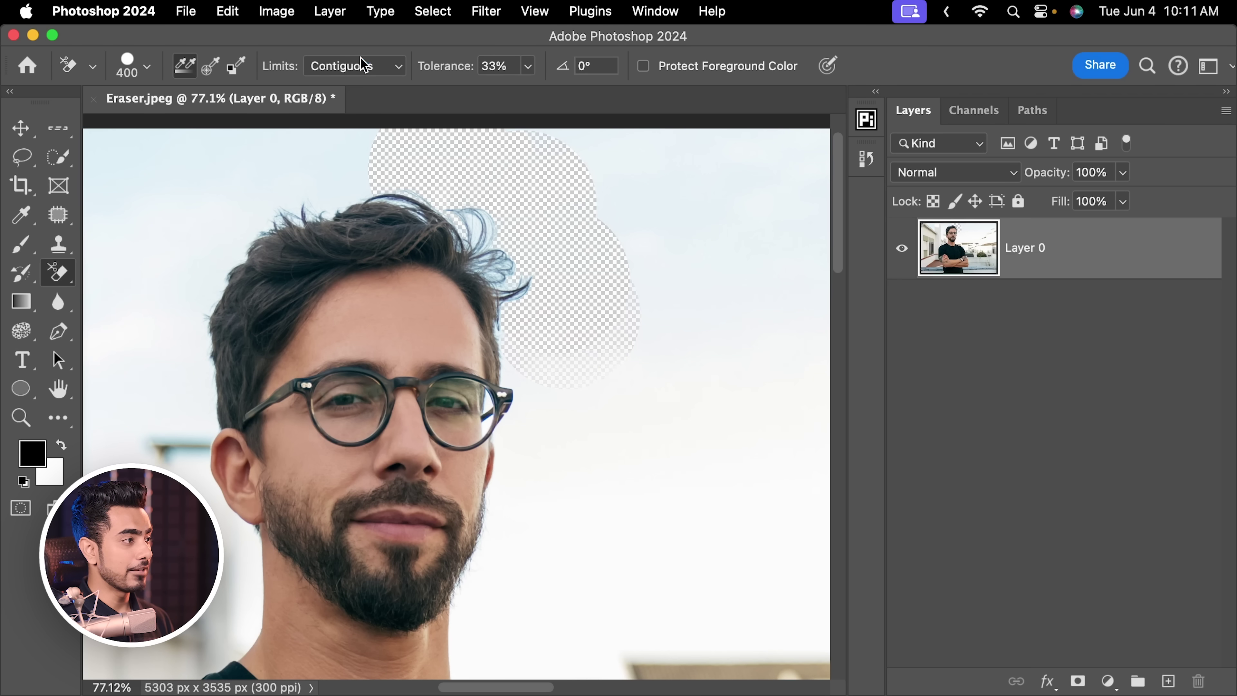
Step: Undo the last erasure and erase the sky around the hair again with the limits set to Discontiguous
left_click(364, 68)
left_click(351, 43)
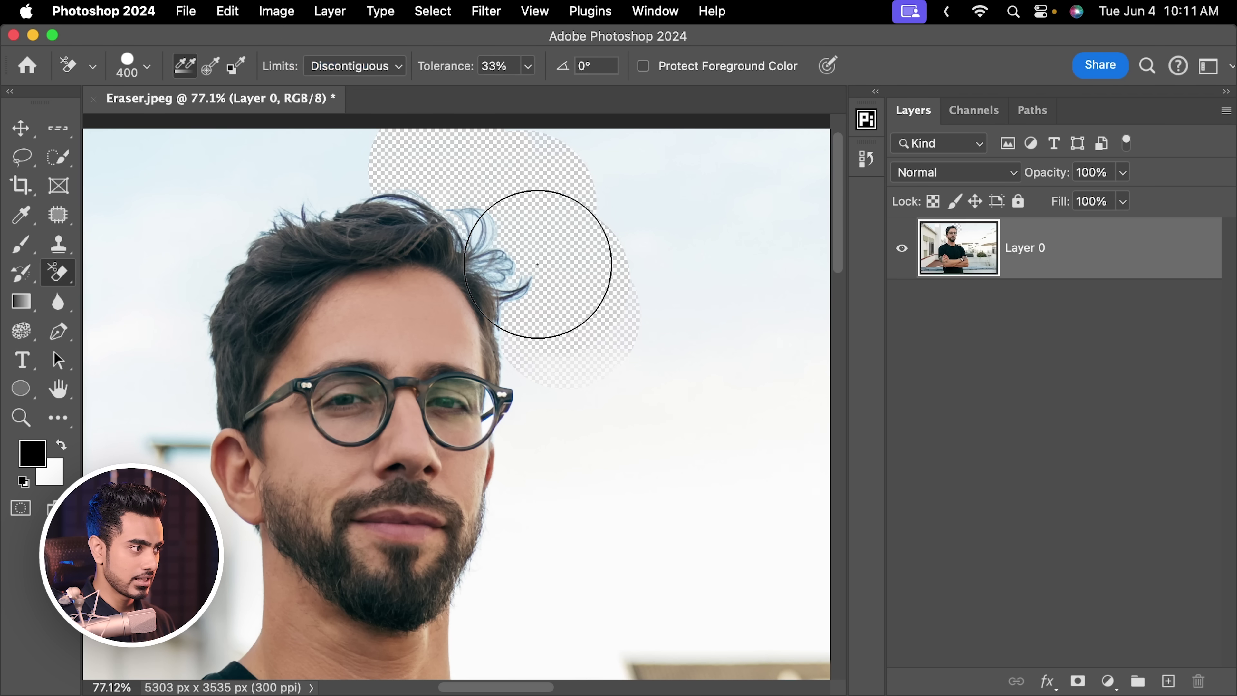
key("super+z")
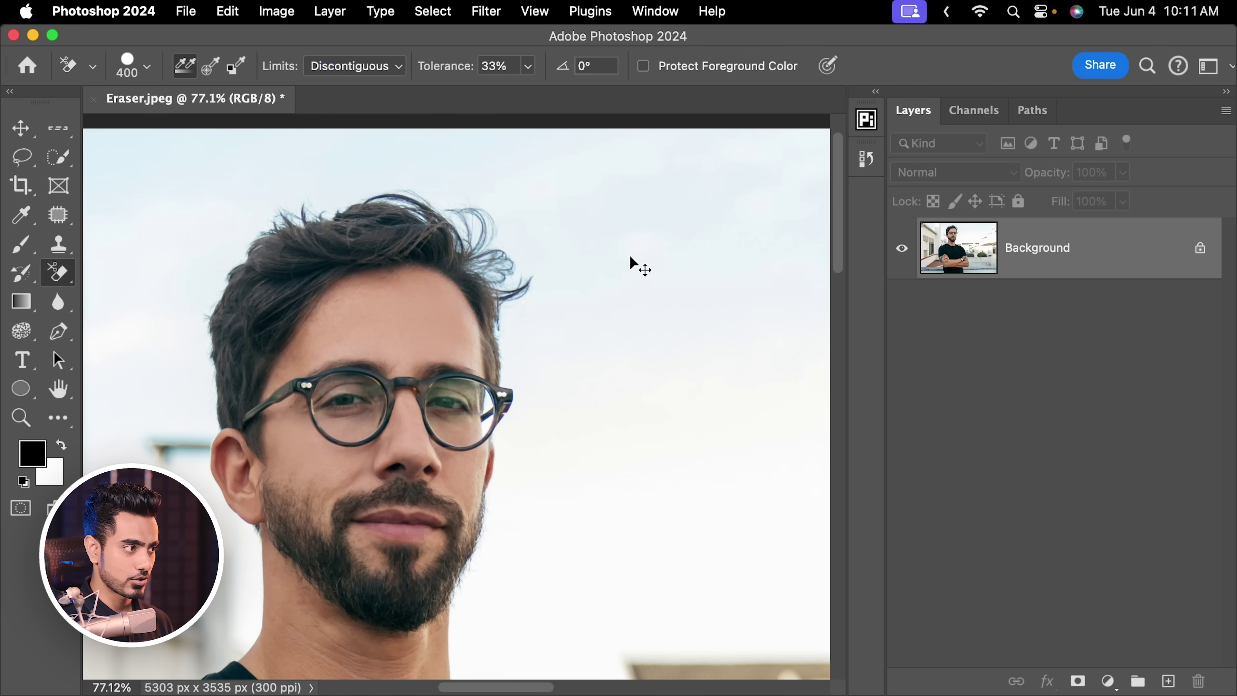
mouse_move(562, 302)
left_mouse_down()
mouse_move(500, 208)
mouse_move(491, 213)
left_mouse_up()
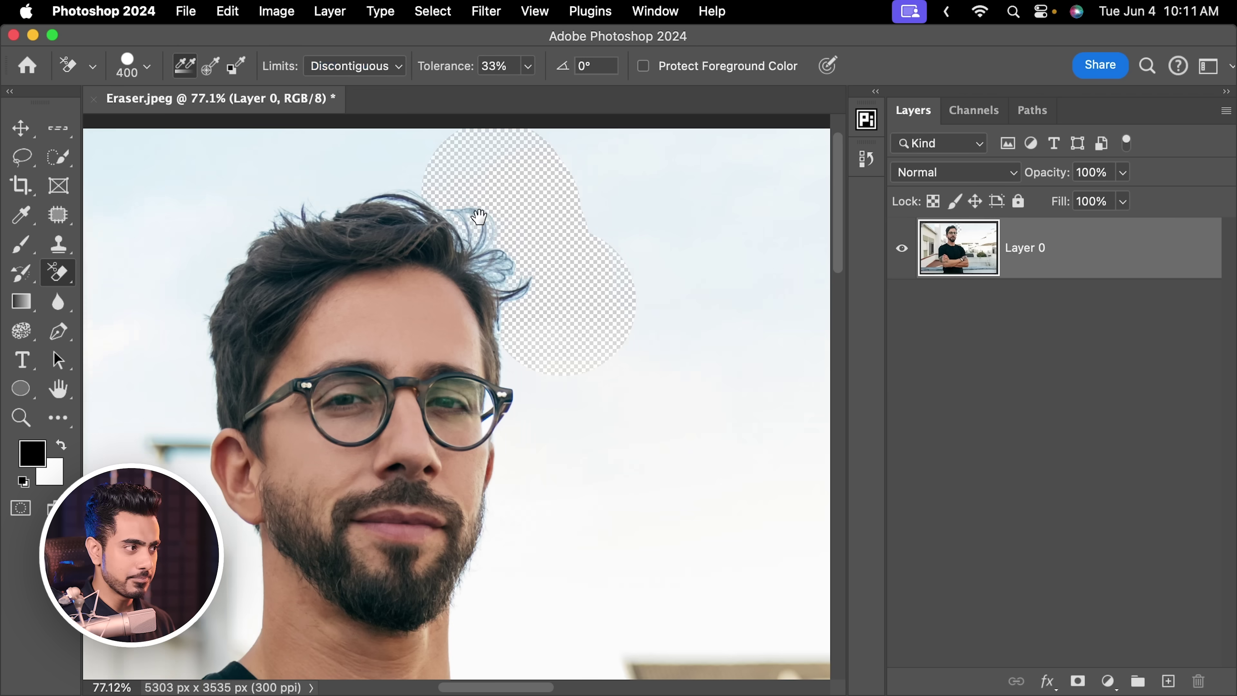
Step: Erase the sky around the top and the other side of the man's hair down to the ear with the 400 px Background Eraser
scroll(516, 239, "up", 4)
scroll(516, 238, "left", 4)
mouse_move(541, 262)
left_mouse_down()
mouse_move(516, 235)
mouse_move(444, 249)
mouse_move(398, 241)
left_mouse_up()
scroll(398, 241, "down", 5)
scroll(398, 240, "left", 4)
mouse_move(380, 147)
left_mouse_down()
mouse_move(351, 191)
mouse_move(375, 179)
mouse_move(317, 320)
mouse_move(331, 248)
mouse_move(347, 297)
left_mouse_up()
scroll(317, 320, "down", 5)
scroll(347, 298, "up", 5)
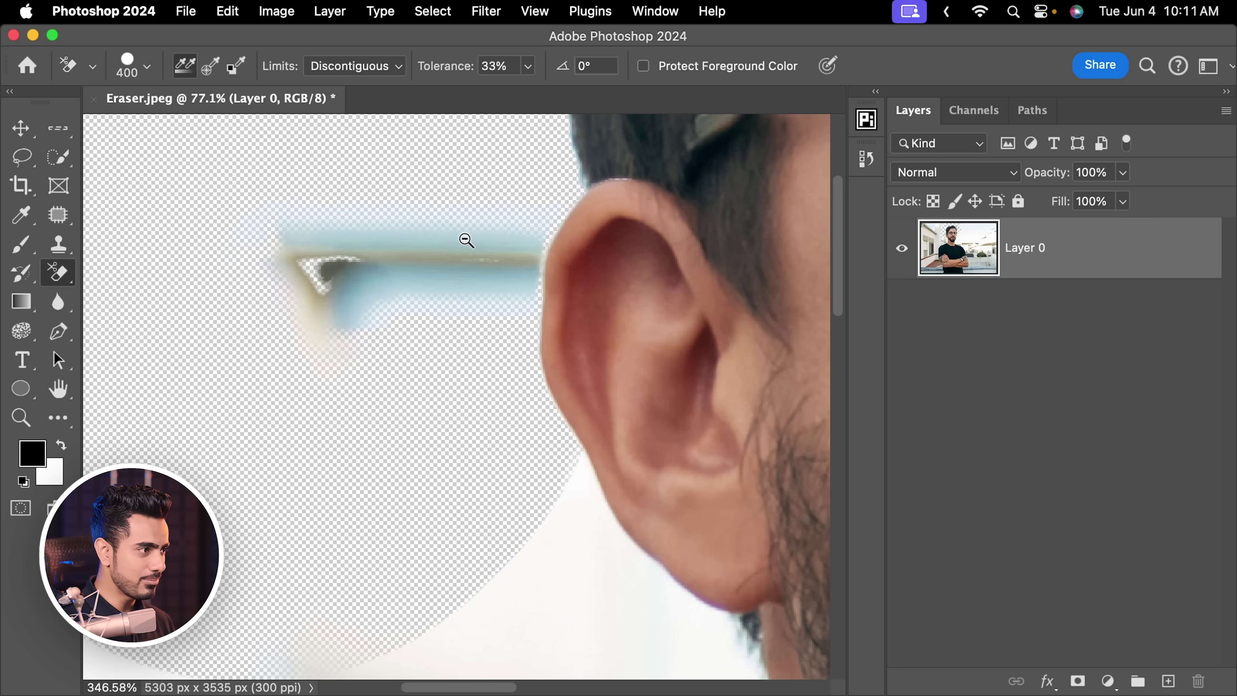
Step: Reduce the Background Eraser's brush size and erase the background beside the ear, neck and adjoining shoulder, using 175 px along the shoulder
key("bracketleft")
key("bracketleft")
key("bracketleft")
key("bracketleft")
key("bracketleft")
key("bracketleft")
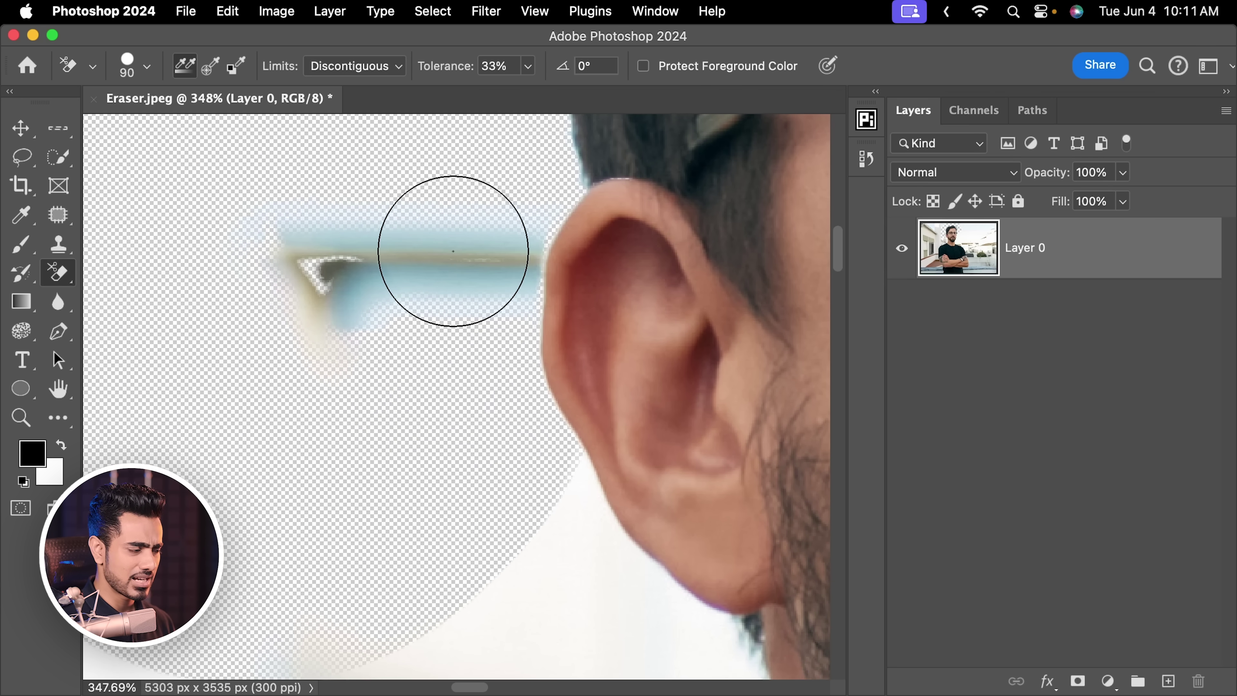
scroll(405, 280, "down", 5)
mouse_move(447, 291)
left_mouse_down()
mouse_move(446, 265)
mouse_move(474, 303)
mouse_move(484, 454)
mouse_move(469, 456)
mouse_move(456, 486)
mouse_move(321, 540)
mouse_move(369, 520)
mouse_move(323, 507)
mouse_move(475, 365)
mouse_move(435, 374)
mouse_move(436, 396)
mouse_move(345, 463)
mouse_move(435, 412)
mouse_move(323, 497)
mouse_move(309, 533)
mouse_move(261, 576)
left_mouse_up()
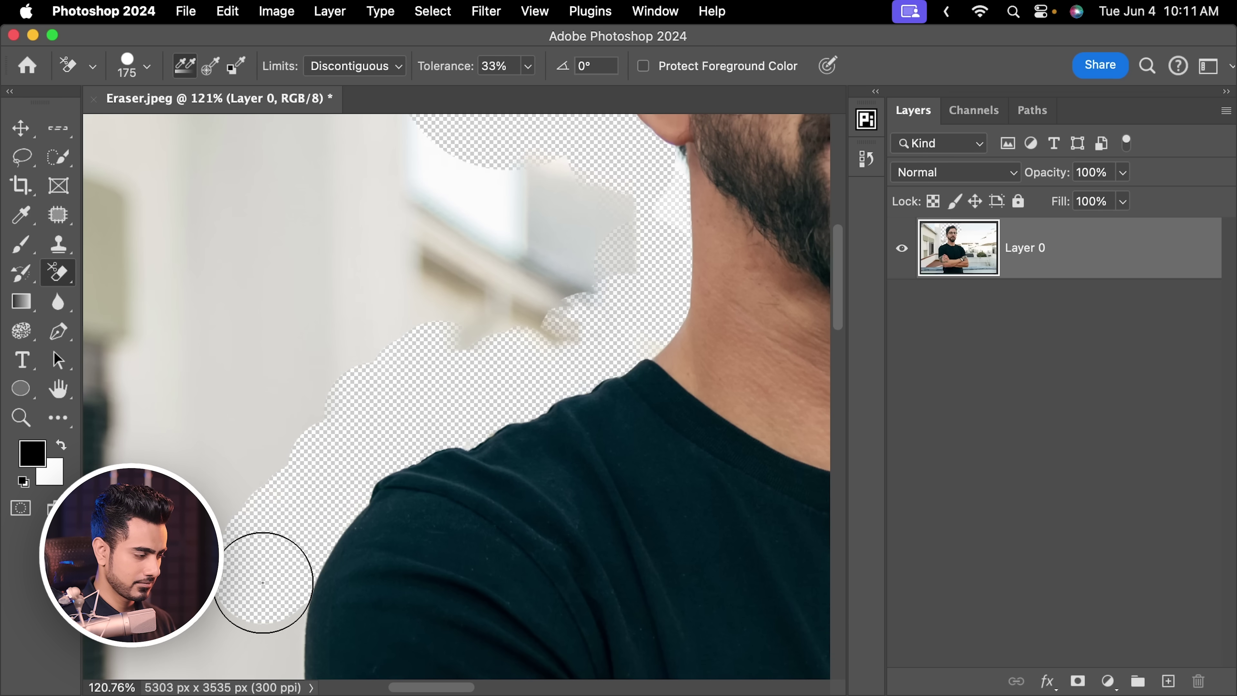
Step: Erase the background beside the opposite side of the neck and along that shoulder down to the sleeve
scroll(445, 411, "down", 5)
scroll(530, 326, "up", 3)
mouse_move(566, 312)
left_mouse_down()
mouse_move(584, 313)
mouse_move(567, 312)
mouse_move(547, 341)
mouse_move(544, 403)
mouse_move(524, 451)
left_mouse_up()
mouse_move(549, 492)
left_mouse_down()
mouse_move(619, 502)
mouse_move(620, 520)
mouse_move(558, 431)
left_mouse_up()
scroll(599, 529, "up", 3)
mouse_move(485, 356)
left_mouse_down()
mouse_move(640, 434)
mouse_move(701, 564)
left_mouse_up()
scroll(658, 434, "down", 5)
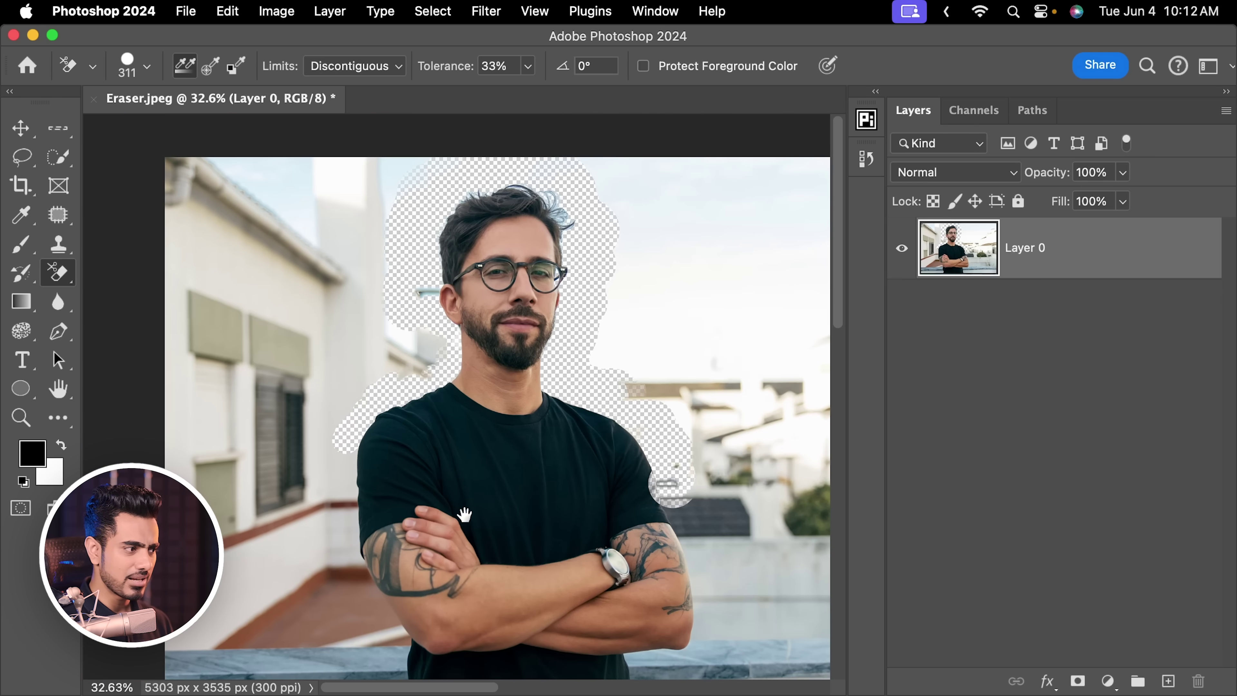
Step: Erase the background beside the tattooed elbow with a 329 px brush, and undo all Background Eraser edits to restore the original photo
scroll(499, 508, "up", 3)
mouse_move(425, 417)
left_mouse_down()
mouse_move(442, 422)
mouse_move(402, 393)
left_mouse_up()
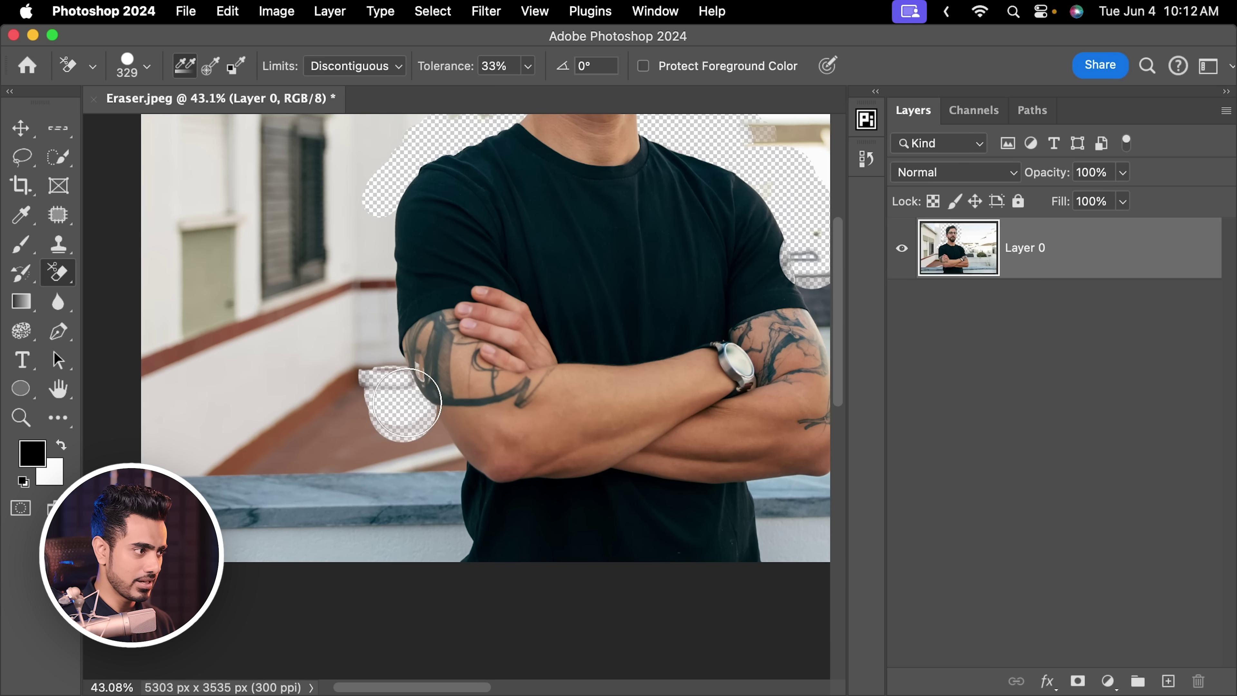
key("super+z")
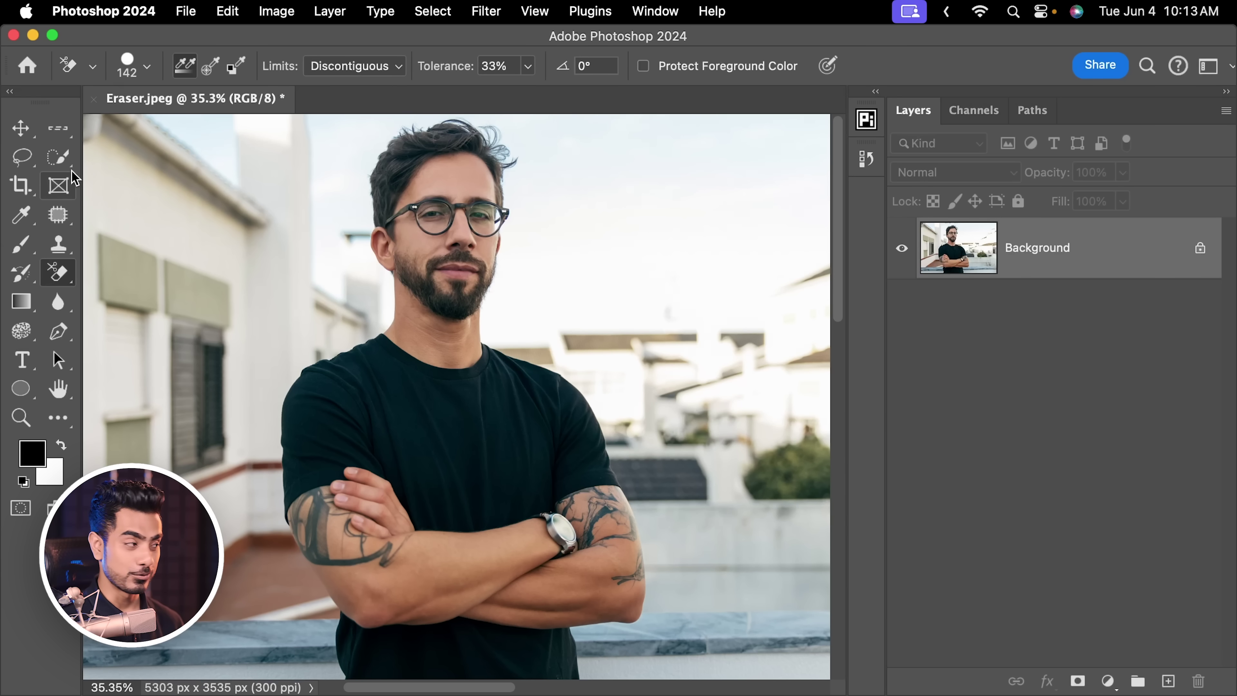
Step: Select the man with Select Subject, hide the background with a layer mask, and undo the mask and selection
left_click(58, 156)
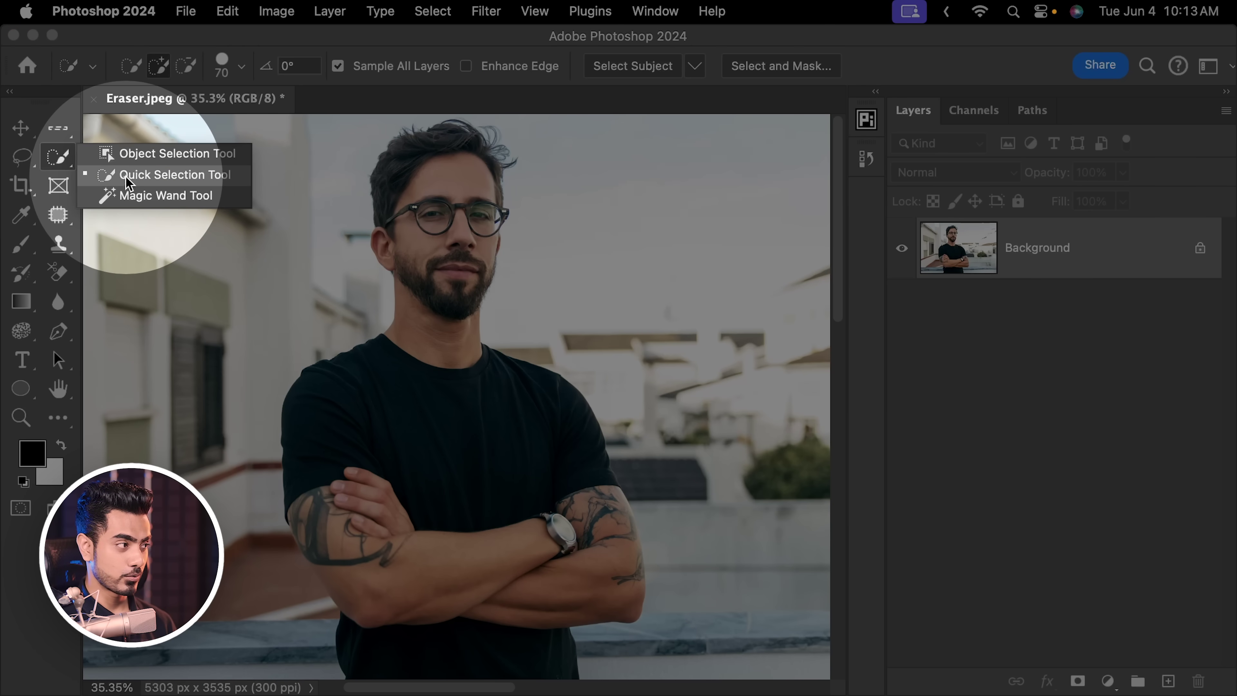
key("Escape")
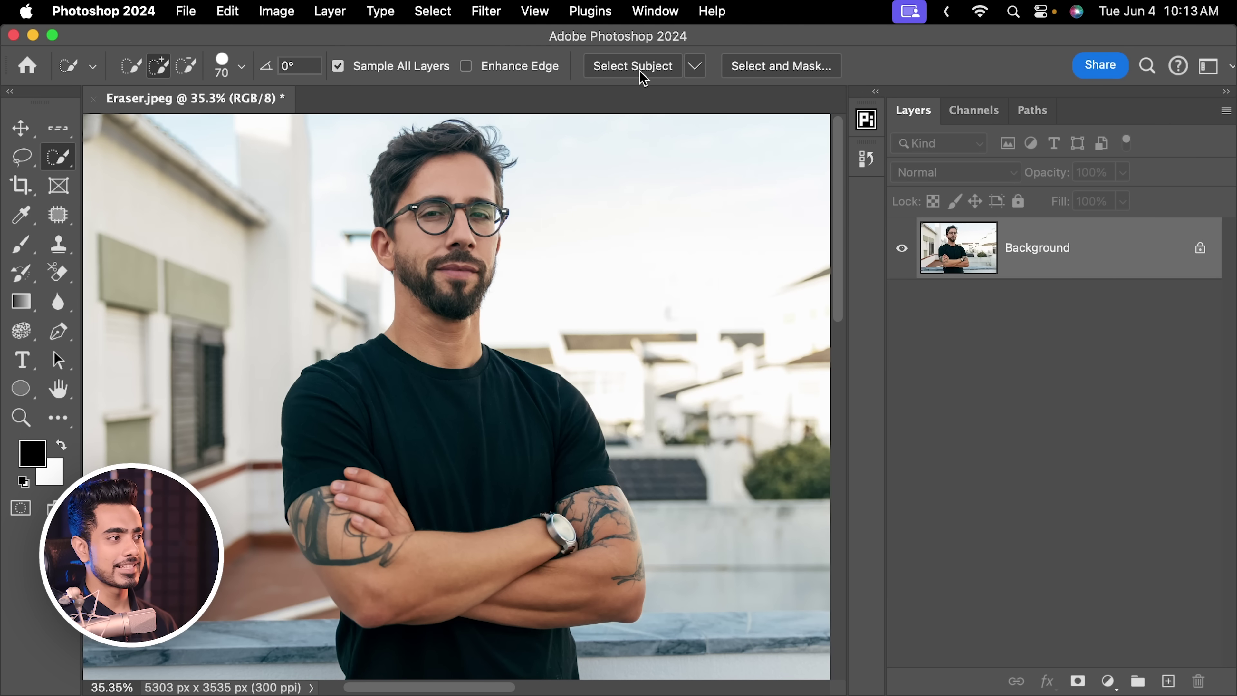
scroll(547, 180, "down", 1)
left_click_drag(547, 179, 536, 228)
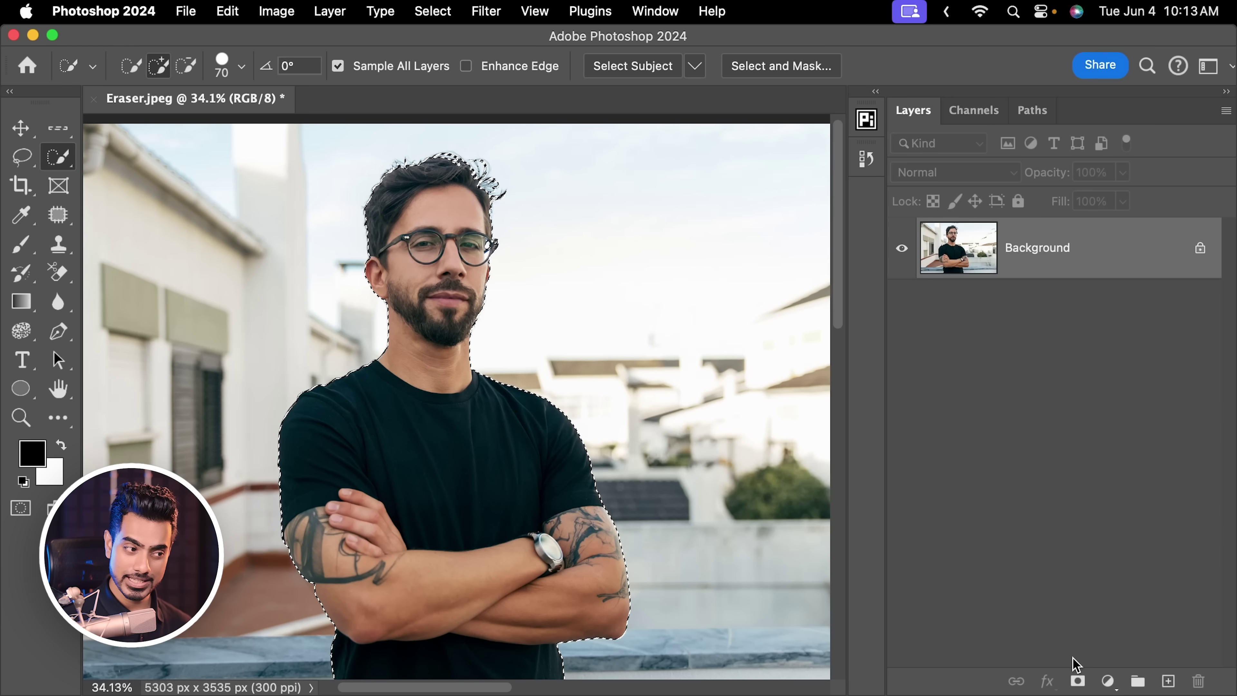
left_click(1078, 681)
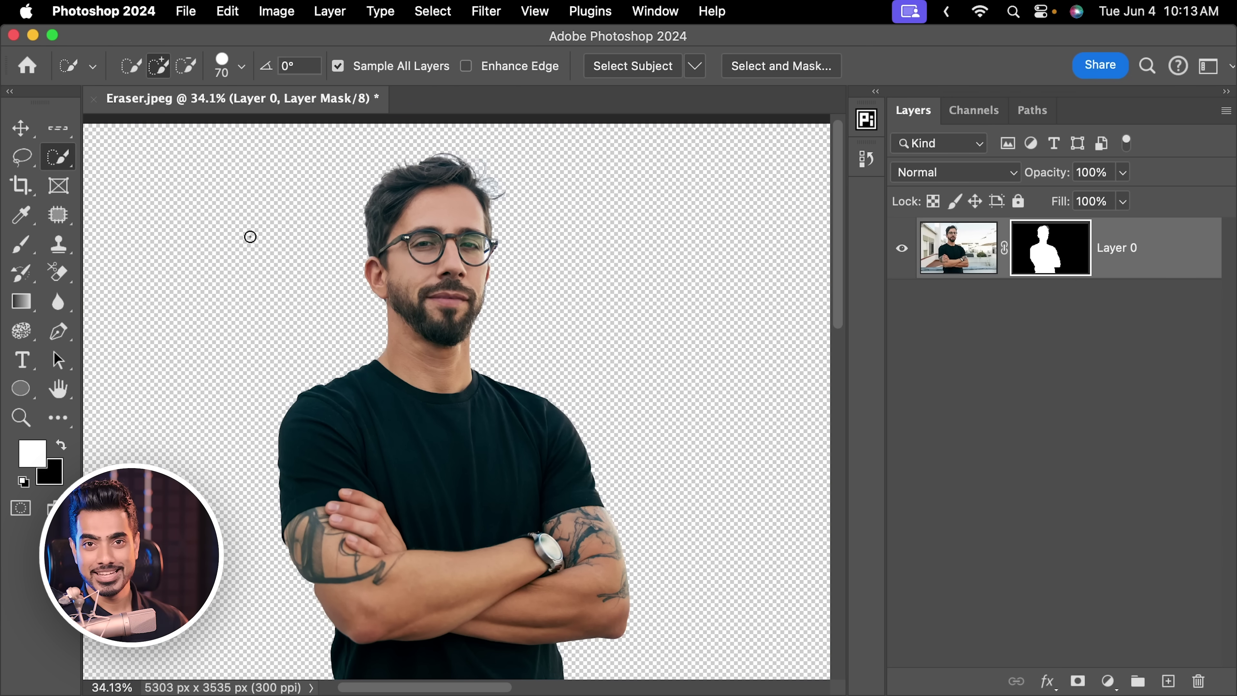
key("super+z")
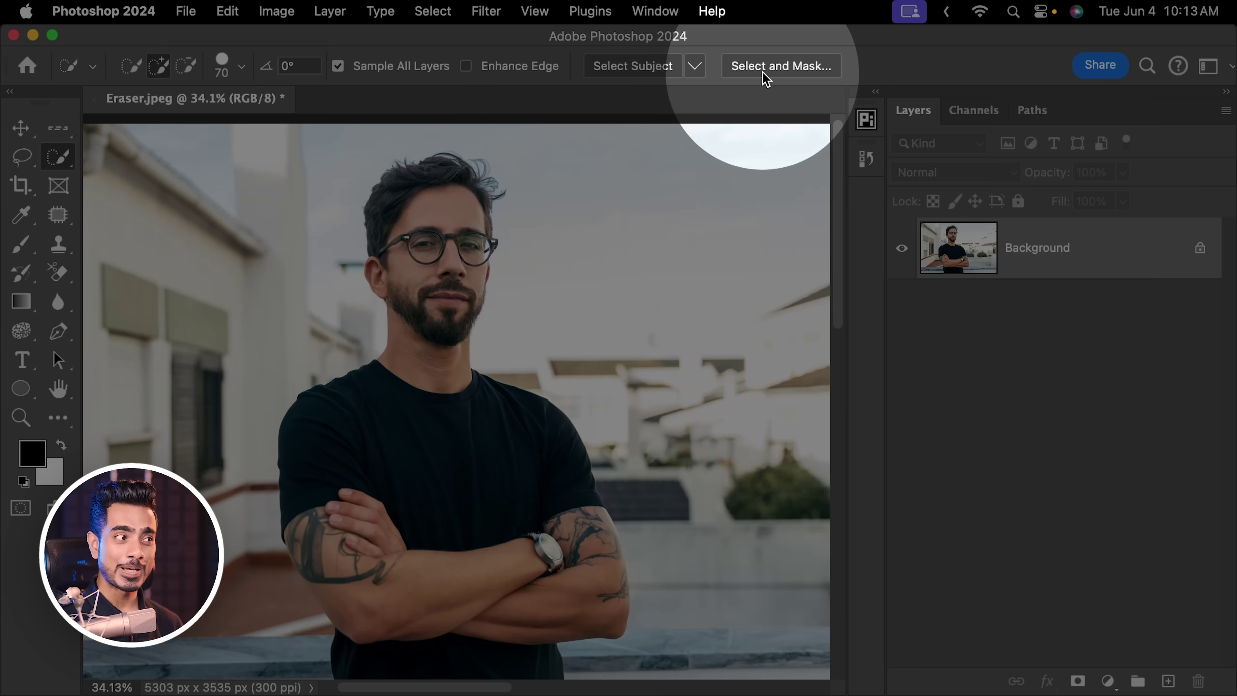
Step: Open Select and Mask for the portrait and select the man with Select Subject
left_click(778, 66)
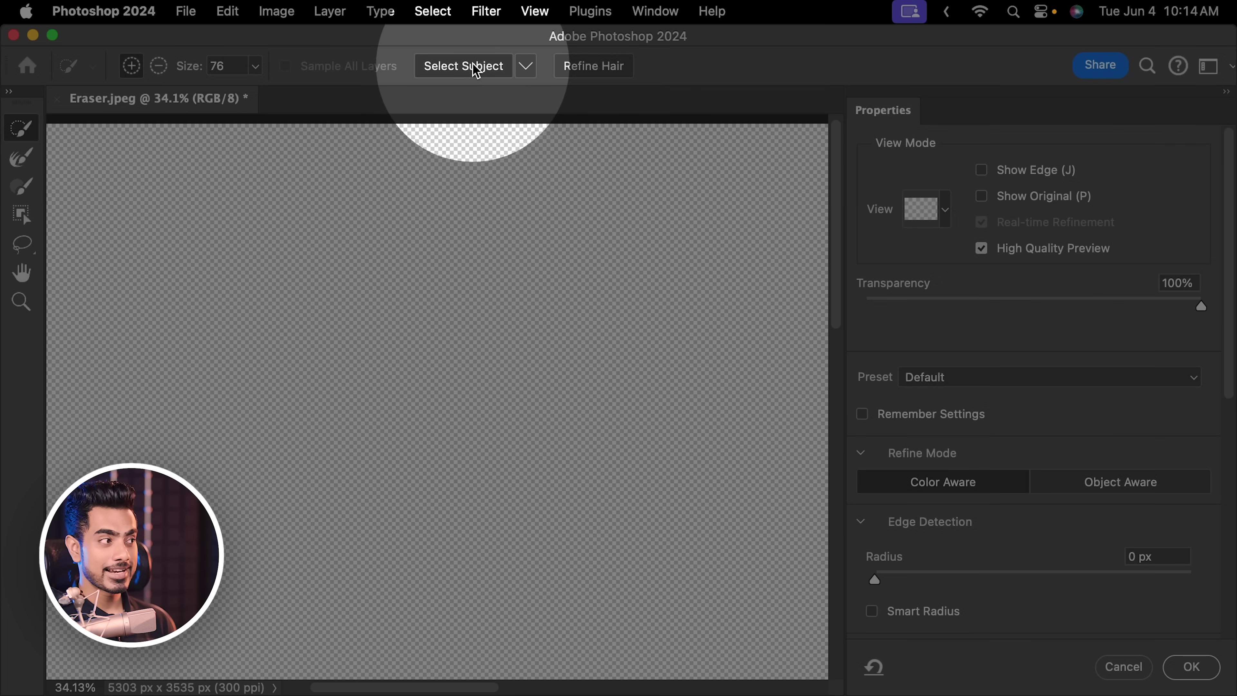
left_click(465, 69)
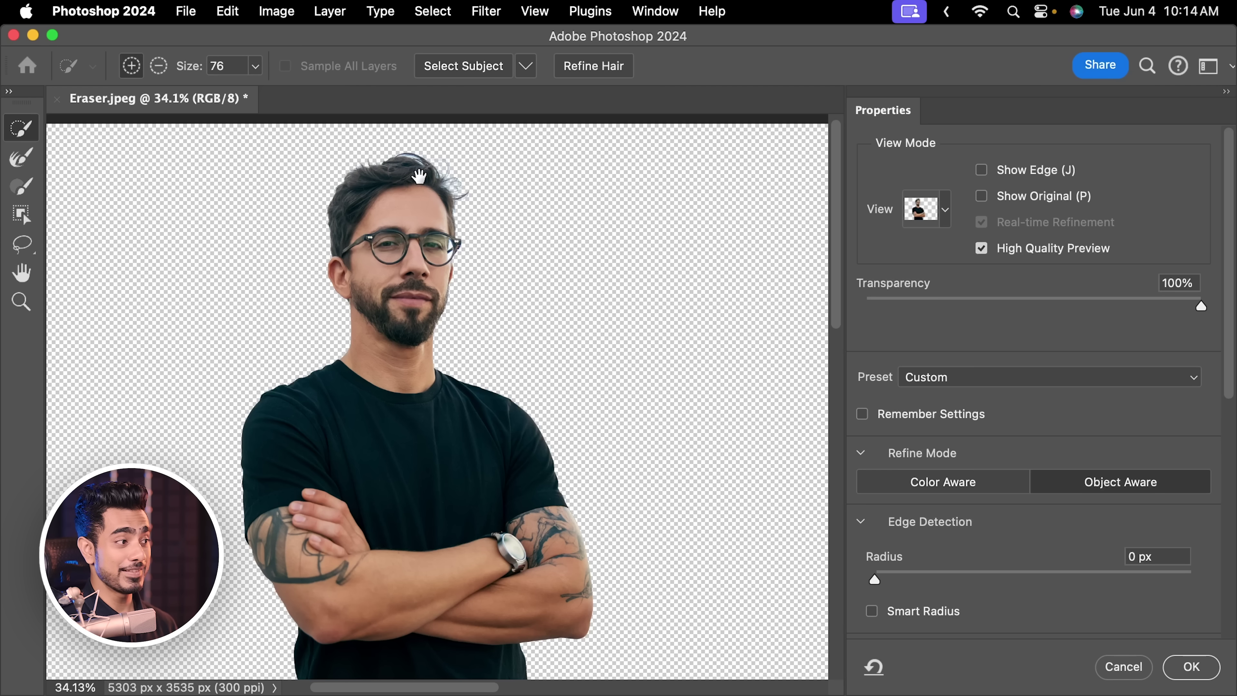
left_click_drag(428, 179, 511, 268)
scroll(530, 285, "up", 10)
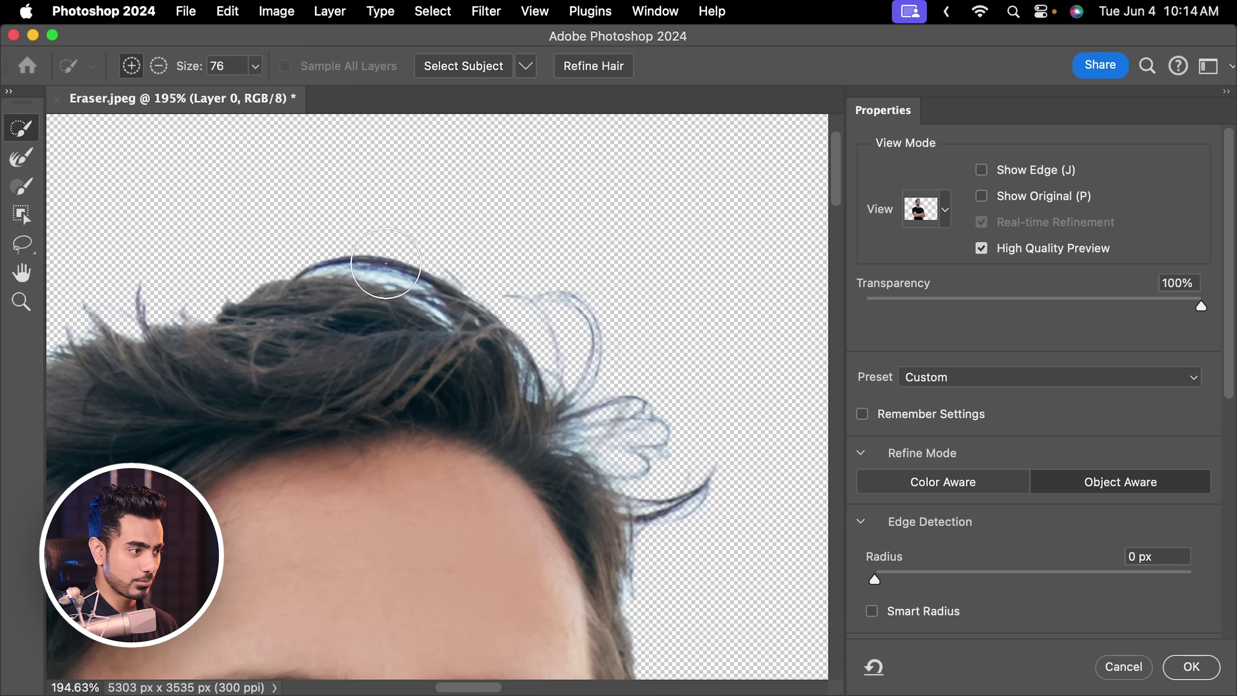
Step: Set the mask preview to On White, compare the refine modes on the hair, and use Color Aware
left_click(951, 219)
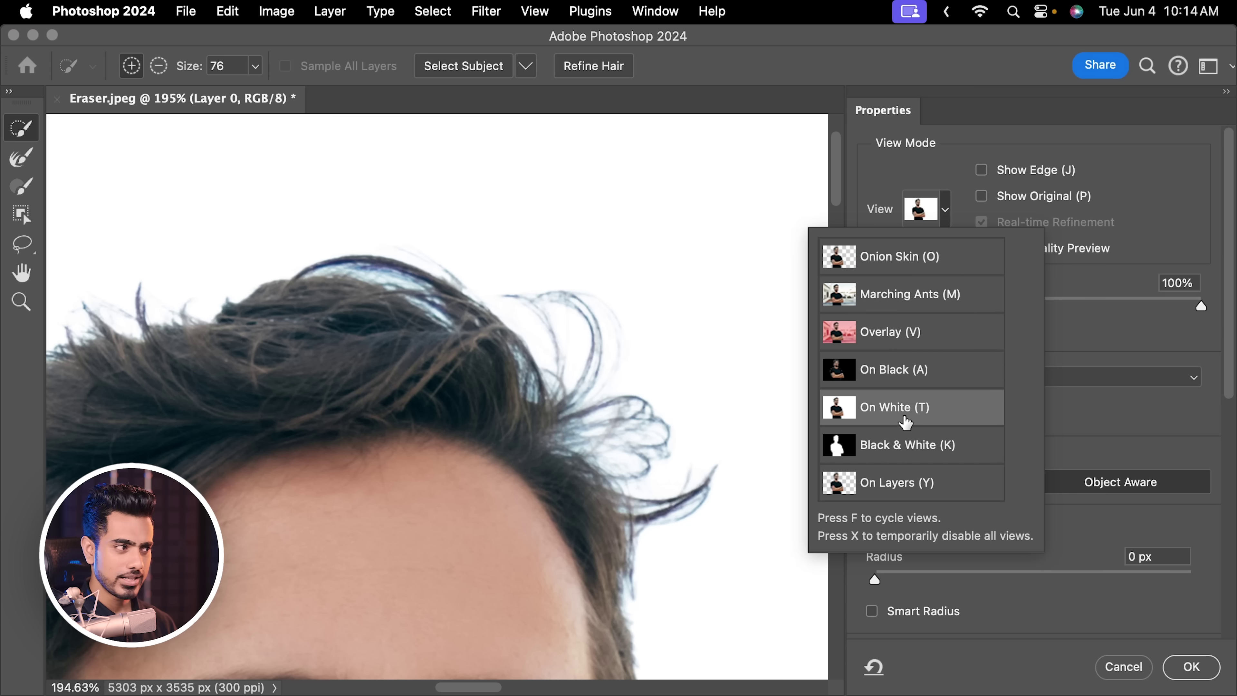
left_click(1136, 385)
left_click(943, 488)
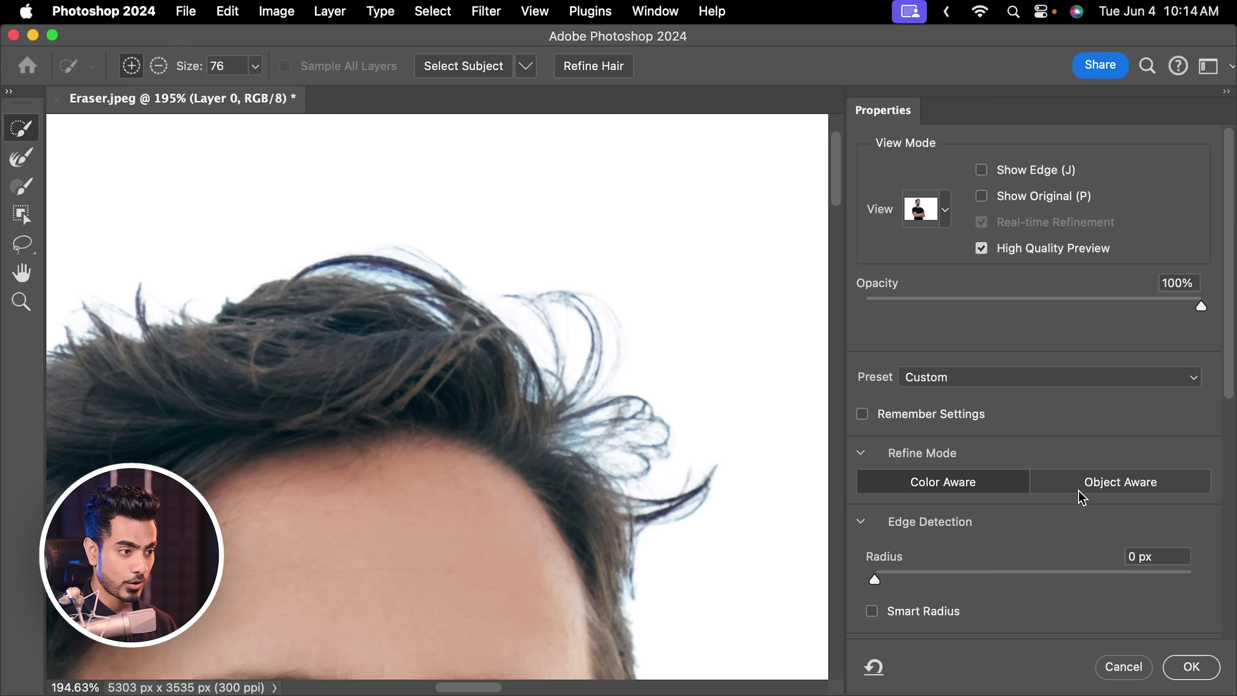
left_click(1085, 486)
left_click(972, 485)
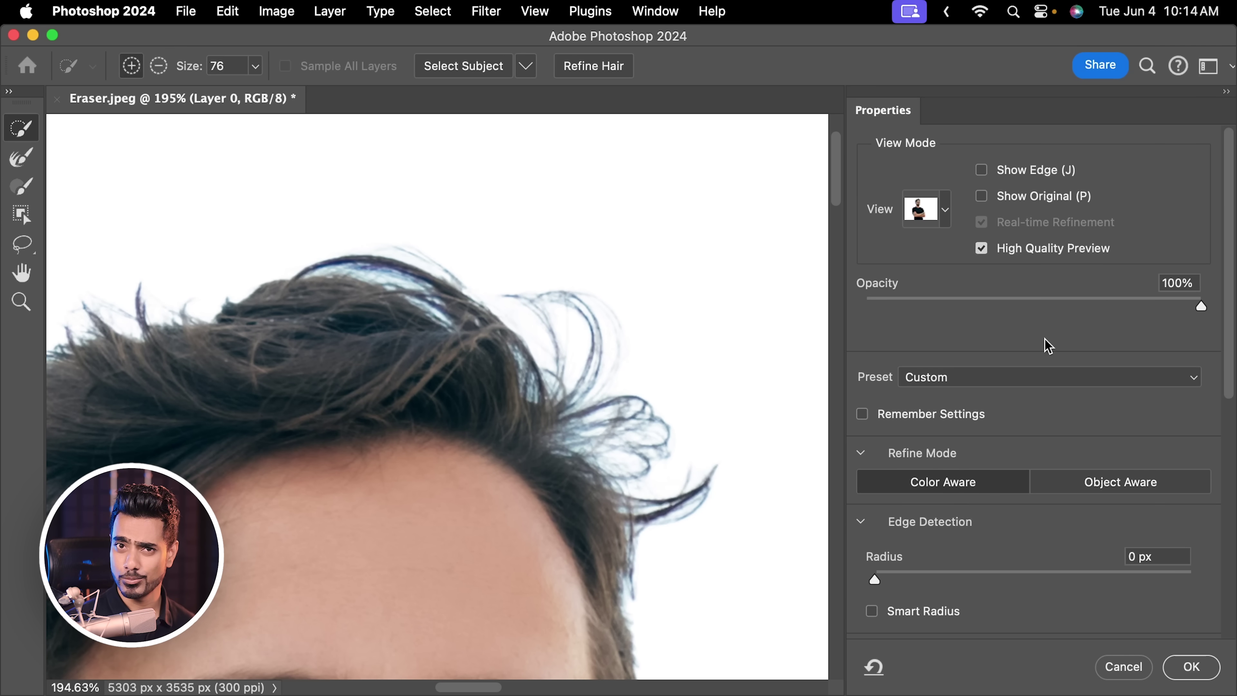
Step: Refine the flyaway hair edges with a 102 px Refine Edge Brush and check the cutout around the hair and ear
left_click(29, 168)
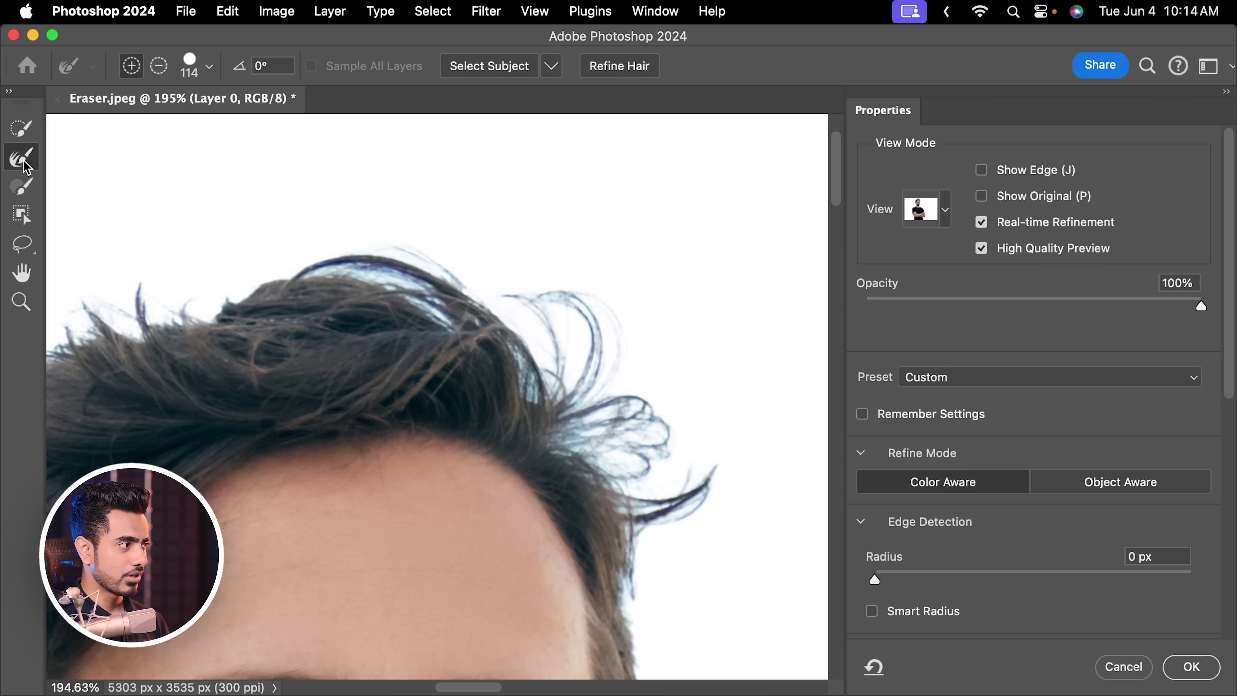
left_click_drag(530, 221, 524, 221)
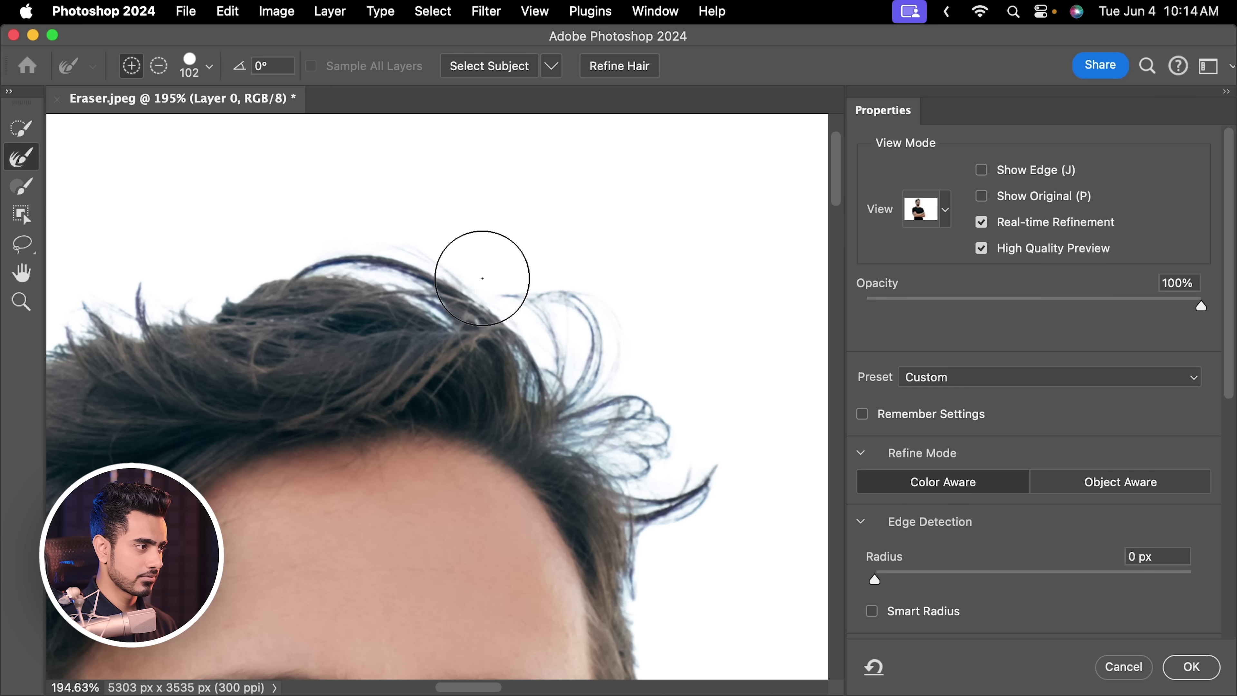
left_click_drag(572, 372, 665, 492)
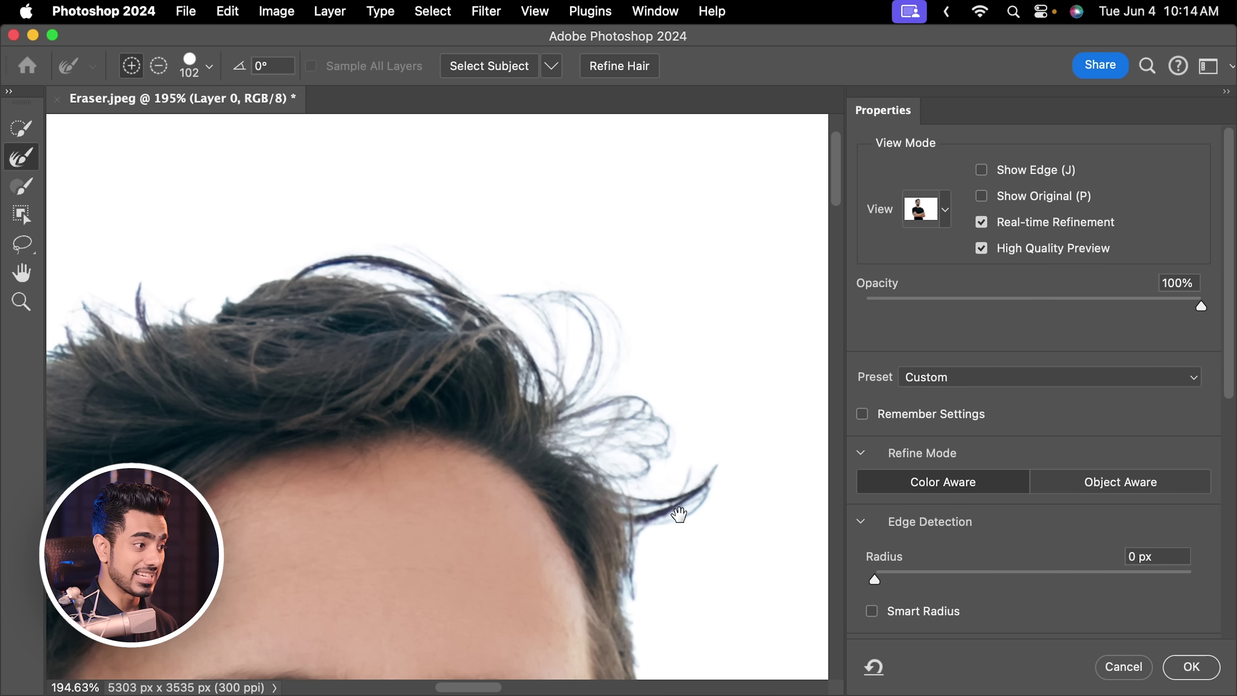
scroll(666, 492, "down", 5)
left_click_drag(673, 424, 629, 475)
scroll(505, 346, "left", 10)
scroll(505, 346, "up", 5)
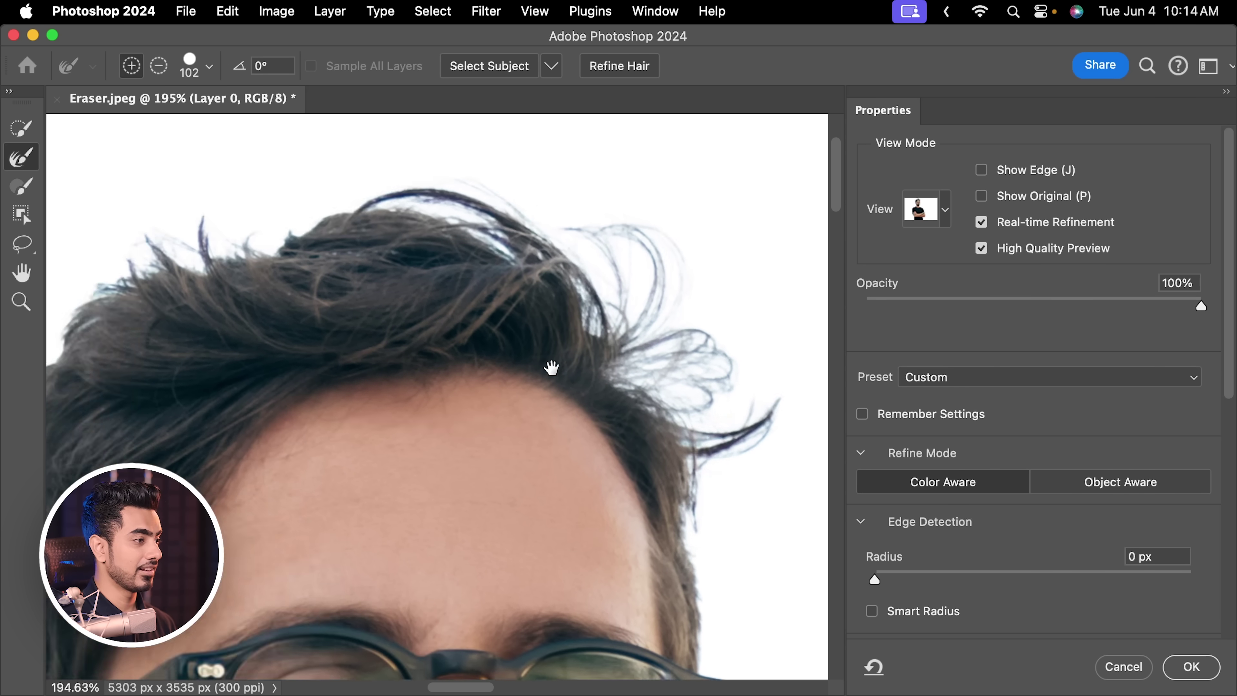
scroll(339, 263, "down", 3)
scroll(339, 263, "left", 4)
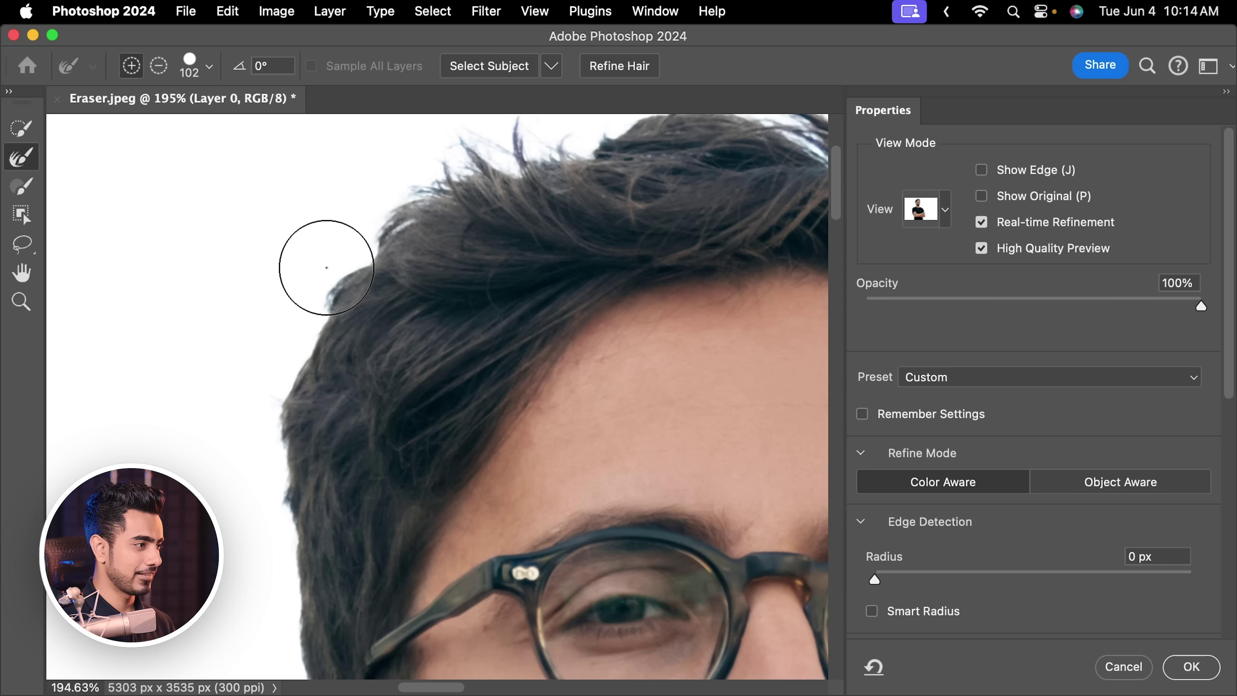
scroll(246, 453, "down", 5)
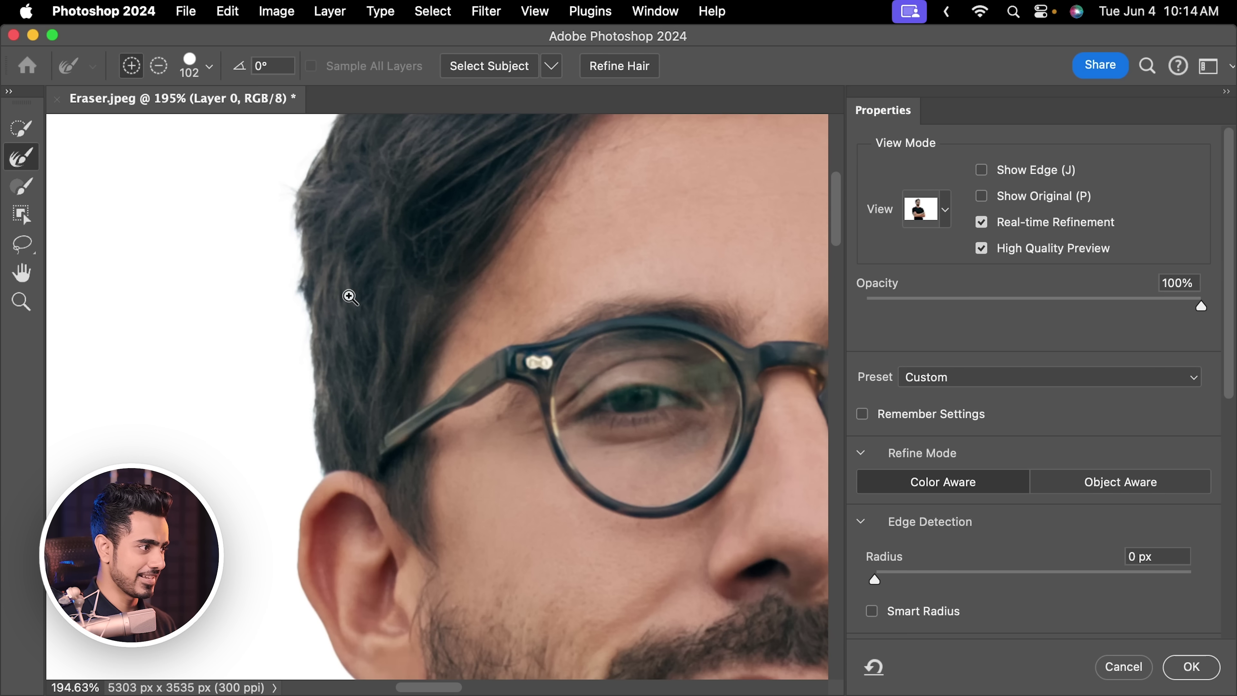
scroll(344, 301, "down", 8)
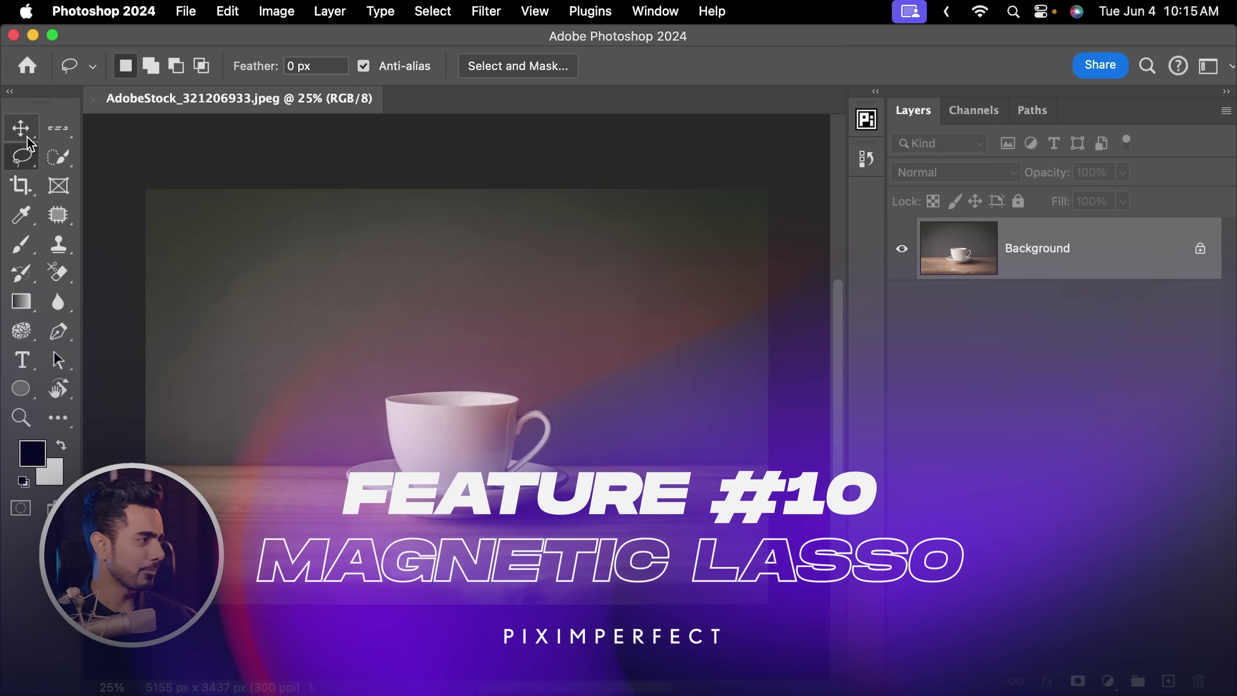
Step: In AdobeStock_321206933.jpeg, trace the cup's upper rim against the backdrop with the Magnetic Lasso
left_click(21, 156)
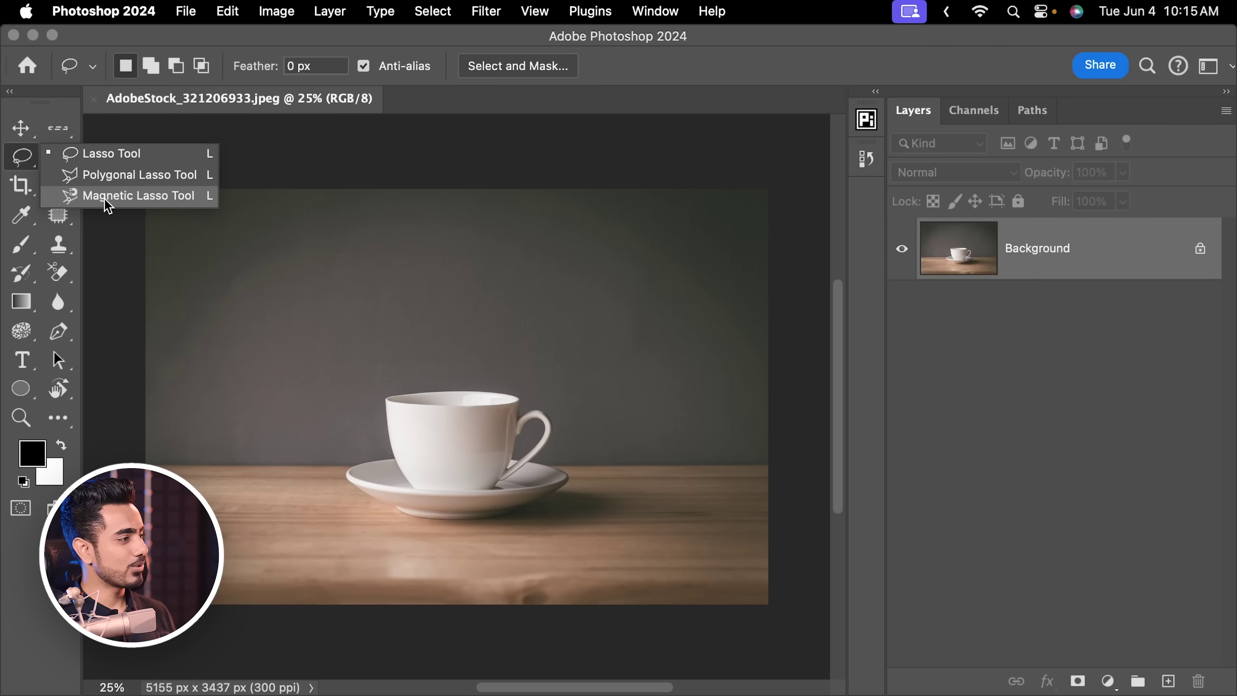
left_click(101, 155)
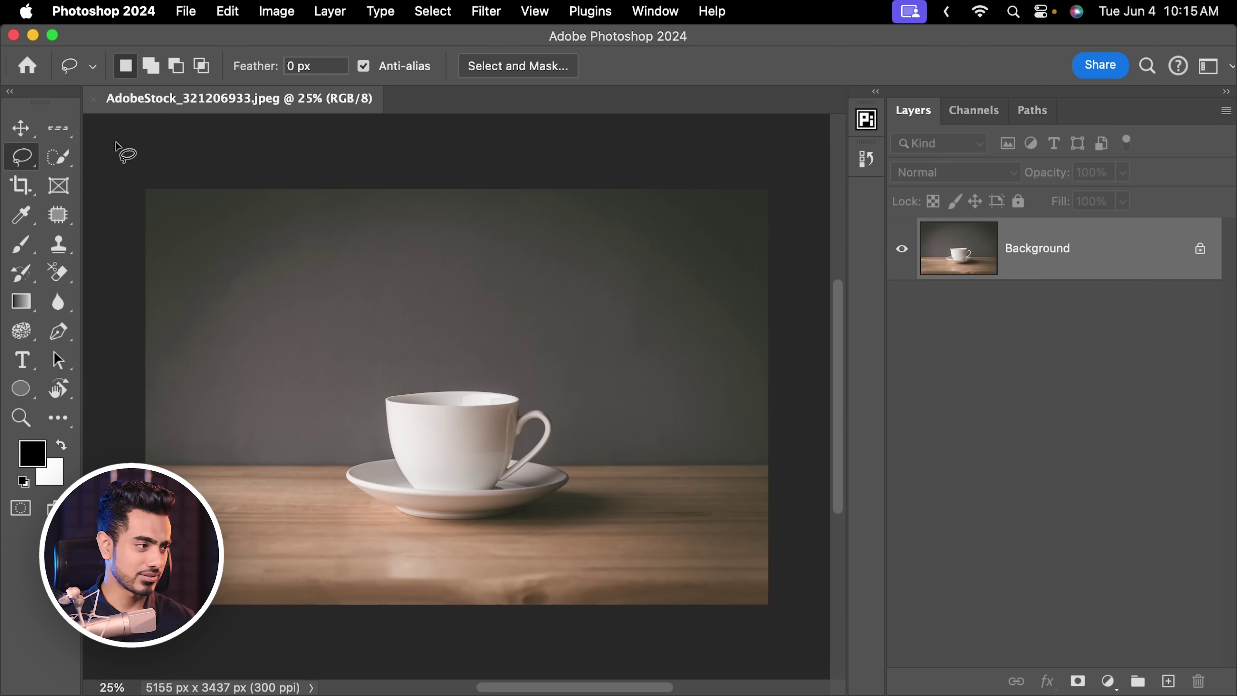
mouse_move(596, 435)
left_mouse_down()
mouse_move(585, 354)
mouse_move(297, 305)
left_mouse_up()
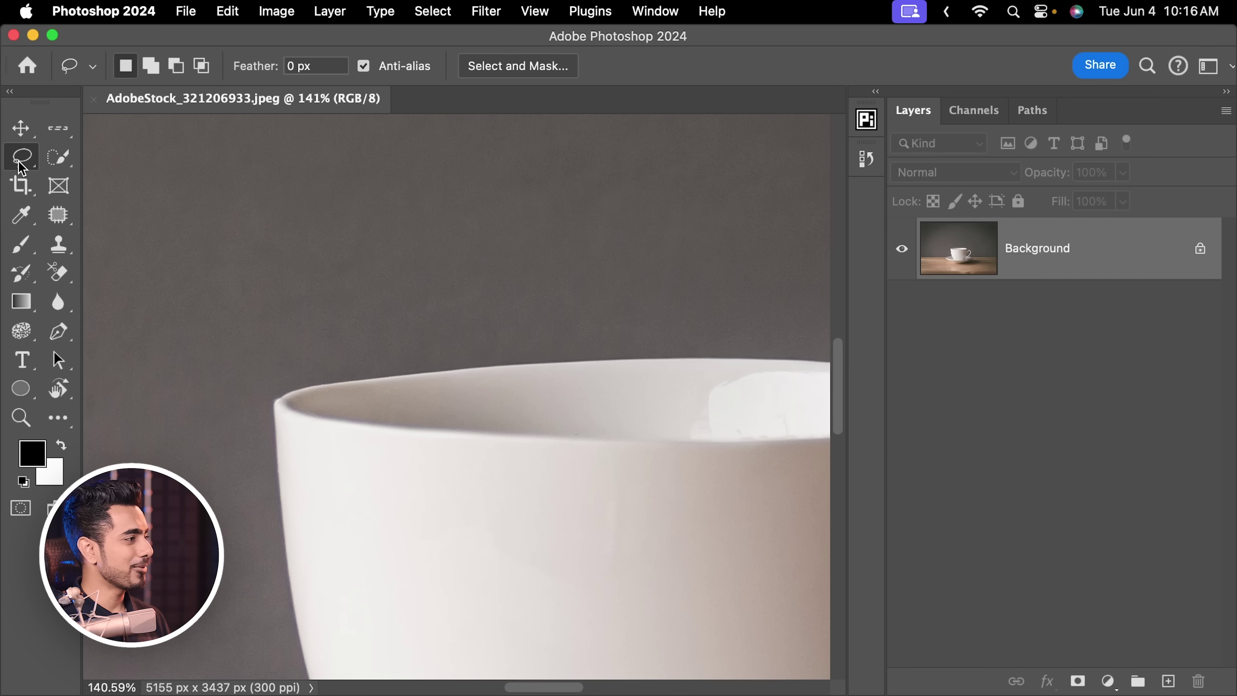
left_click(22, 157)
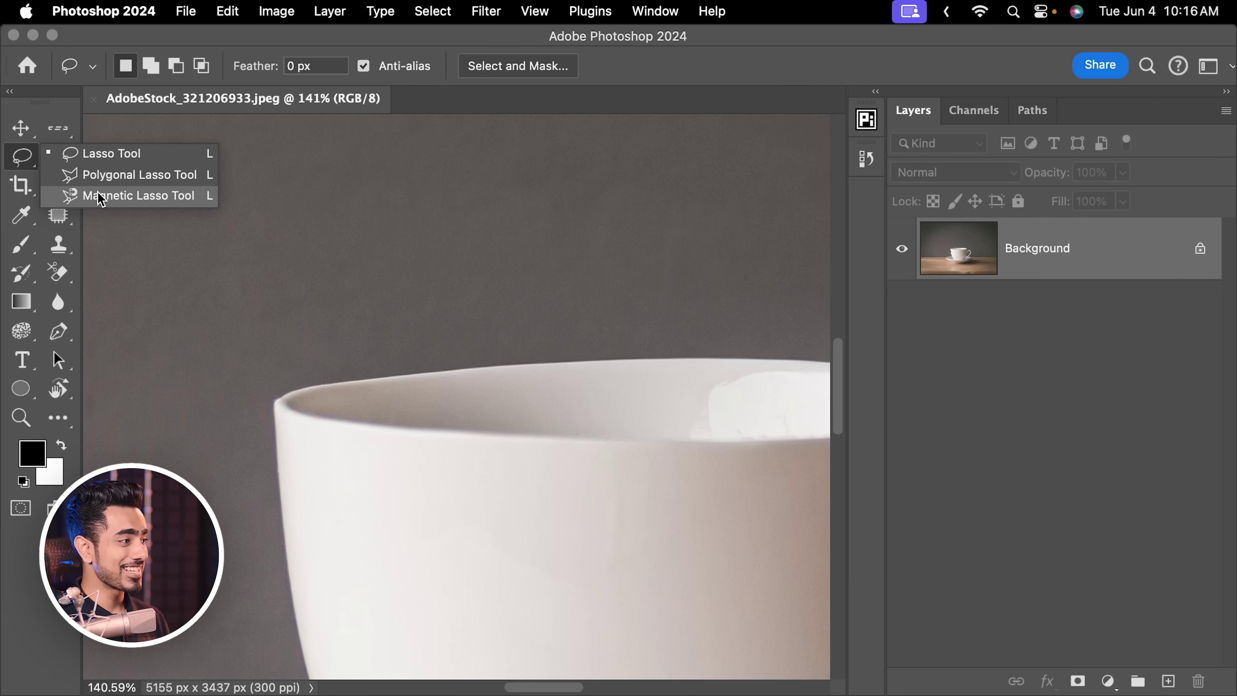
left_click(139, 196)
scroll(439, 354, "up", 6)
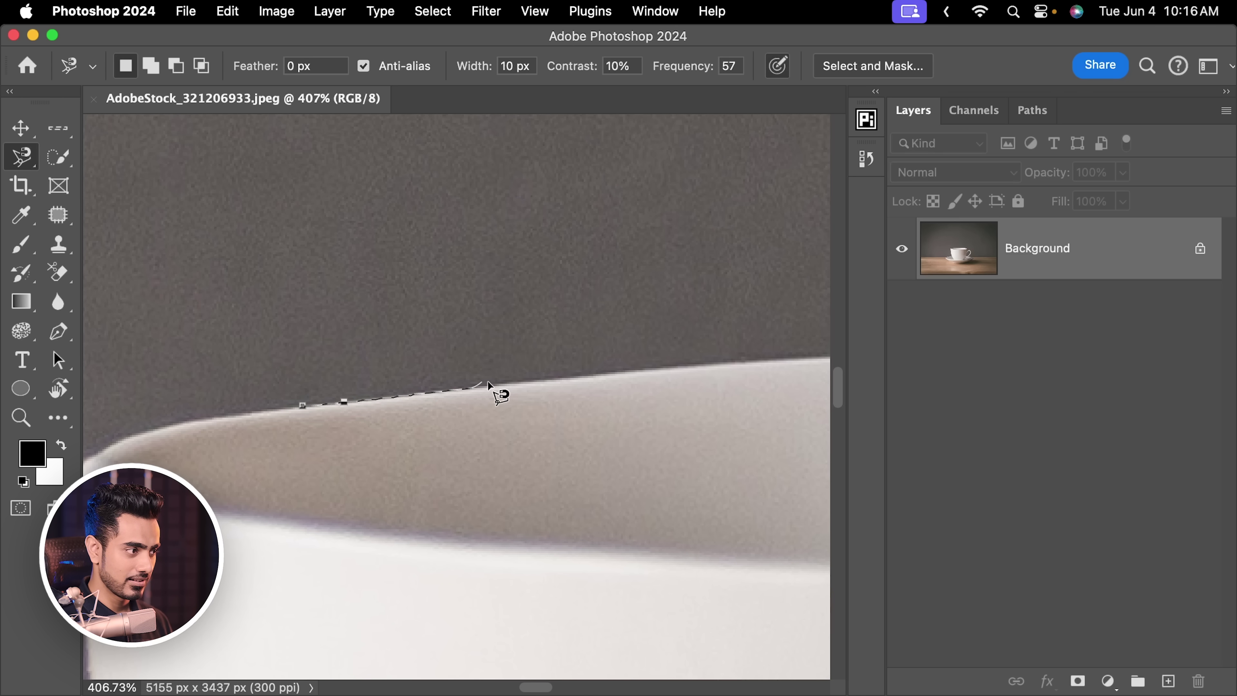
left_click_drag(762, 361, 389, 382)
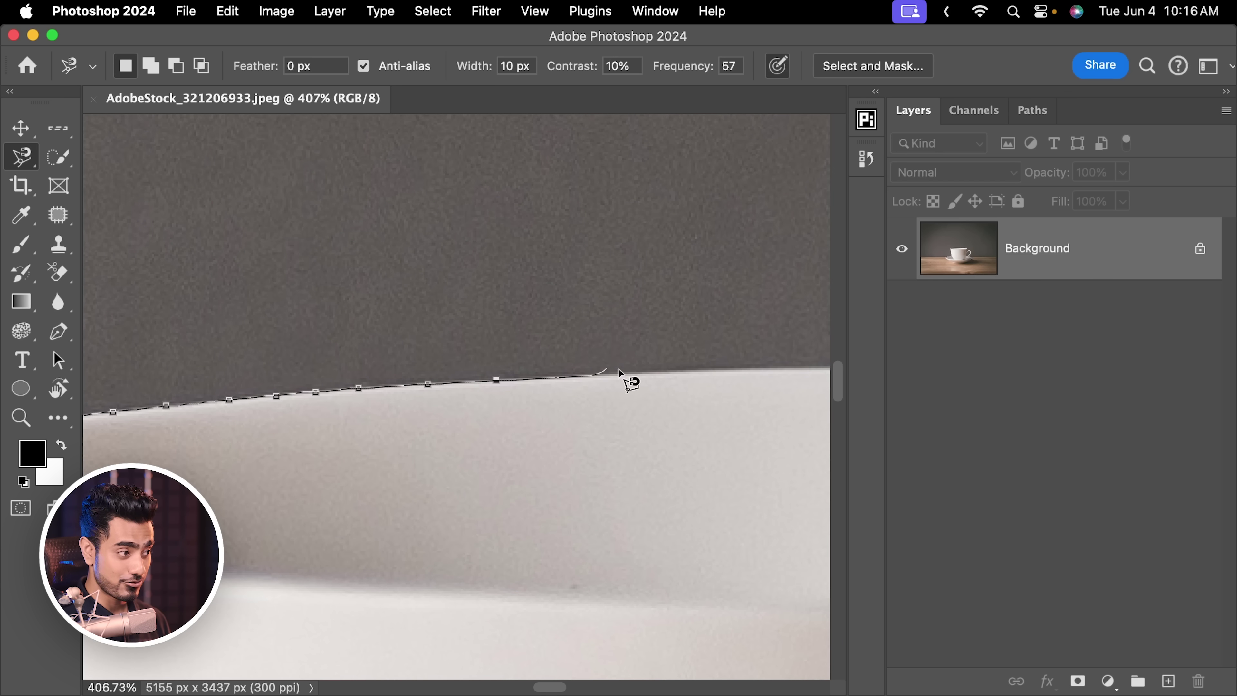
left_click_drag(778, 365, 323, 351)
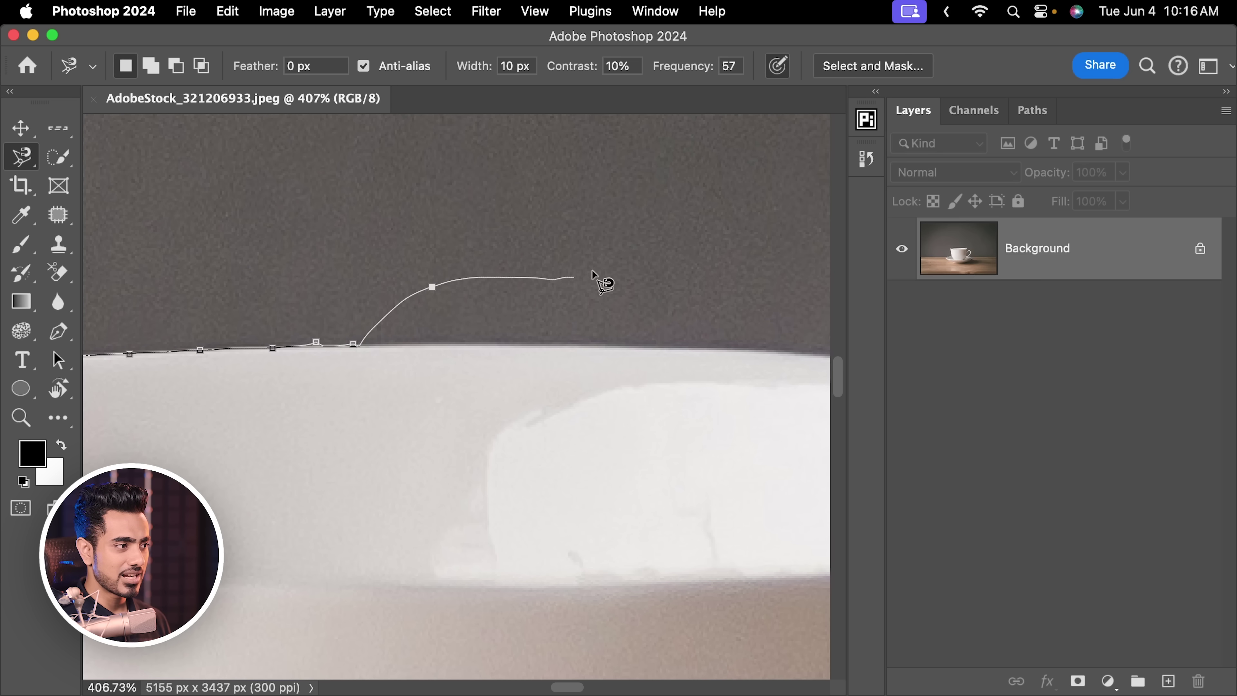
Step: Extend the Magnetic Lasso trace past the cup's upper rim and remove the stray anchor points off the edge
left_click_drag(784, 306, 632, 273)
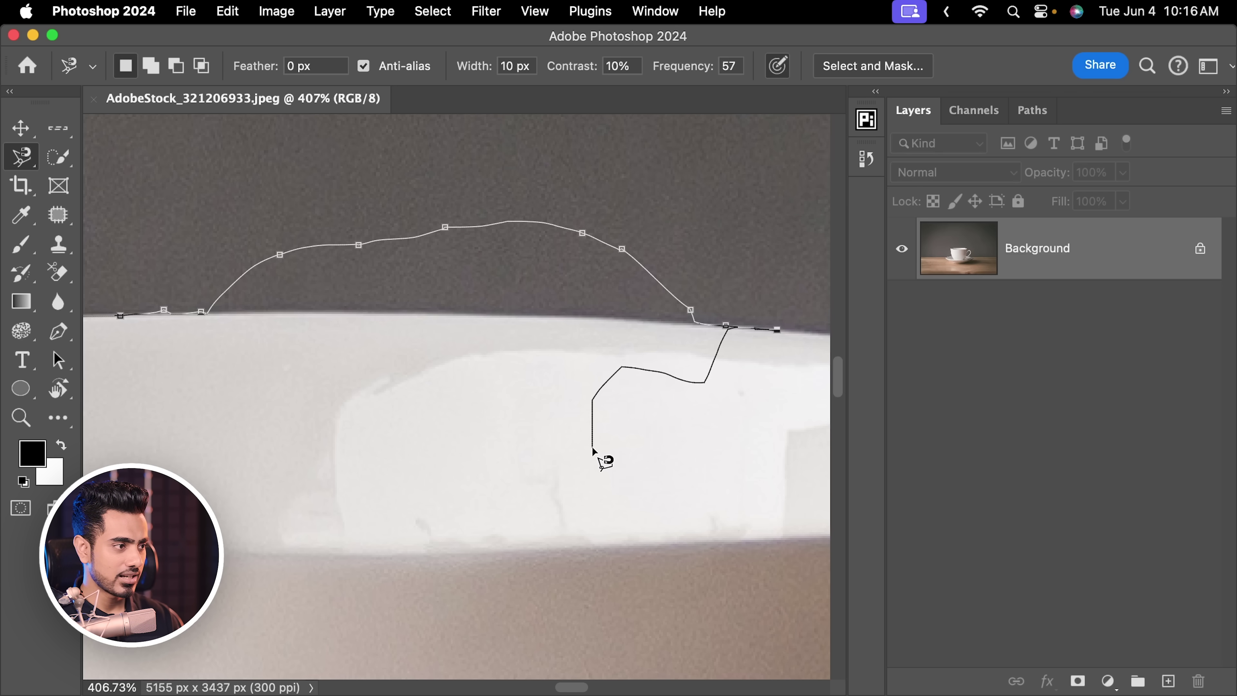
key("BackSpace")
key("BackSpace")
key("BackSpace")
key("BackSpace")
key("BackSpace")
key("BackSpace")
key("BackSpace")
key("BackSpace")
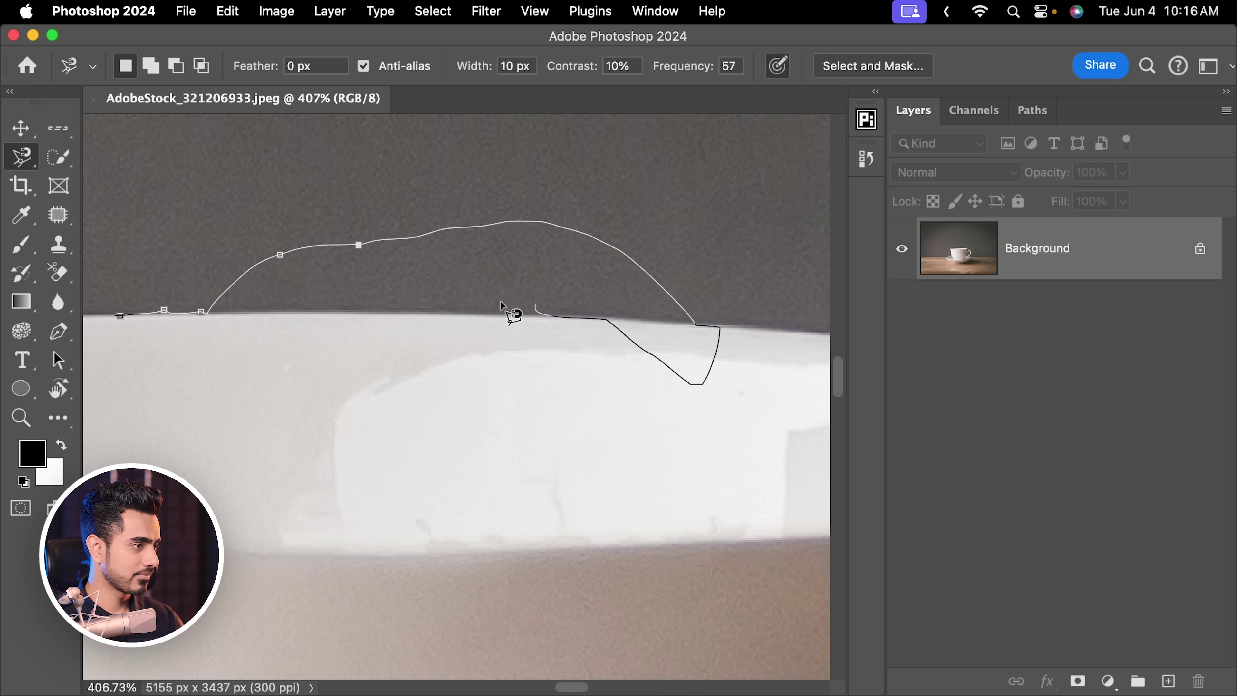
key("BackSpace")
key("BackSpace")
key("BackSpace")
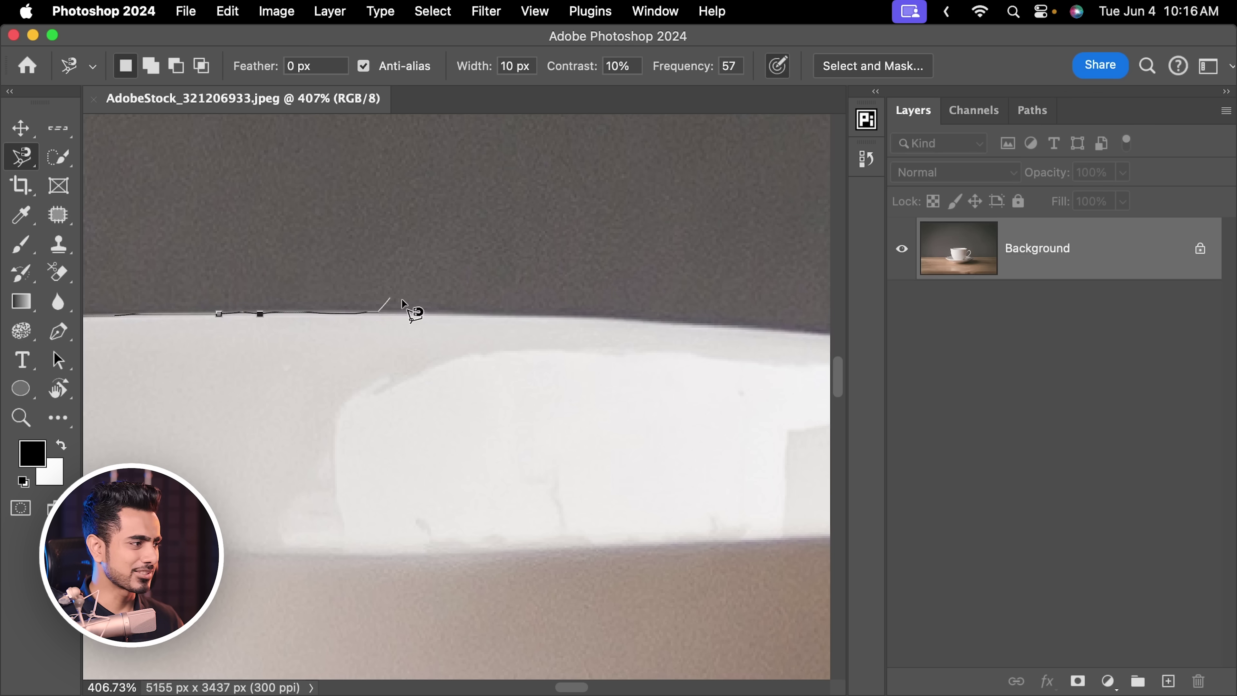
Step: Continue the Magnetic Lasso trace along the upper rim toward the handle side, and discard the whole outline
left_click_drag(765, 332, 378, 277)
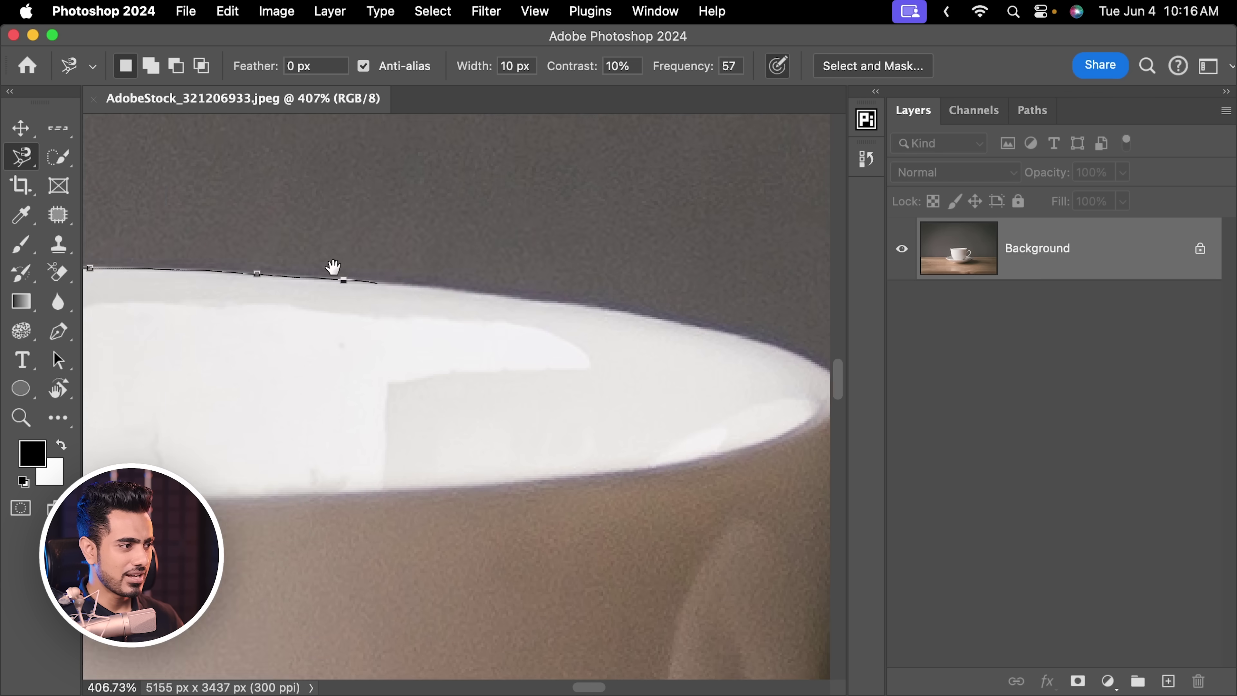
scroll(716, 316, "down", 5)
scroll(716, 316, "right", 5)
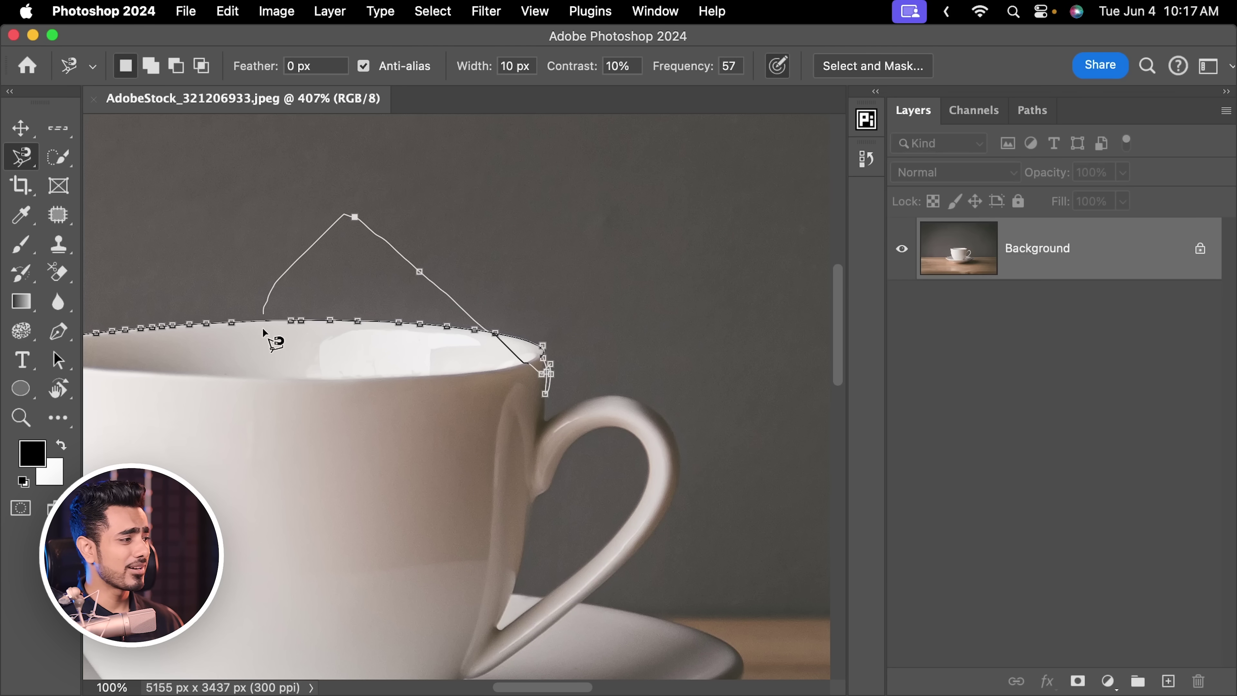
key("super+1")
key("Escape")
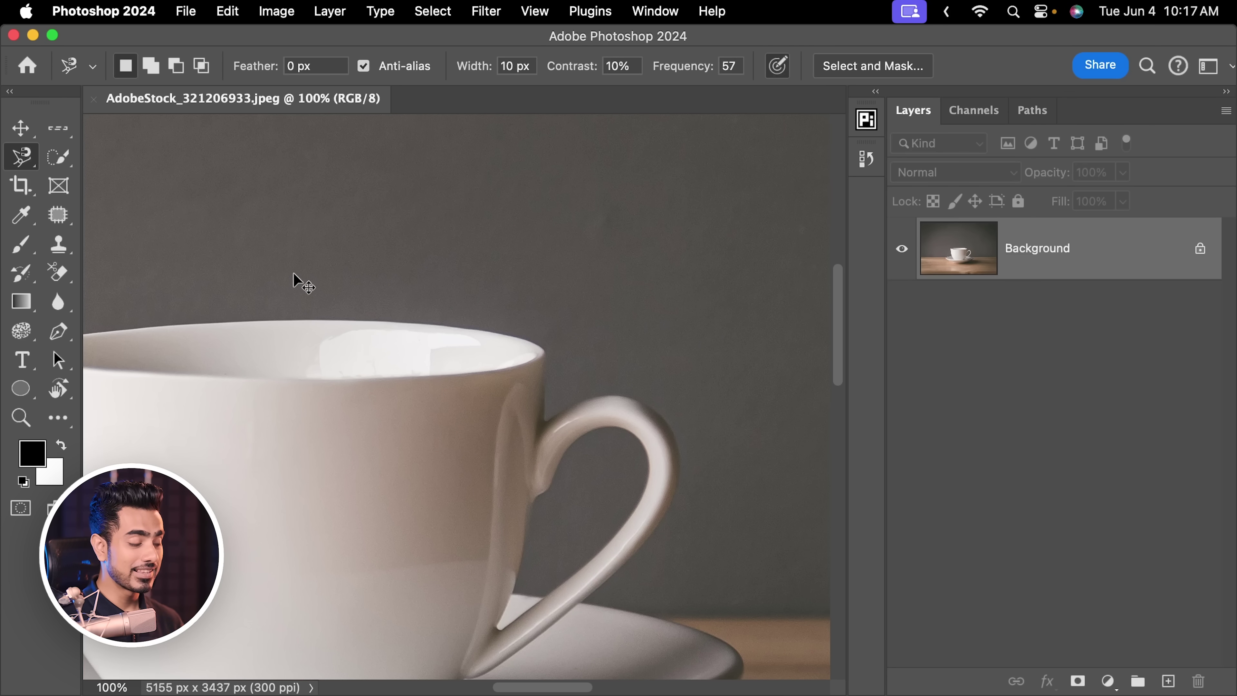
key("super+0")
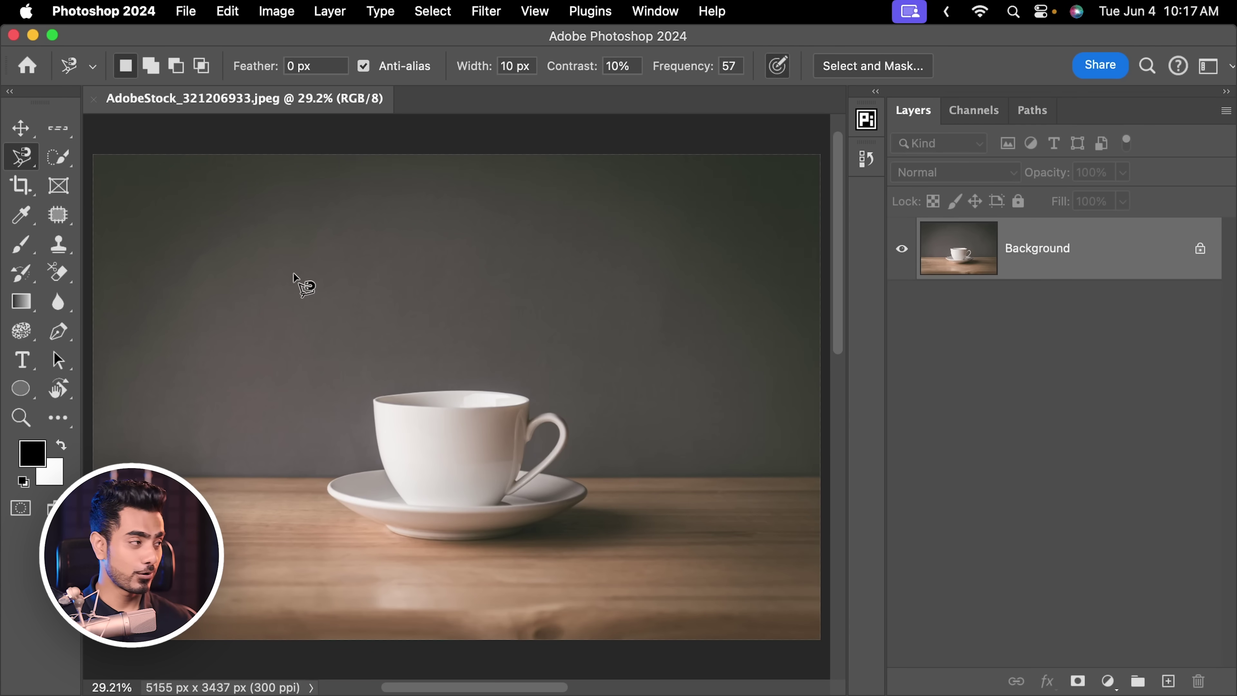
Step: Try selecting the cup and saucer with the Quick Selection tool and Select Subject, clearing the selection after each attempt
left_click(22, 155)
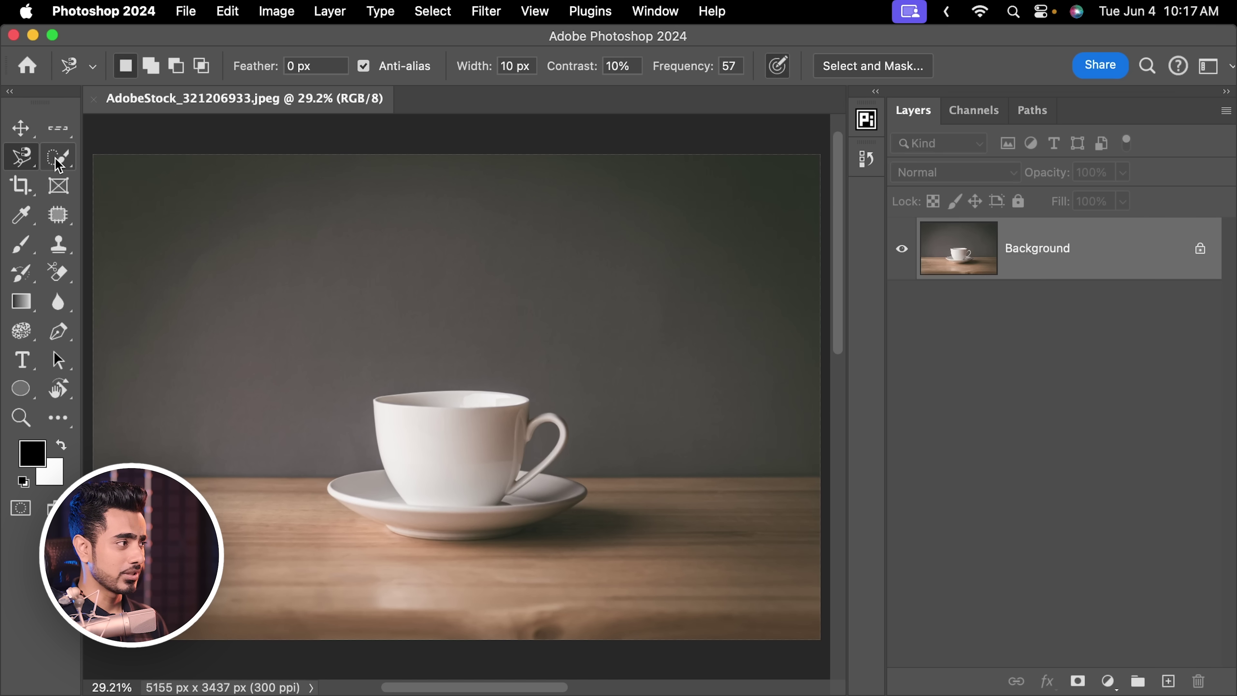
left_click(58, 156)
scroll(485, 331, "up", 2)
left_click_drag(468, 405, 492, 403)
left_click(649, 74)
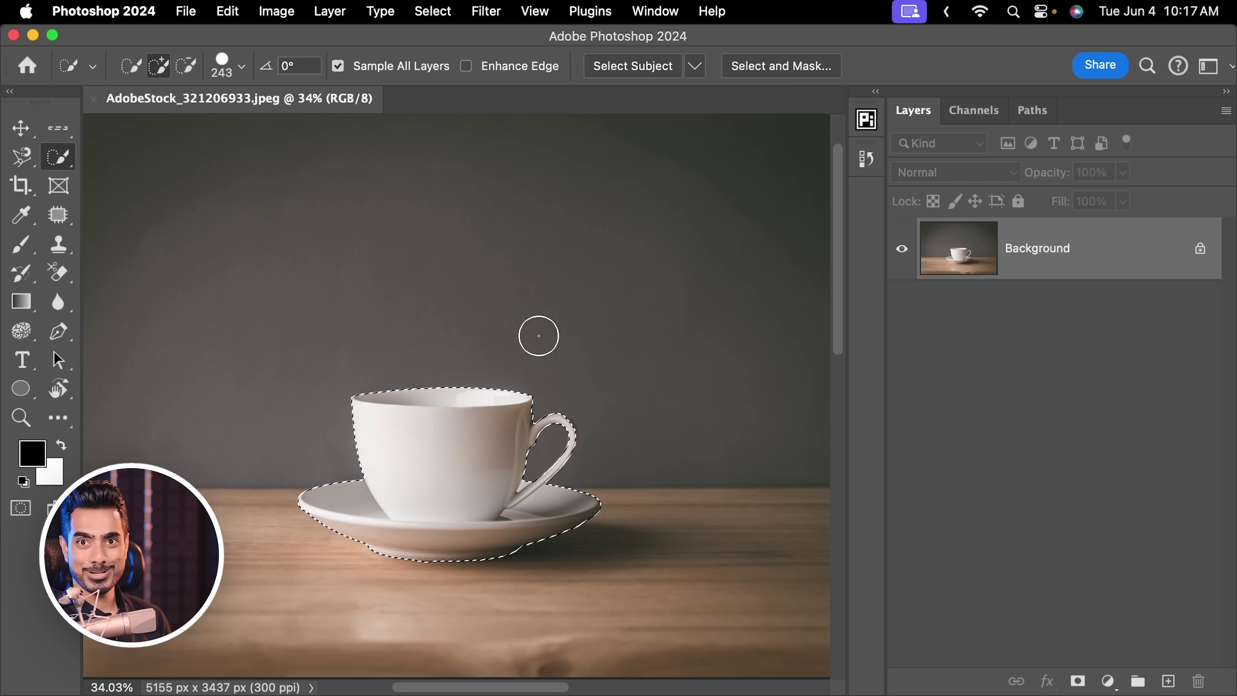
key("super+d")
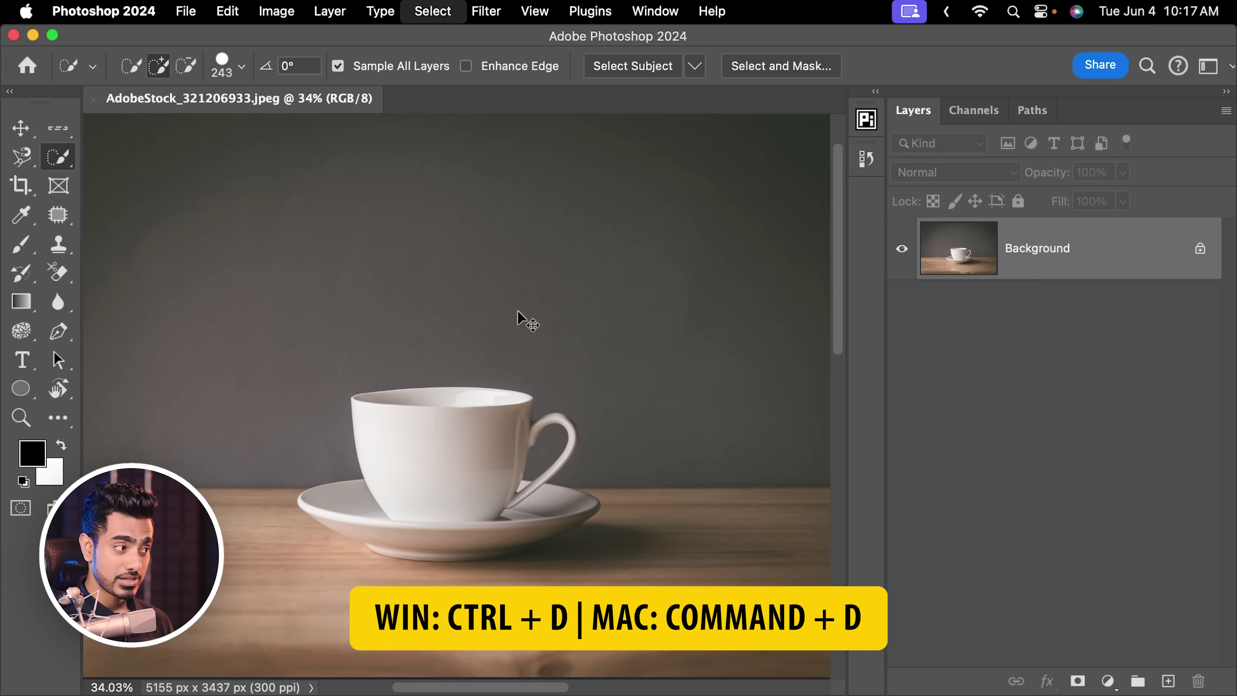
mouse_move(397, 424)
left_mouse_down()
mouse_move(446, 410)
mouse_move(469, 422)
mouse_move(468, 457)
mouse_move(495, 501)
mouse_move(529, 510)
mouse_move(417, 533)
left_mouse_up()
key("super+d")
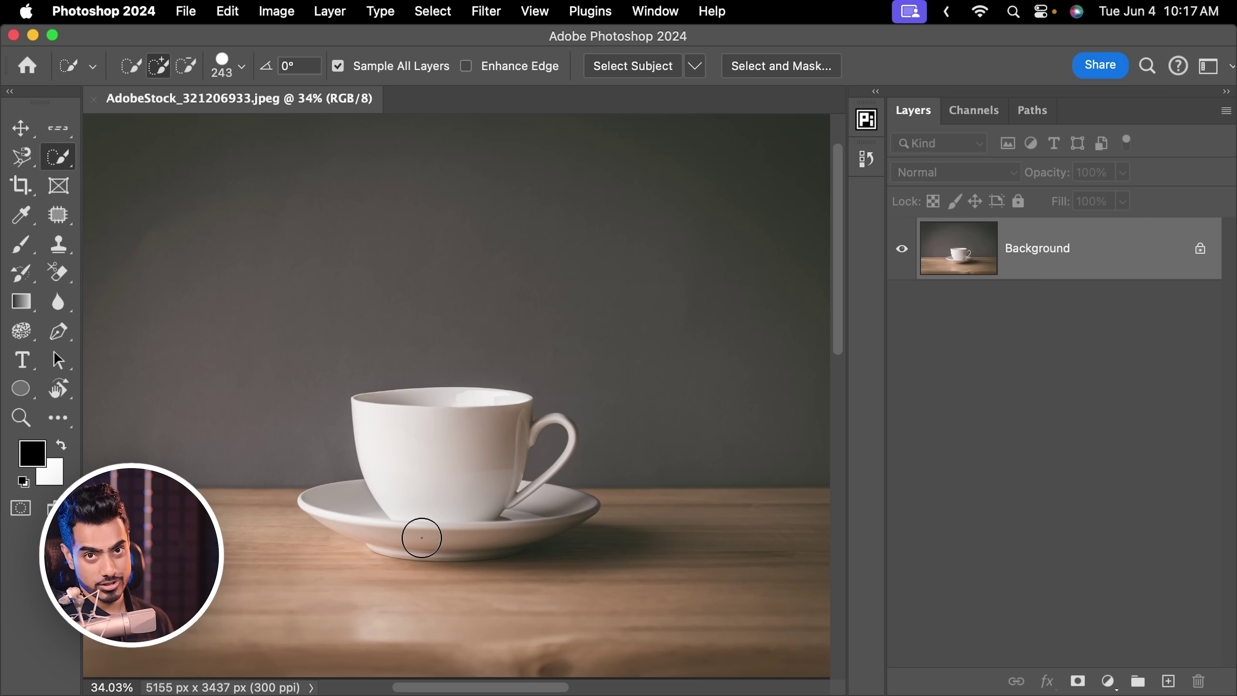
Step: Select the cup with the Object Selection tool and add the saucer to the selection
right_click(57, 165)
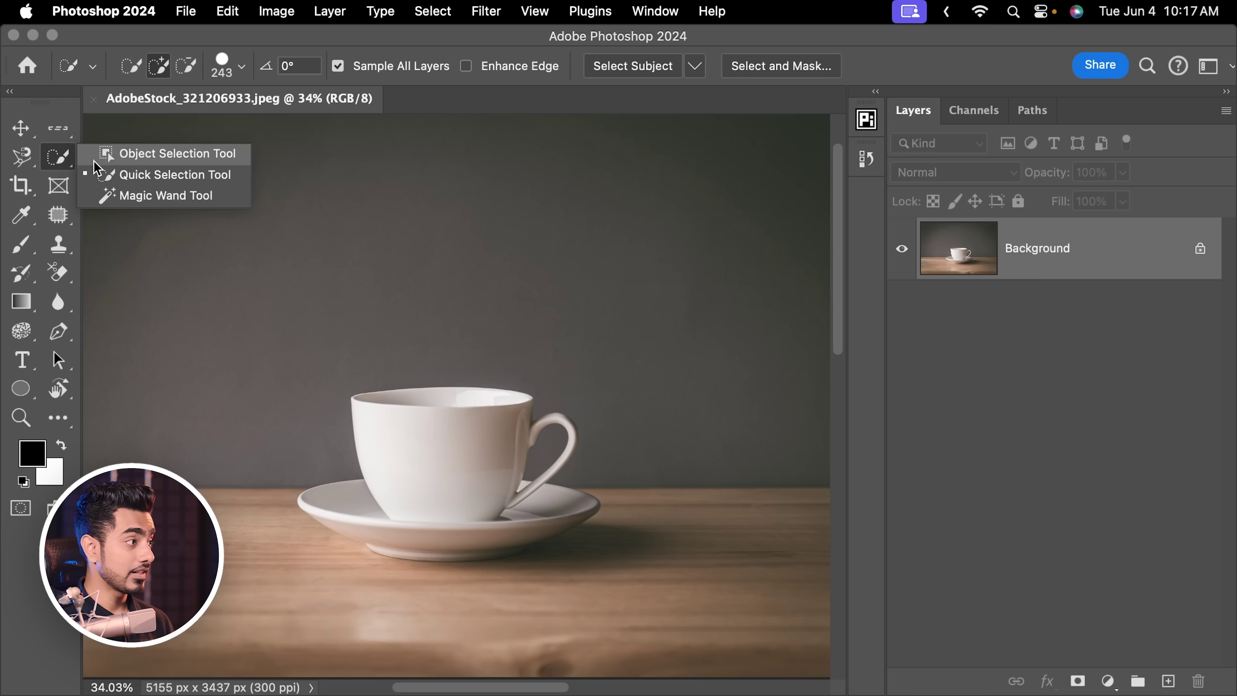
left_click(147, 153)
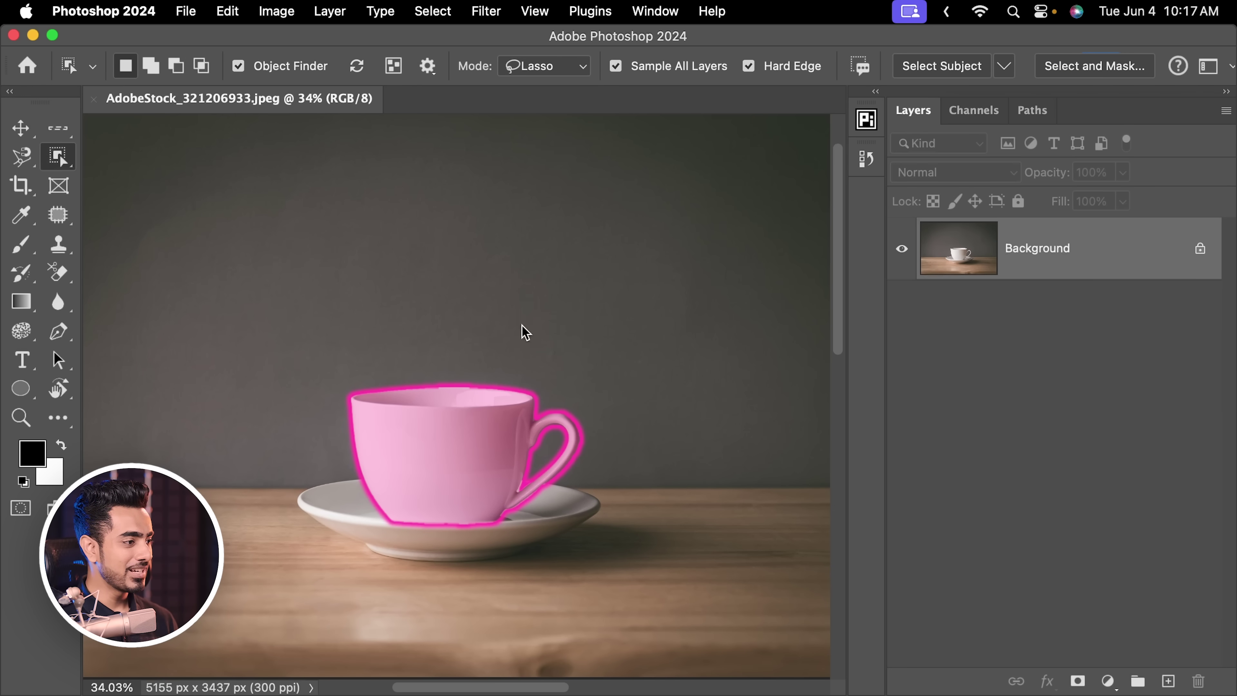
left_click(486, 376)
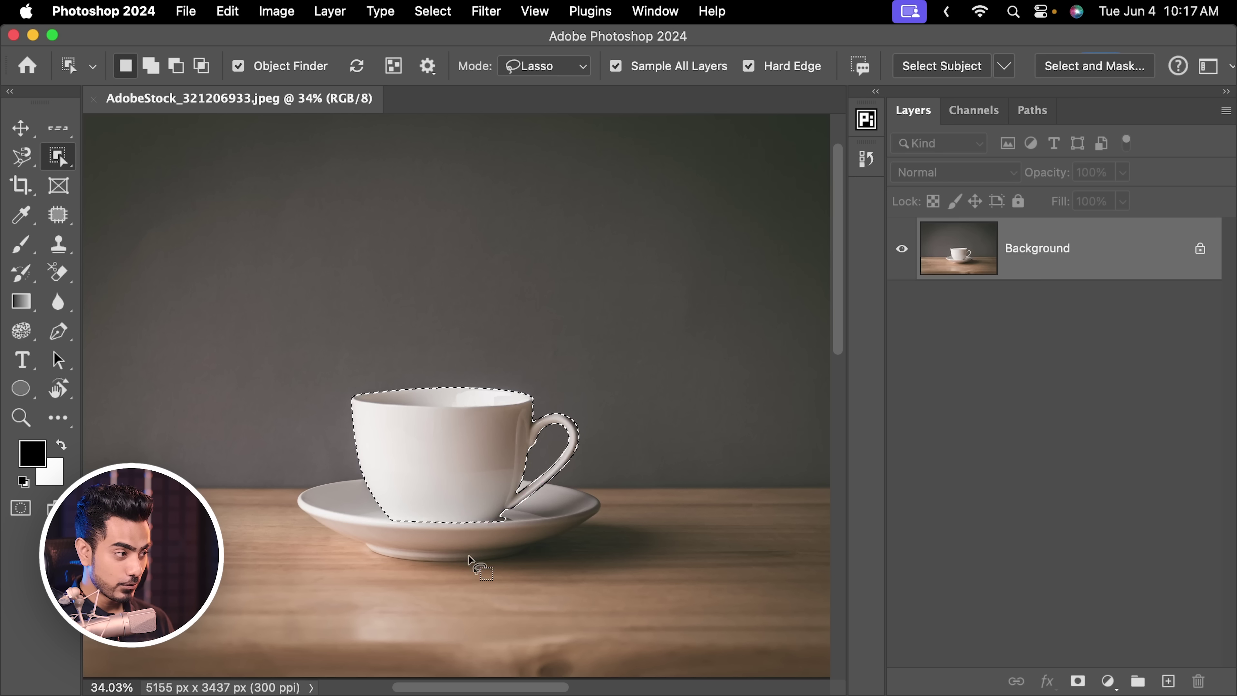
key("shift")
left_click(445, 554, "shift")
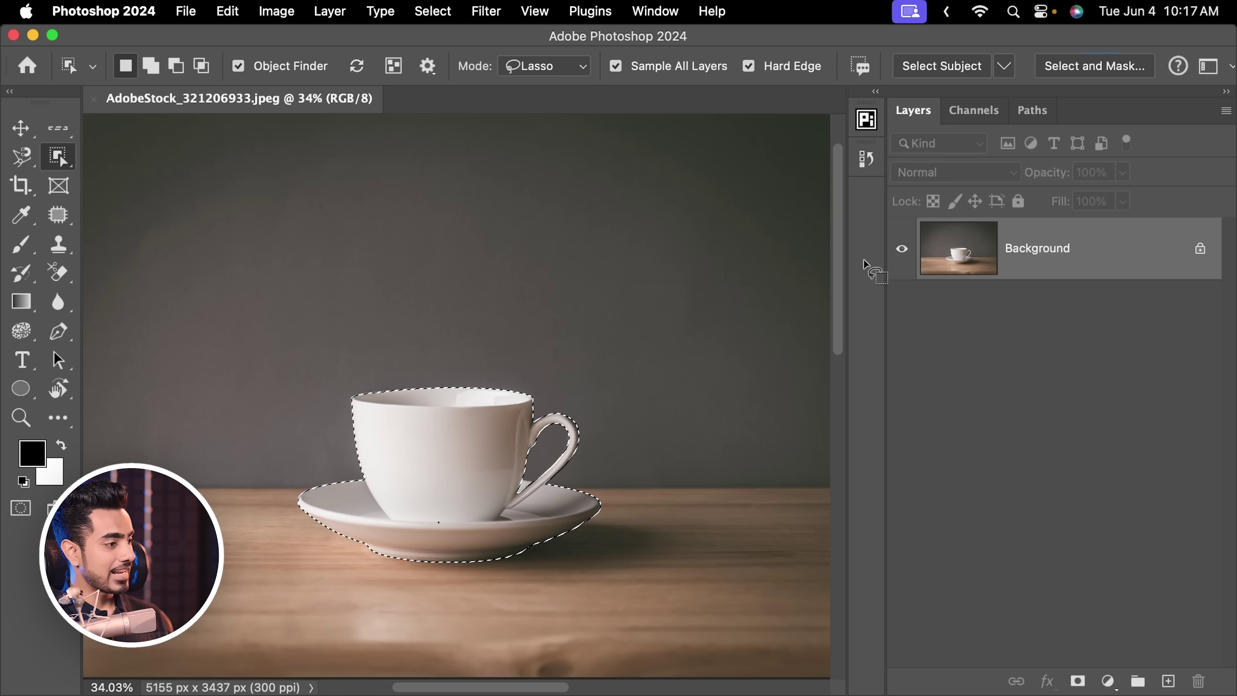